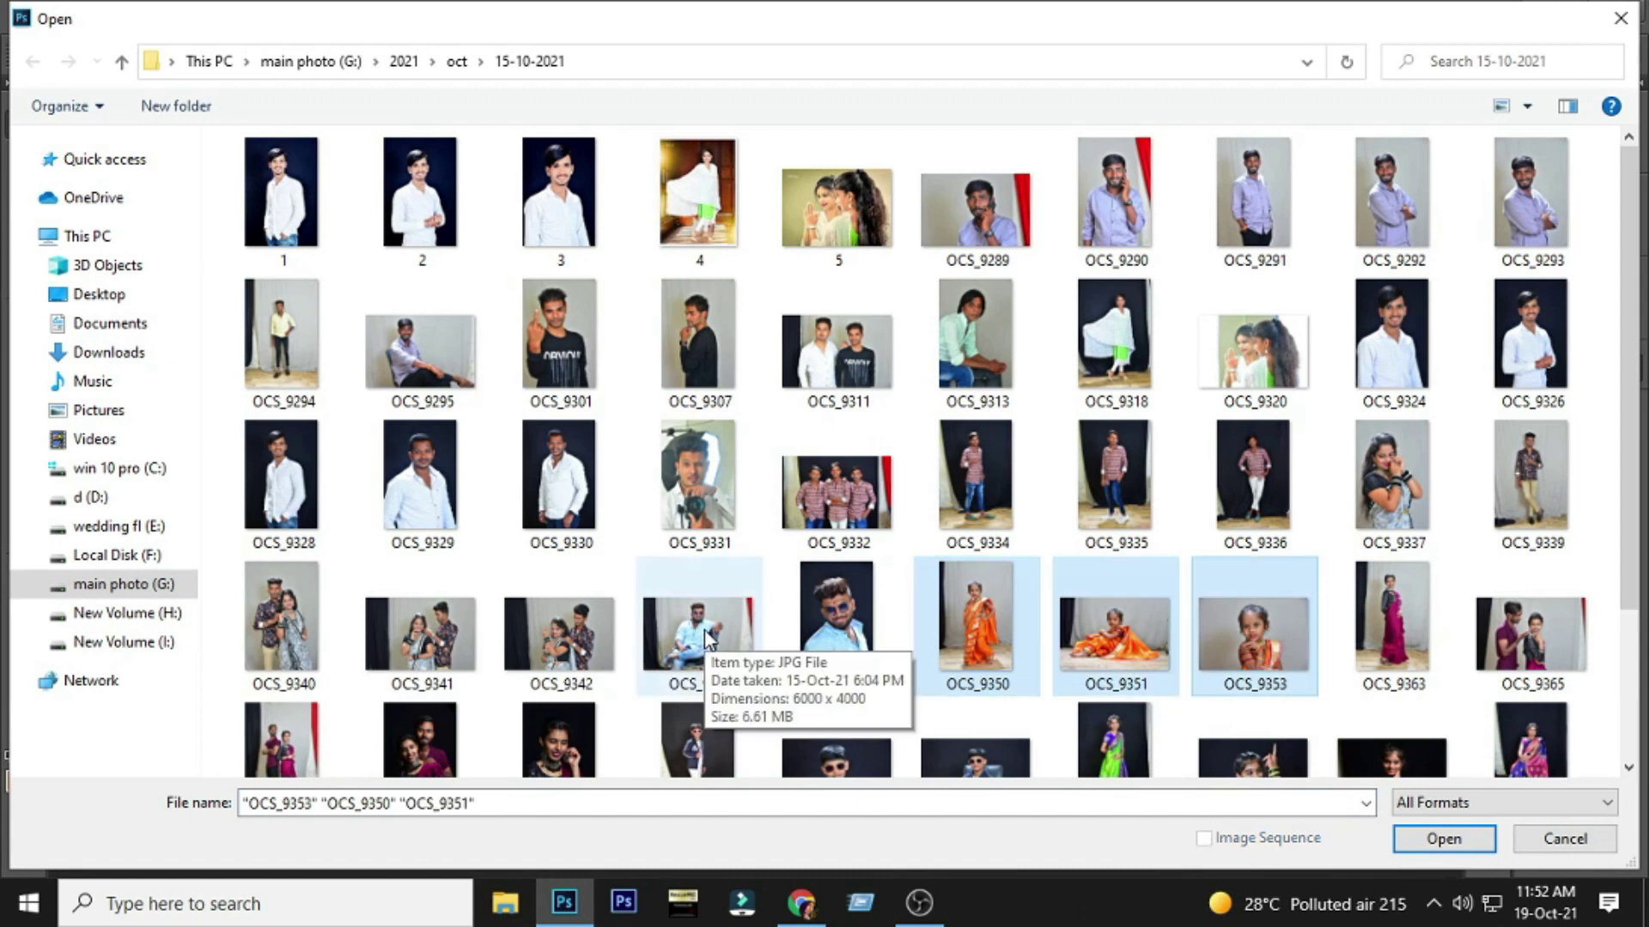
- Open the photos OCS_9350, OCS_9351 and OCS_9353
key("Return")
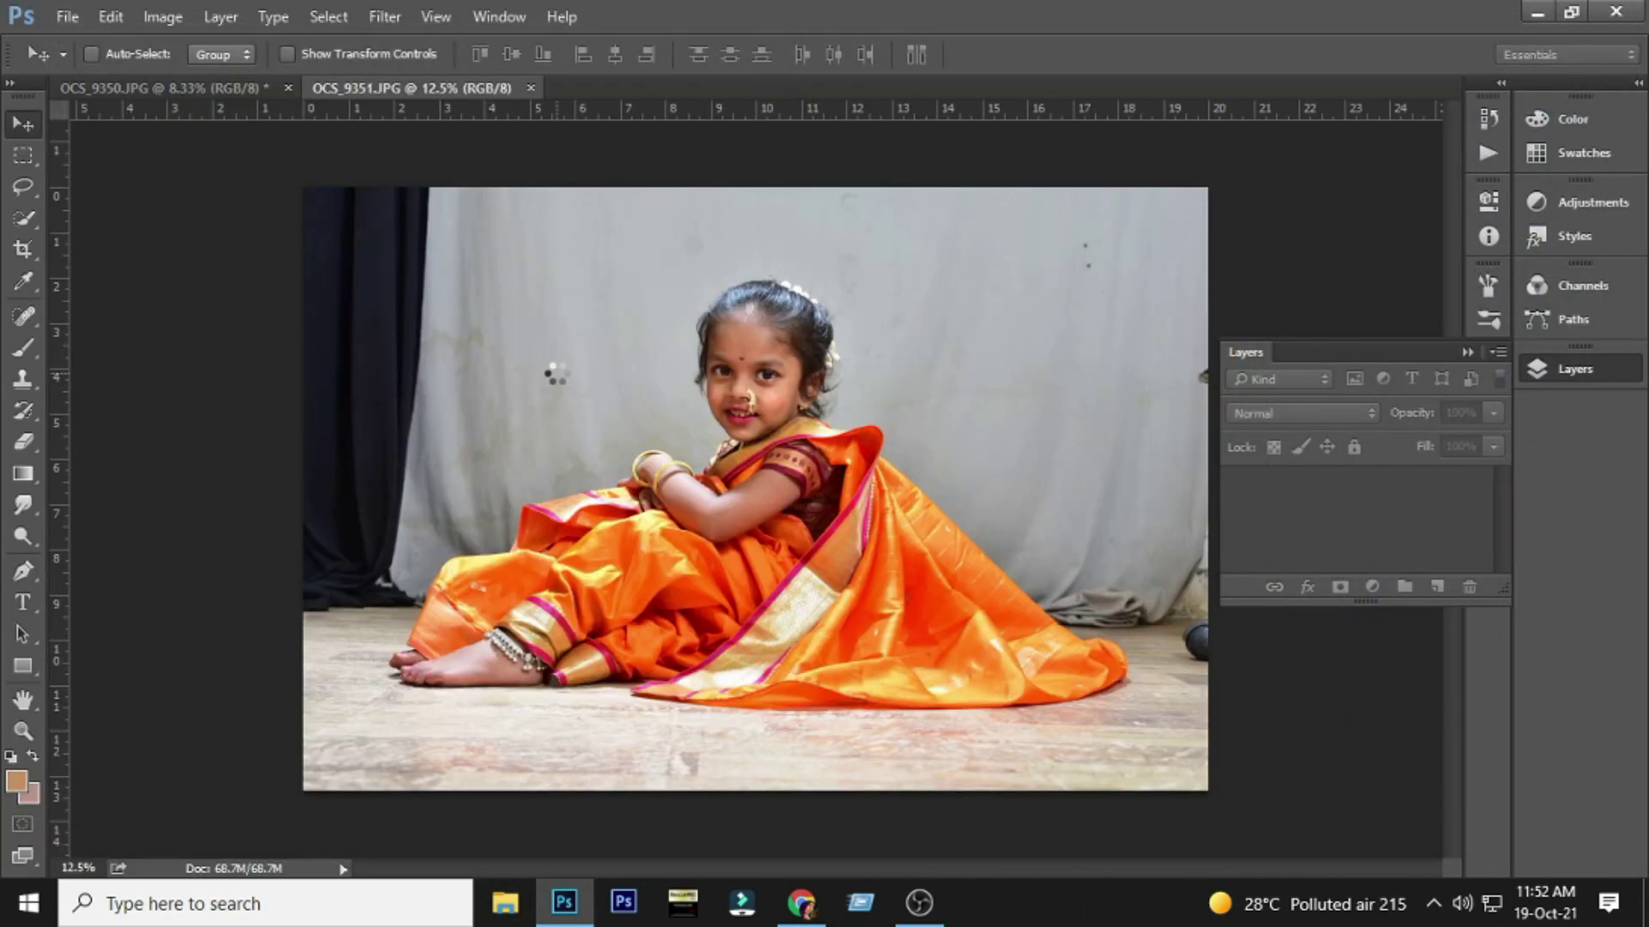
left_click(744, 389)
left_click(507, 465)
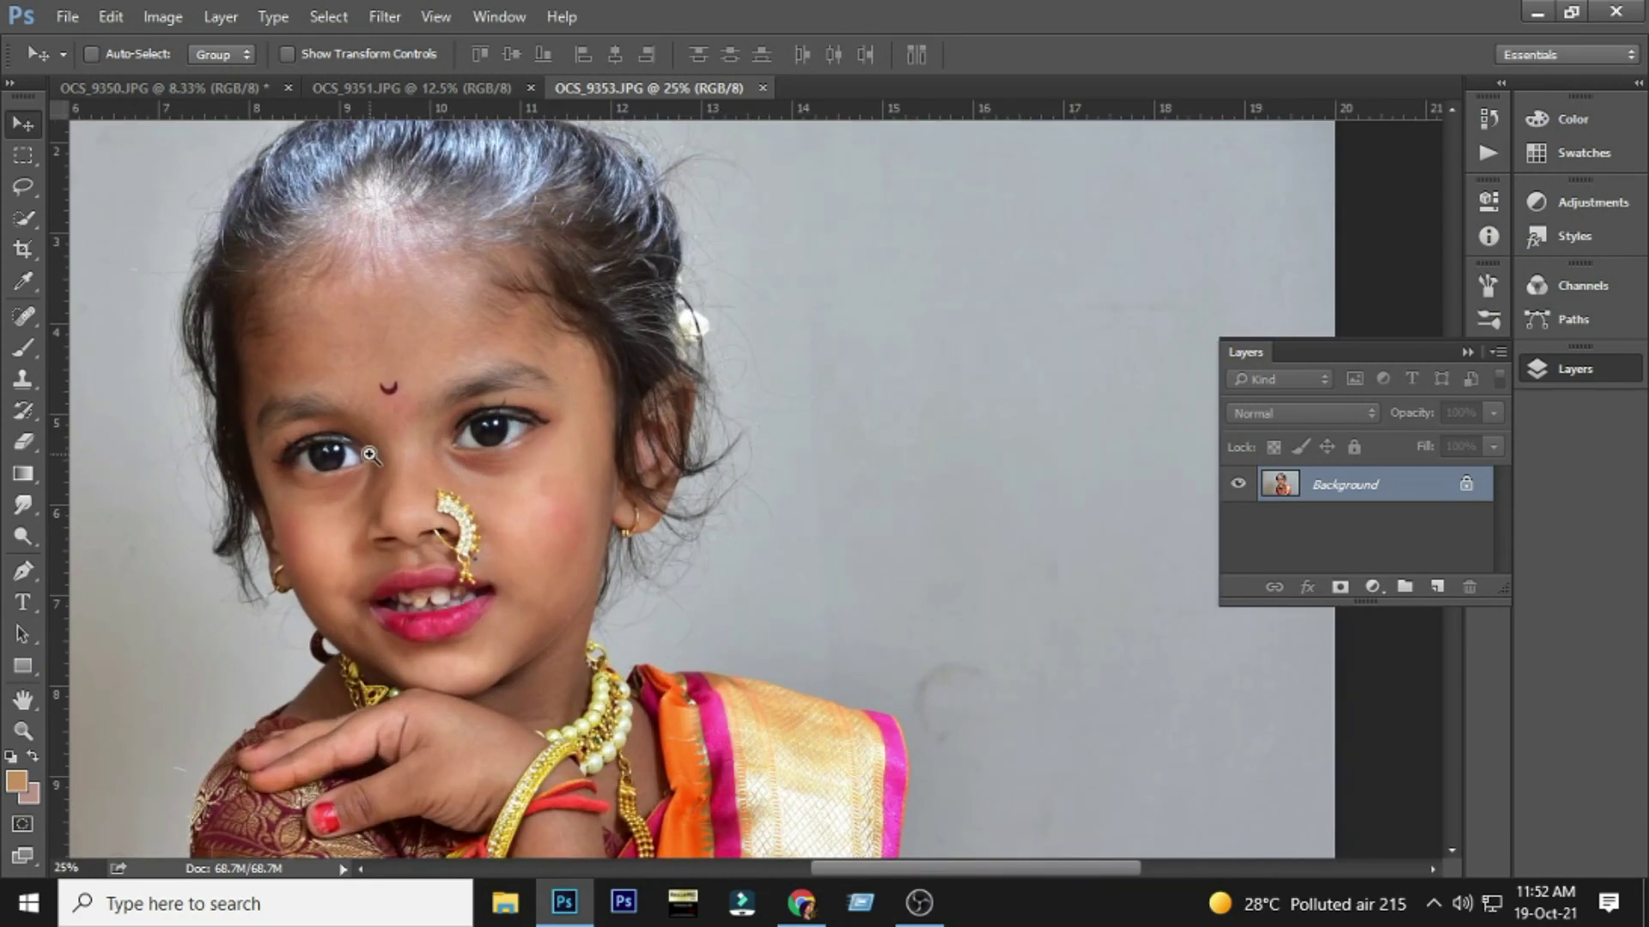
- Brighten the close-up portrait OCS_9353 by slightly raising the RGB midtones with Curves
left_click(369, 453)
scroll(562, 550, "up", 2)
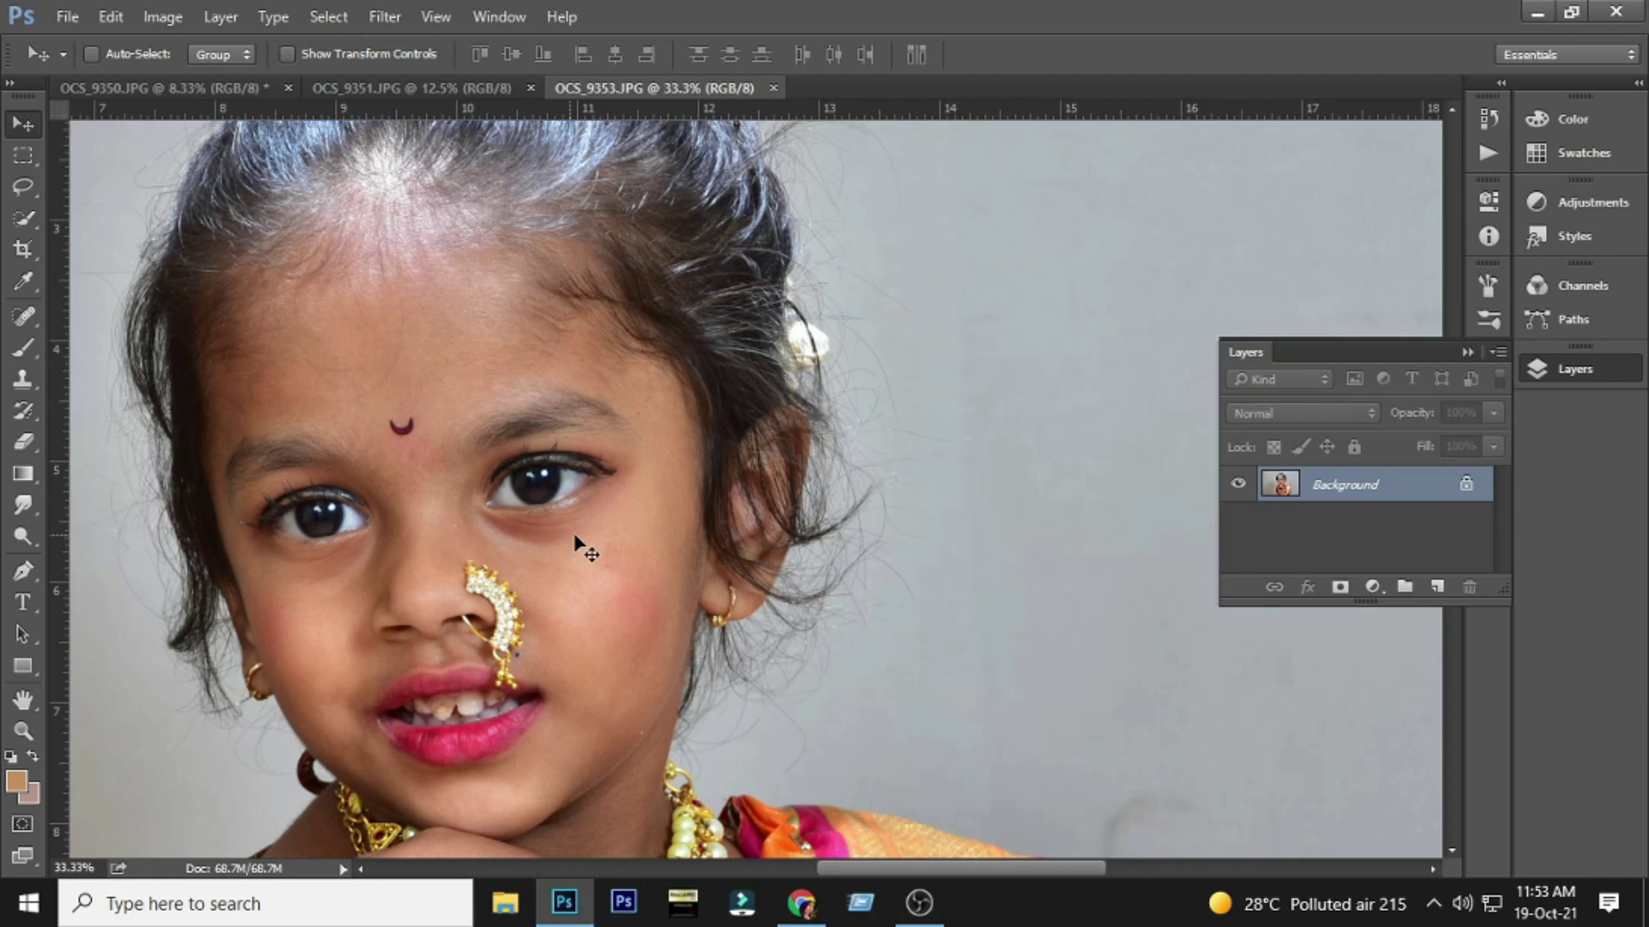
key("ctrl+m")
left_click_drag(1036, 418, 1022, 412)
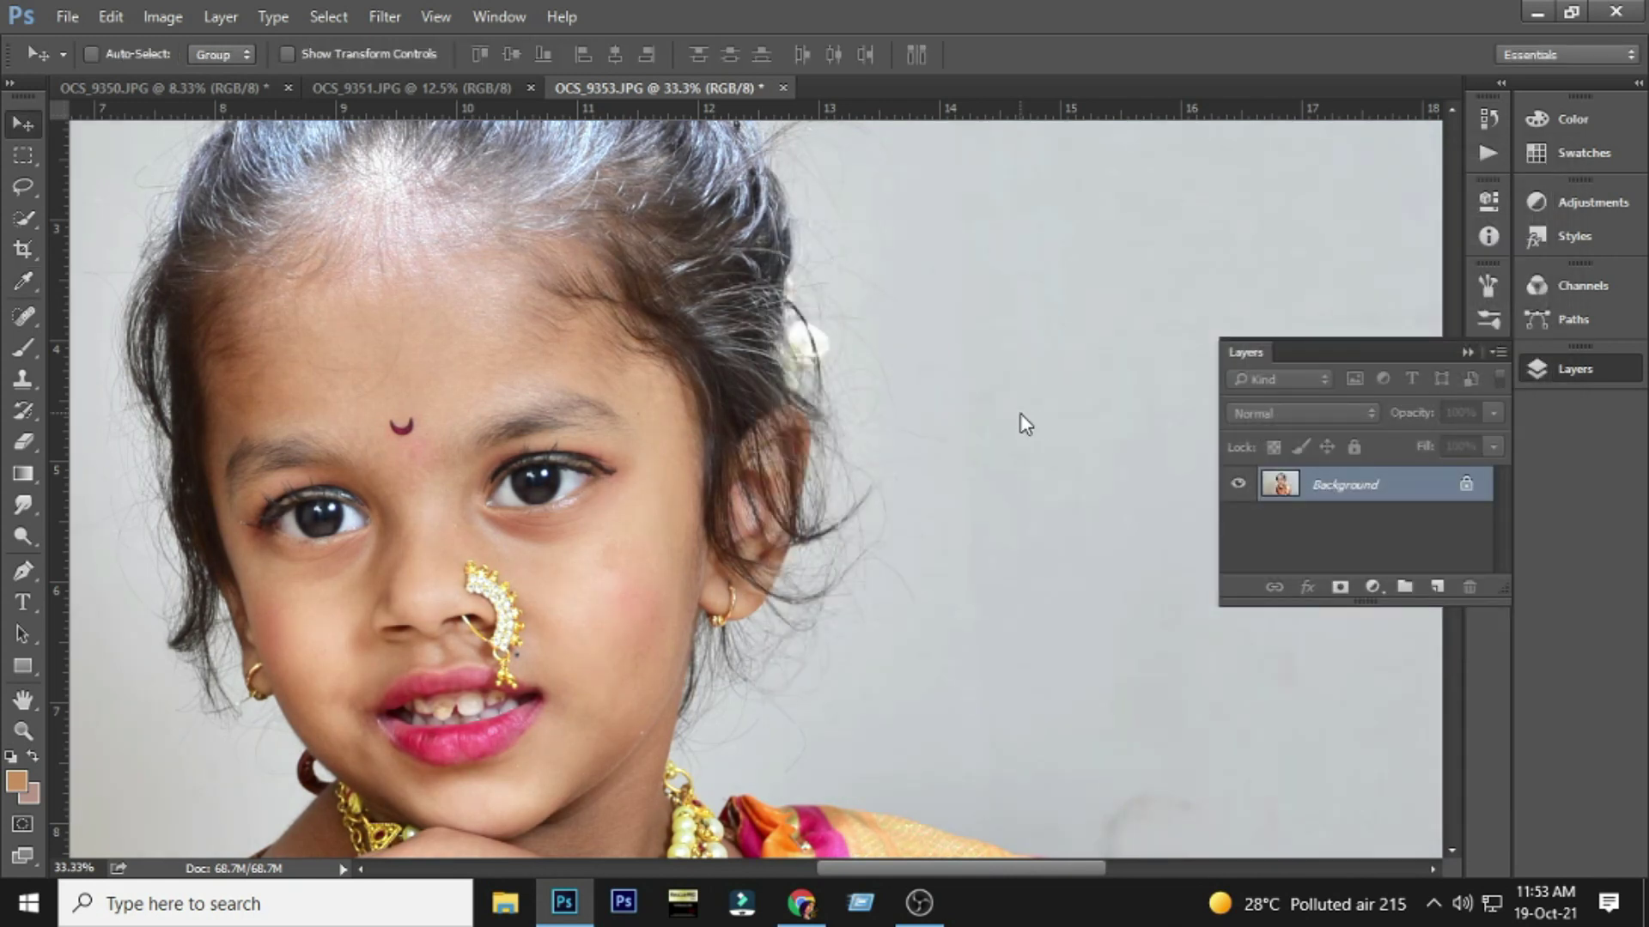
- Deepen the portrait's shadows slightly with Levels and raise its midtones once more with Curves
key("ctrl+l")
left_click_drag(1115, 438, 1126, 438)
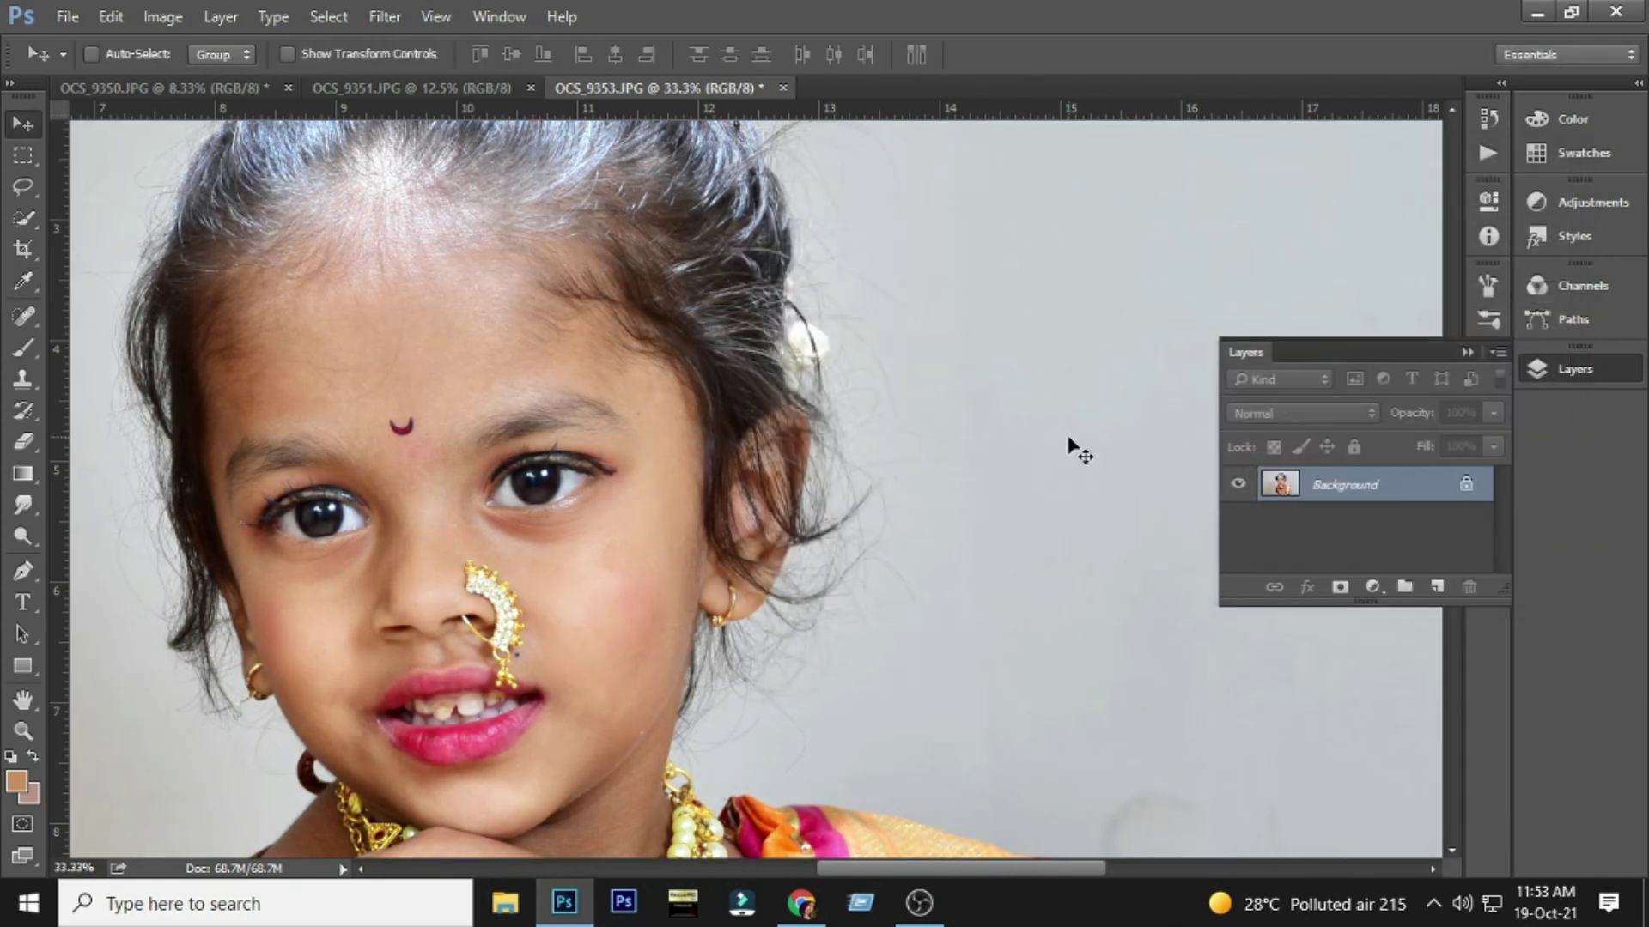
key("ctrl+m")
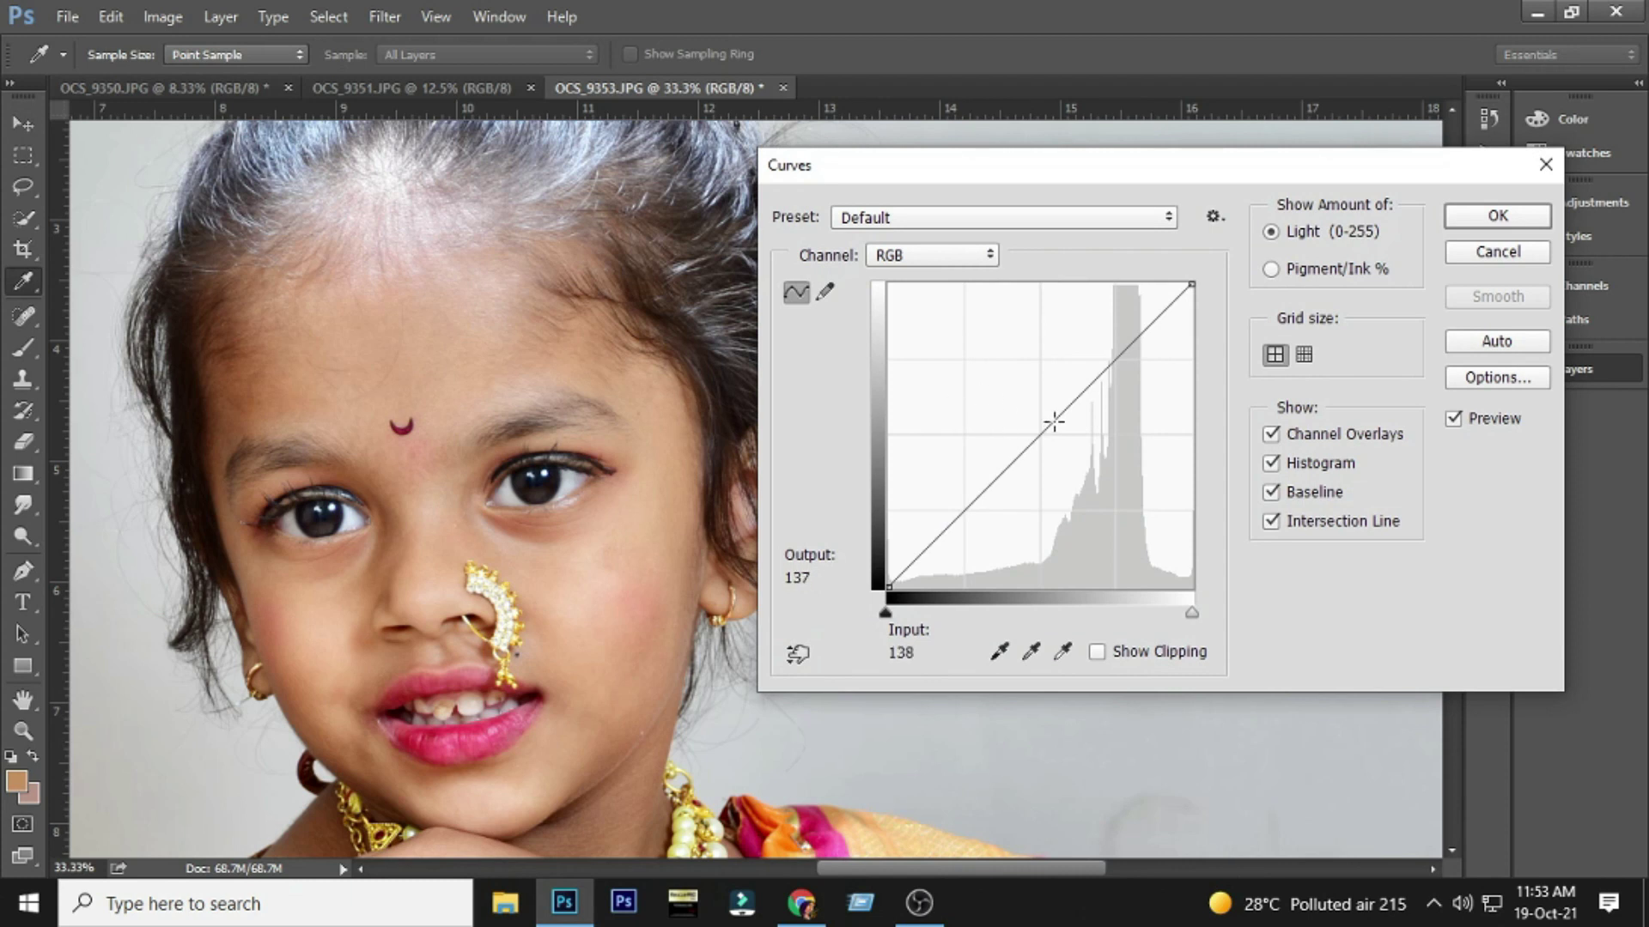
left_click_drag(1040, 418, 1034, 416)
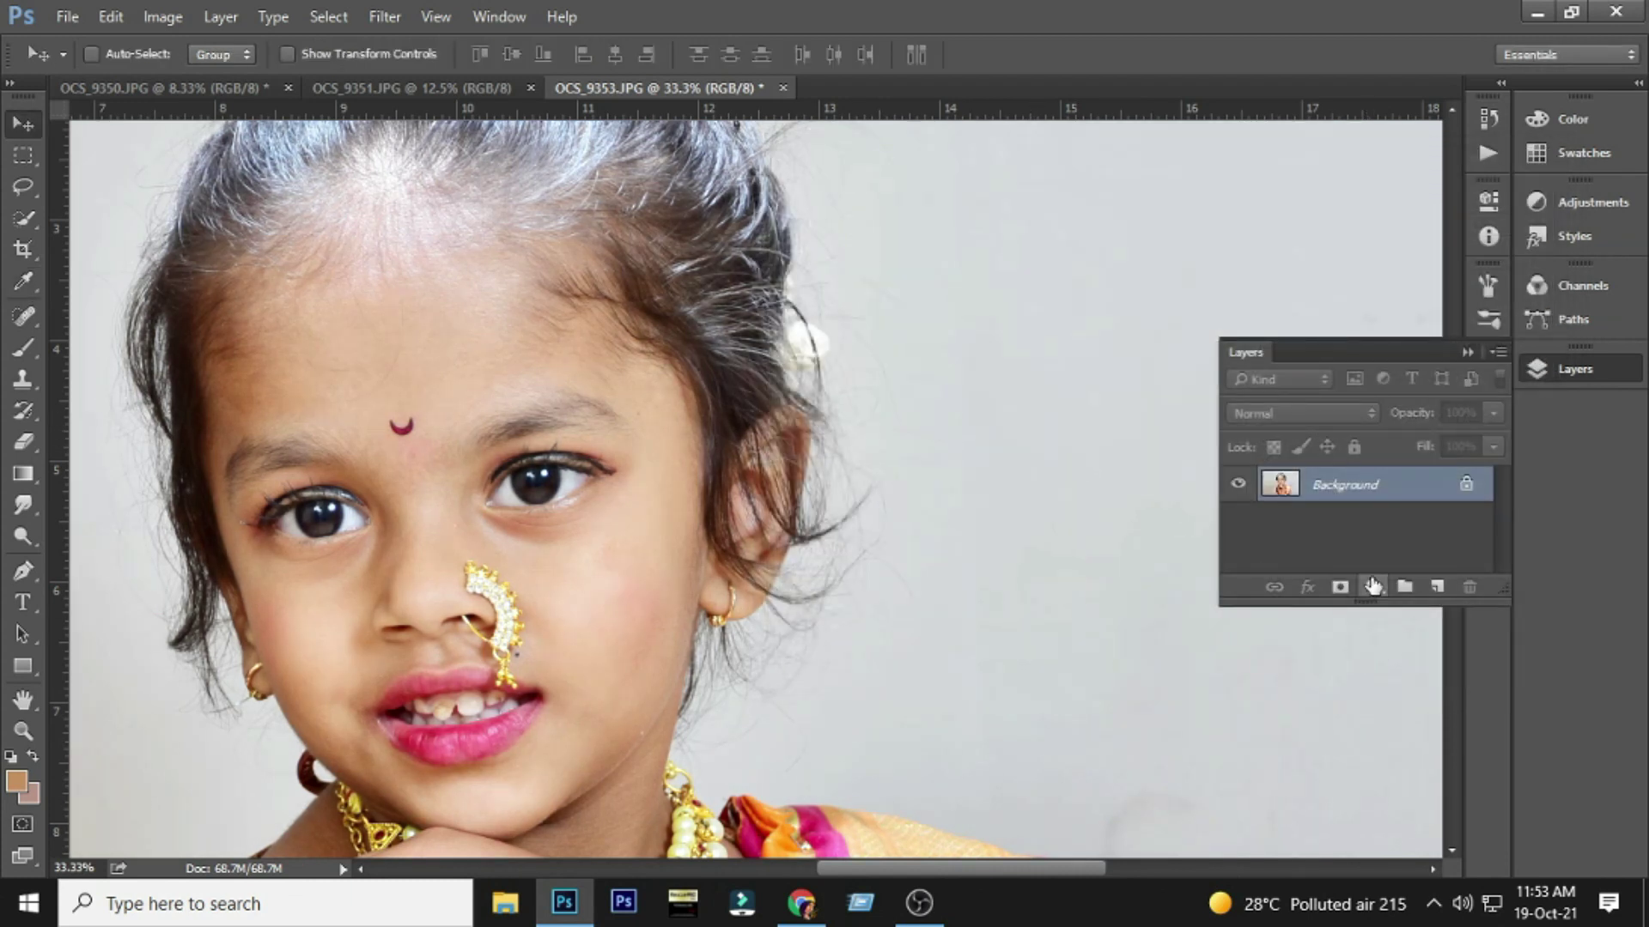
- Add a Selective Color adjustment with yellow at -36% for the Yellows, and merge it into the background photo
left_click(1373, 587)
left_click(1387, 570)
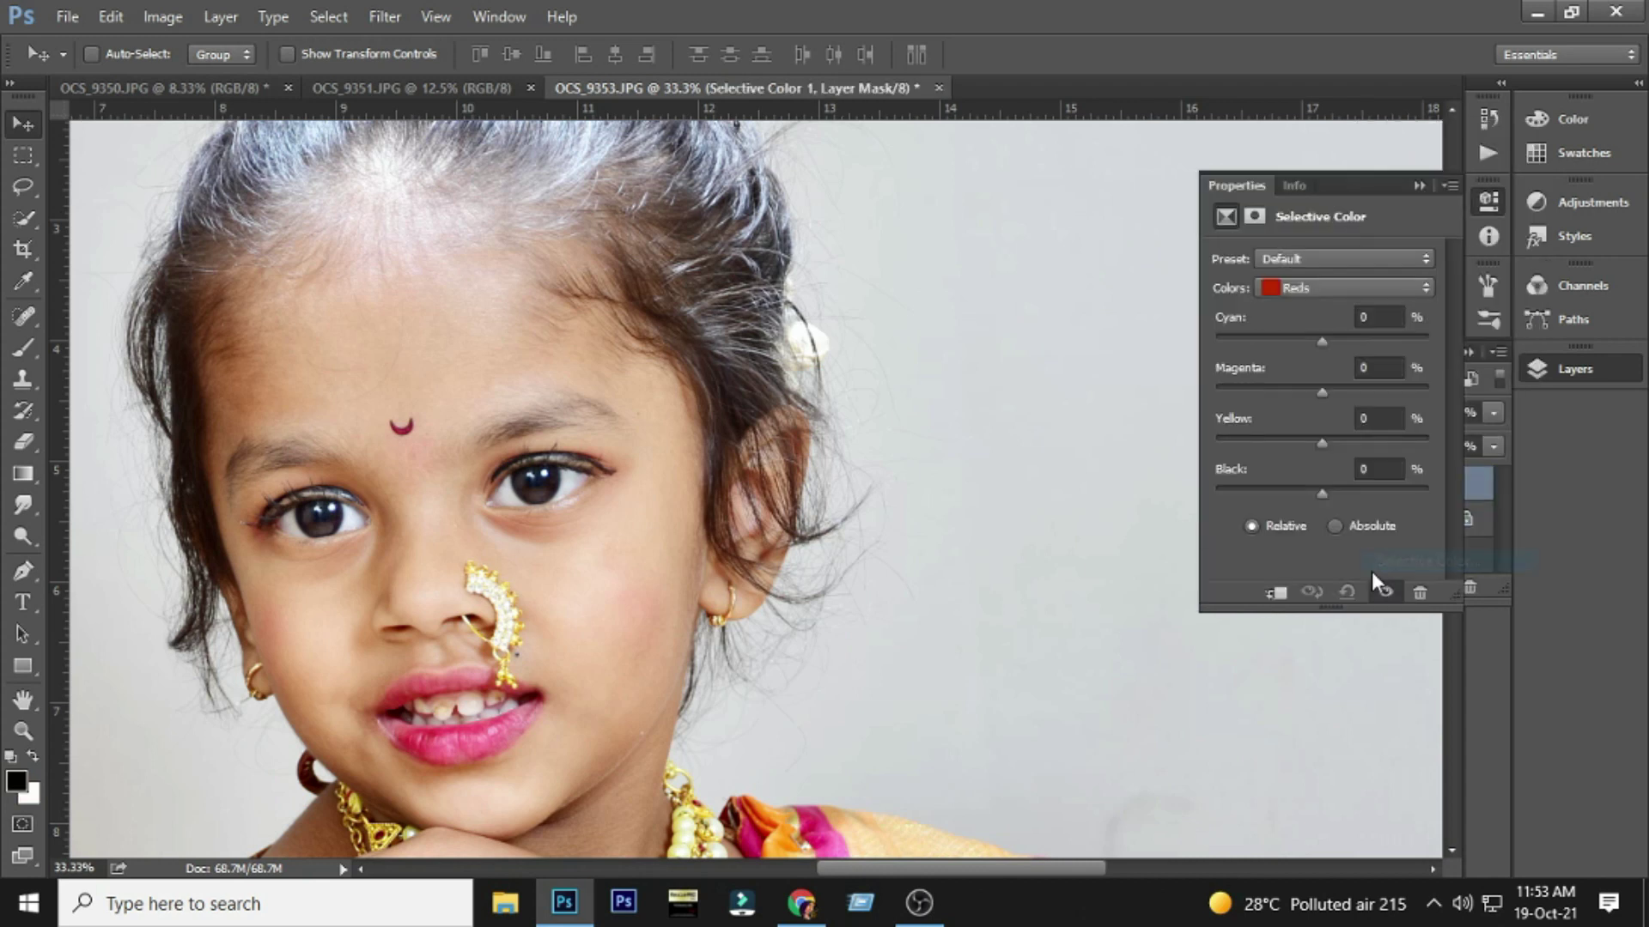
left_click(1314, 287)
left_click(1311, 328)
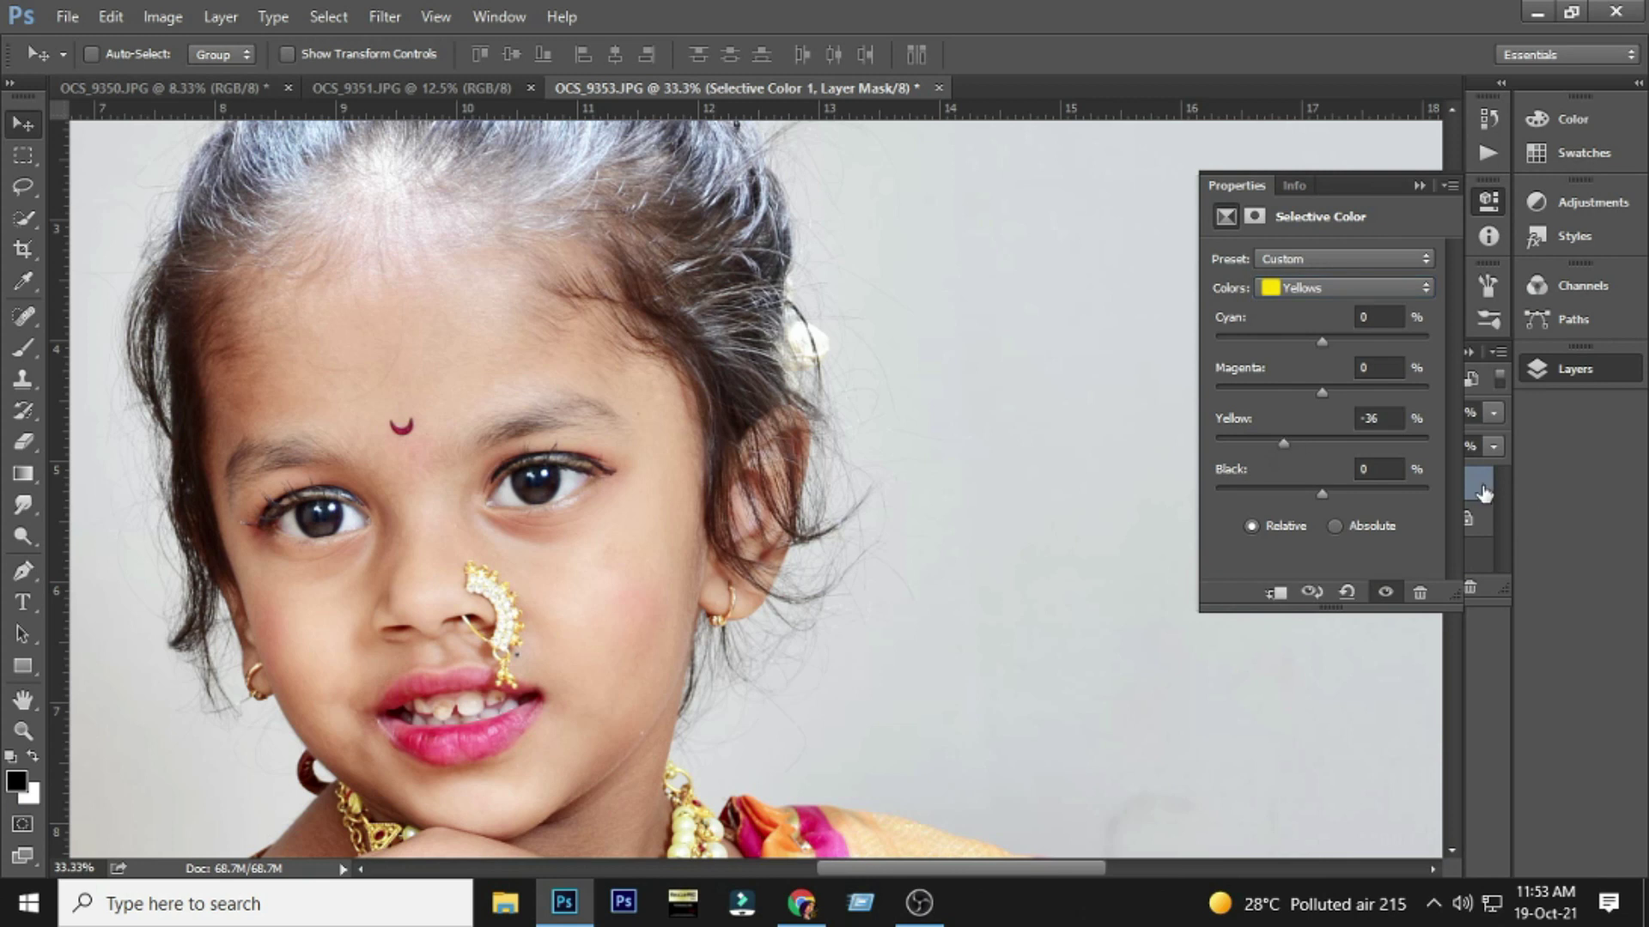
left_click(1484, 490)
left_click(1365, 515, "shift")
key("ctrl+e")
- Sample a light skin tone from the girl's cheek below the eye as the Brush color
left_click_drag(594, 549, 507, 532)
key("ctrl+plus")
left_click_drag(380, 556, 612, 608)
scroll(612, 608, "up", 1)
key("ctrl+plus")
key("b")
scroll(771, 673, "down", 1)
left_click(728, 586, "alt")
scroll(733, 578, "up", 1)
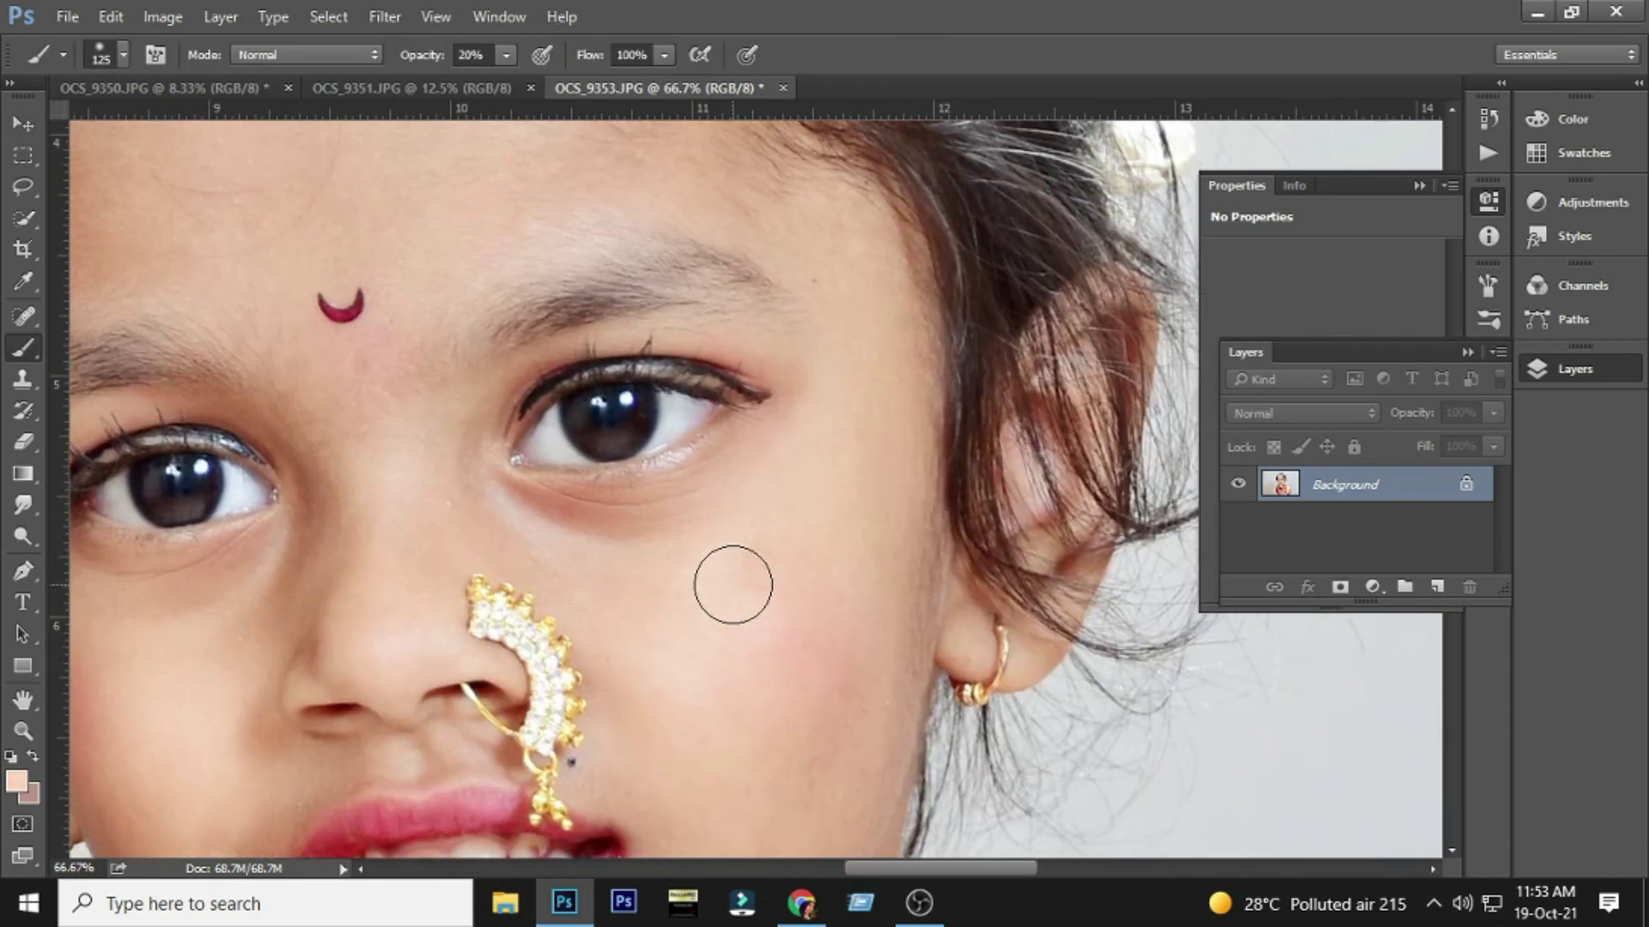
- Paint the sampled skin tone at 20% opacity over the cheek and the shadow beneath the eye, adjusting the brush size
key("bracketleft")
key("bracketleft")
key("bracketright")
key("bracketright")
key("bracketright")
scroll(301, 603, "down", 1)
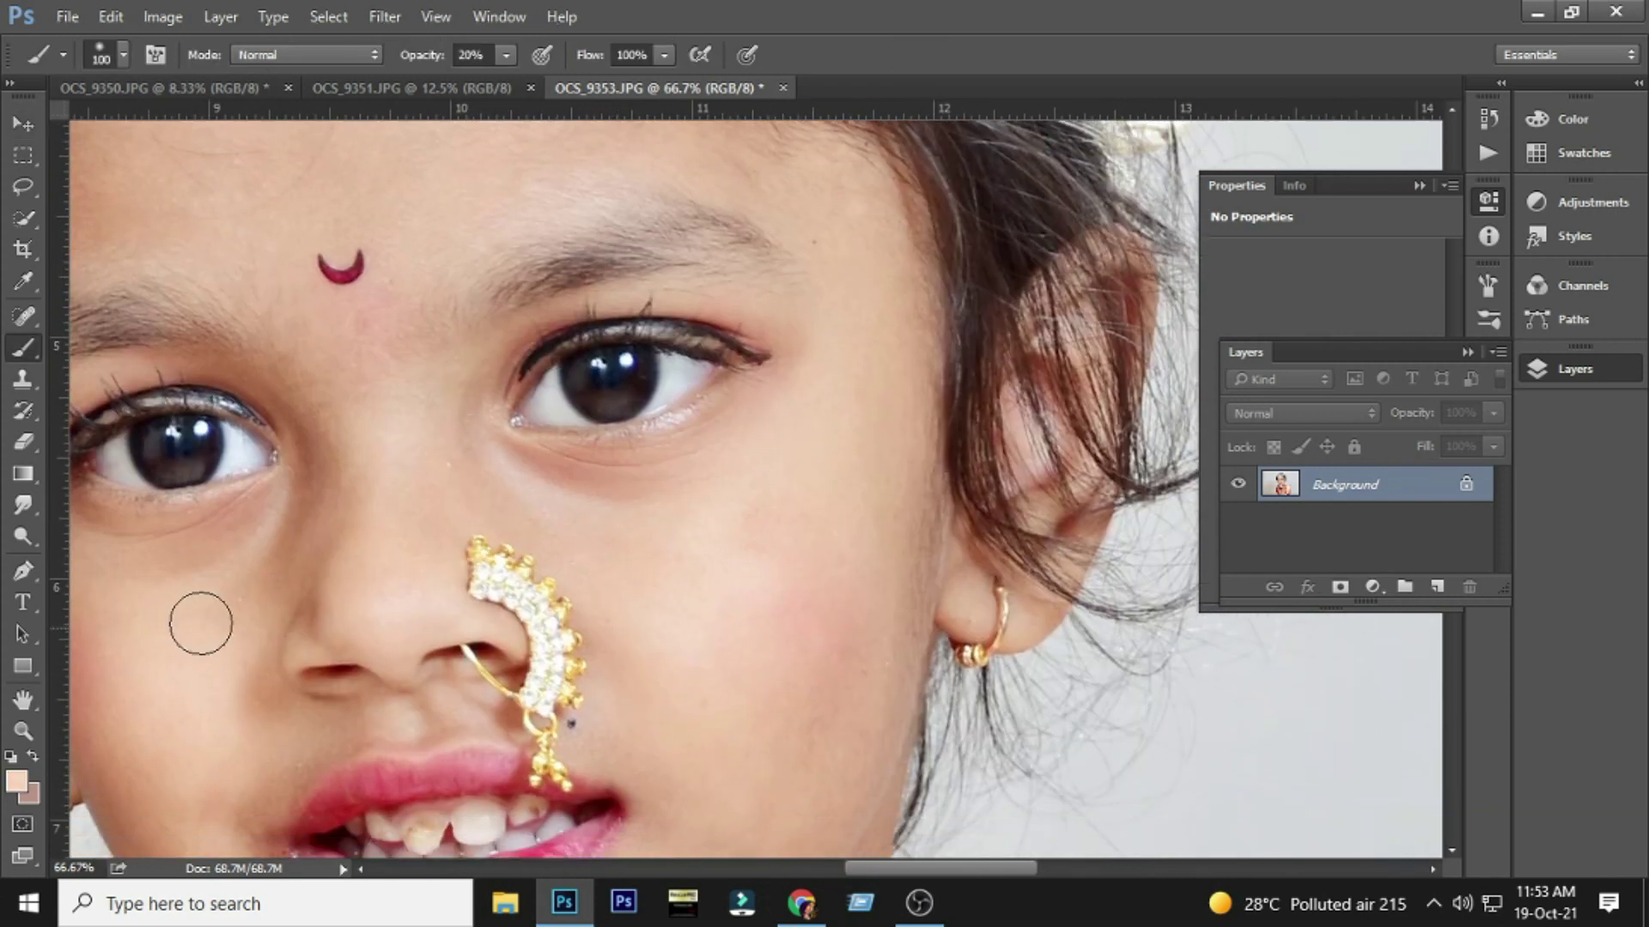
- Even out the skin on the lower cheeks, around the mouth and on the chin with 20% opacity strokes, varying the brush size
left_click_drag(319, 651, 497, 511)
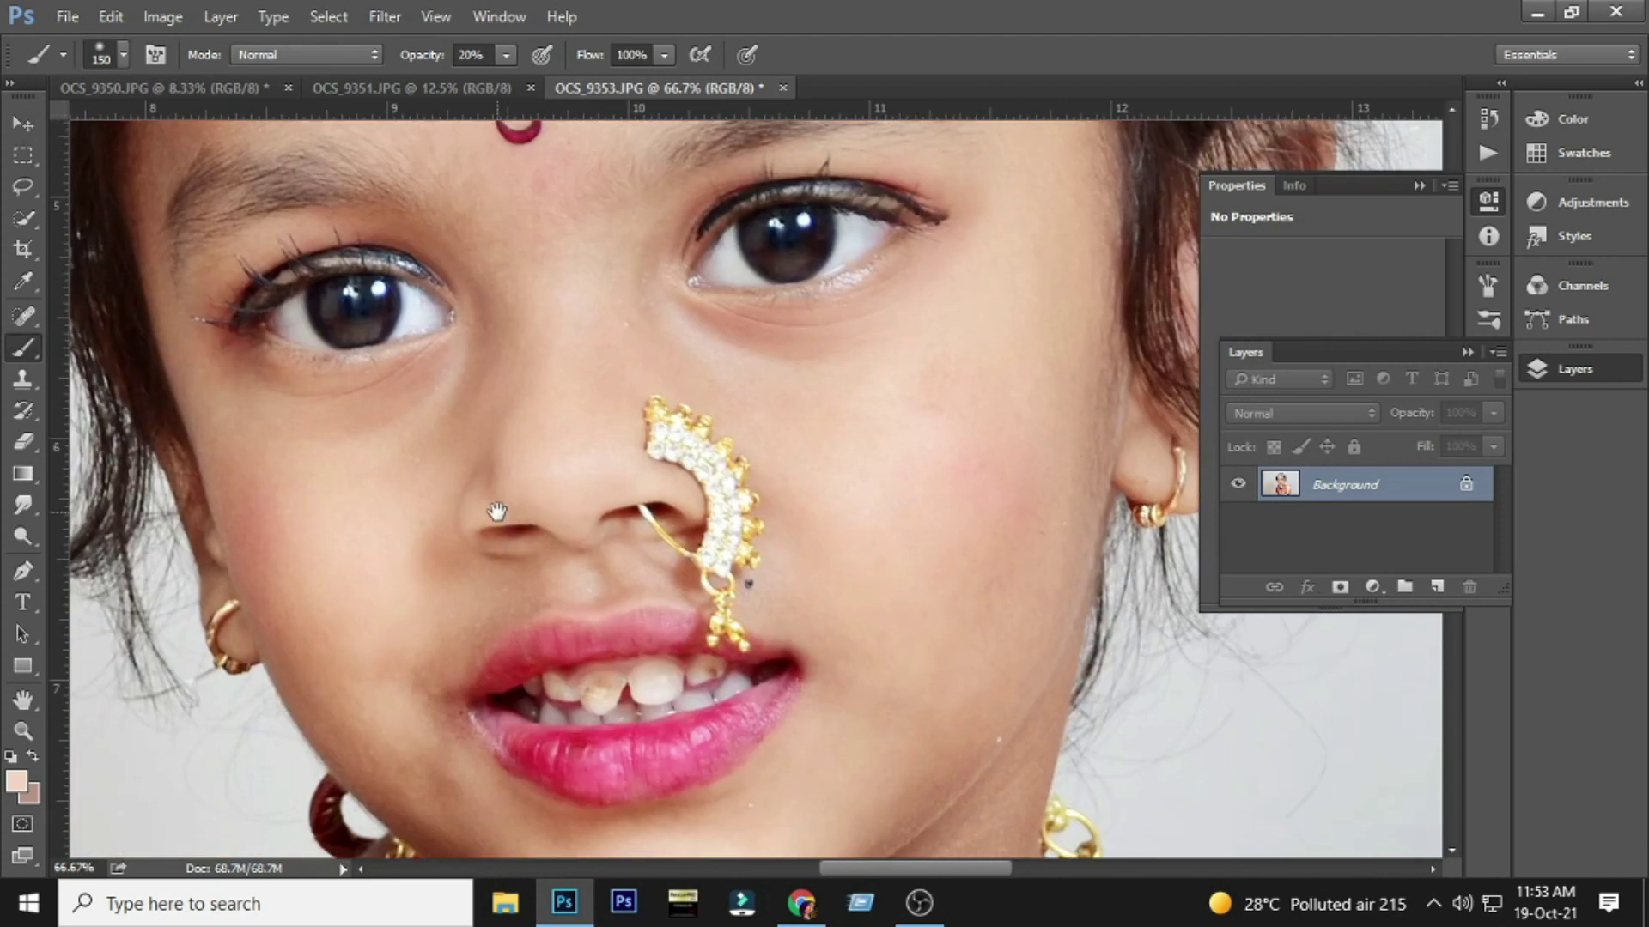
left_click(677, 569)
left_click_drag(520, 577, 570, 490)
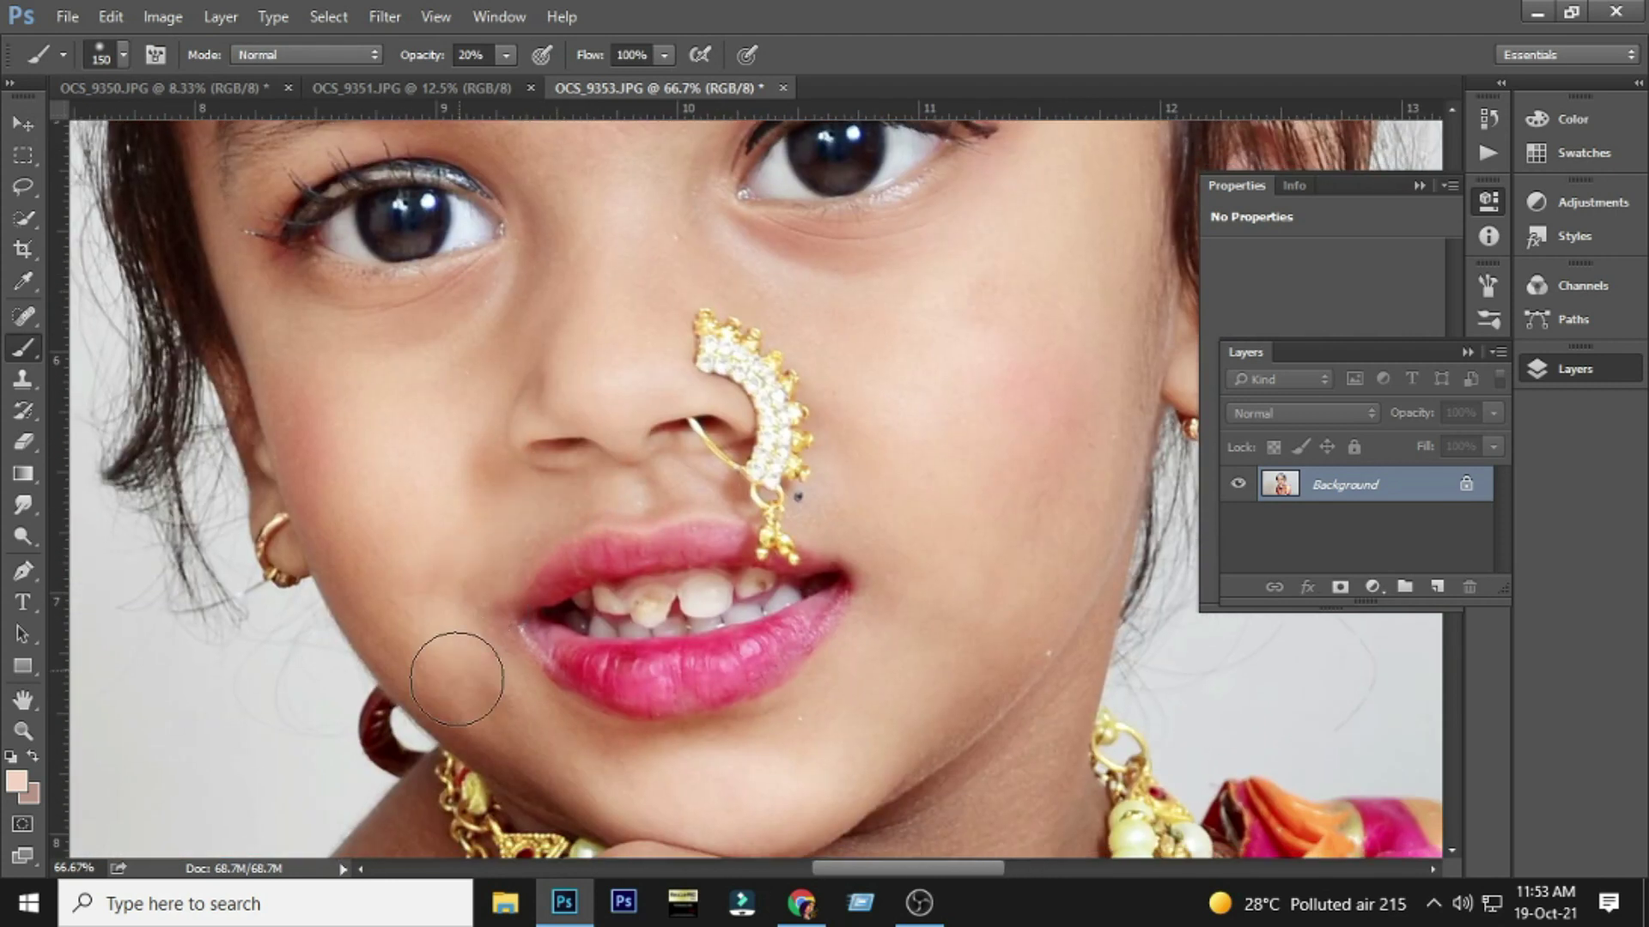
left_click_drag(663, 755, 663, 655)
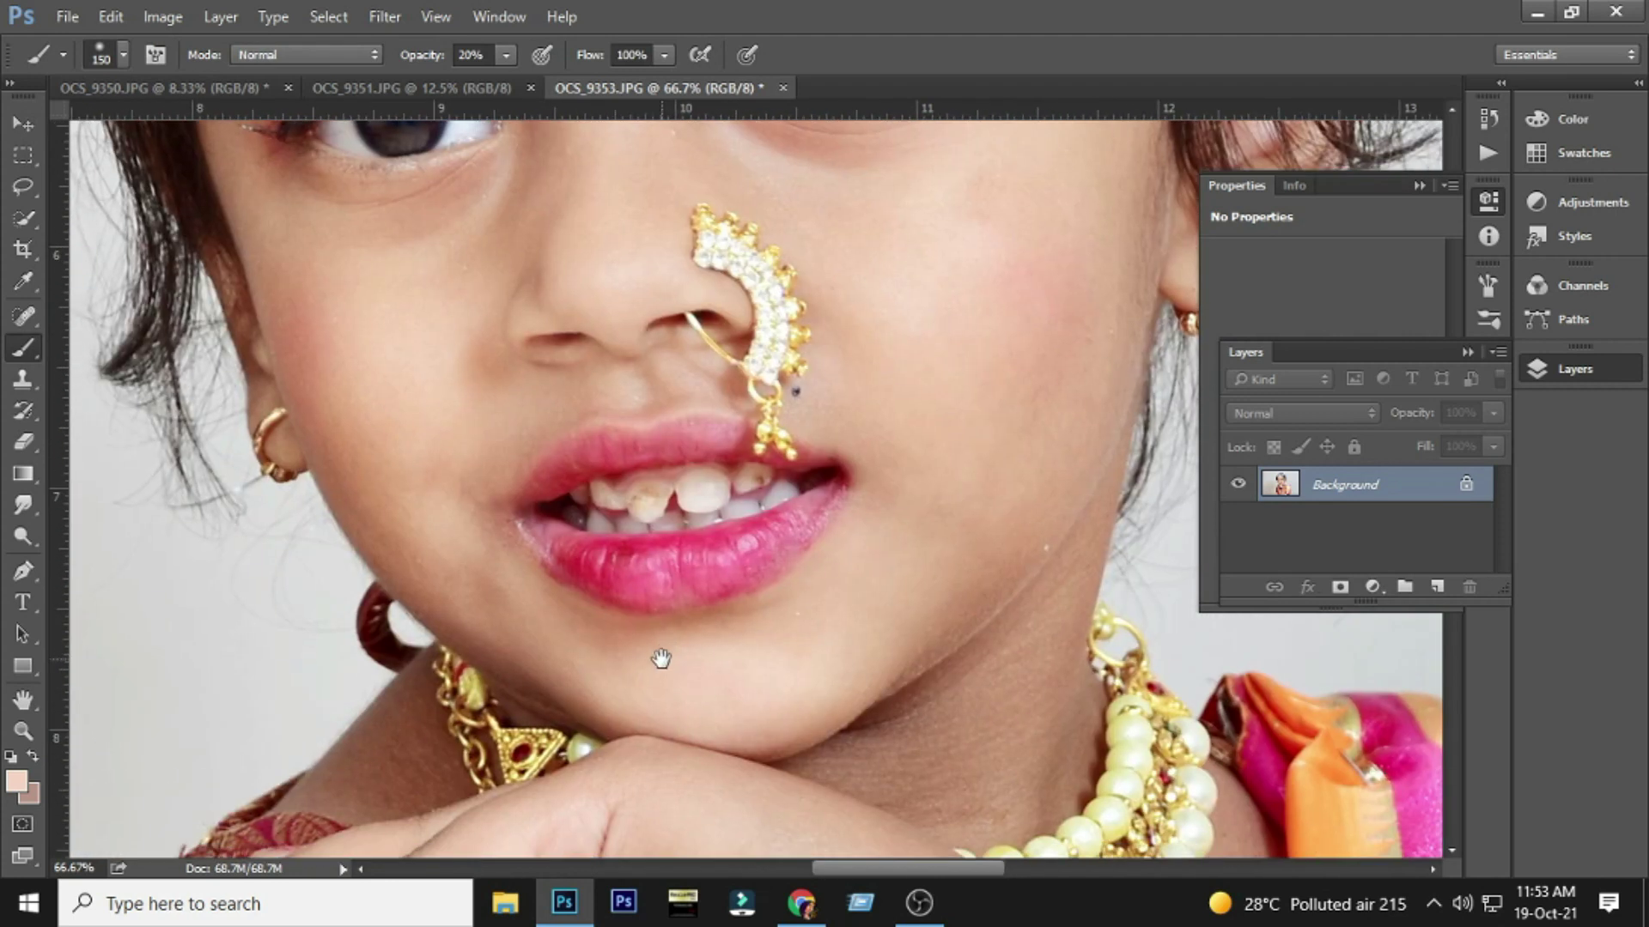
key("bracketleft")
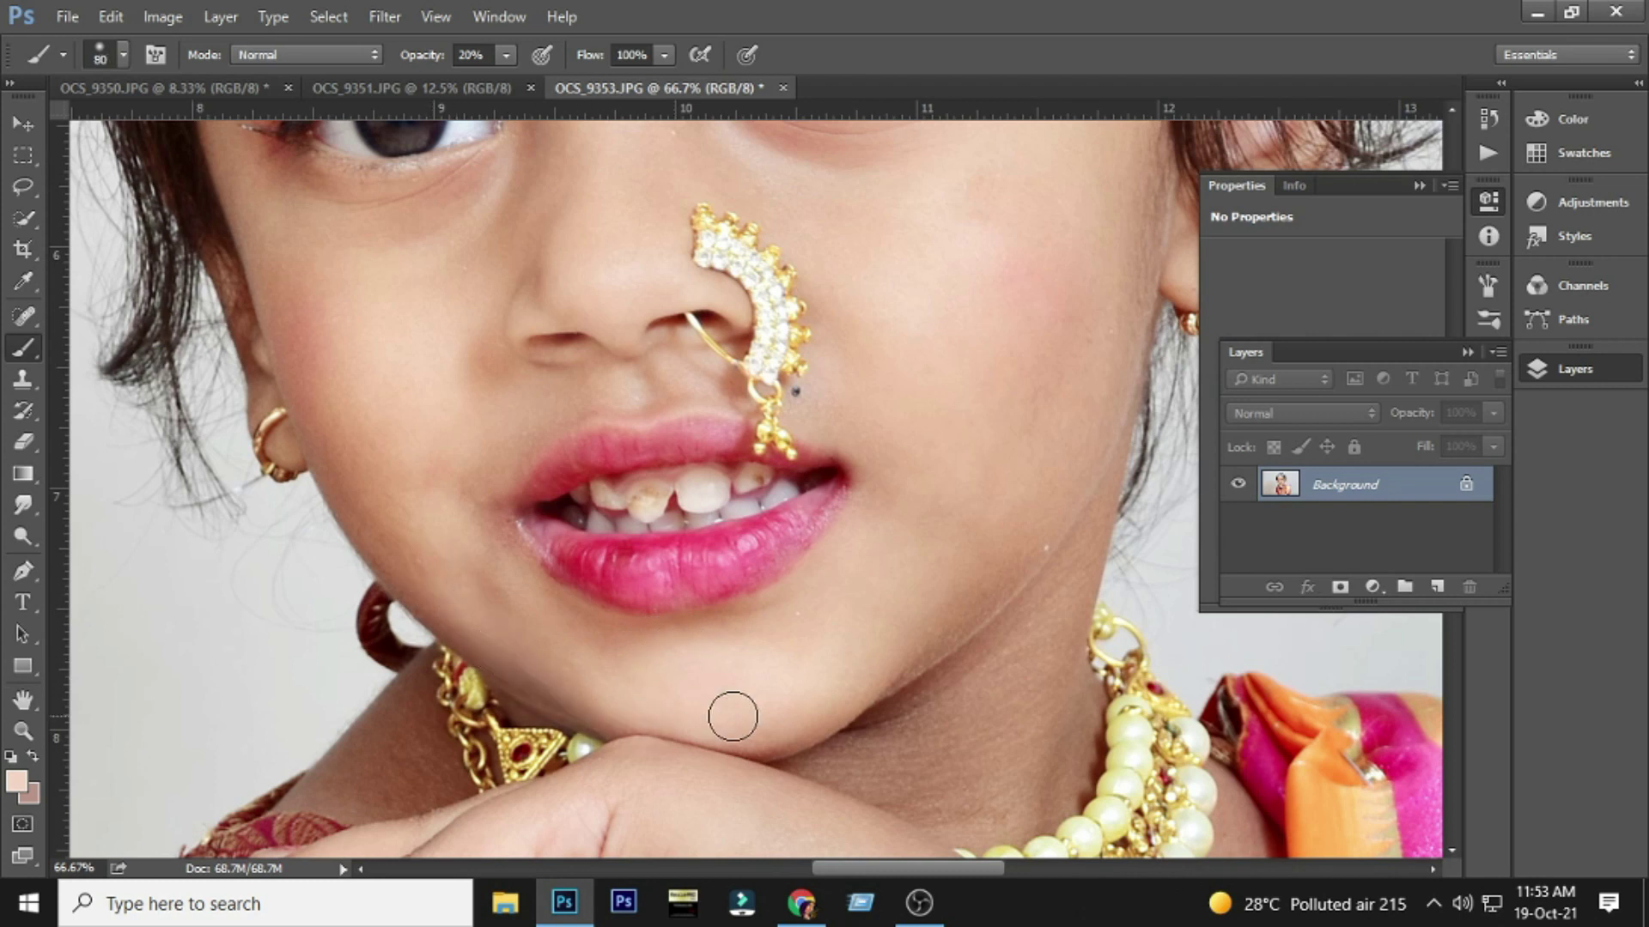
key("bracketright")
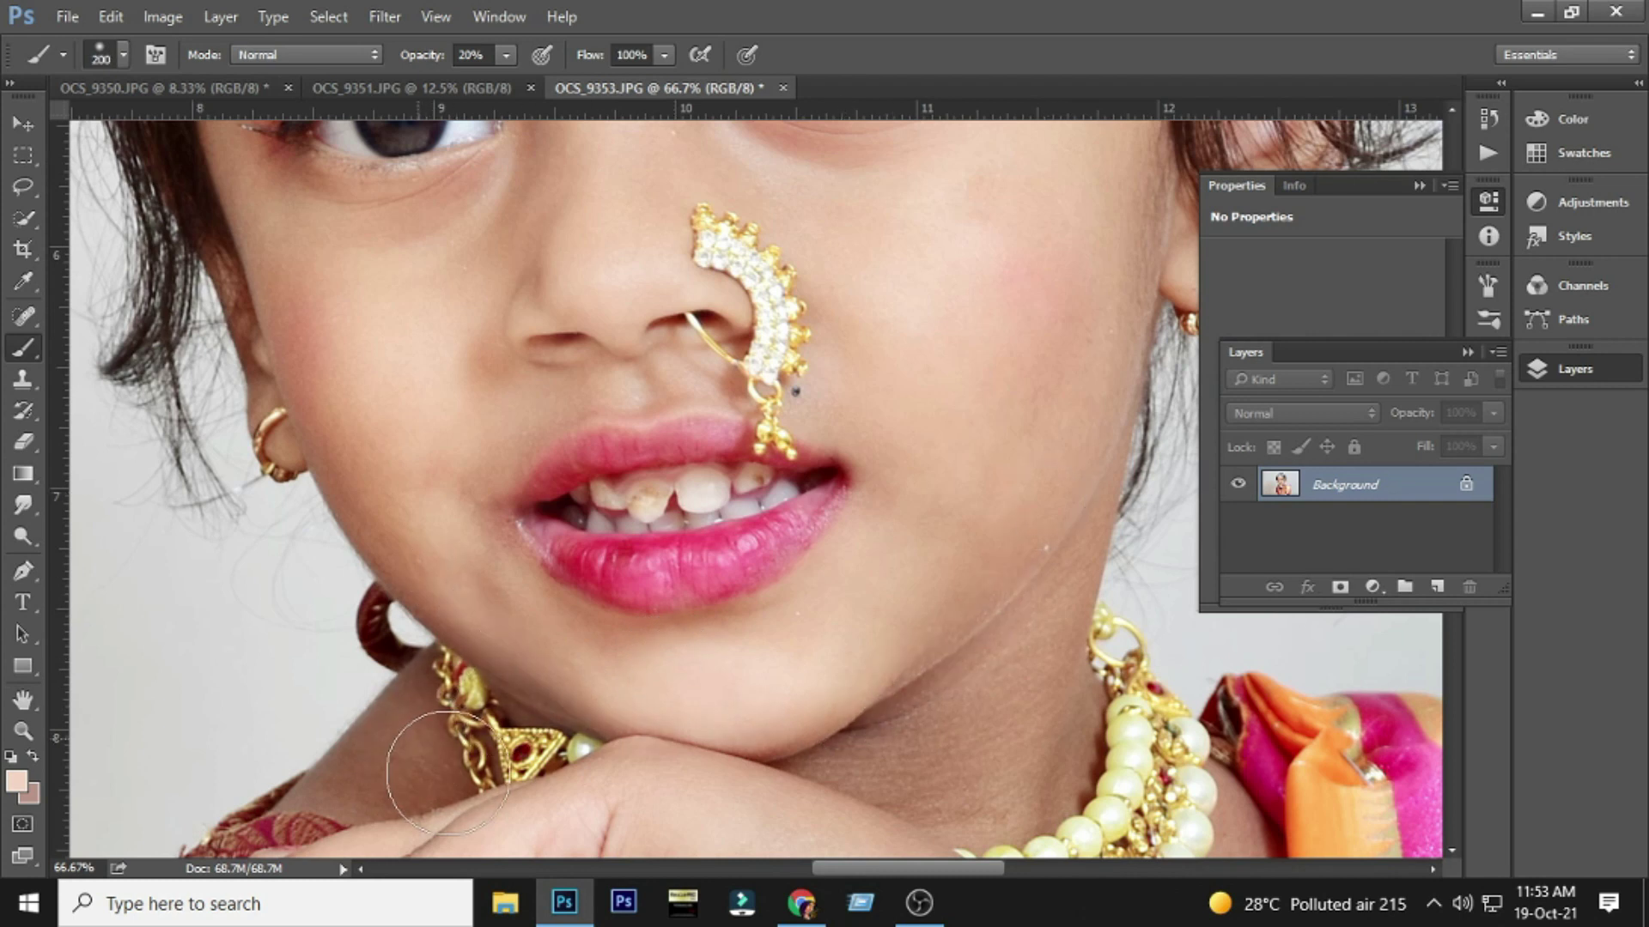
scroll(429, 687, "up", 1)
key("bracketright")
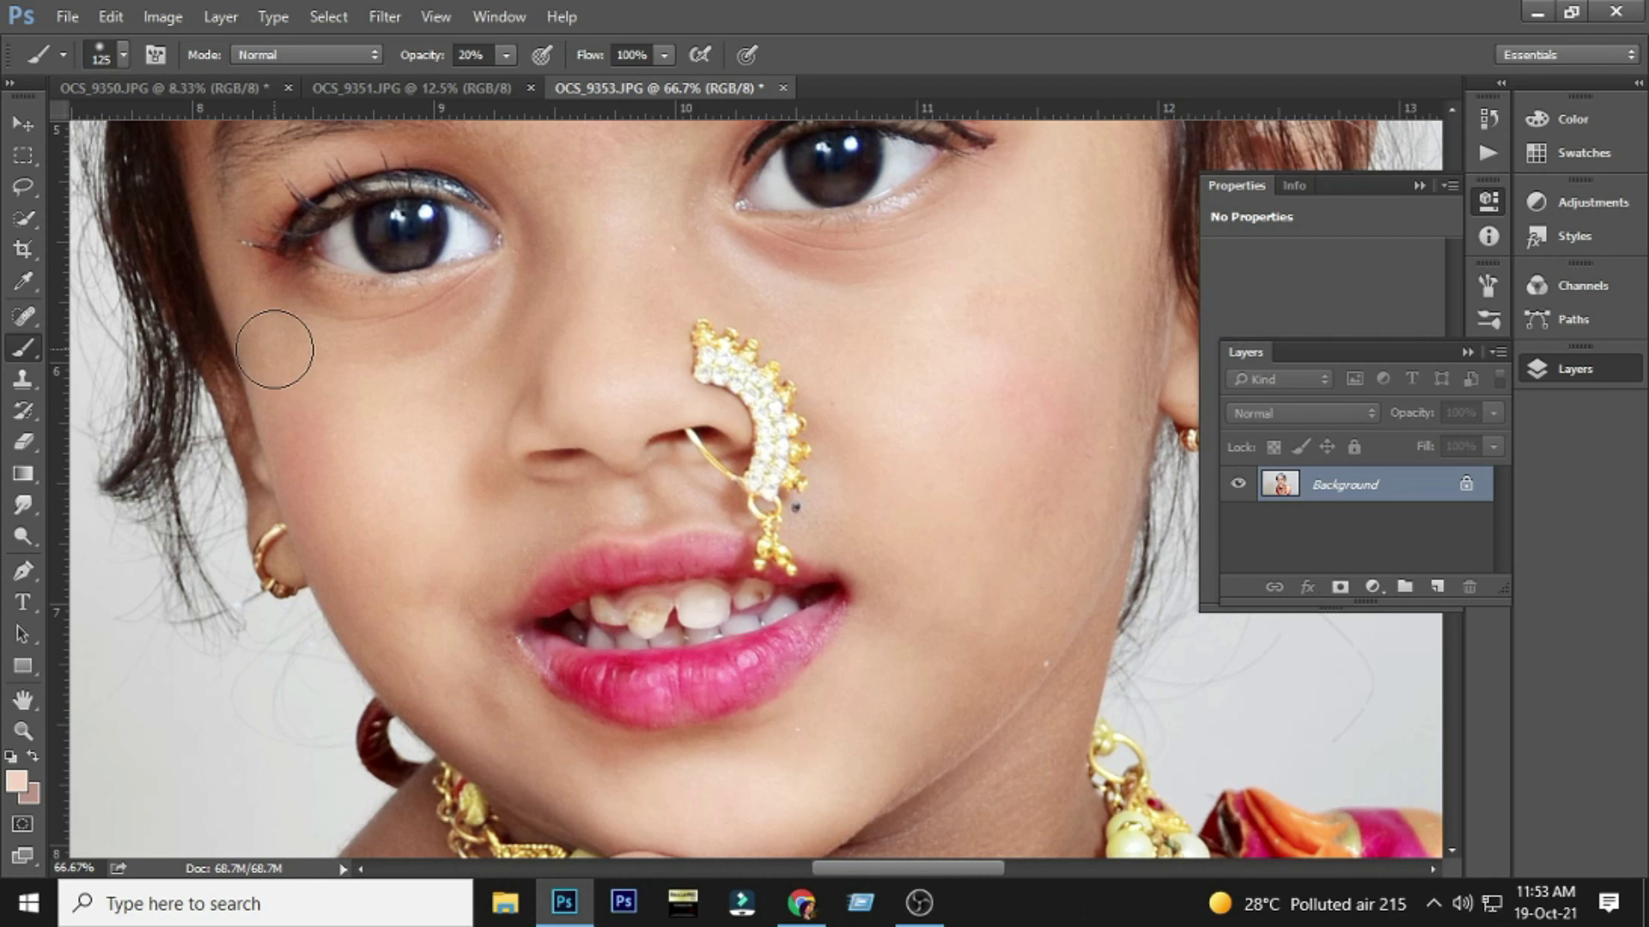
- Even out the skin on the nose, the forehead and around the eyes with the sampled skin tone at 20% opacity
scroll(284, 349, "up", 2)
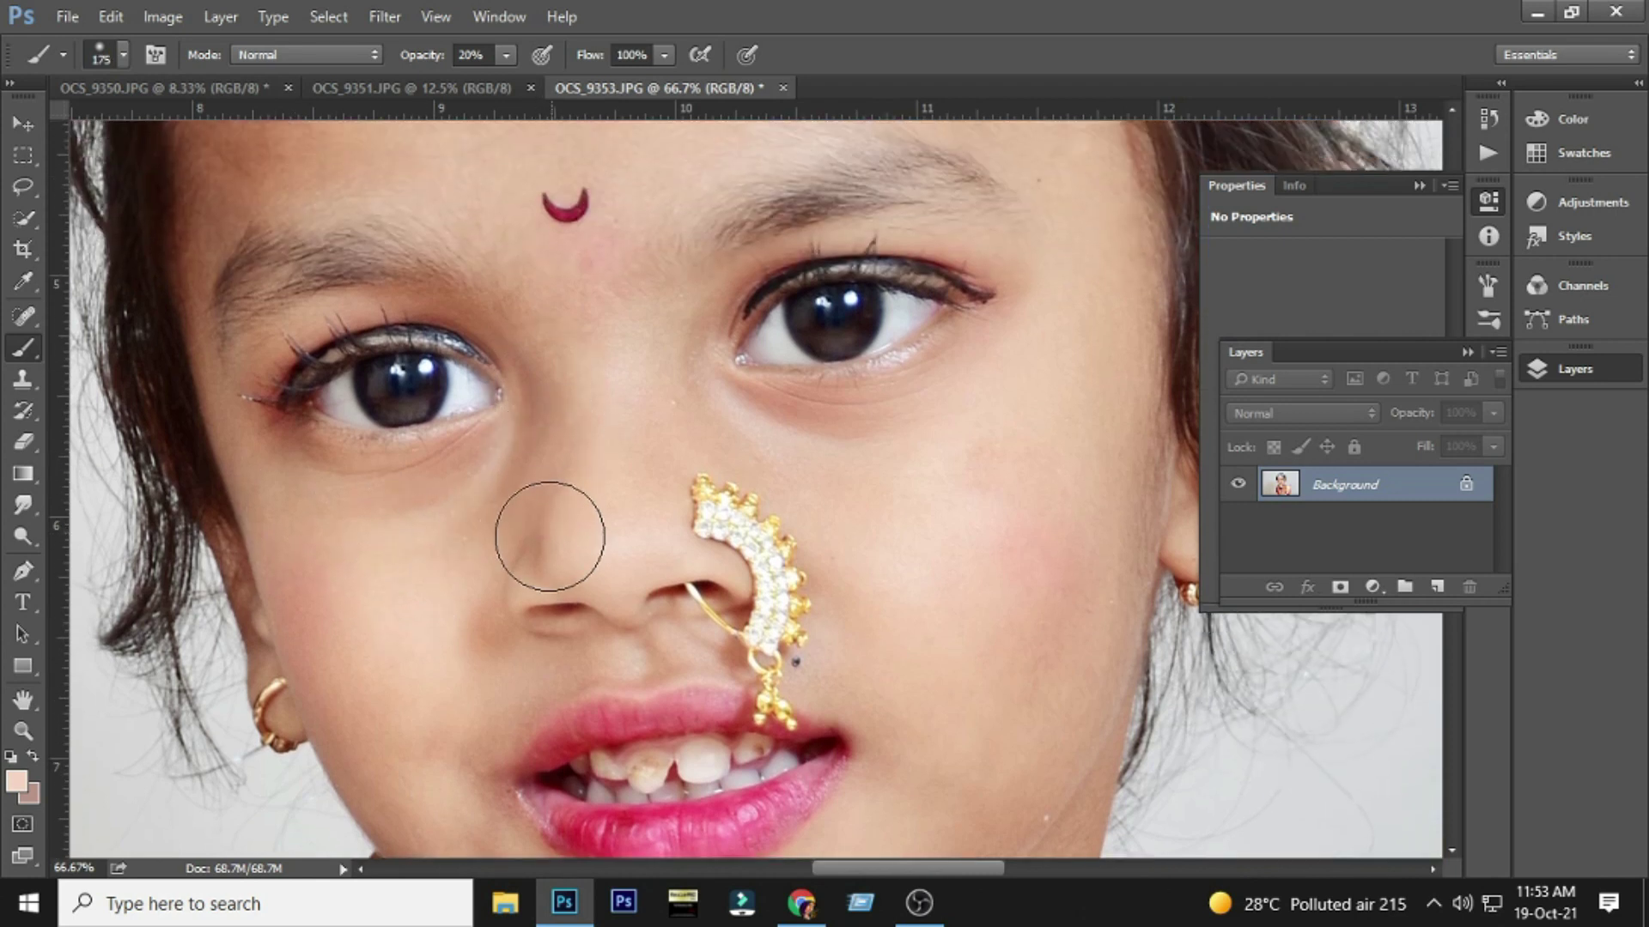
scroll(549, 550, "up", 4)
scroll(636, 710, "up", 1)
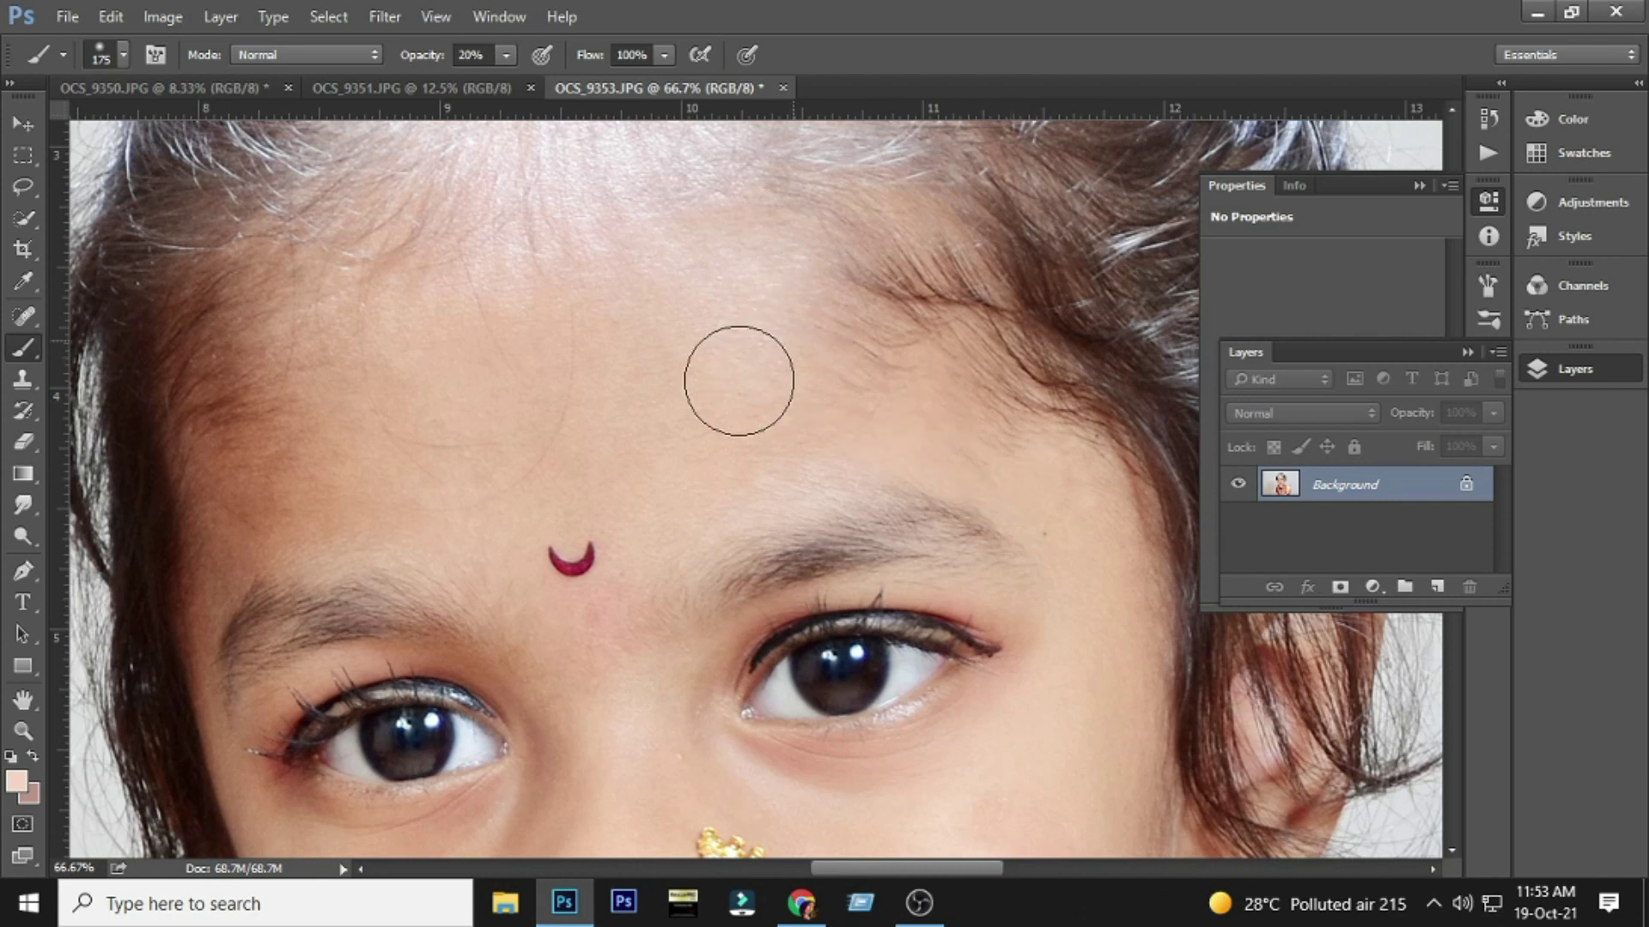
left_click_drag(229, 559, 243, 376)
key("bracketleft")
key("bracketleft")
scroll(312, 471, "down", 2)
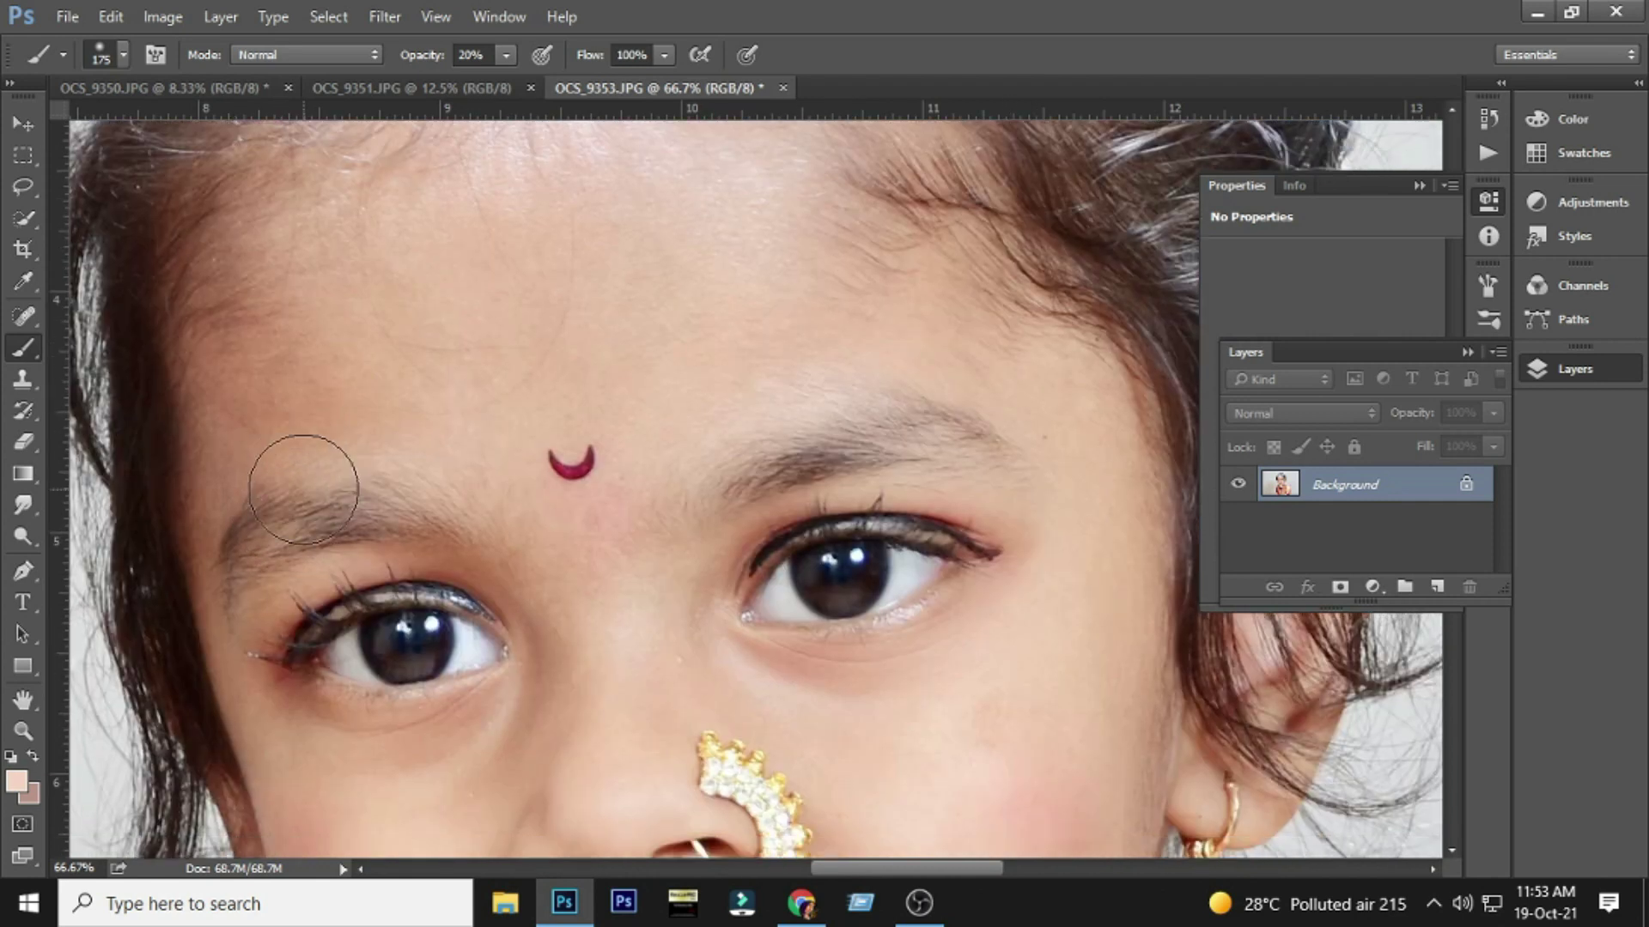
mouse_move(205, 464)
left_mouse_down()
mouse_move(202, 430)
mouse_move(327, 670)
mouse_move(291, 609)
mouse_move(457, 687)
mouse_move(502, 584)
left_mouse_up()
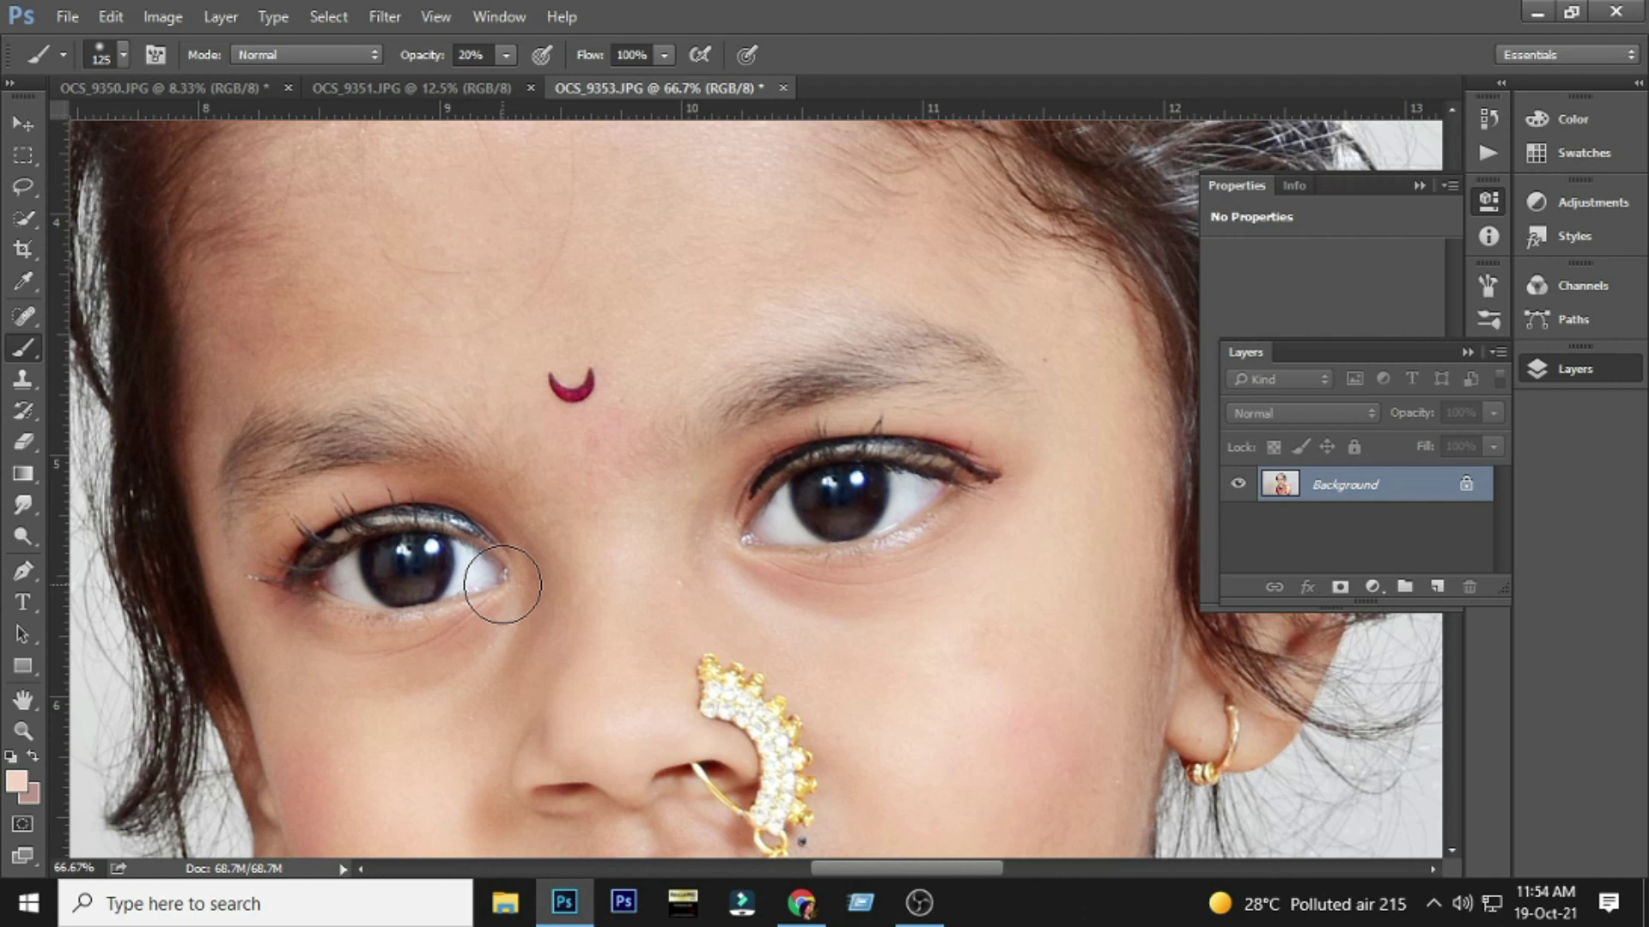
- Apply the Portraiture filter to smooth the skin and check the face
key("v")
left_click(616, 544, "alt")
mouse_move(764, 688)
left_mouse_down()
mouse_move(625, 531)
mouse_move(709, 567)
mouse_move(714, 592)
left_mouse_up()
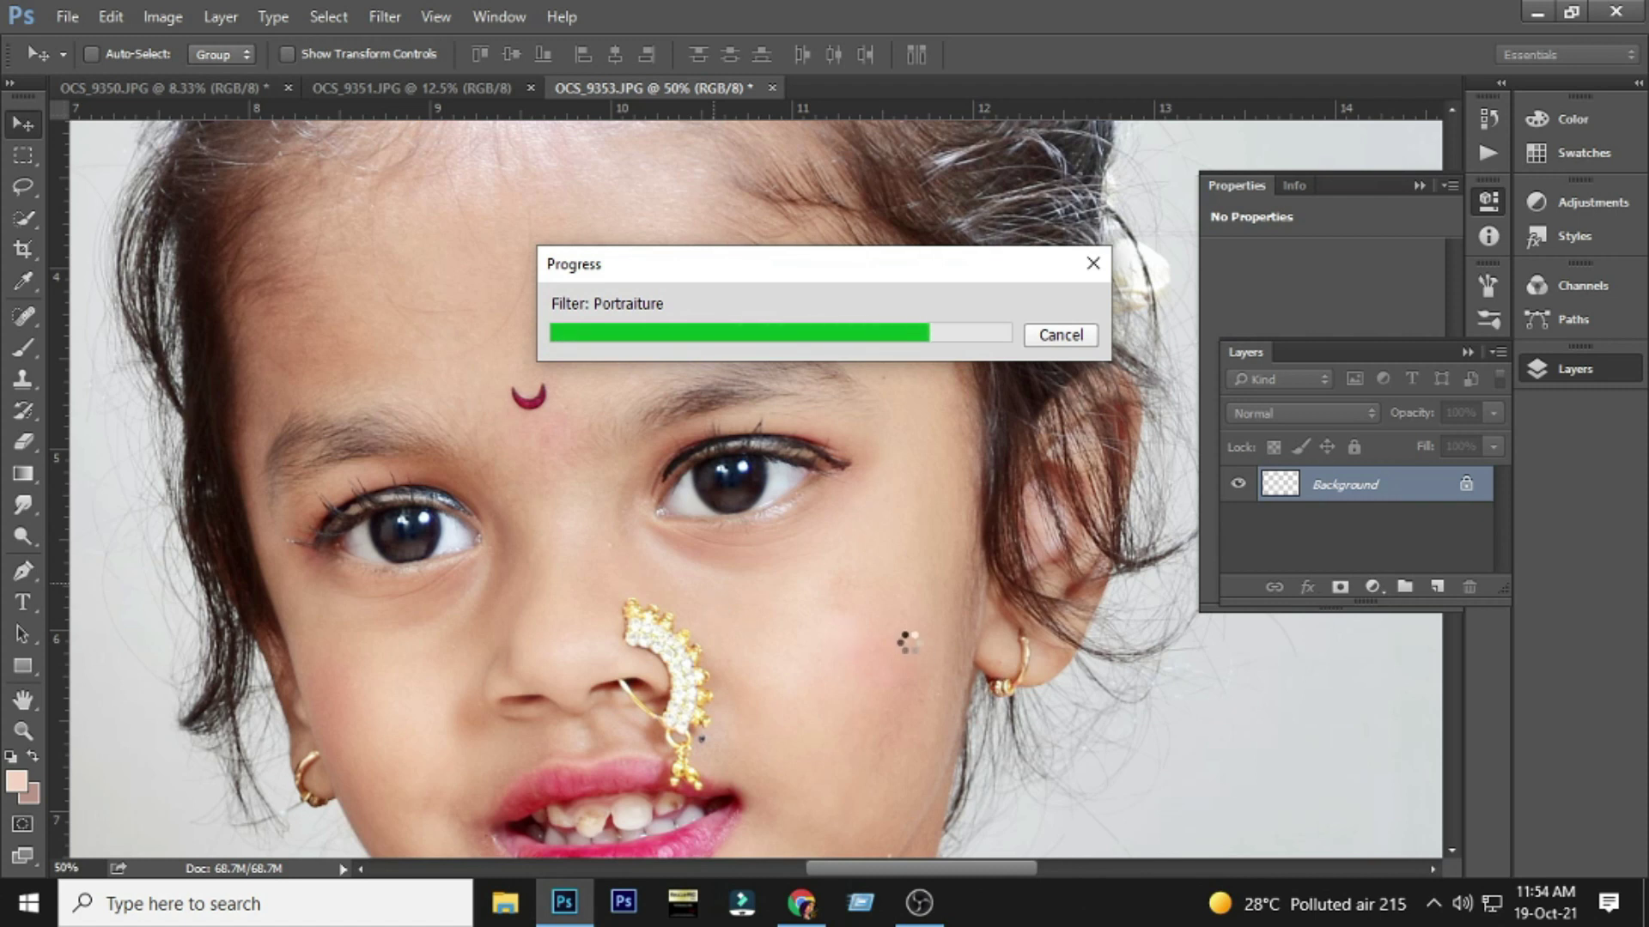
scroll(872, 666, "down", 4)
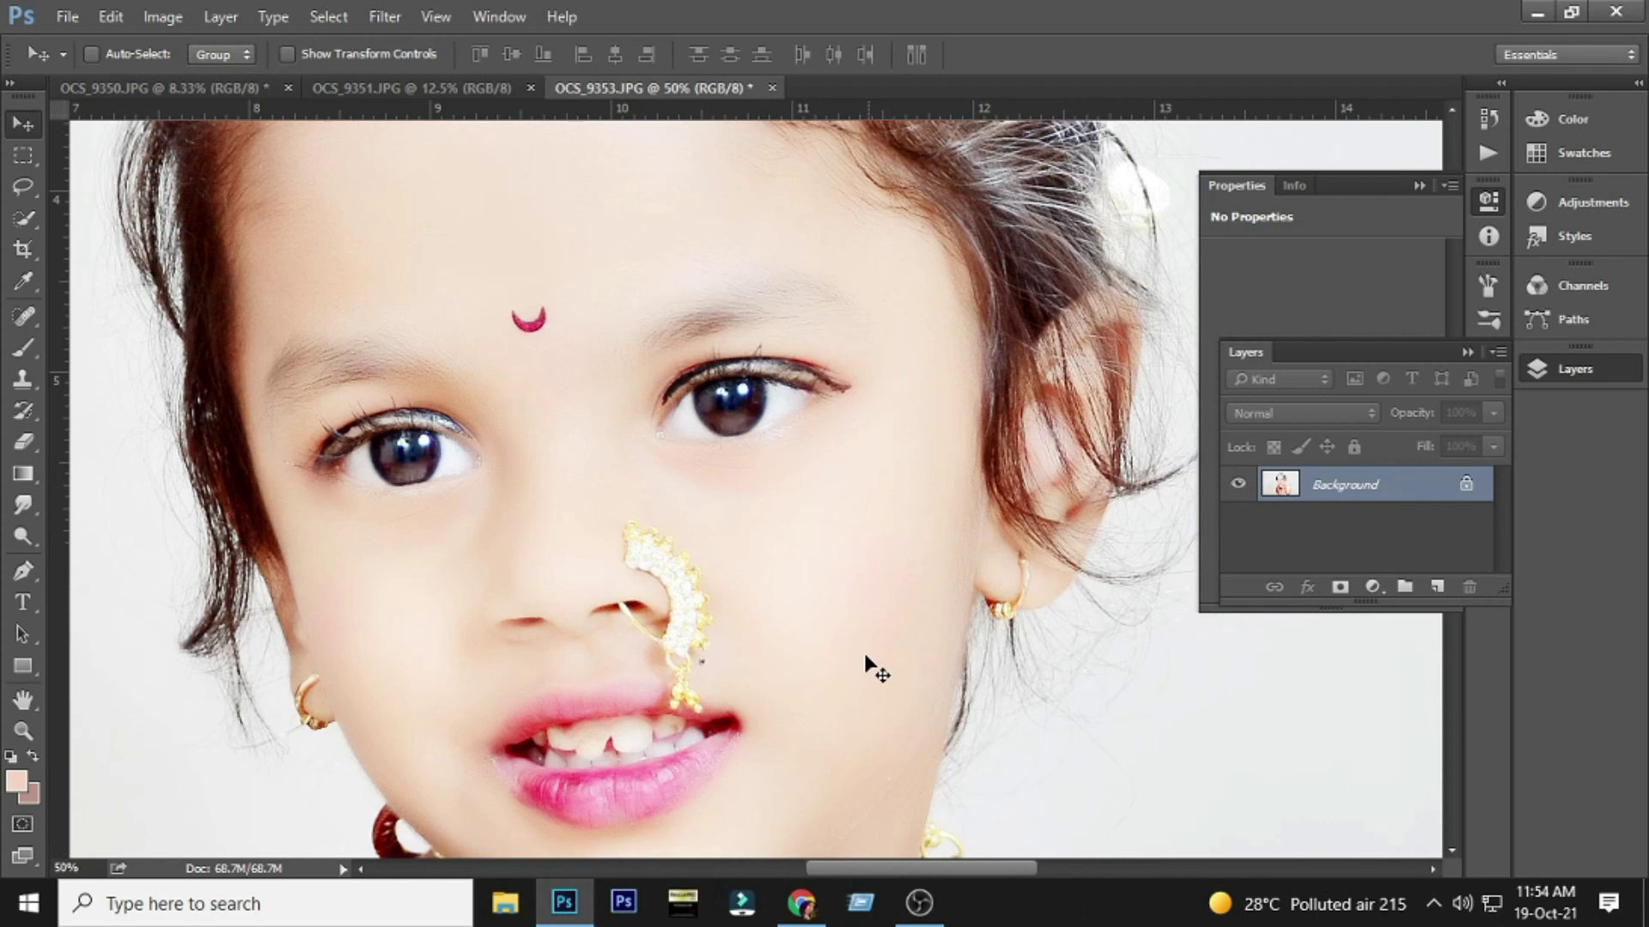
scroll(755, 662, "up", 4)
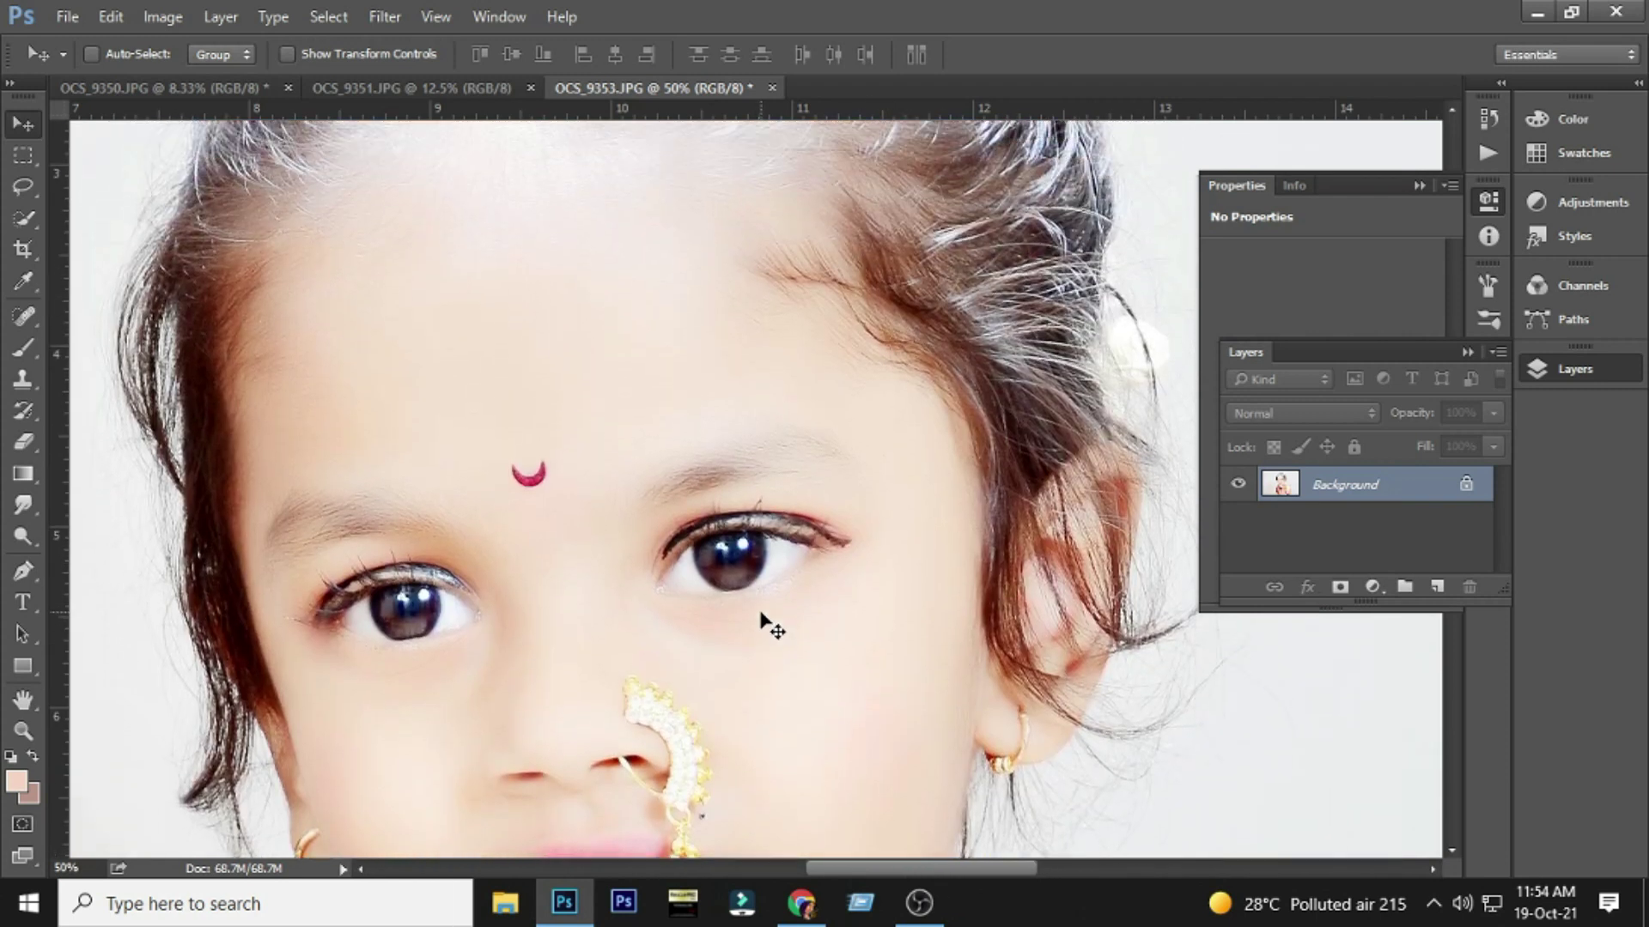
- Darken the photo's shadows and midtones with Levels by moving the black and midtone input points inward
key("ctrl+l")
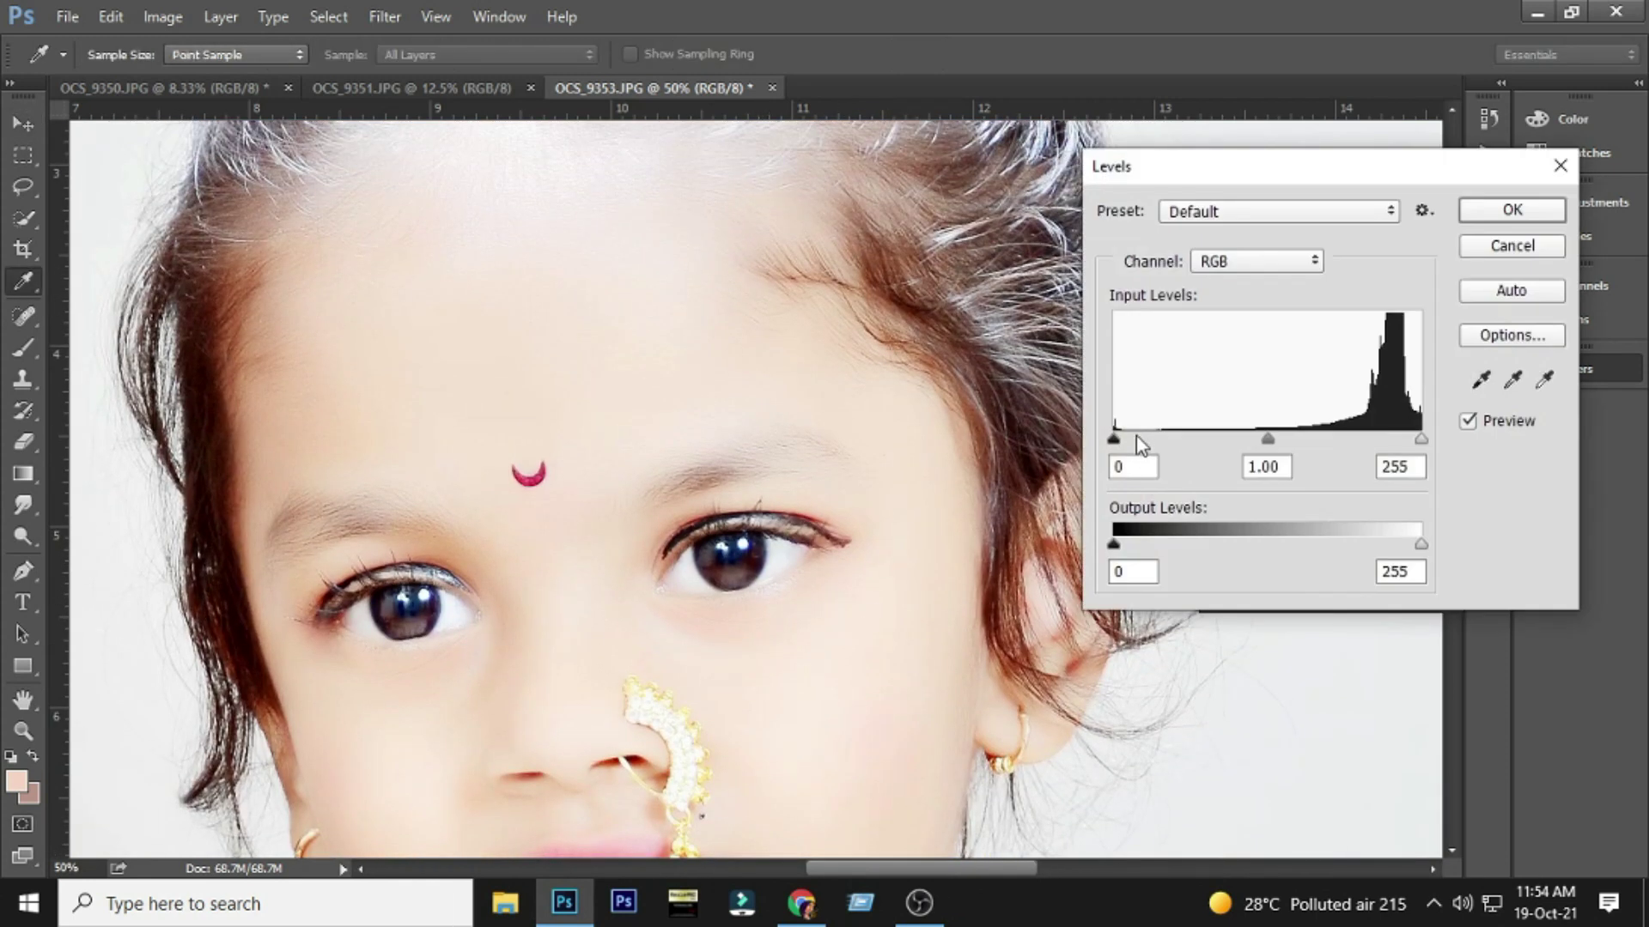
left_click_drag(1115, 439, 1134, 439)
left_click_drag(1288, 443, 1310, 439)
key("Return")
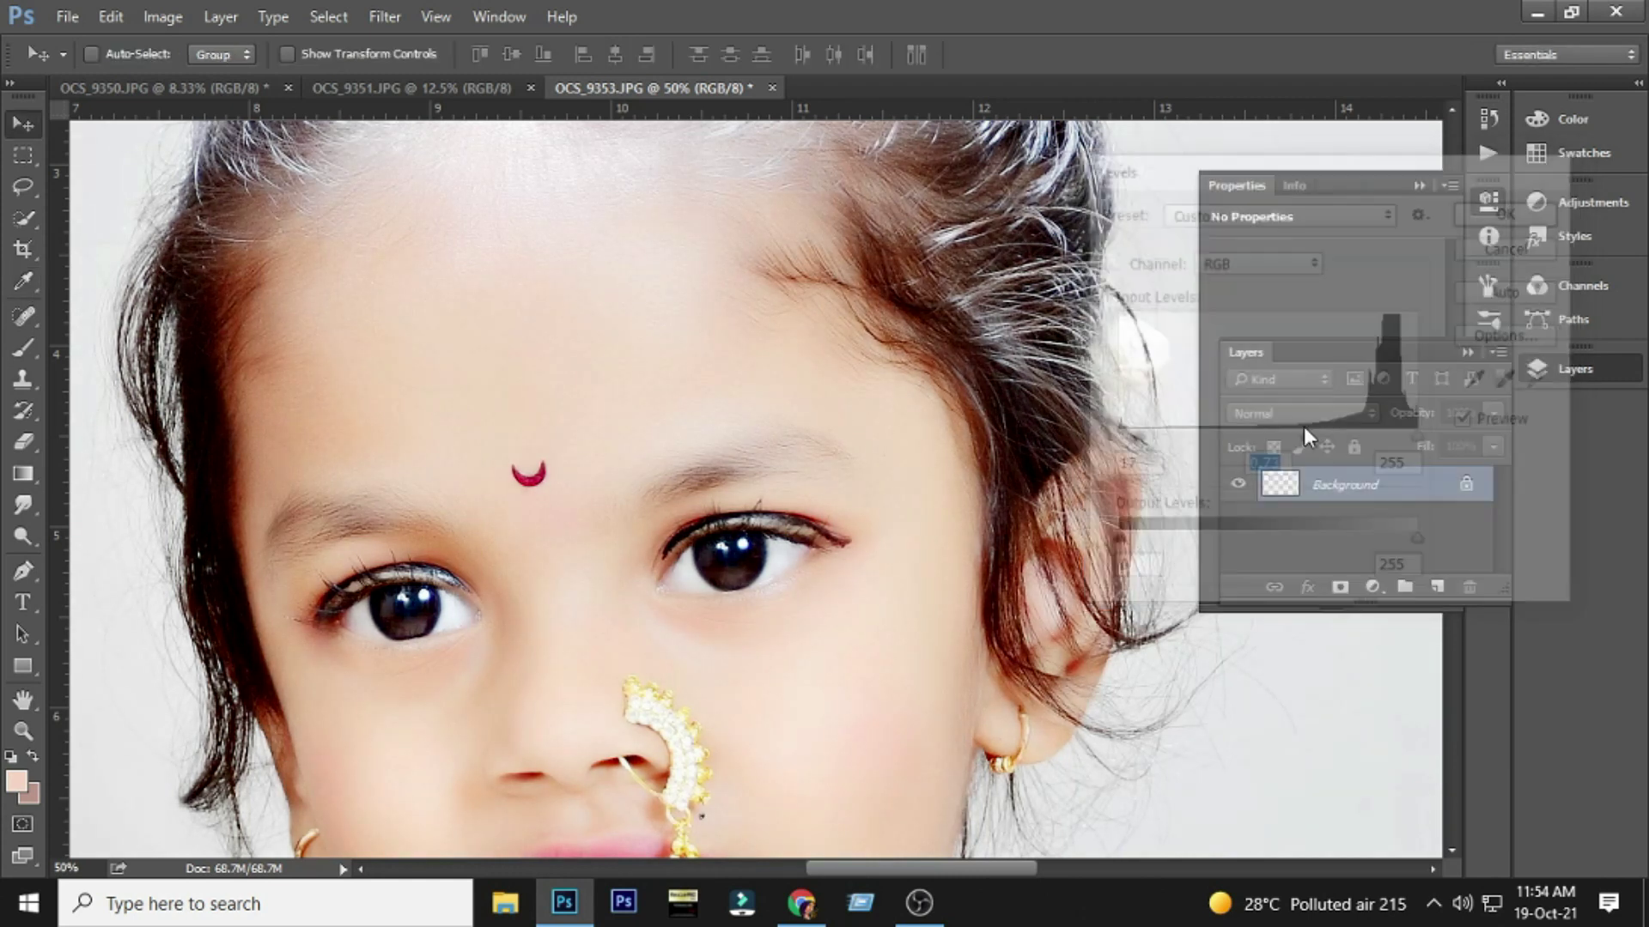
- Darken the midtones with Curves, mapping RGB input 144 to output 131
left_click(850, 413, "alt")
left_click(850, 413, "alt")
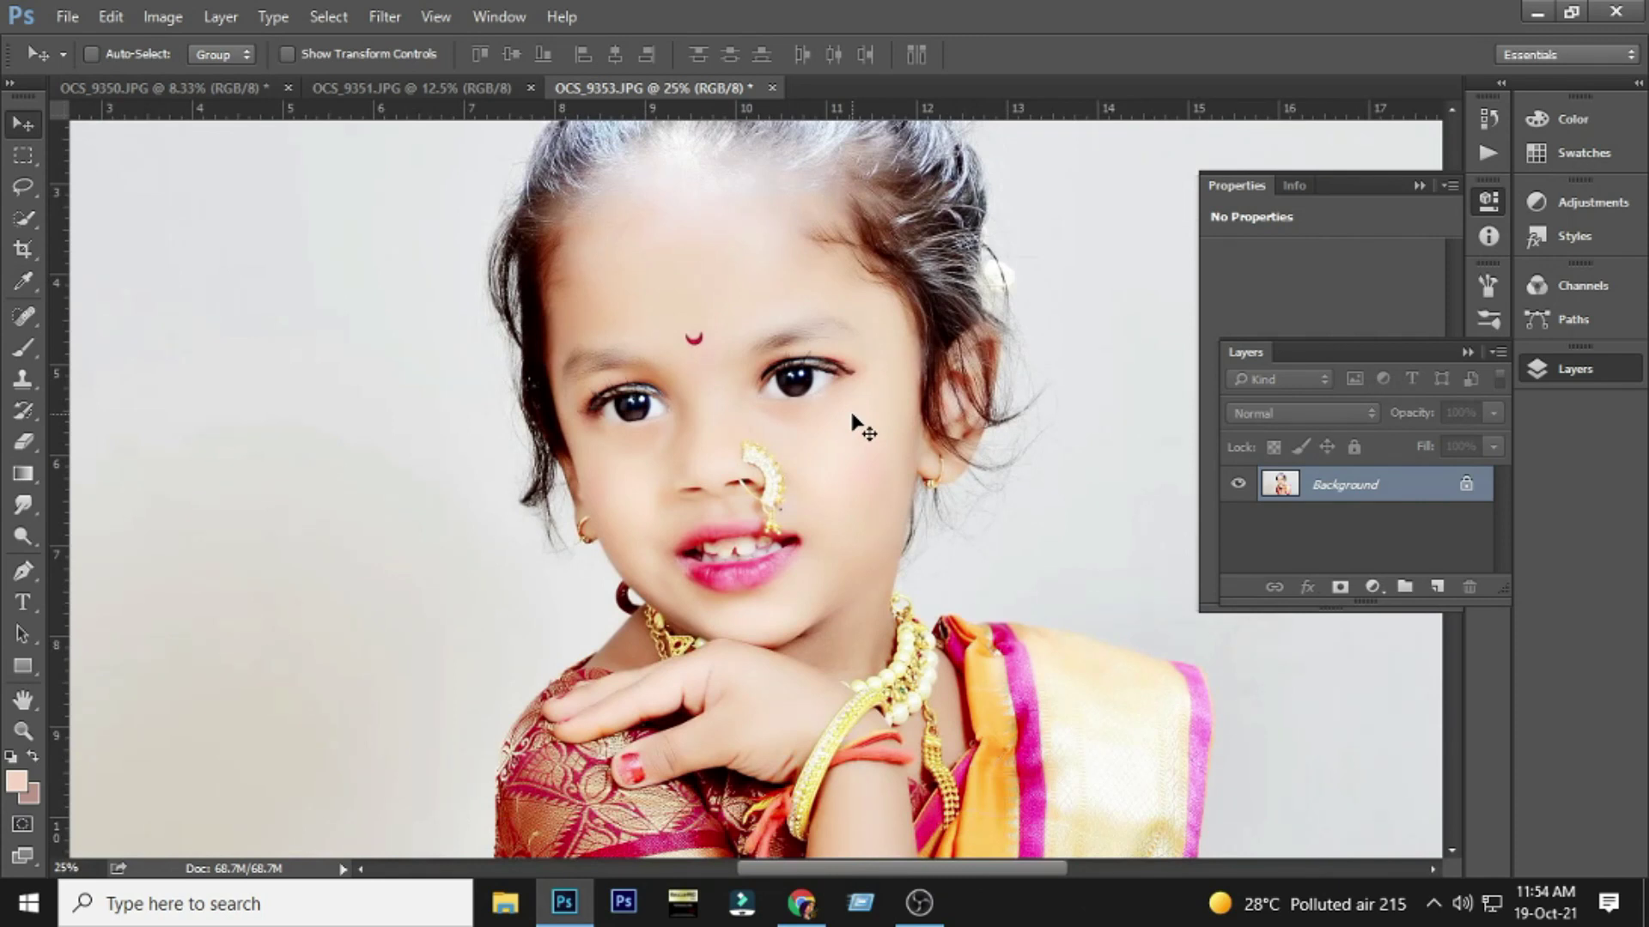
left_click(764, 398, "alt")
left_click_drag(755, 398, 508, 396)
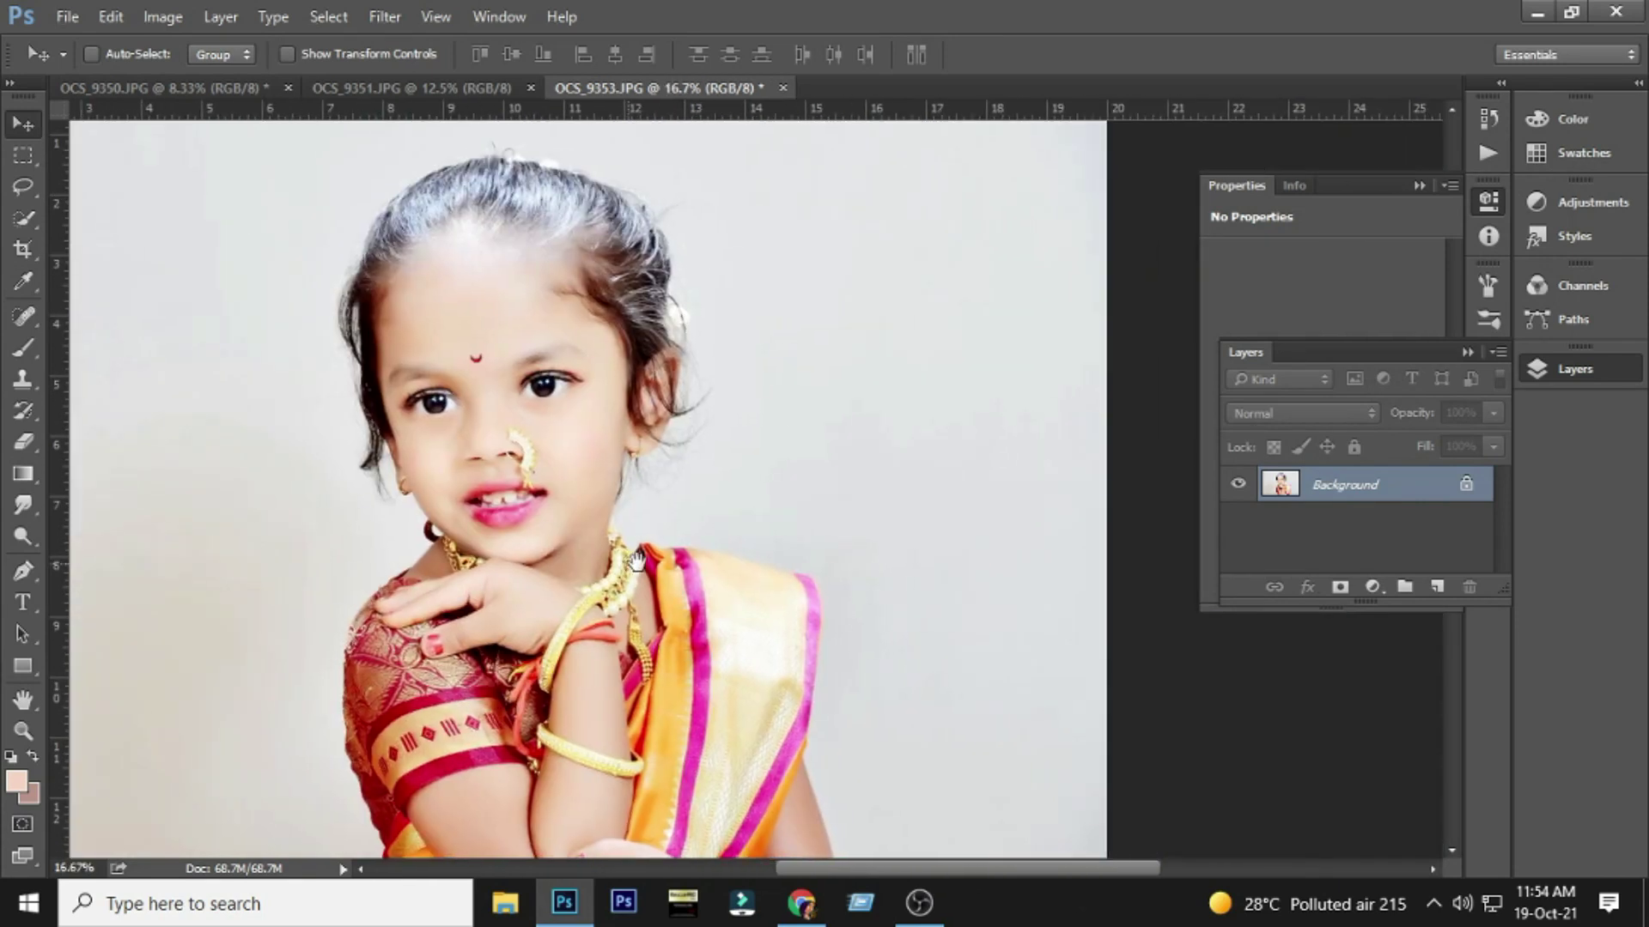
left_click(491, 395, "ctrl")
key("ctrl+m")
left_click_drag(1044, 438, 1060, 432)
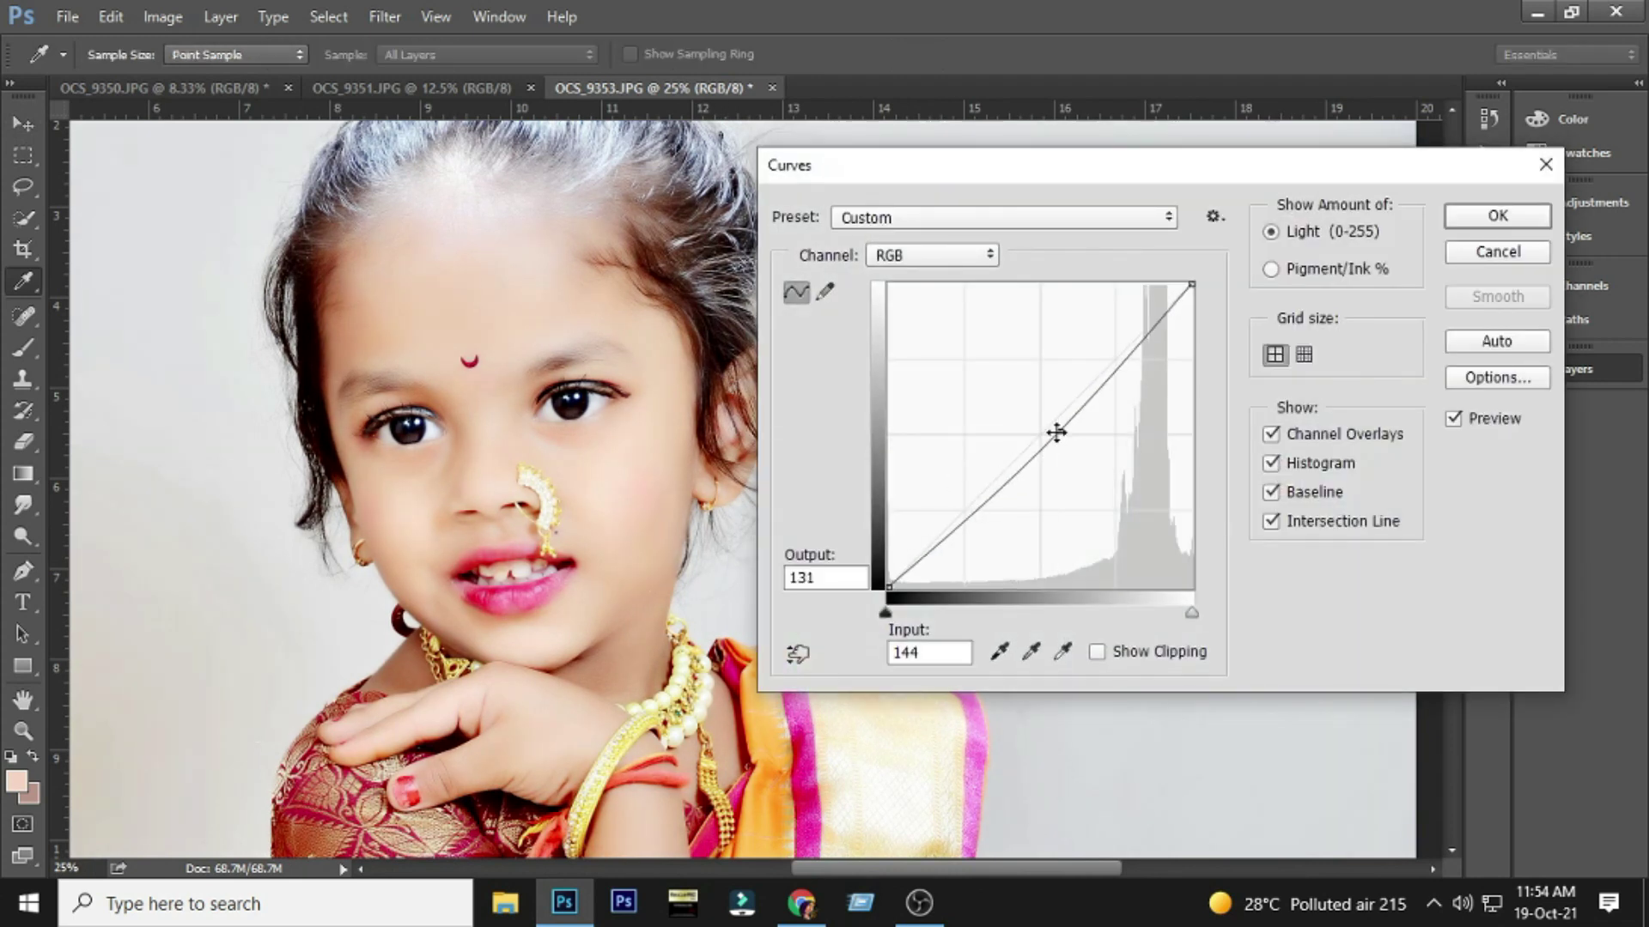
key("Return")
- Sample the deep pink of the lower lip as the Brush color
left_click(515, 591, "ctrl")
left_click_drag(473, 599, 473, 583)
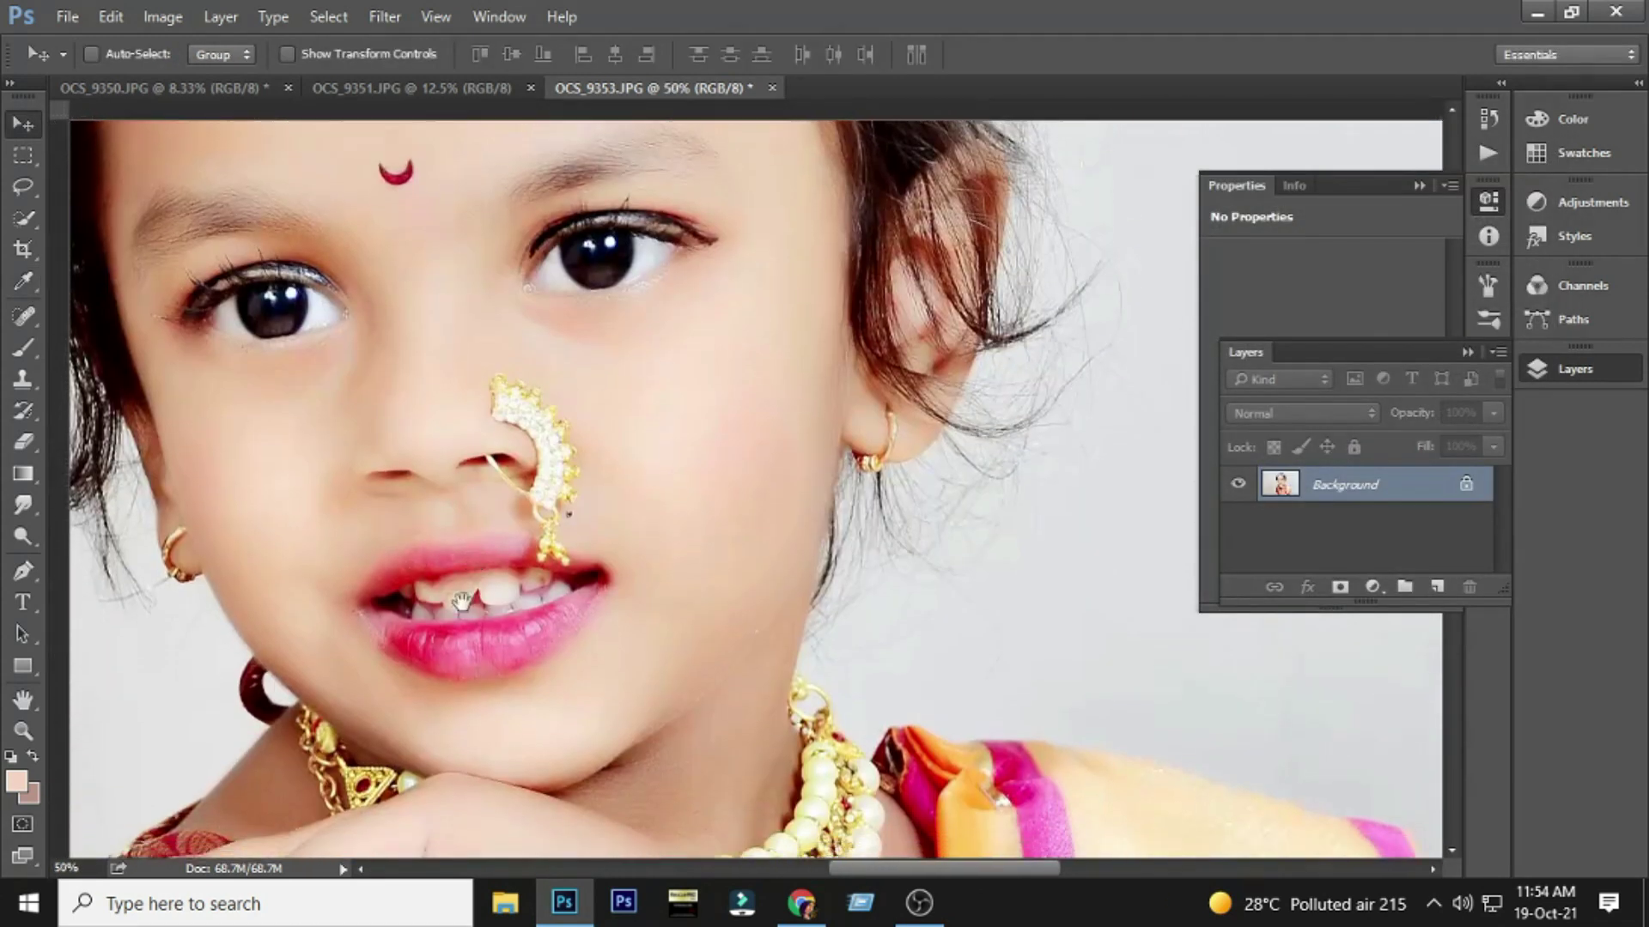
left_click(464, 635, "ctrl")
key("b")
left_click(391, 680, "alt")
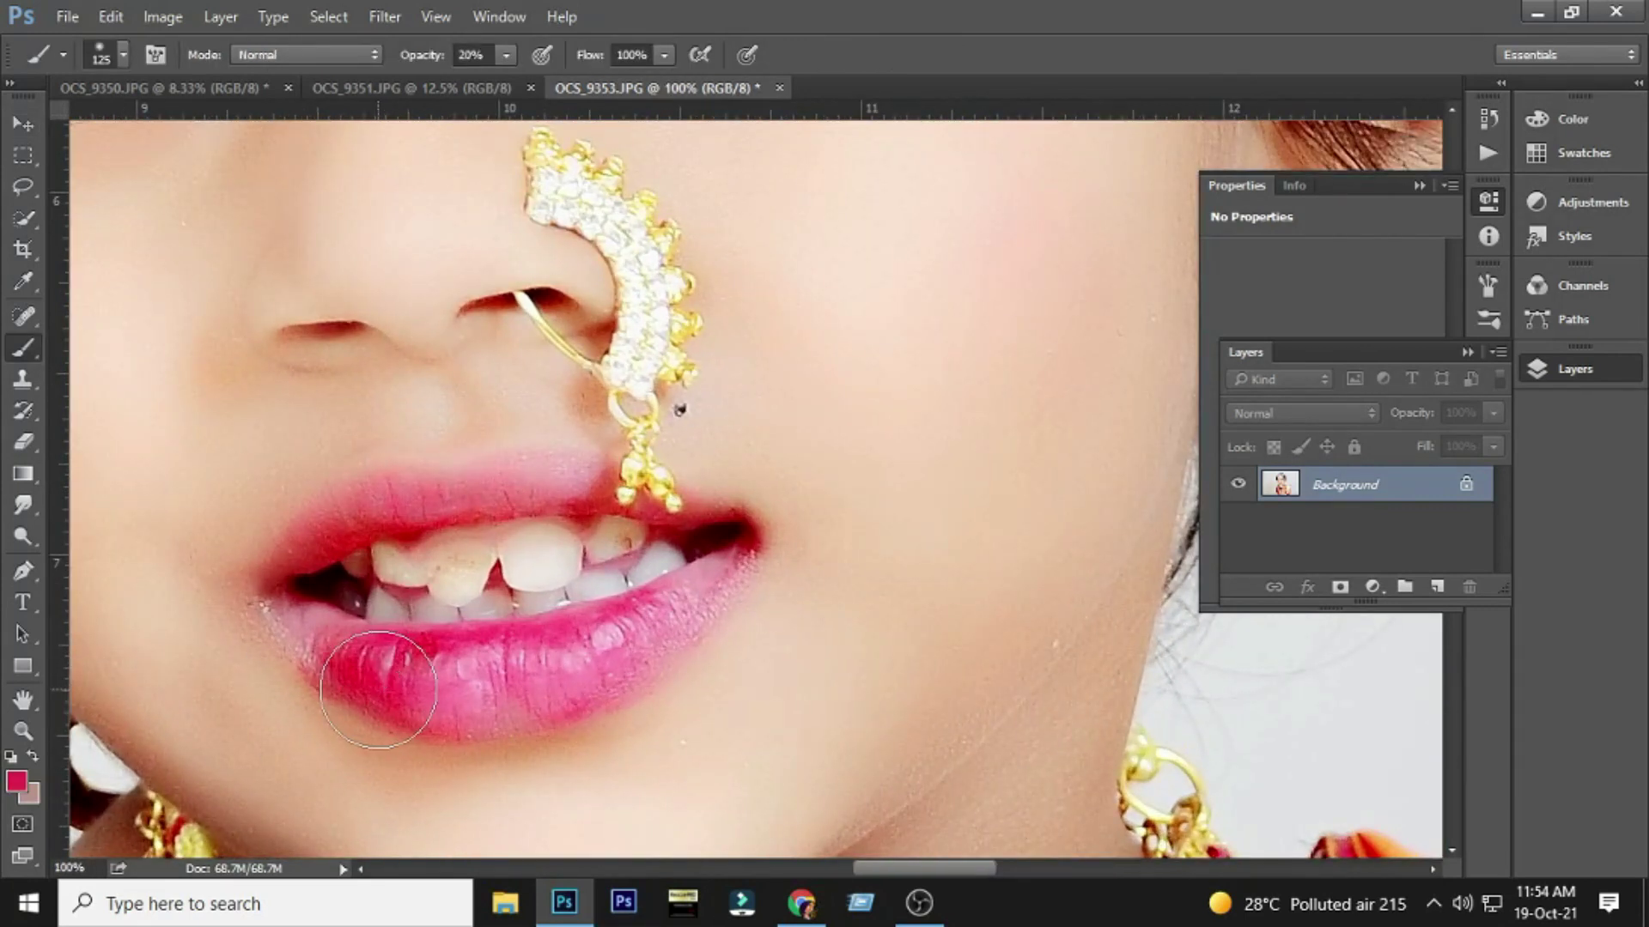
key("p")
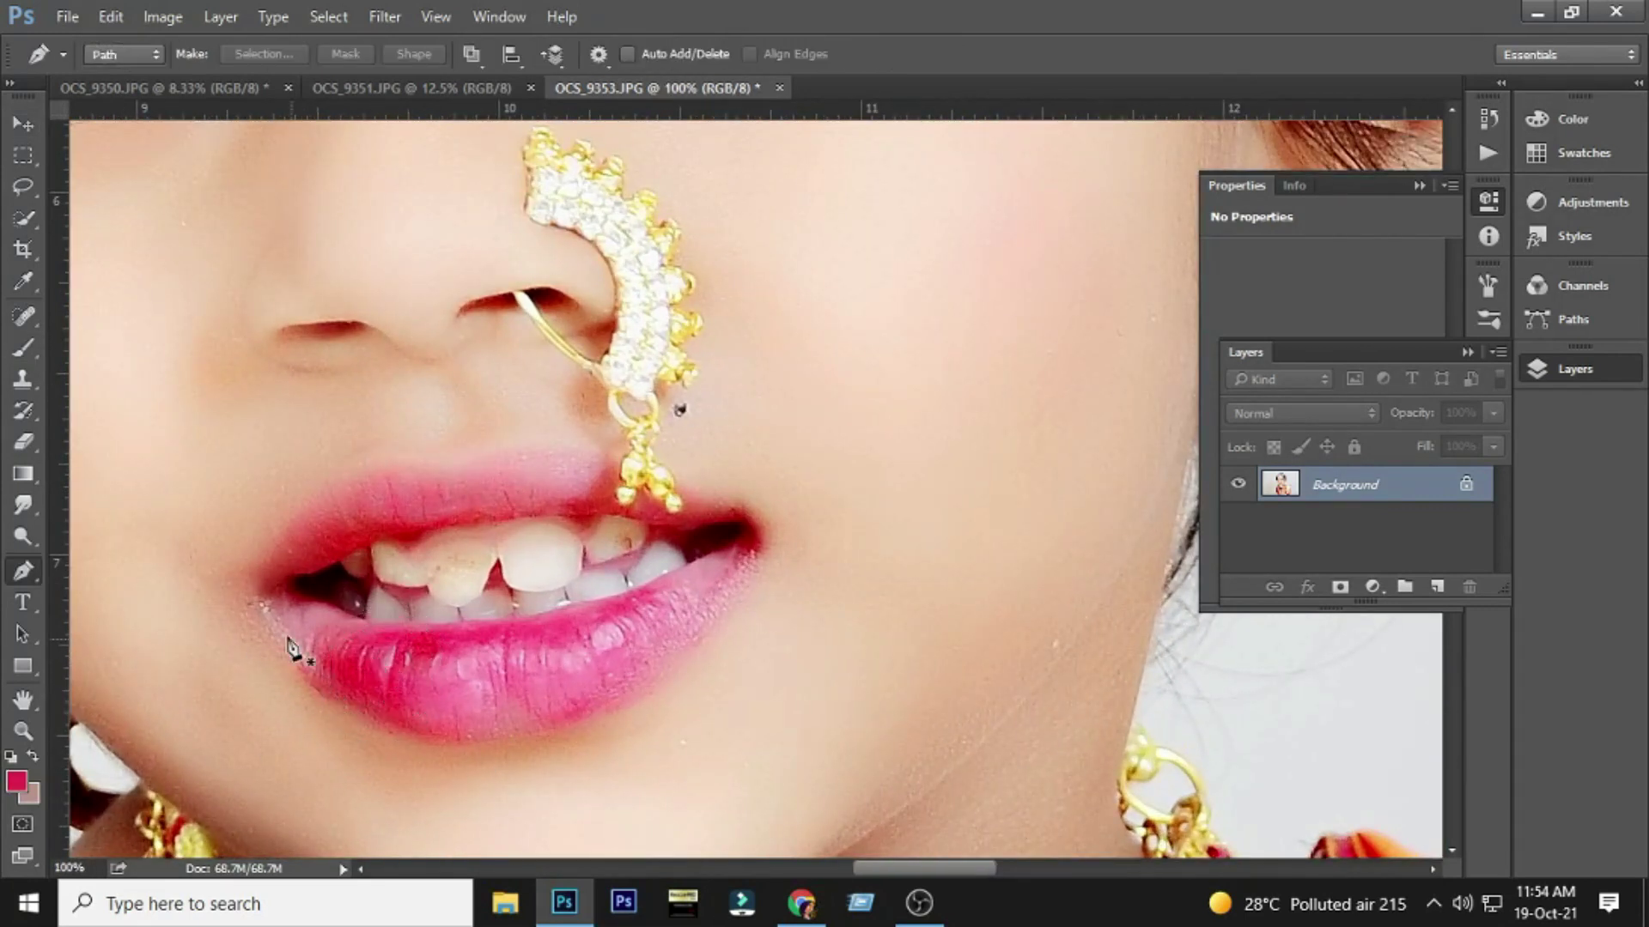
key("v")
key("b")
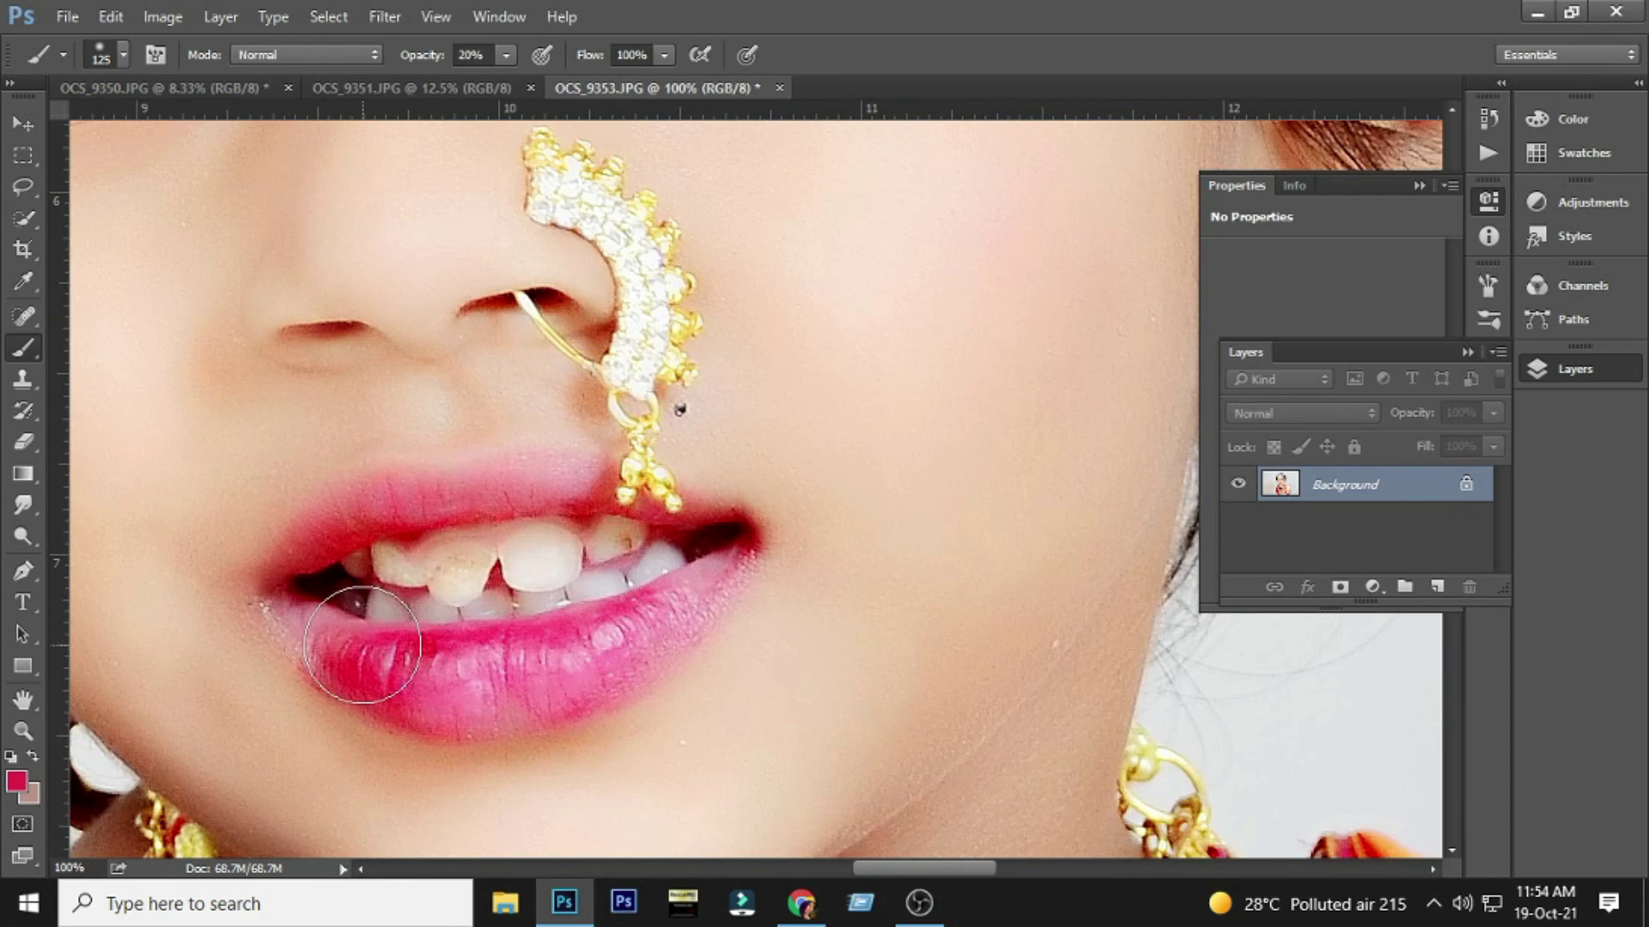
- Paint the sampled pink over the lower lip at 20% opacity with a small brush of about 40 to 50 px
key("bracketleft")
key("bracketleft")
key("bracketleft")
key("bracketleft")
key("bracketleft")
key("bracketleft")
left_click_drag(301, 614, 372, 640)
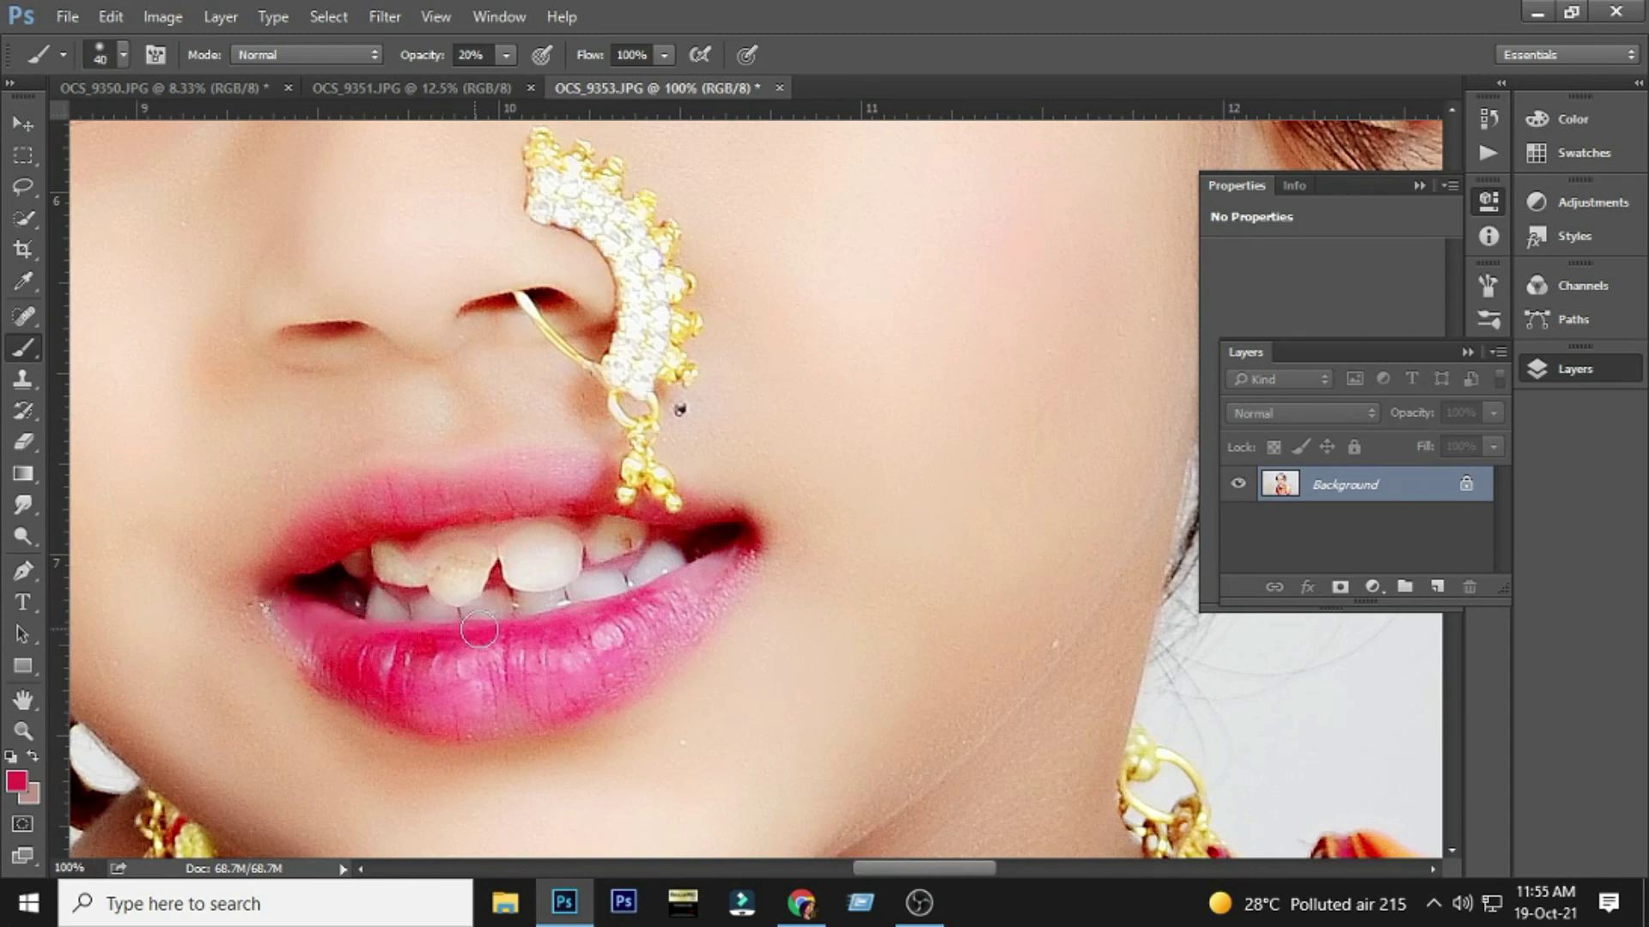
mouse_move(723, 570)
left_mouse_down()
mouse_move(559, 688)
mouse_move(420, 717)
mouse_move(436, 679)
left_mouse_up()
scroll(350, 632, "up", 1)
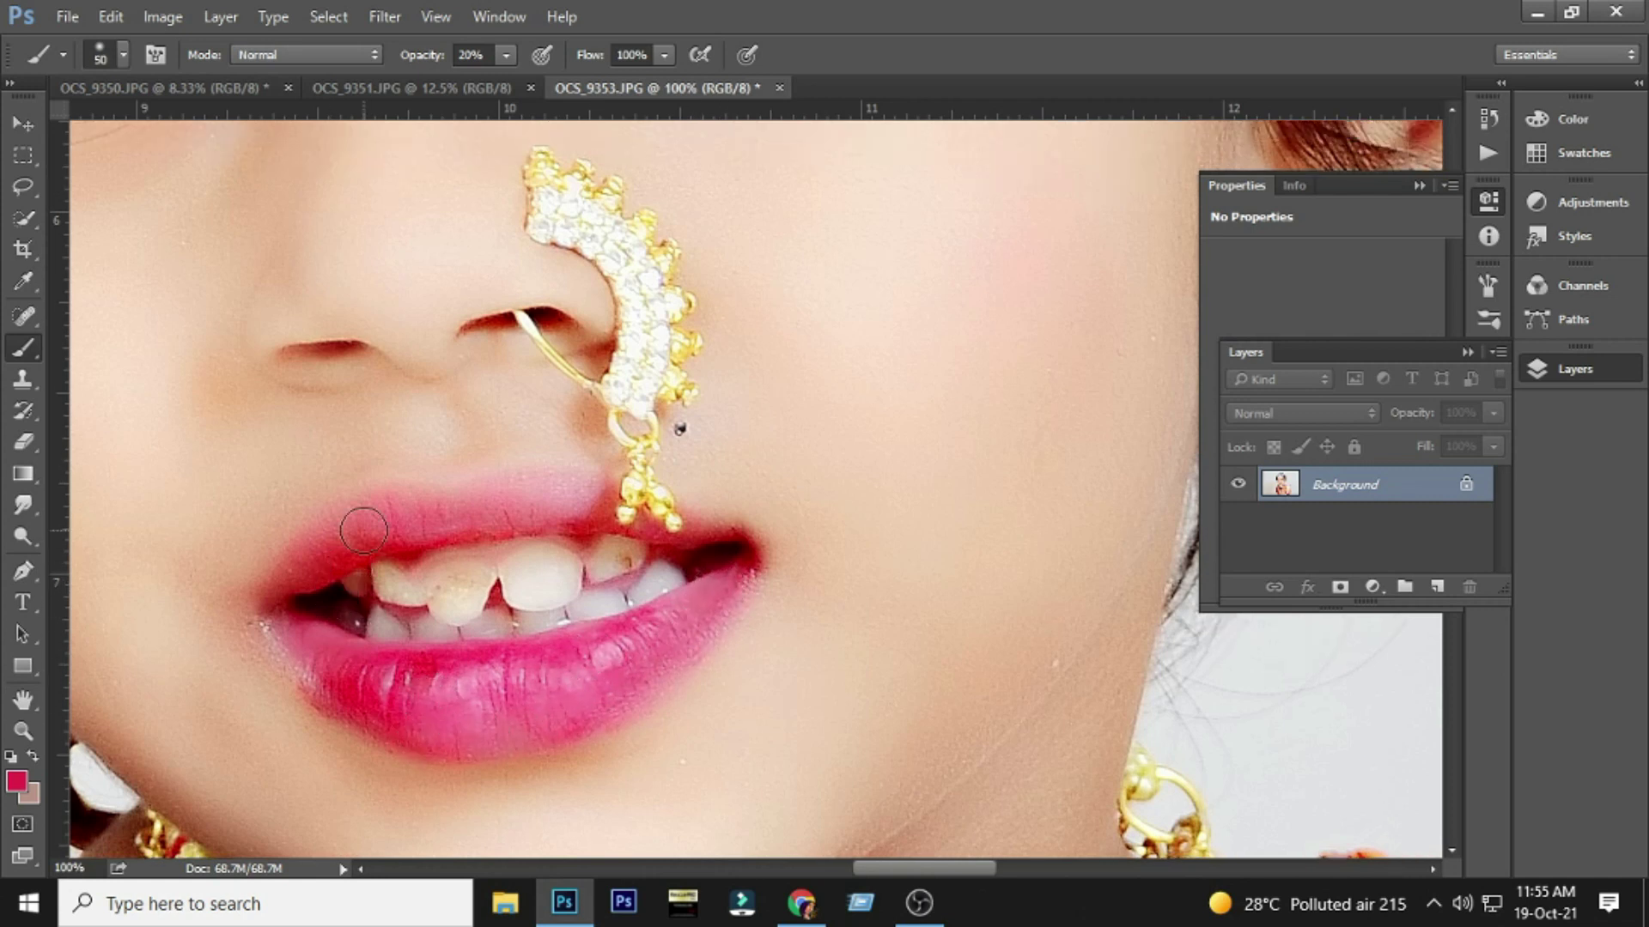
- Paint the sampled pink over the upper lip and the outer corner of the lower lip with a 35 to 50 px brush at 20% opacity
mouse_move(340, 545)
left_mouse_down()
mouse_move(419, 509)
mouse_move(597, 503)
mouse_move(485, 495)
mouse_move(580, 501)
mouse_move(413, 526)
left_mouse_up()
key("bracketleft")
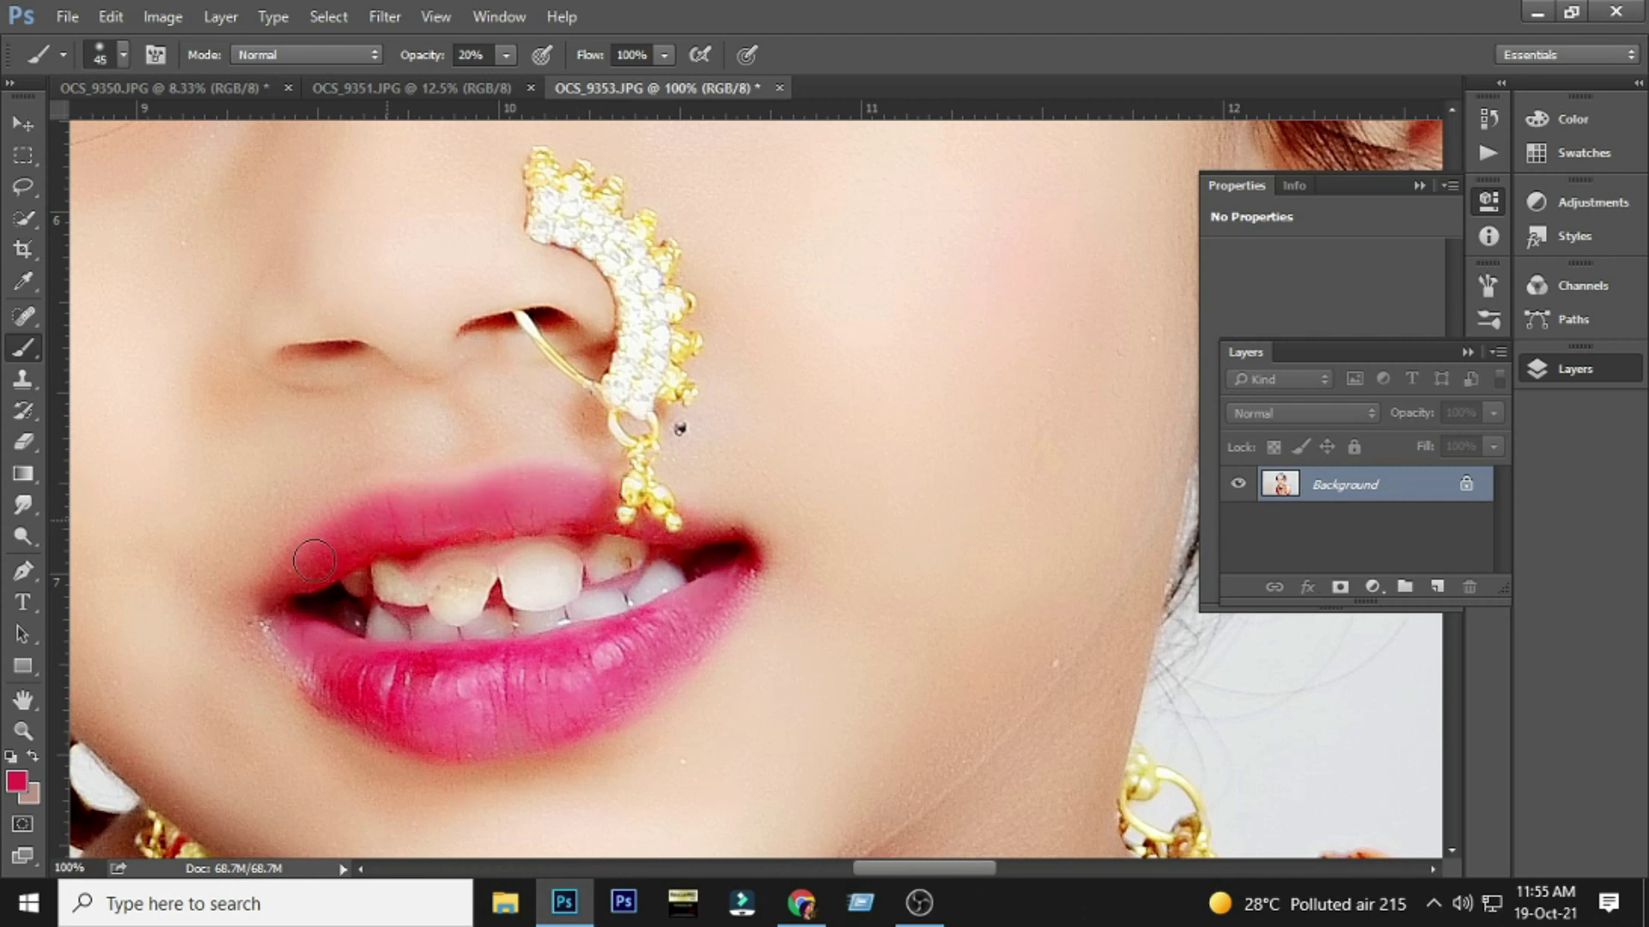
left_click_drag(280, 626, 319, 693)
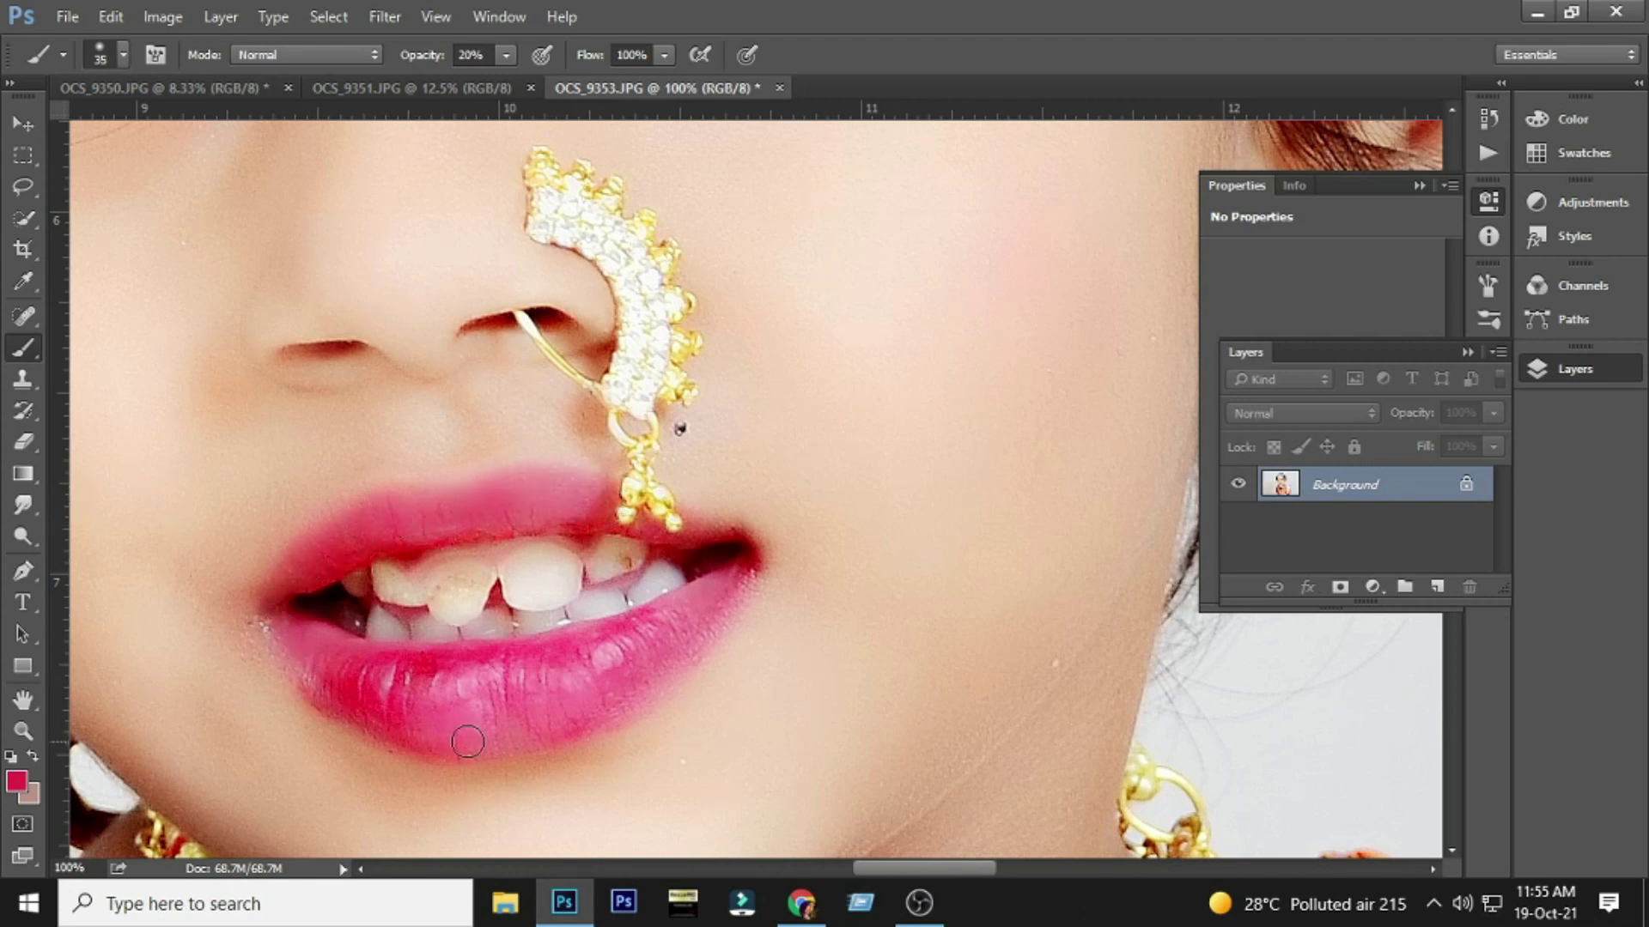
- Duplicate the Background layer and soften the copy with Gaussian Blur
scroll(641, 704, "up", 10)
scroll(460, 673, "down", 2)
key("v")
key("ctrl+j")
scroll(472, 685, "up", 2)
key("ctrl+alt+f")
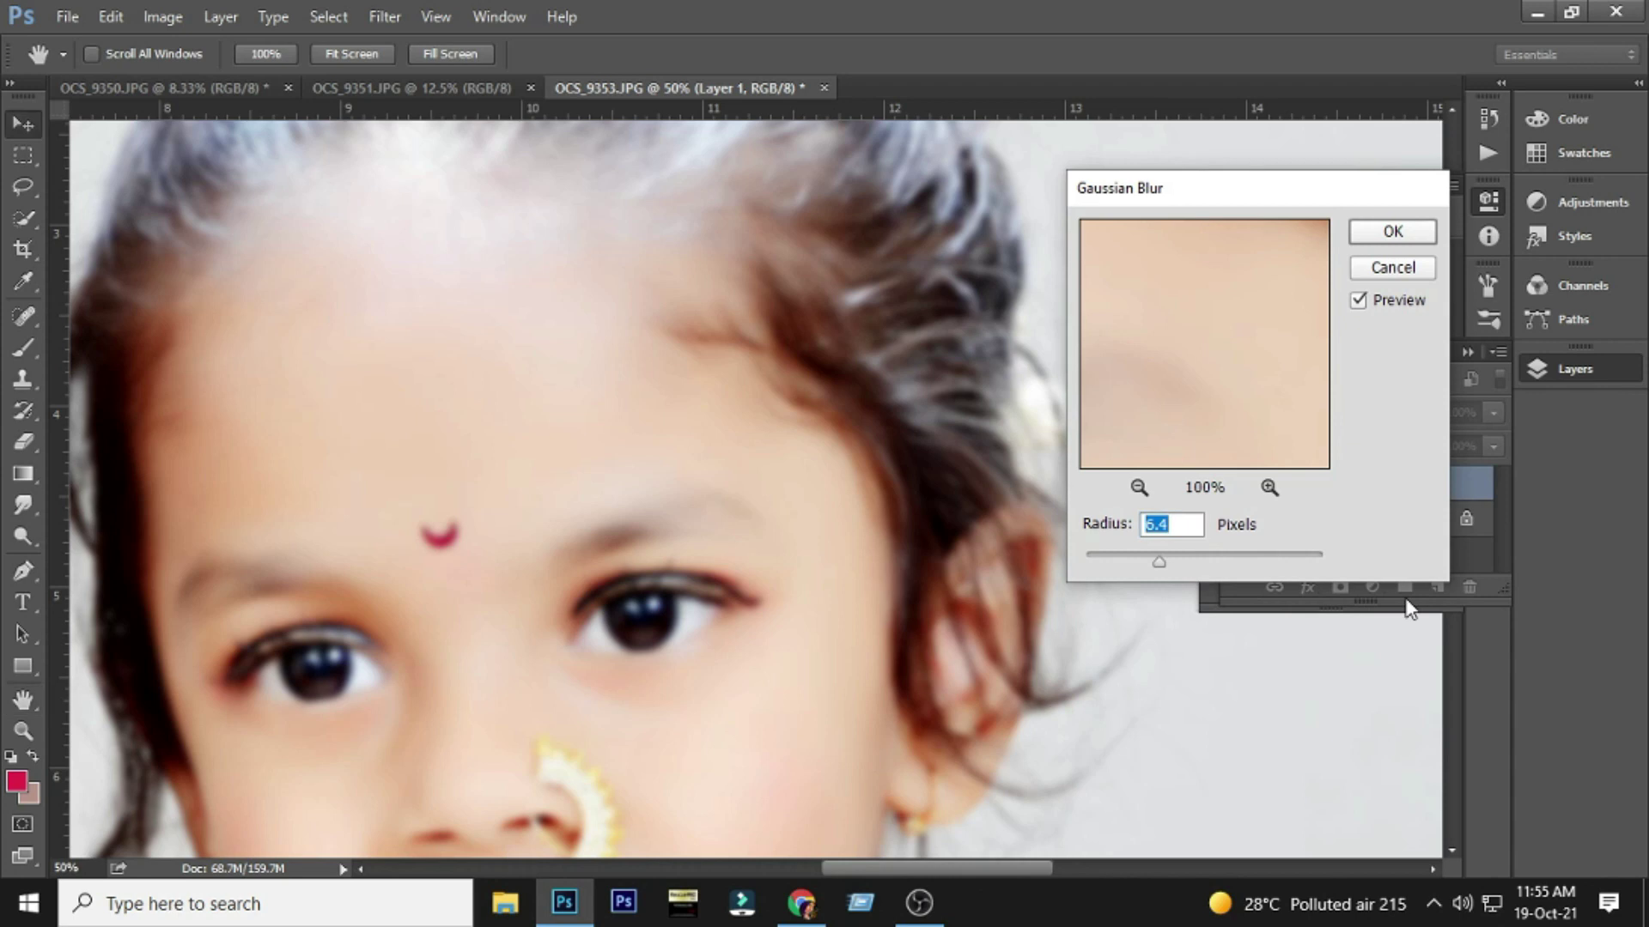
key("Return")
- Add a layer mask to the blurred layer and invert it to black
left_click(1340, 587)
scroll(489, 558, "up", 3)
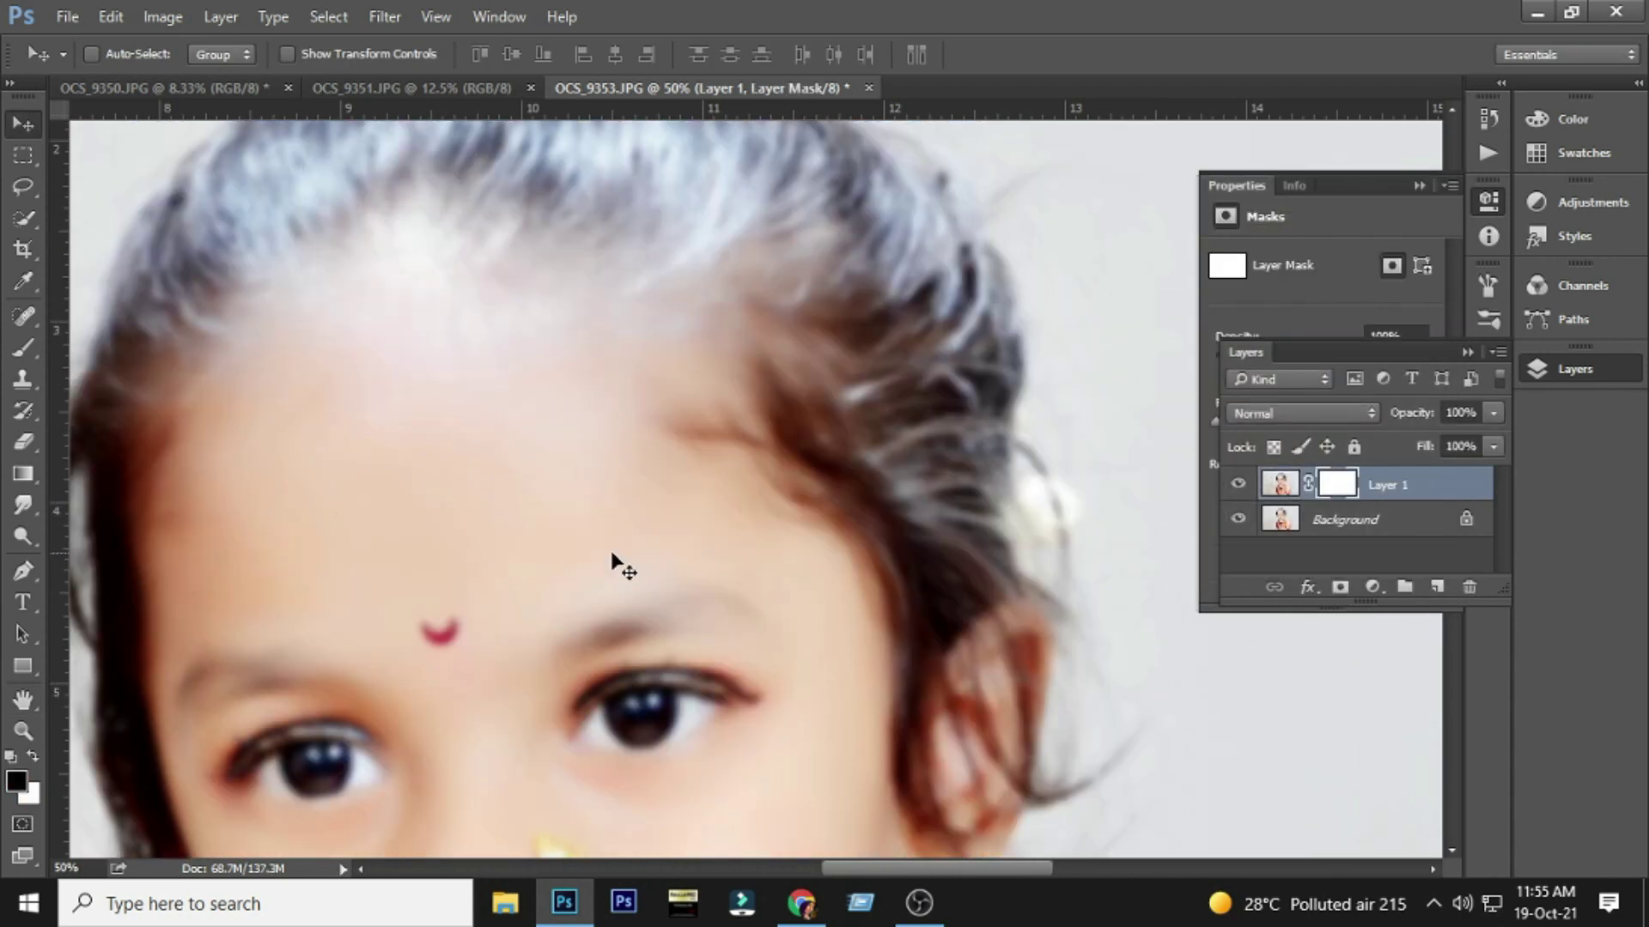
key("ctrl+i")
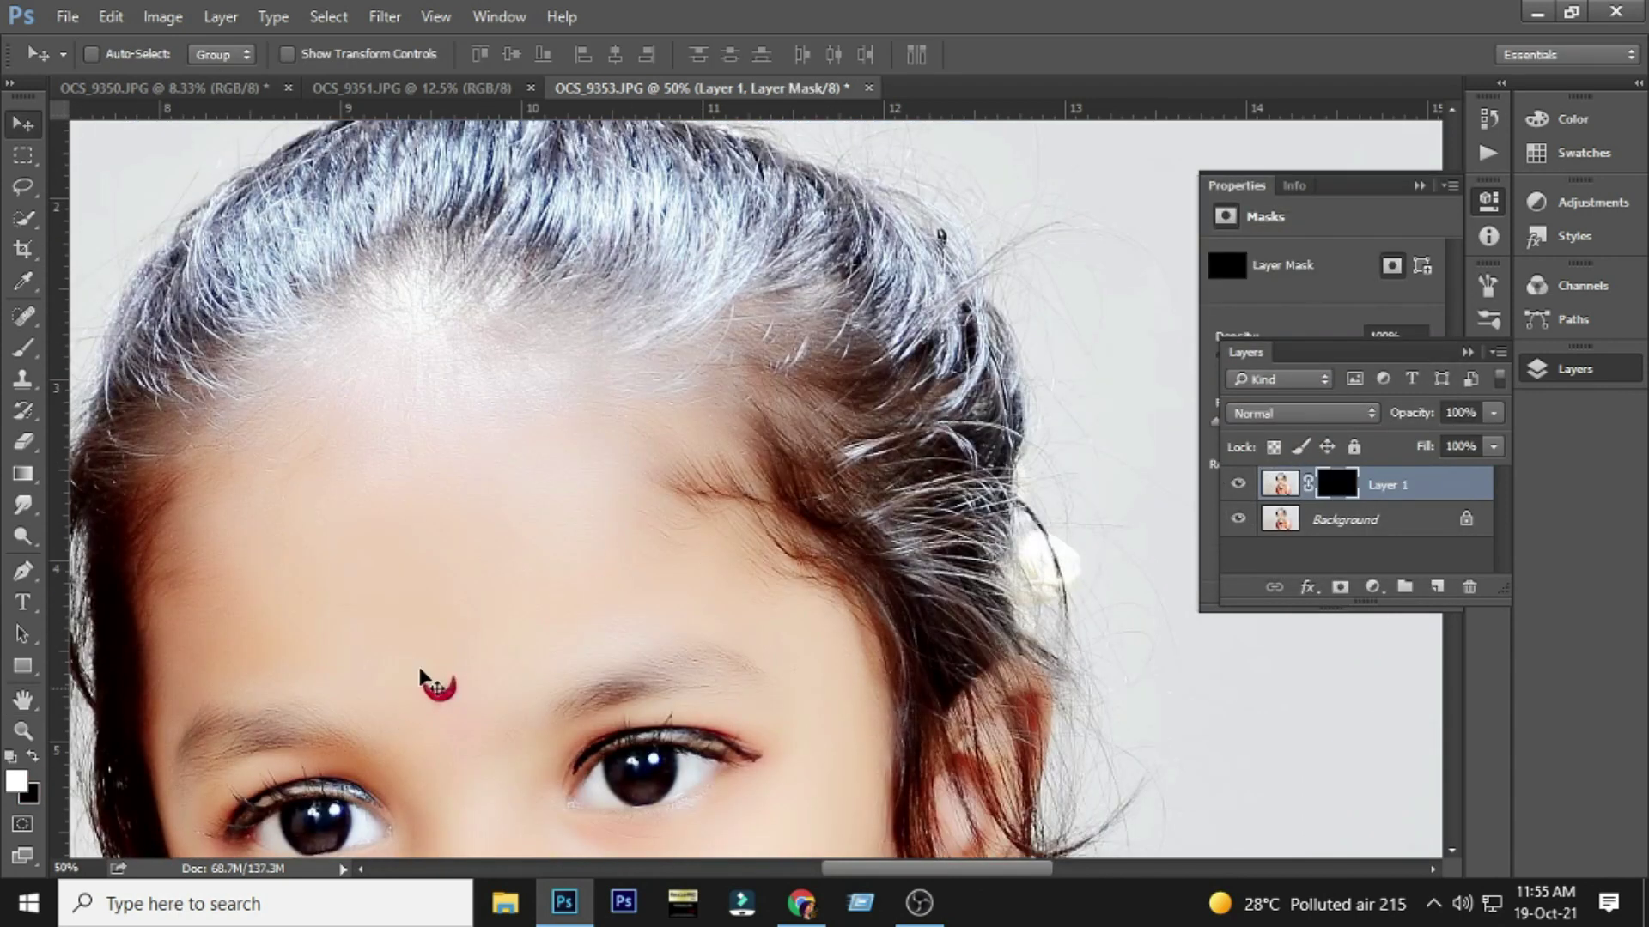
- Paint white on the mask over the forehead with a 250 px brush at 45% opacity to smooth the skin
key("b")
scroll(539, 561, "down", 1)
key("bracketright")
key("bracketright")
key("bracketright")
key("bracketright")
key("bracketright")
key("bracketright")
key("bracketright")
key("bracketright")
key("bracketright")
key("bracketright")
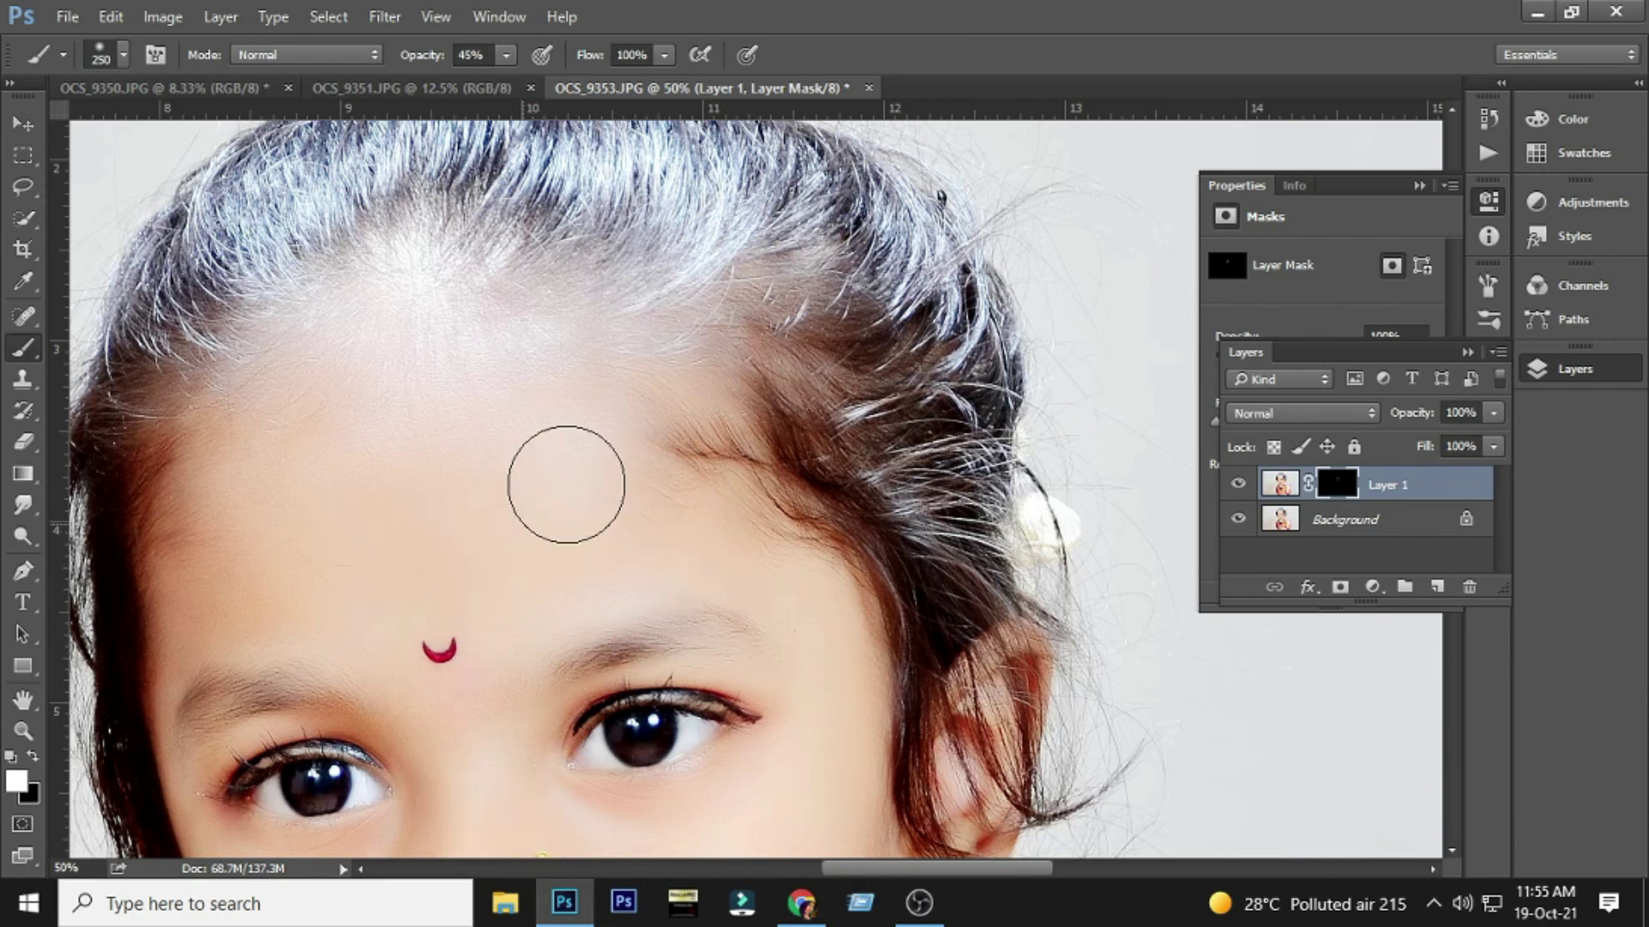
- Reveal the blur over the nose and cheeks by painting the mask with a 175 to 200 px brush at 45% opacity
scroll(428, 545, "down", 1)
scroll(428, 545, "down", 4)
key("bracketleft")
key("bracketleft")
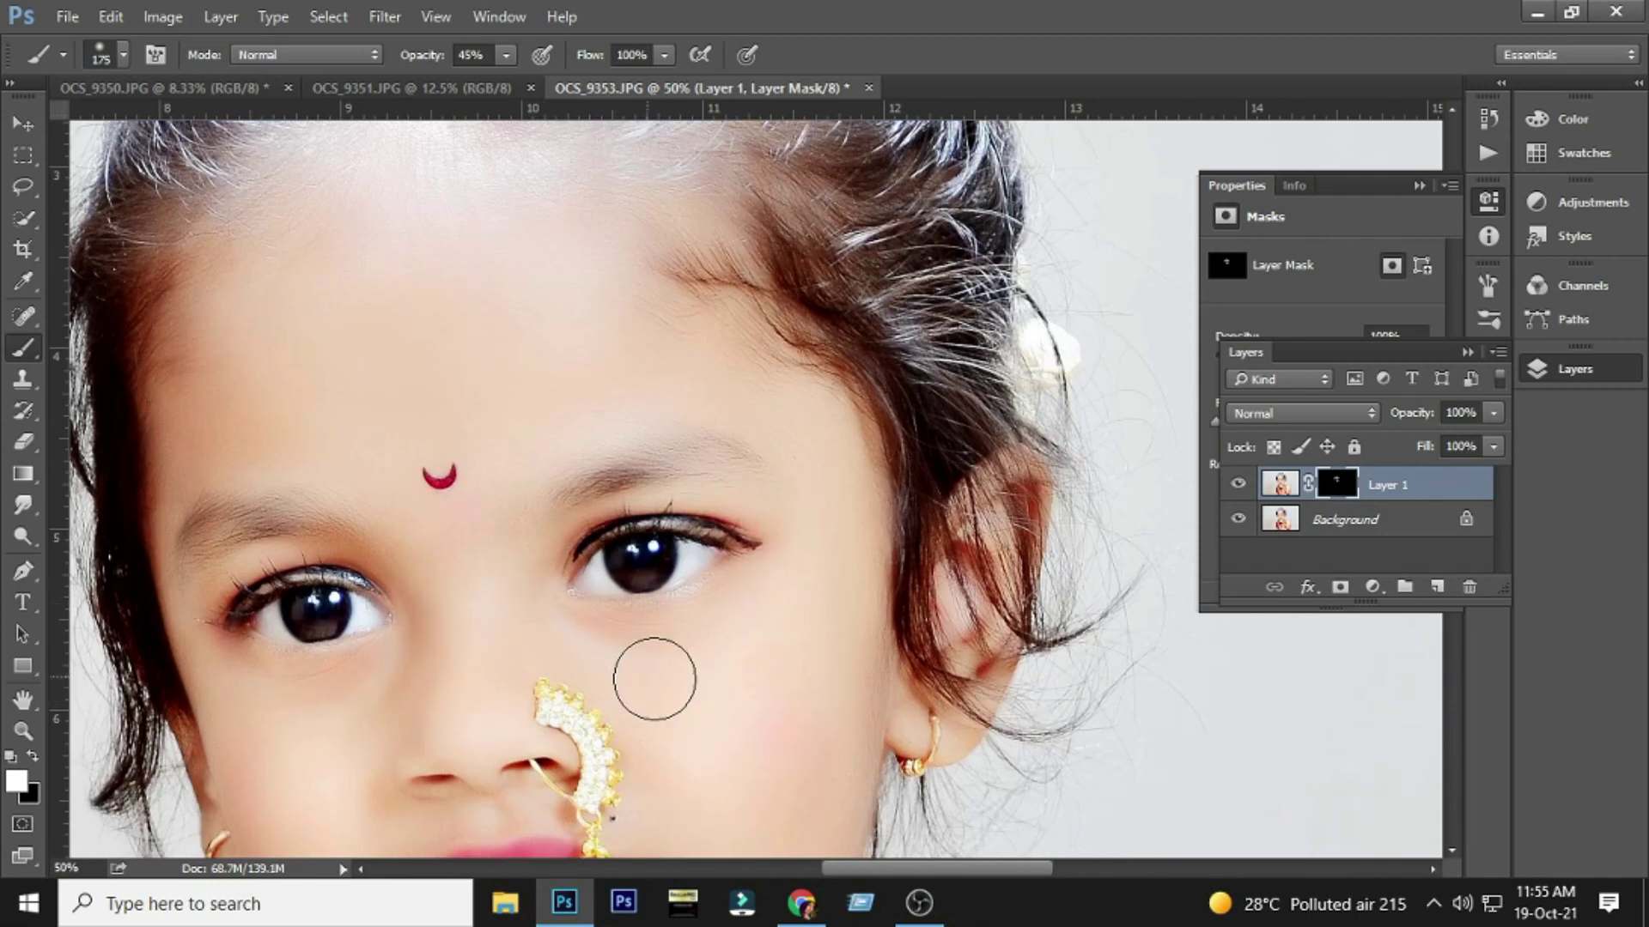
scroll(730, 644, "down", 3)
key("bracketright")
scroll(713, 687, "down", 5)
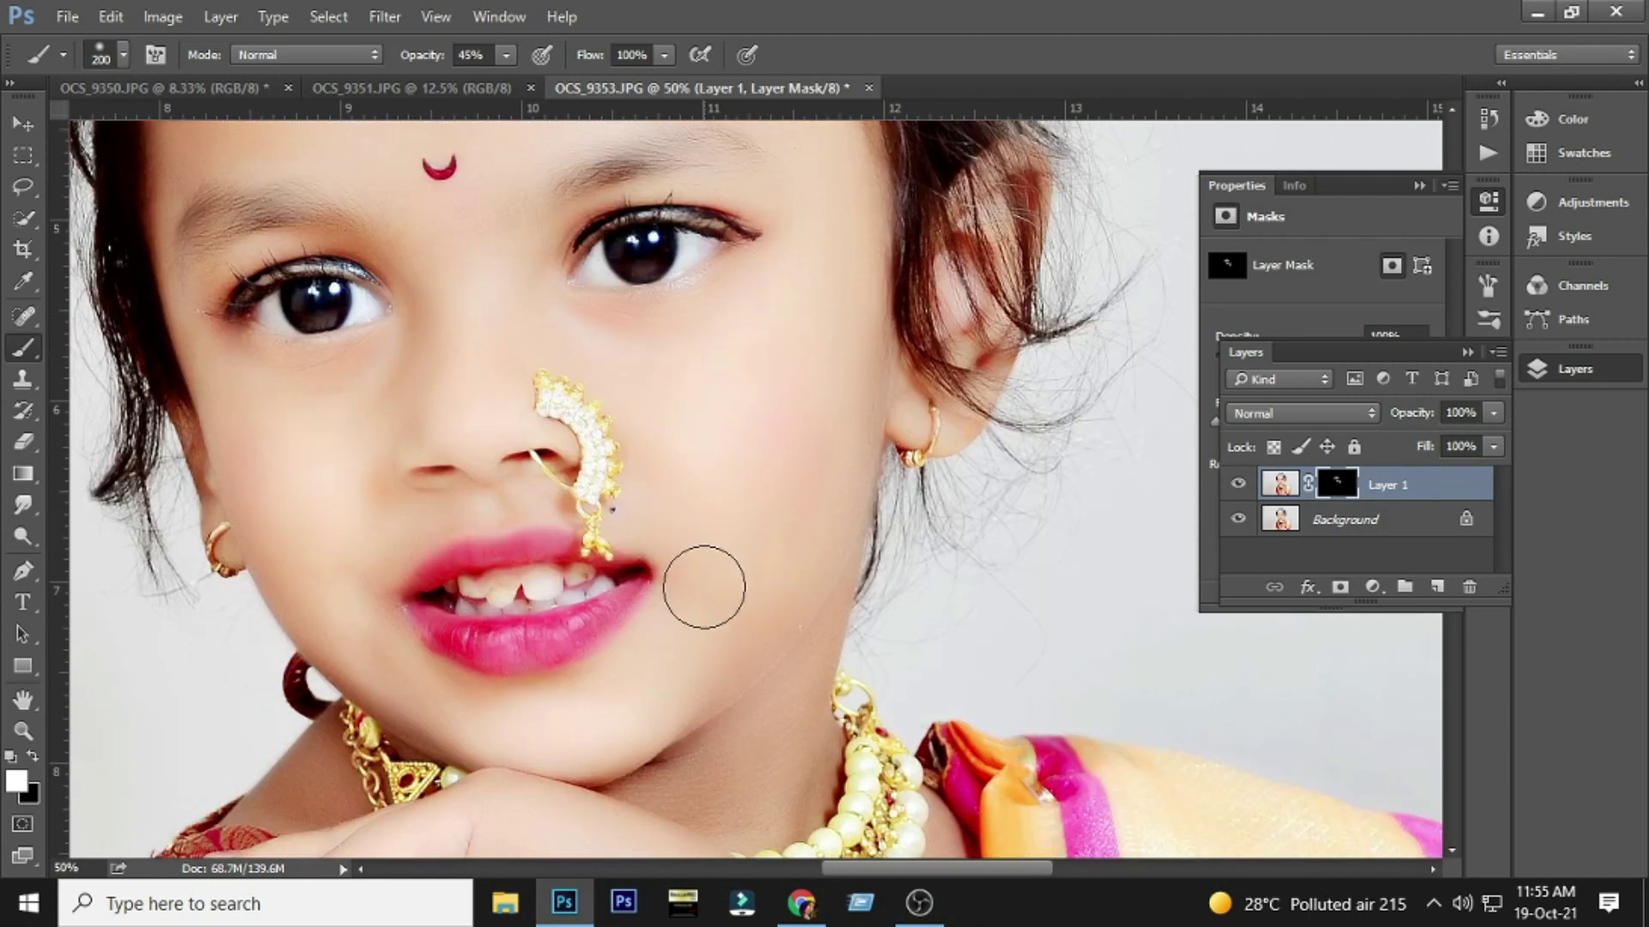
- Smooth the skin around the mouth, chin and neck by painting the mask with a 125 to 150 px brush
key("bracketleft")
key("bracketleft")
key("bracketleft")
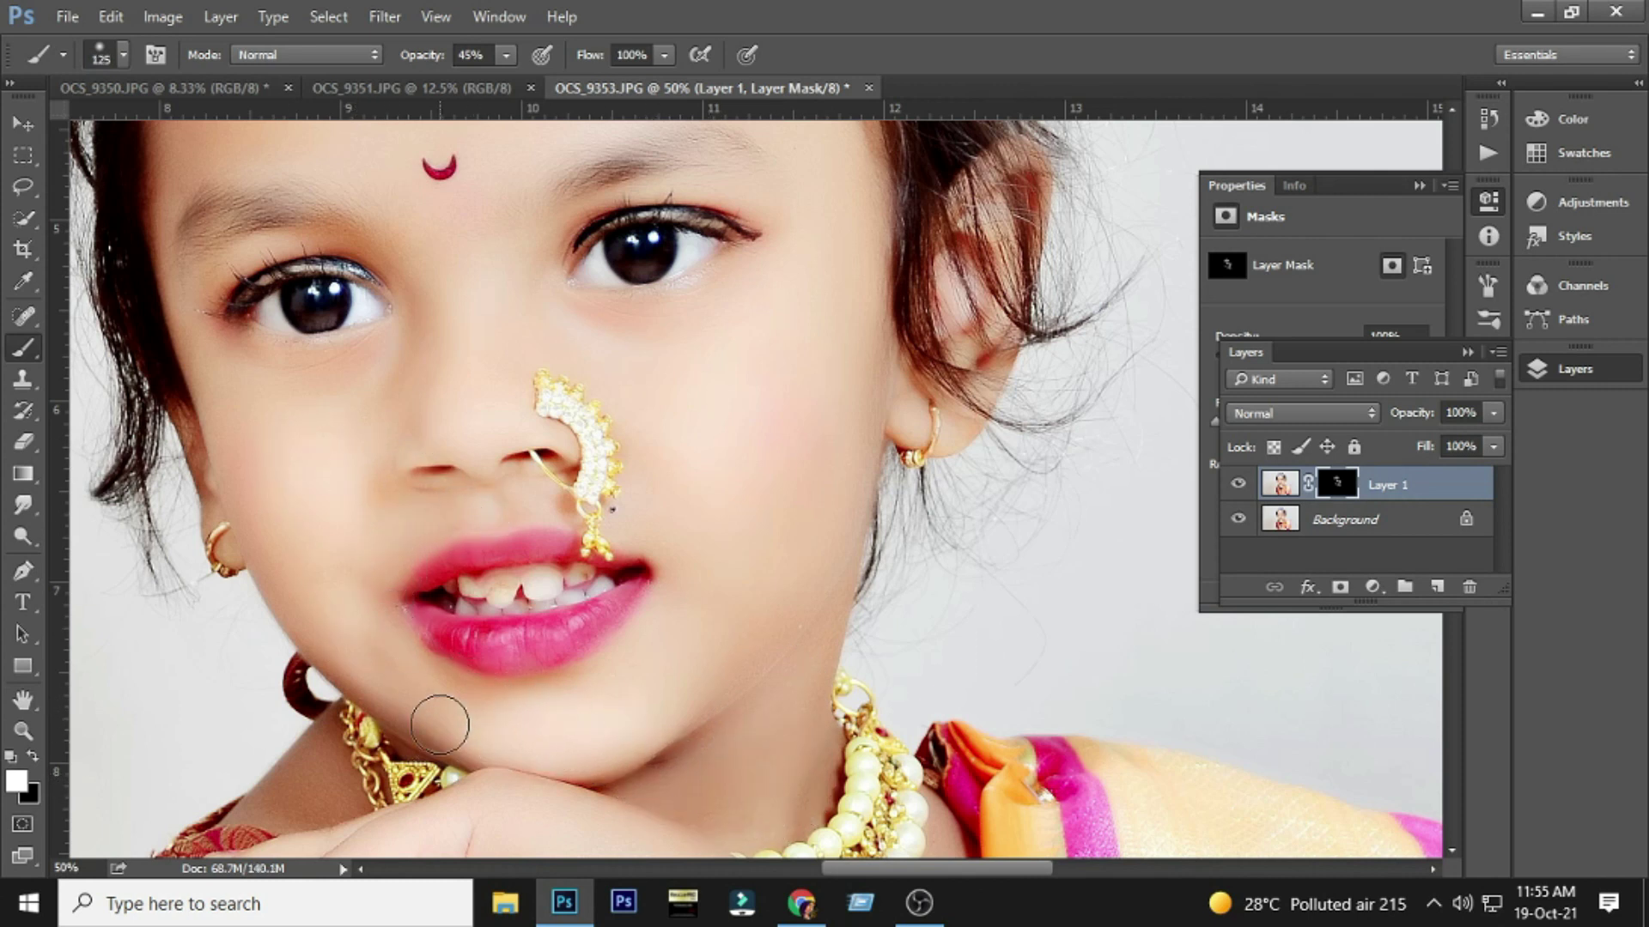
key("bracketright")
scroll(753, 547, "down", 3)
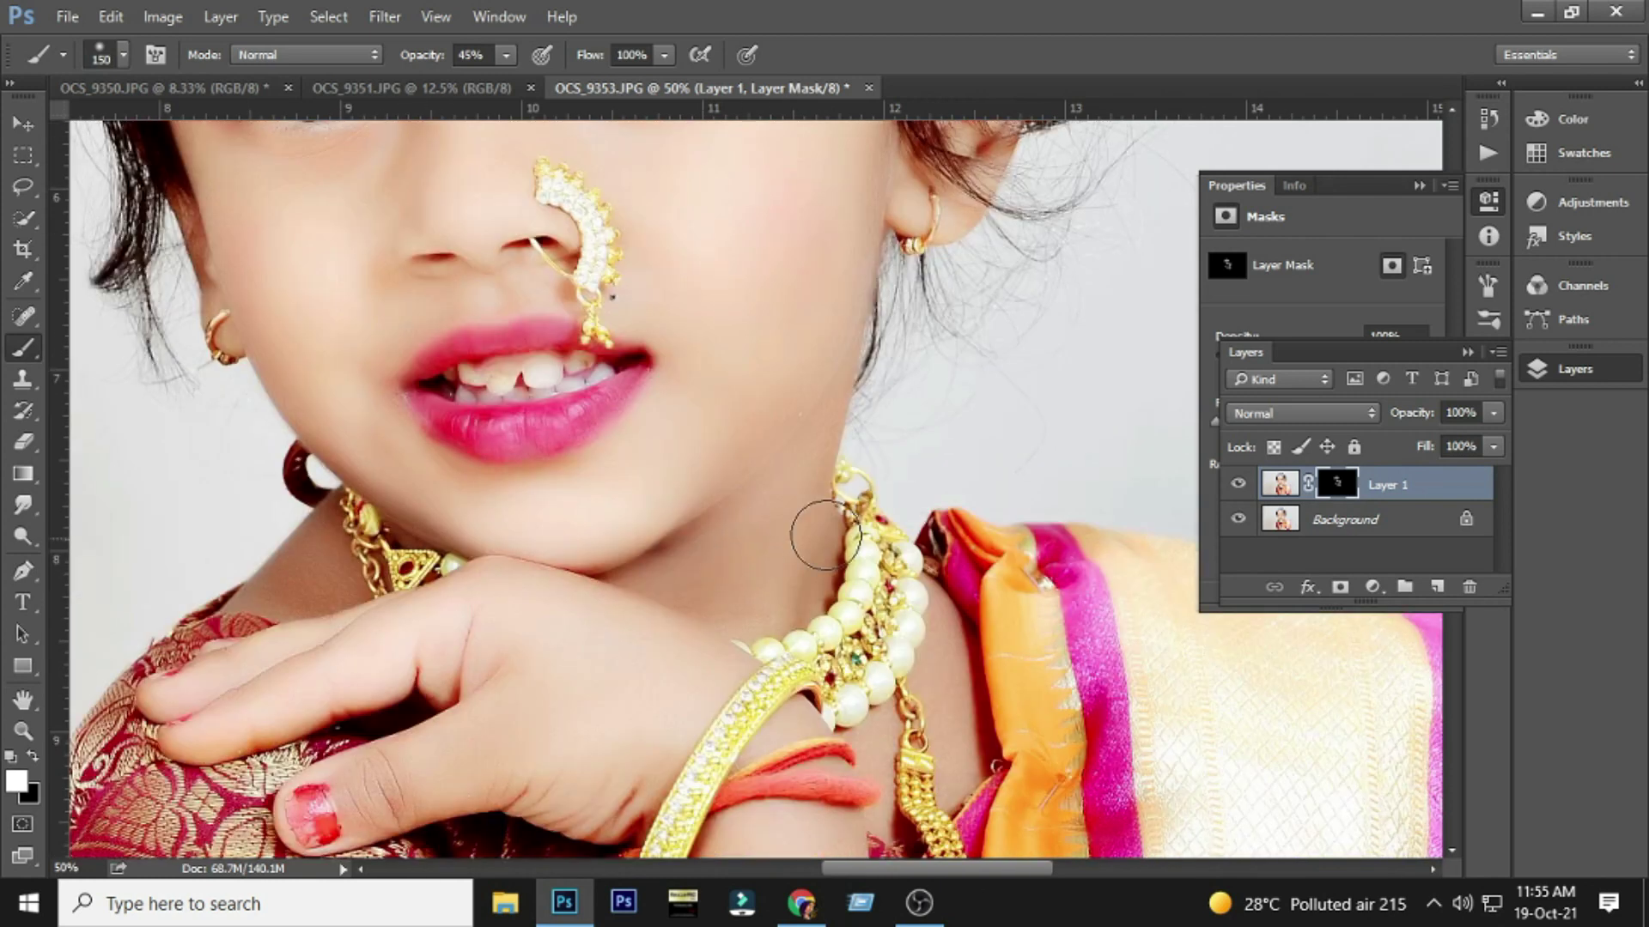
scroll(753, 547, "down", 1)
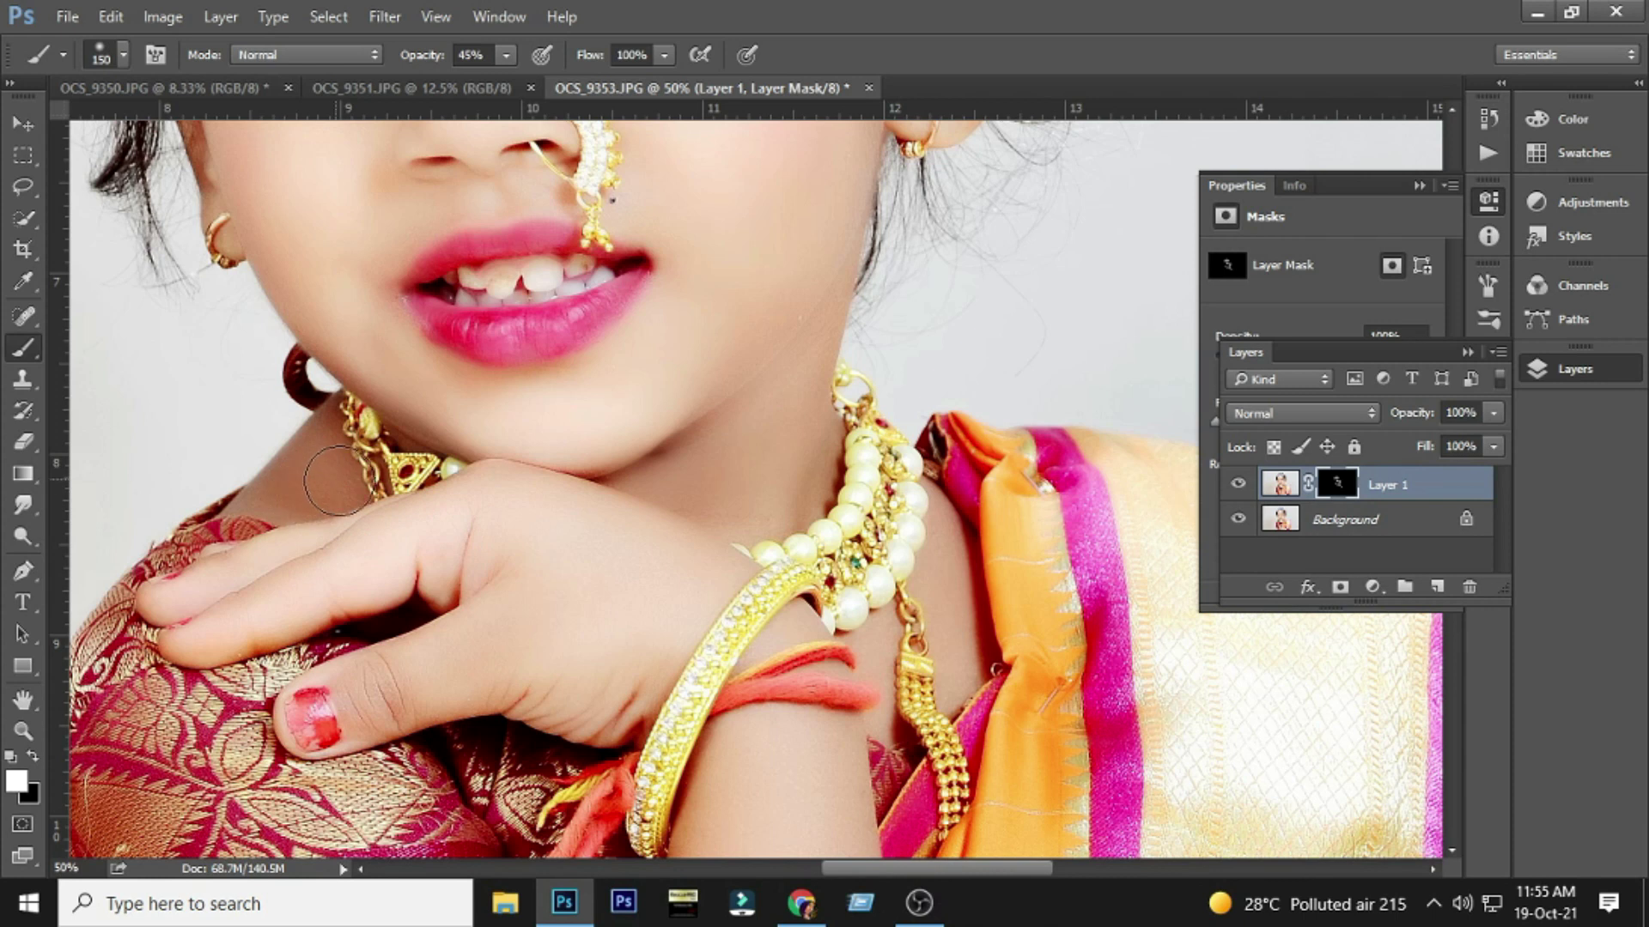
- Merge the masked blur layer down into the Background
scroll(580, 516, "up", 2)
key("ctrl+minus")
key("v")
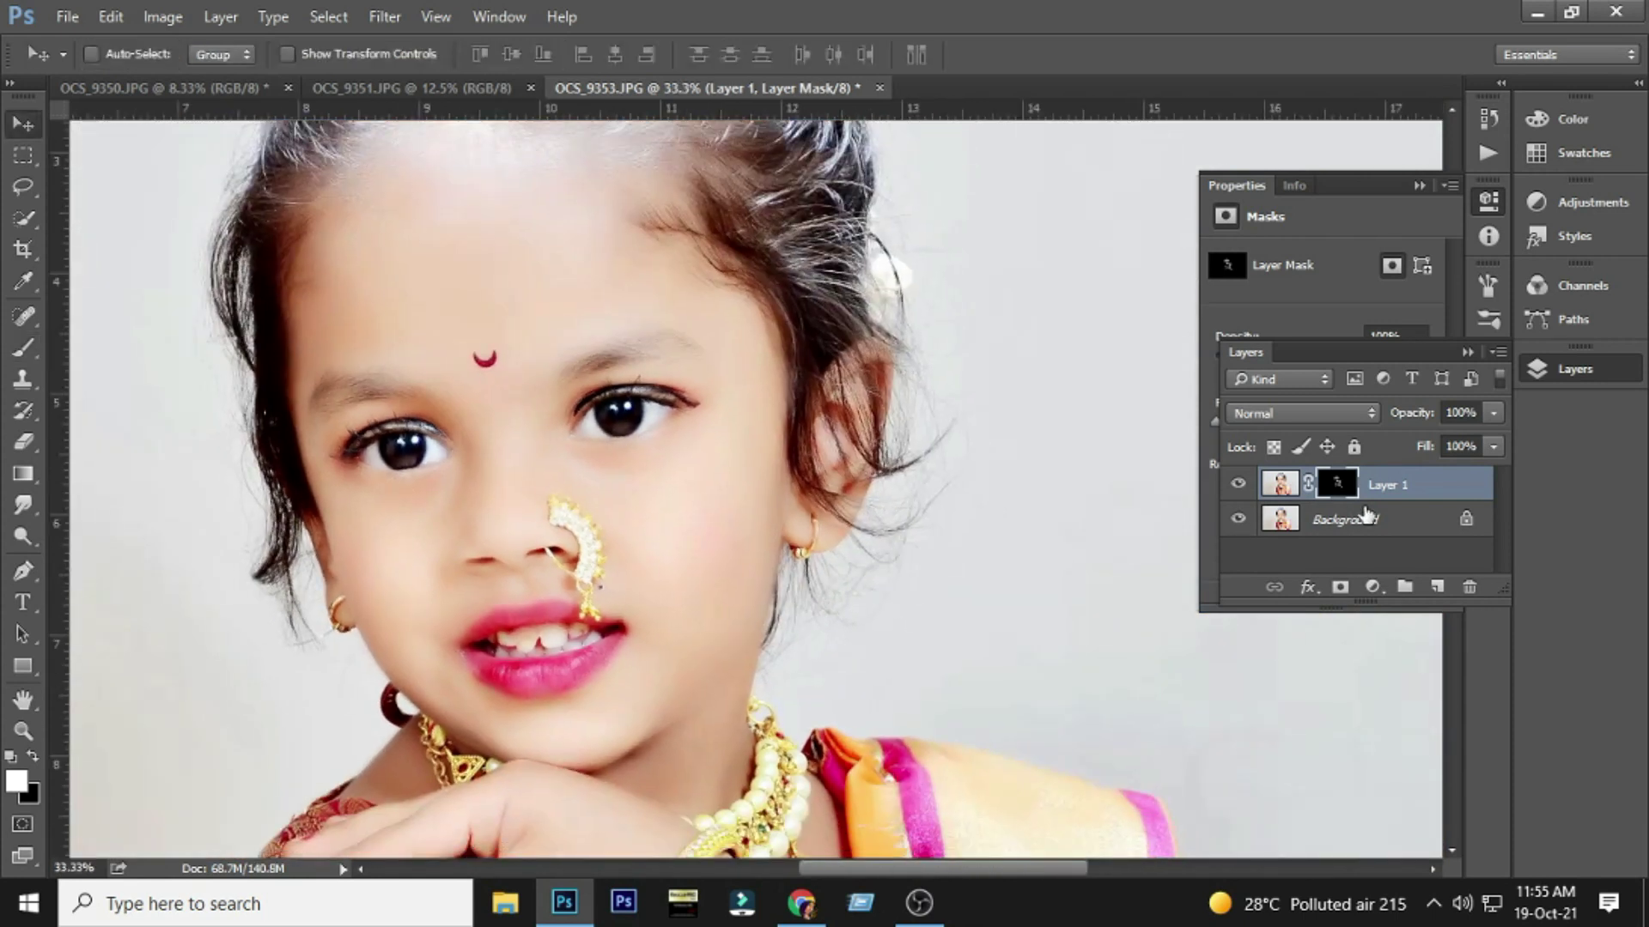
key("ctrl+e")
left_click(641, 501, "alt")
left_click_drag(670, 577, 523, 544)
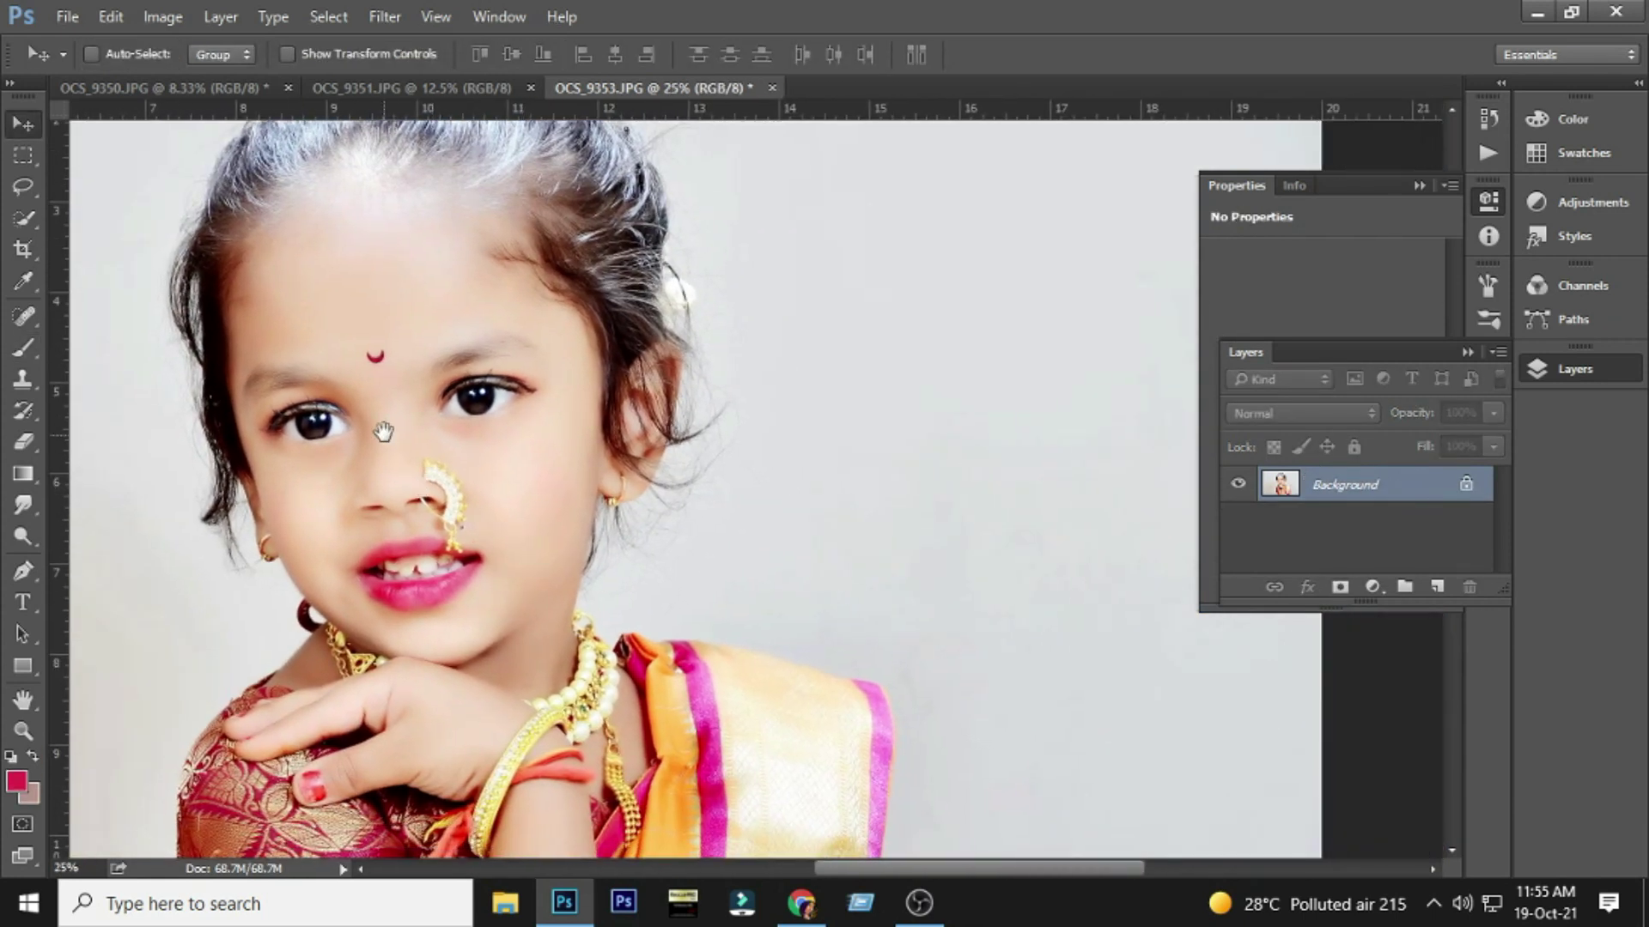
left_click(383, 434, "ctrl")
left_click_drag(427, 479, 432, 501)
scroll(533, 524, "up", 2)
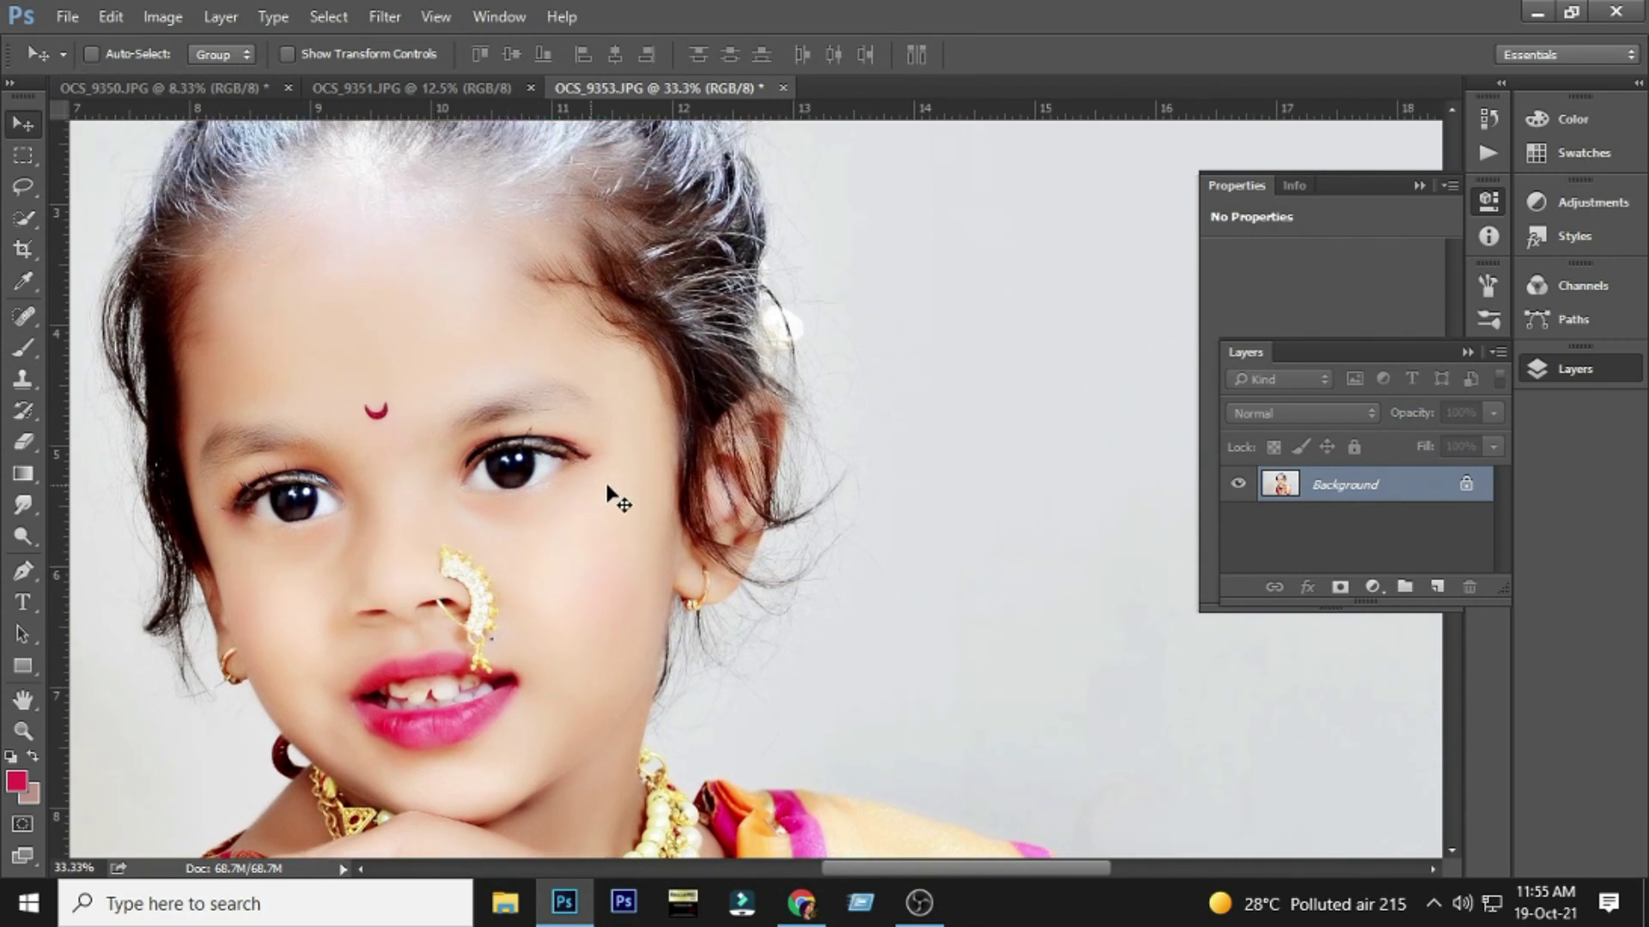
scroll(613, 575, "up", 1)
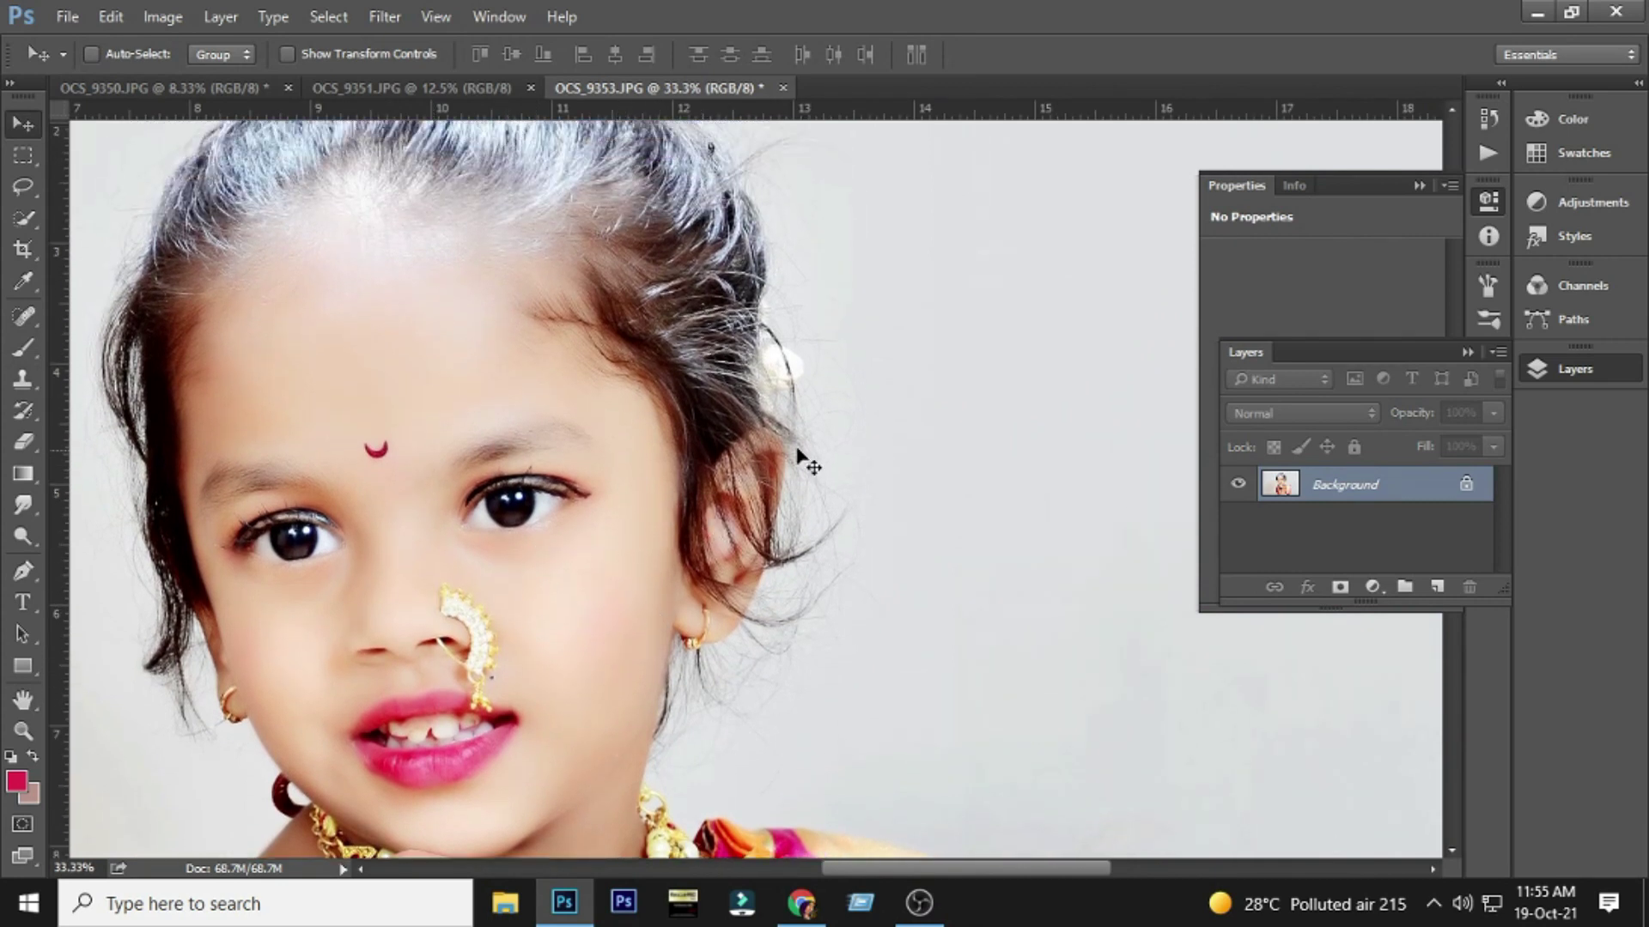
key("ctrl+b")
key("Tab")
key("Tab")
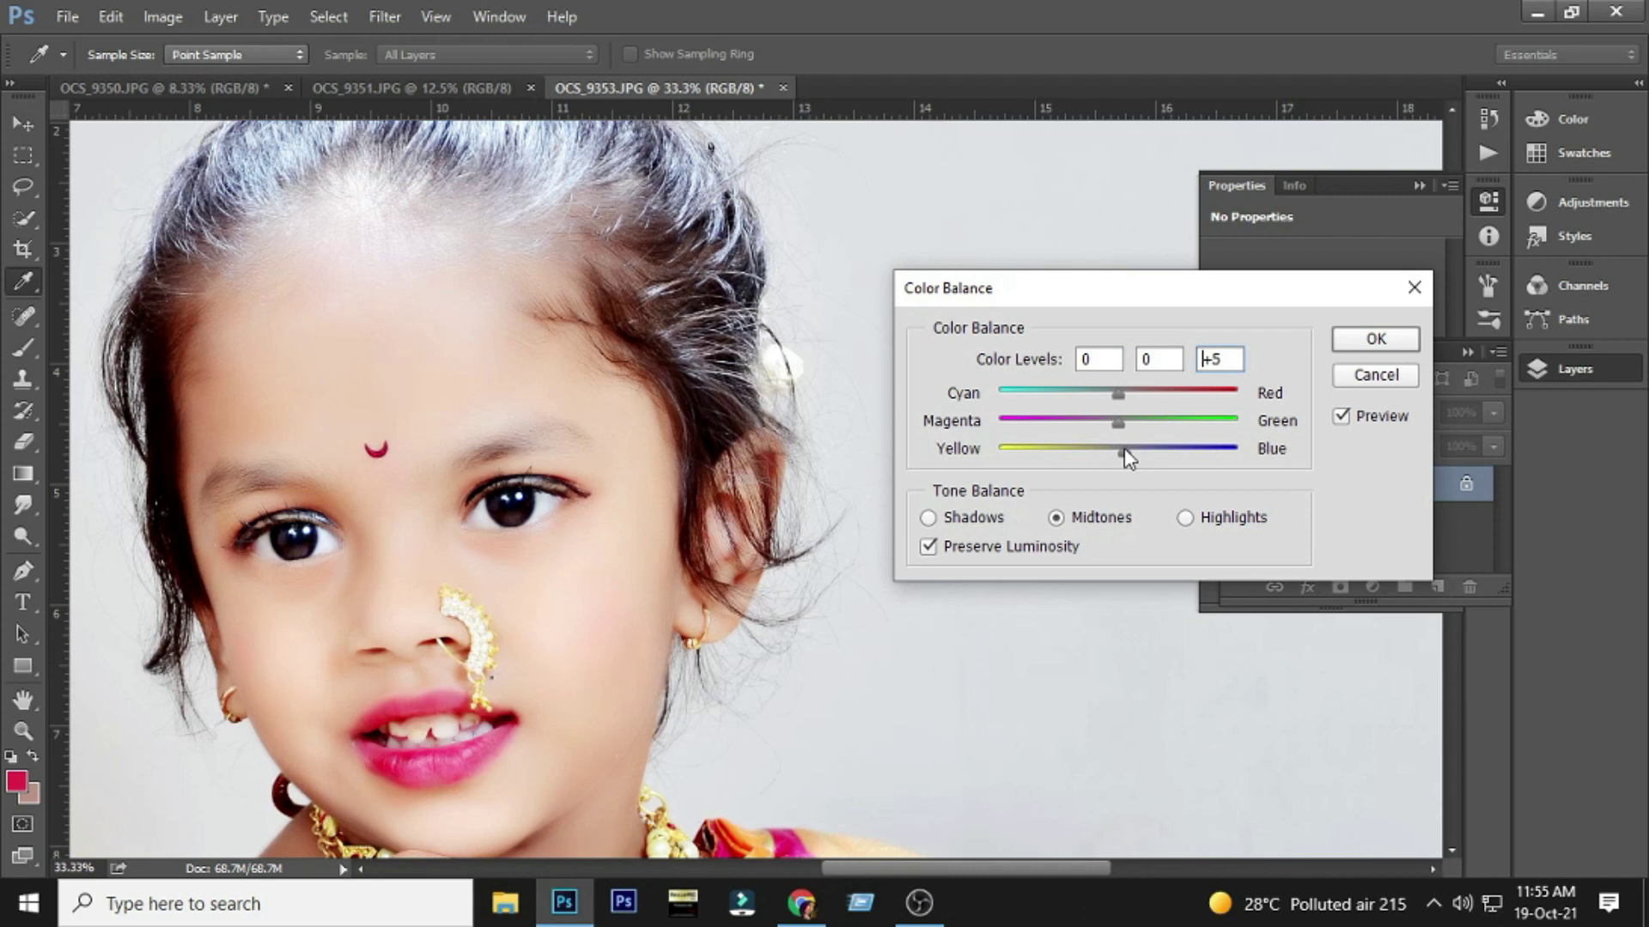
key("Escape")
- Crop the photo to 7 in wide by 5 in high with no resolution set, framing the girl slightly tighter
key("ctrl+minus")
key("ctrl+minus")
key("ctrl+minus")
key("c")
left_click(610, 54)
left_click(248, 57)
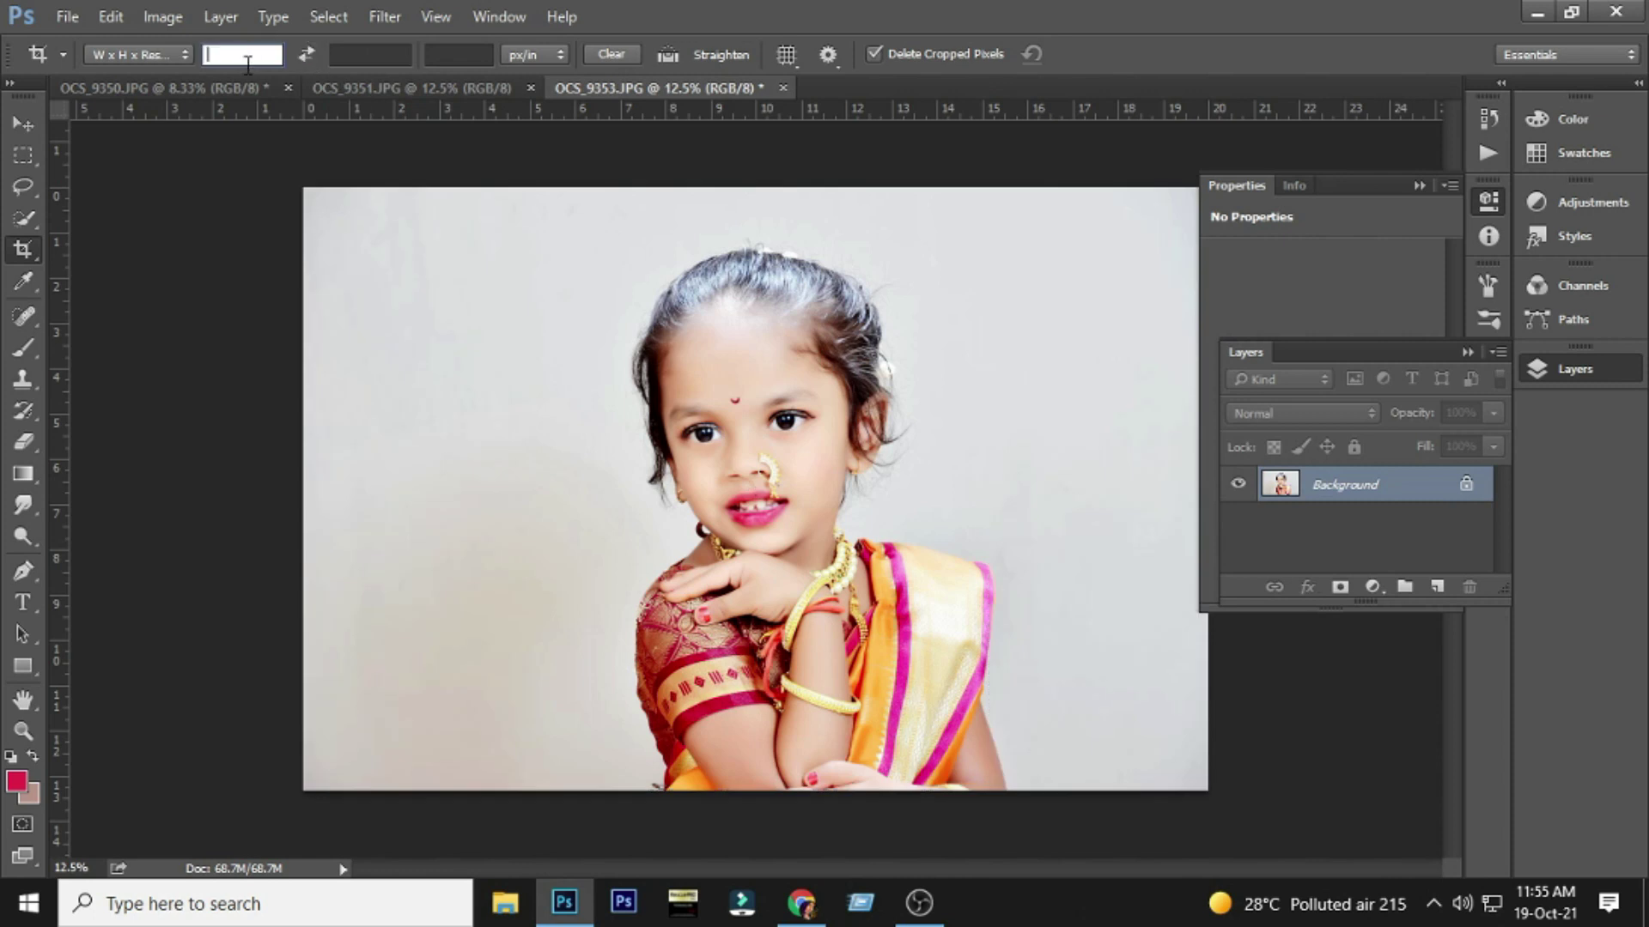
type("7")
key("Tab")
type("5")
key("Tab")
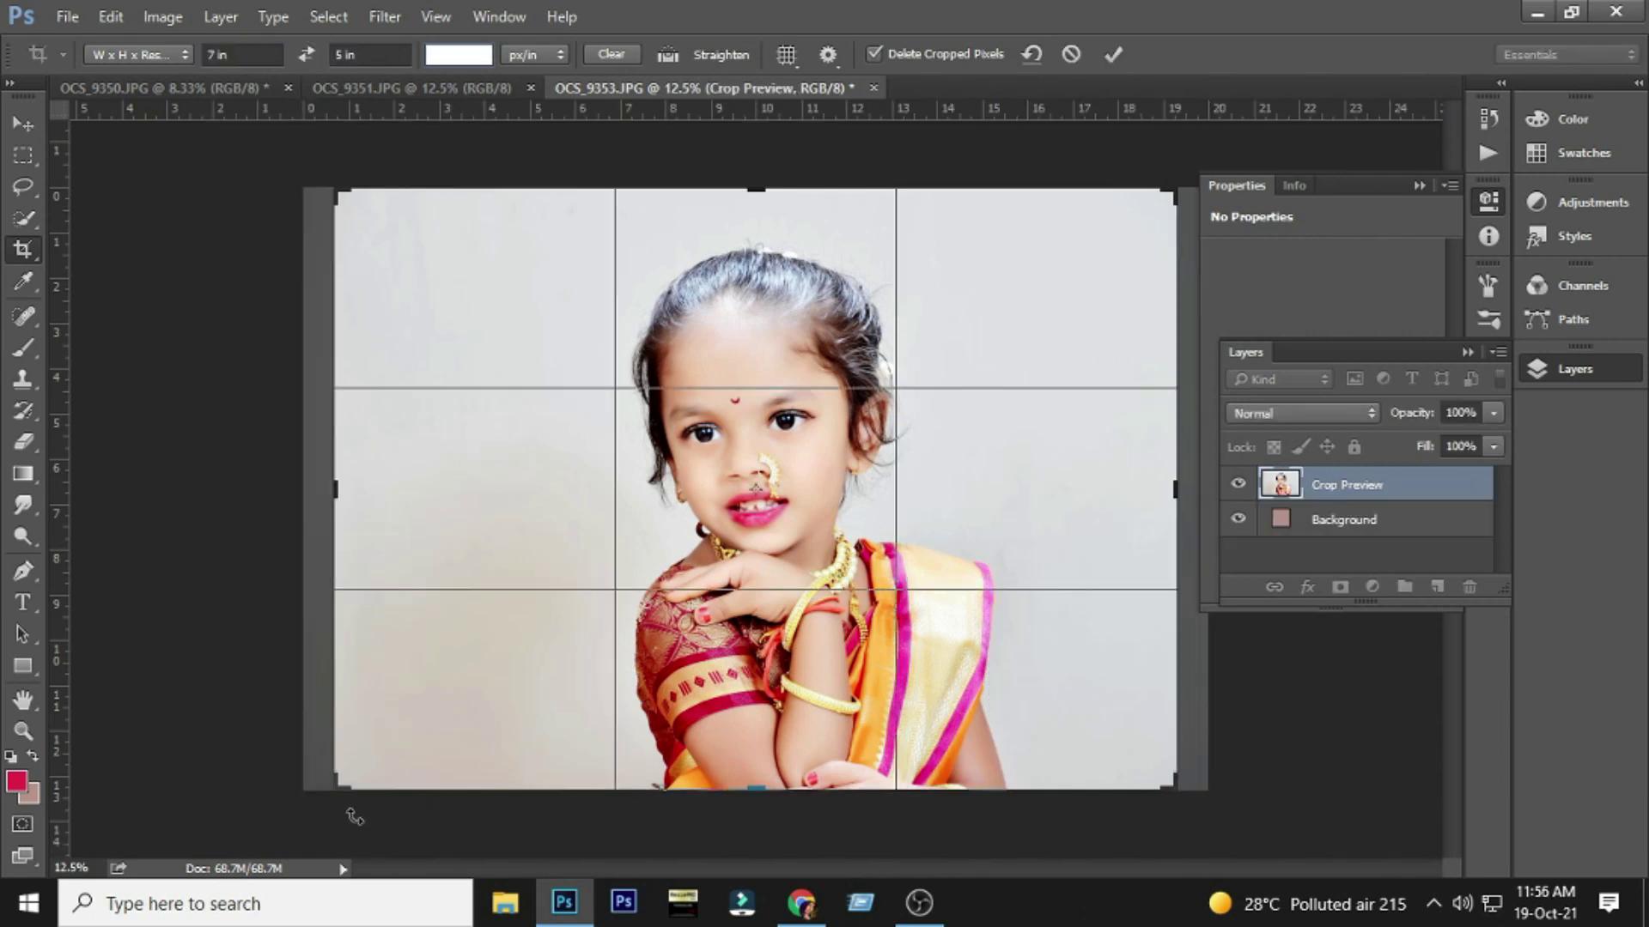
left_click_drag(337, 787, 382, 767)
left_click_drag(808, 602, 846, 640)
key("Return")
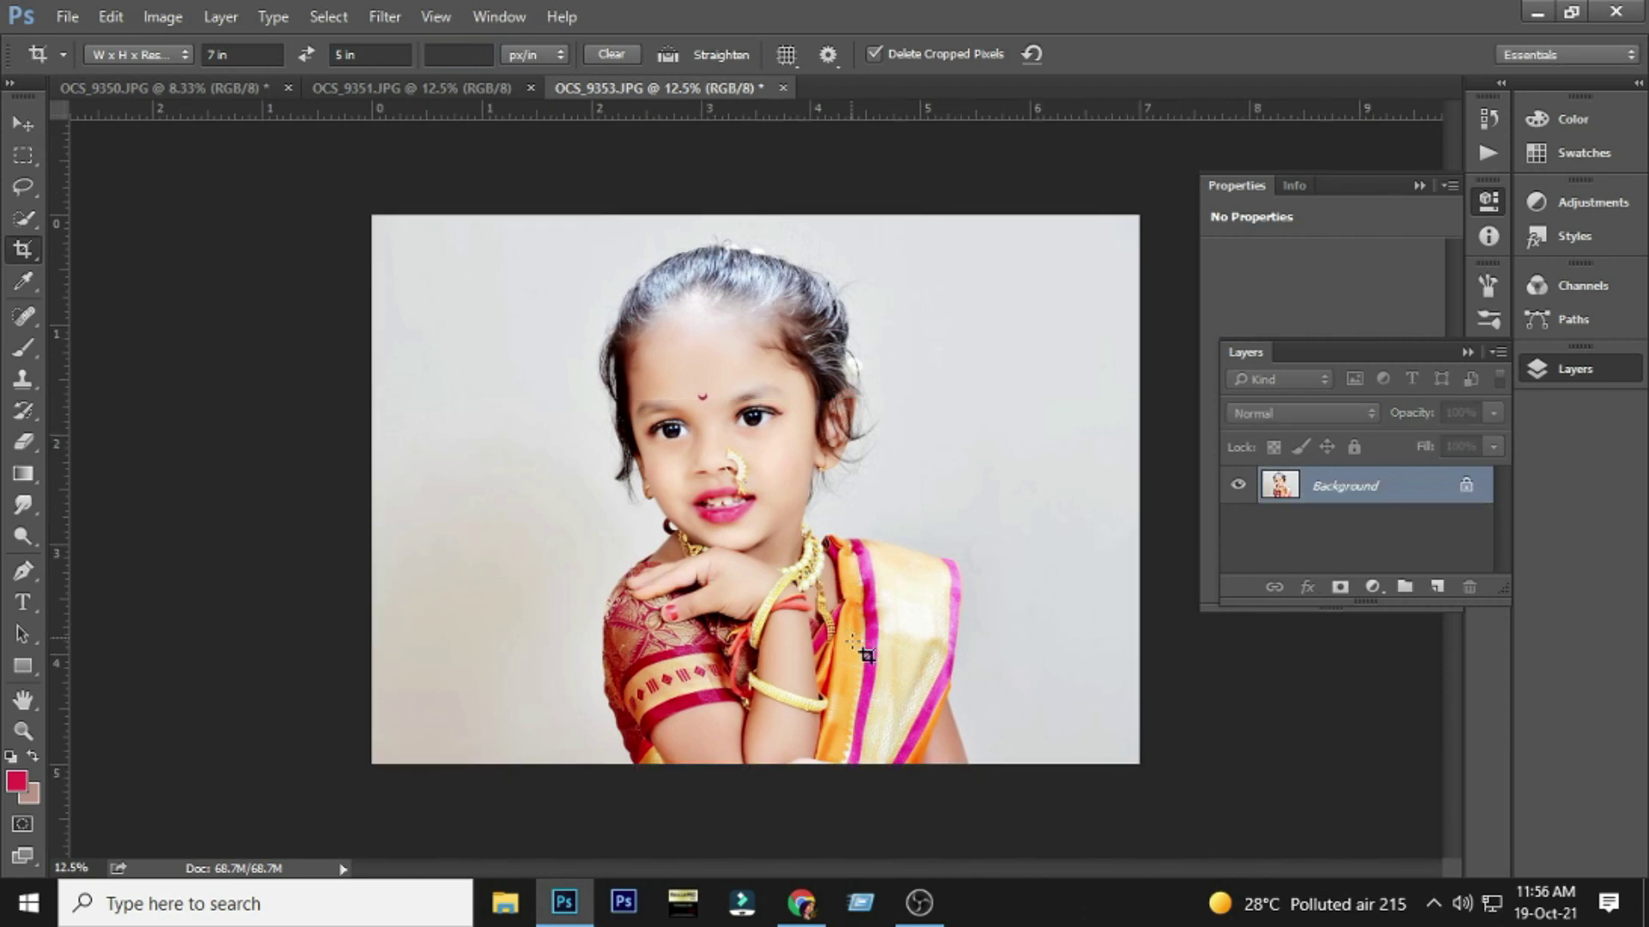
key("v")
key("ctrl+0")
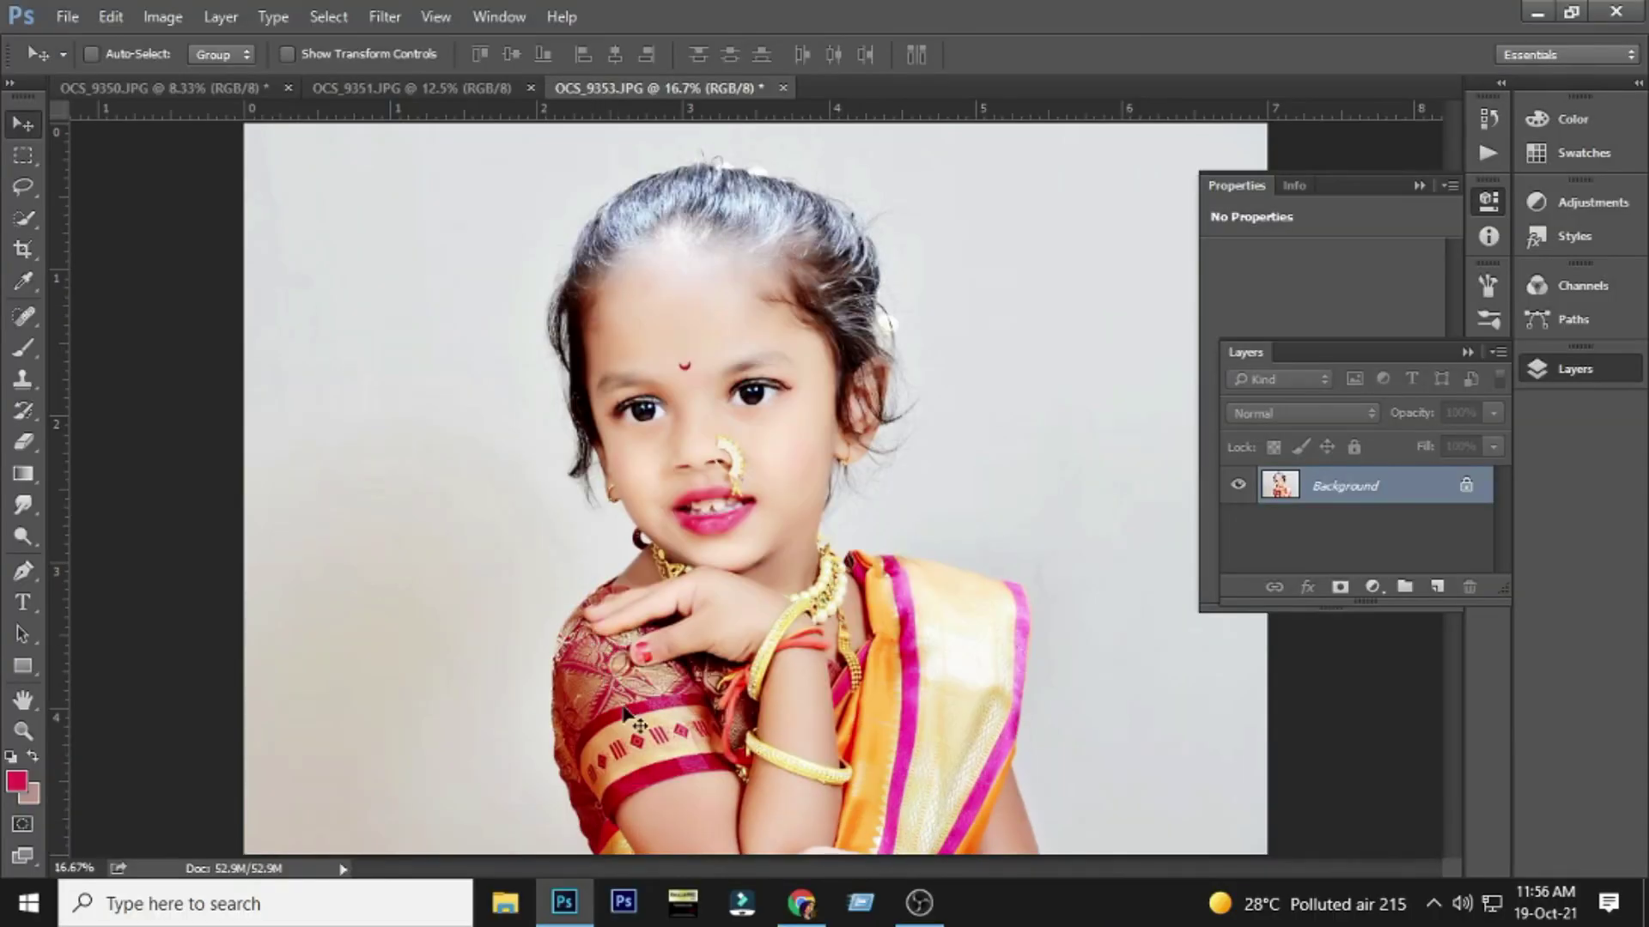
left_click(505, 902)
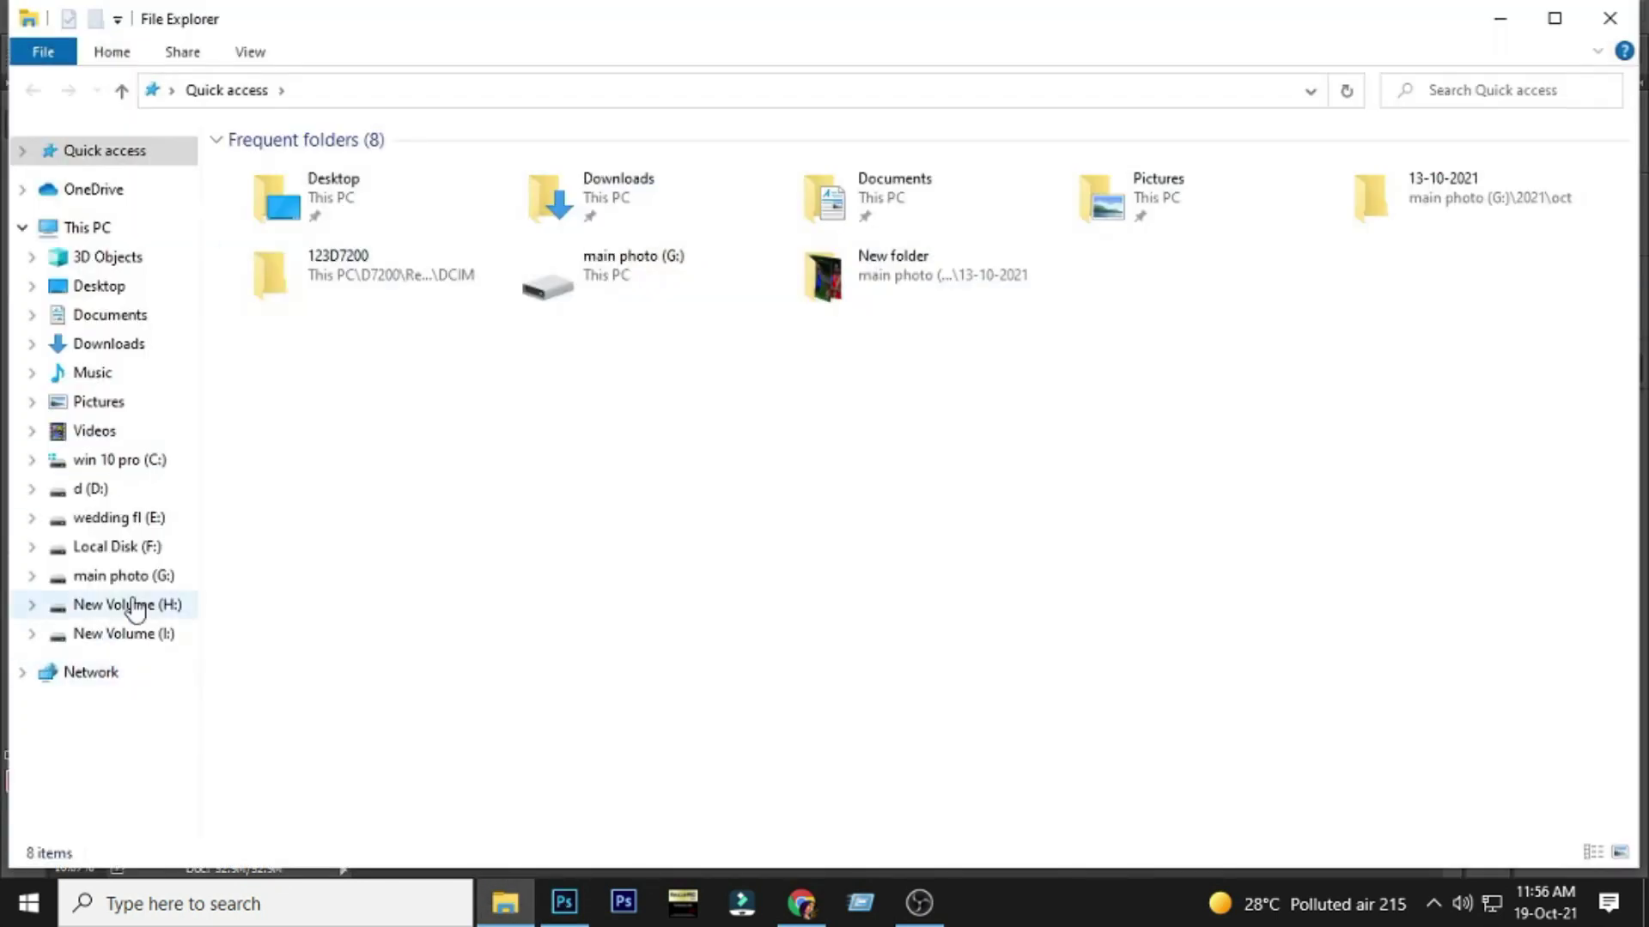
left_click(136, 577)
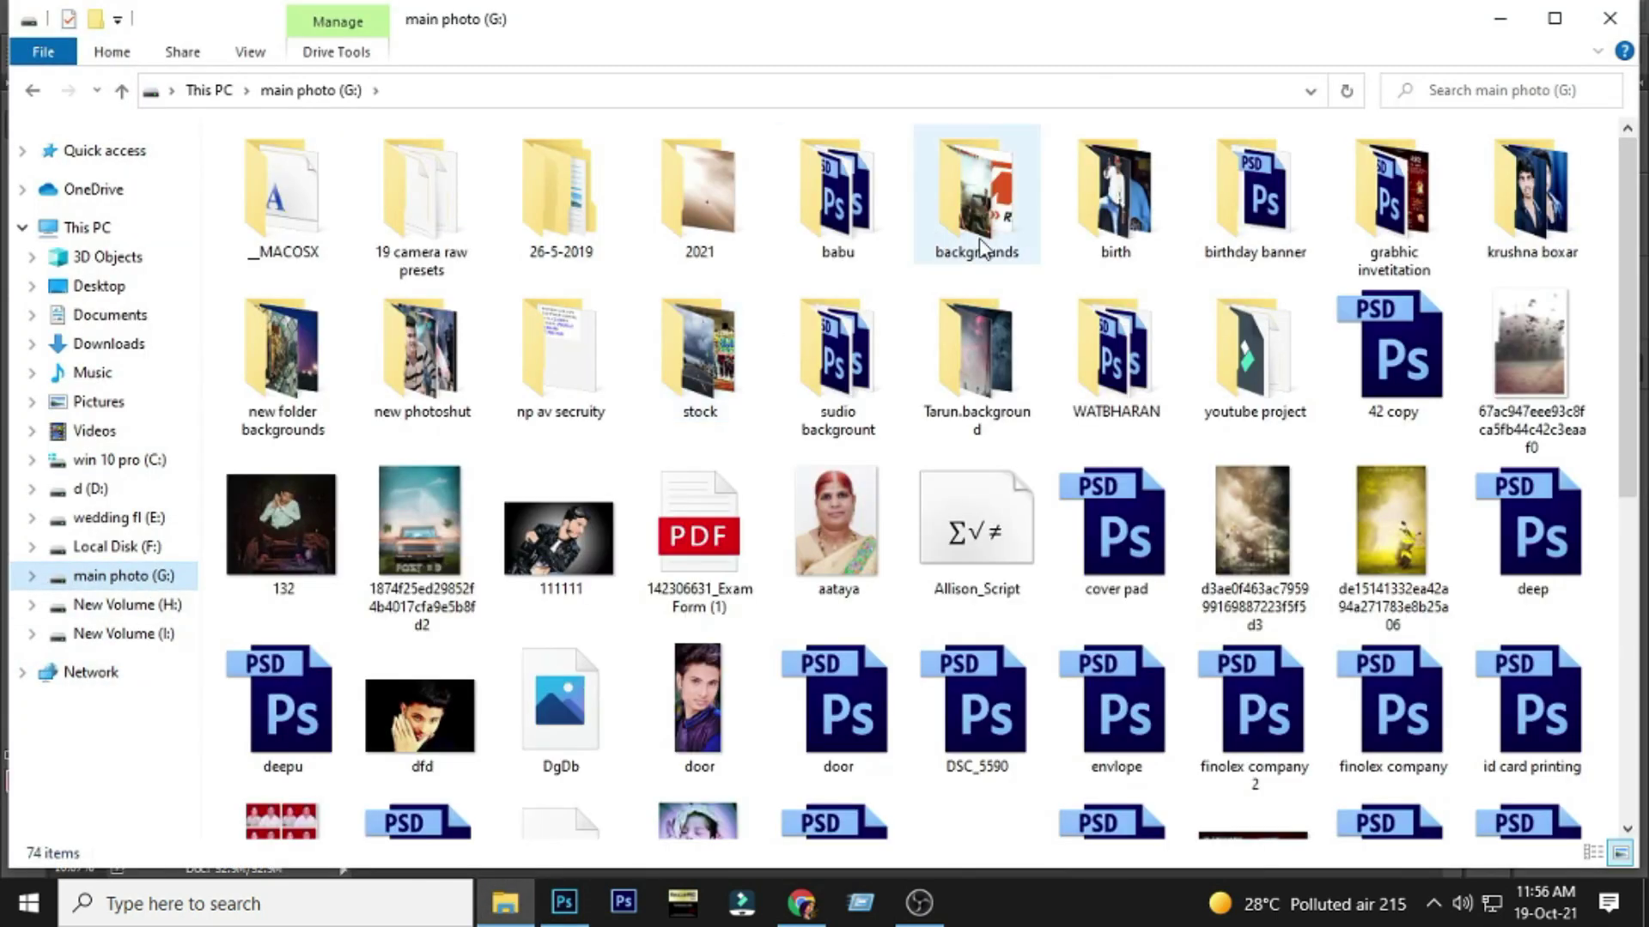
double_click(981, 249)
scroll(991, 354, "down", 5)
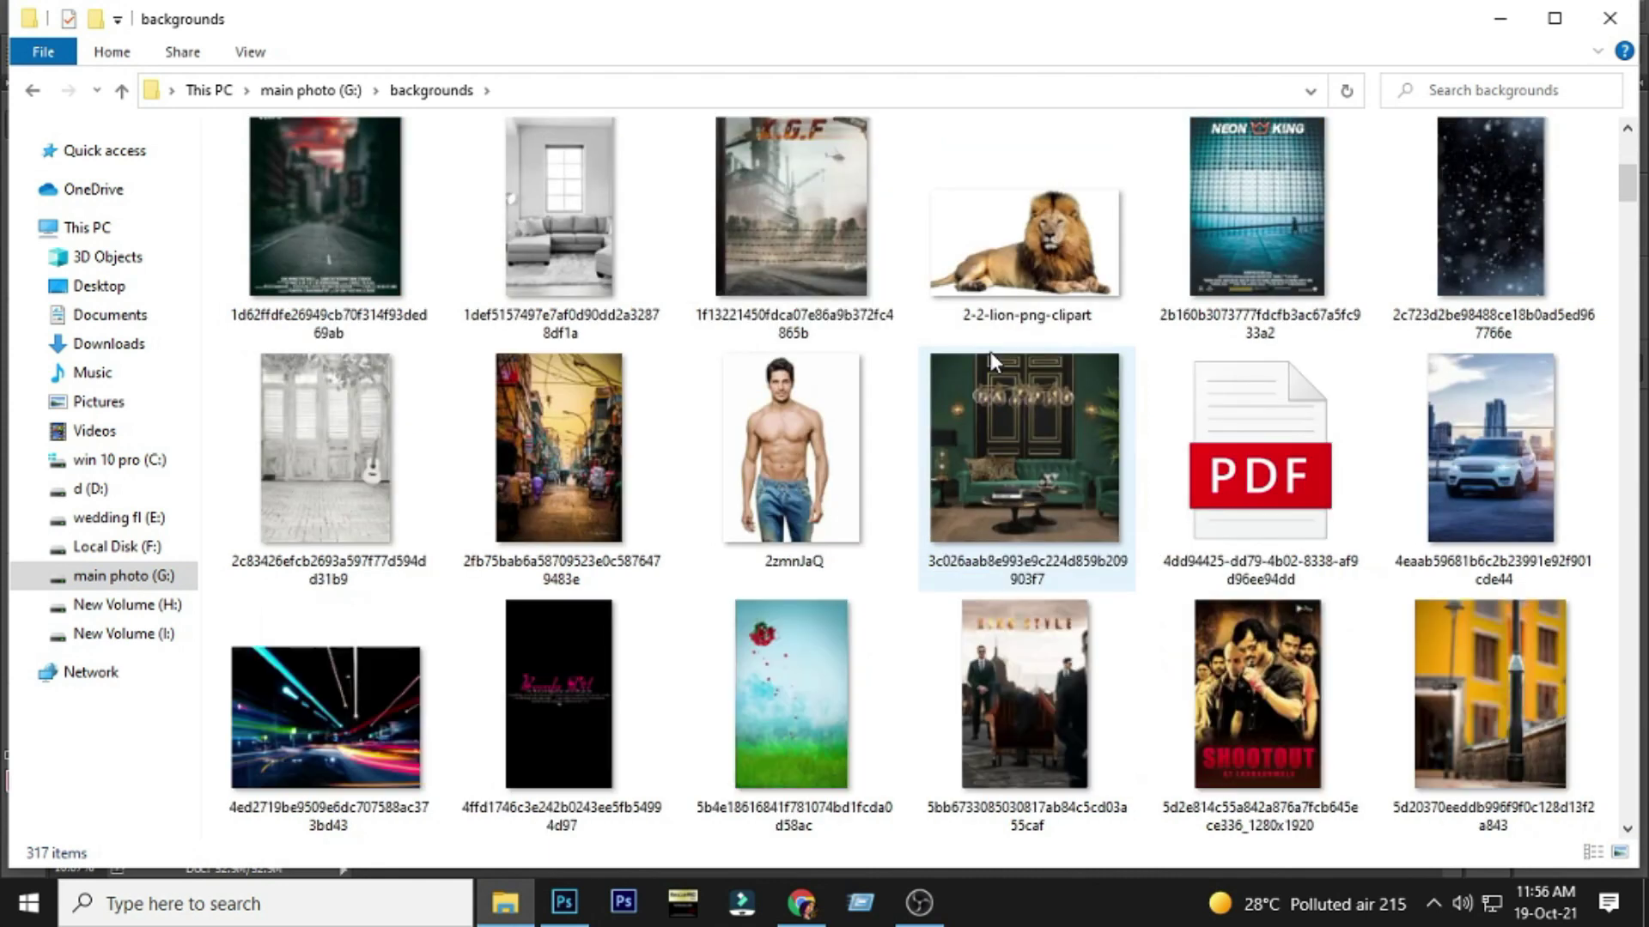
scroll(991, 352, "down", 3)
left_click(277, 658)
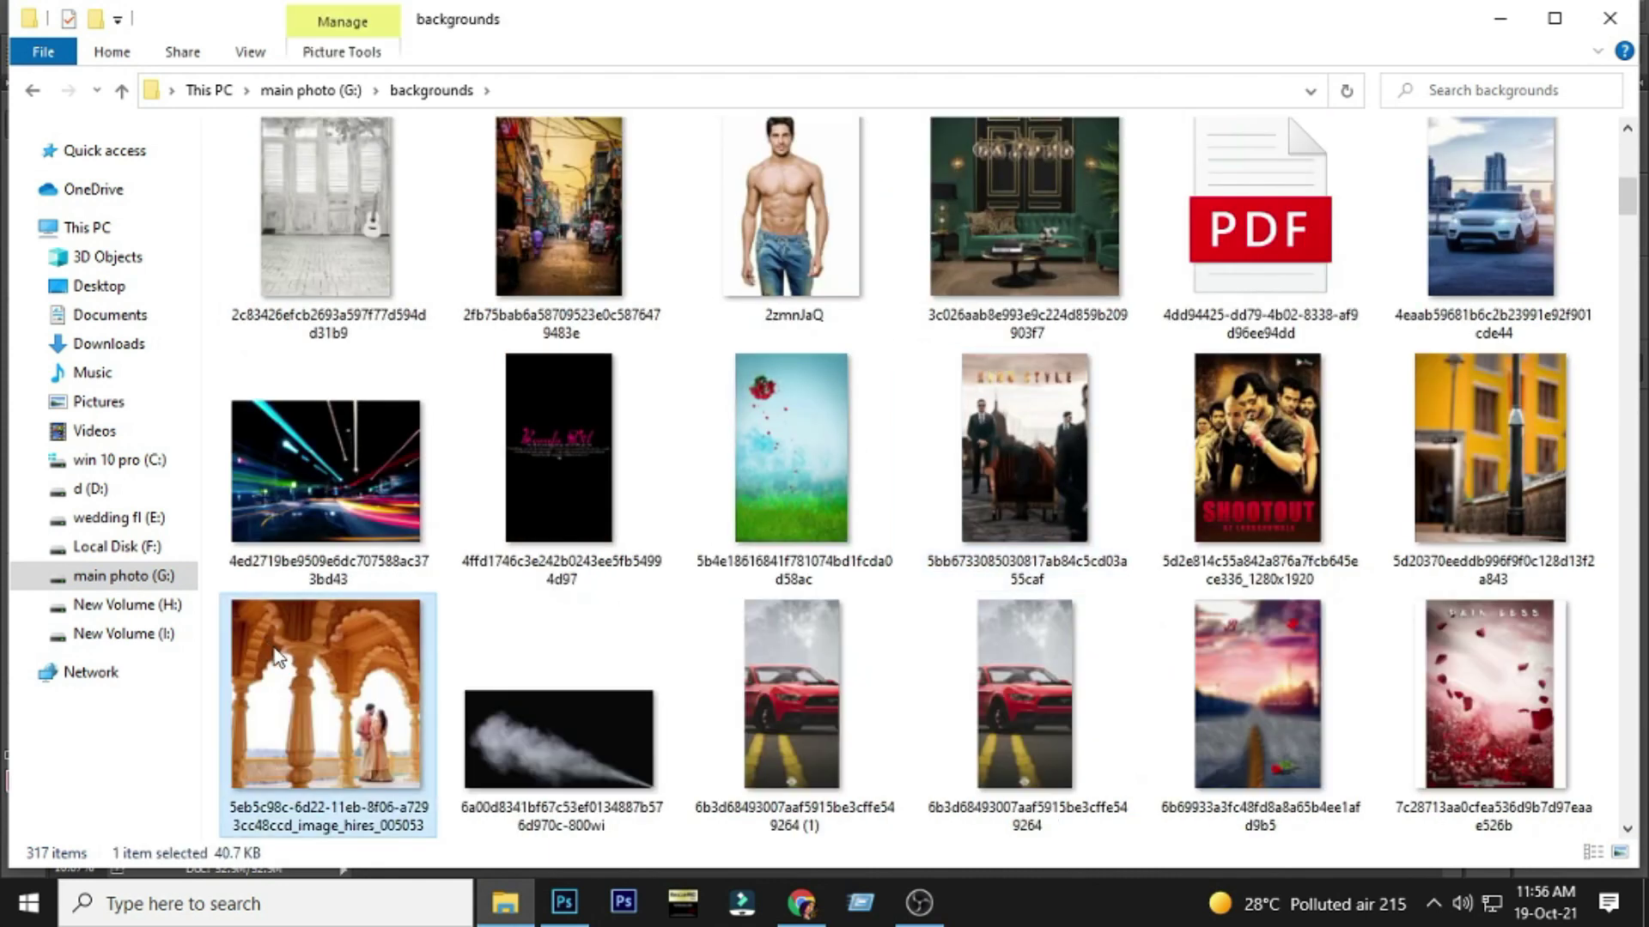
left_click_drag(303, 679, 602, 596)
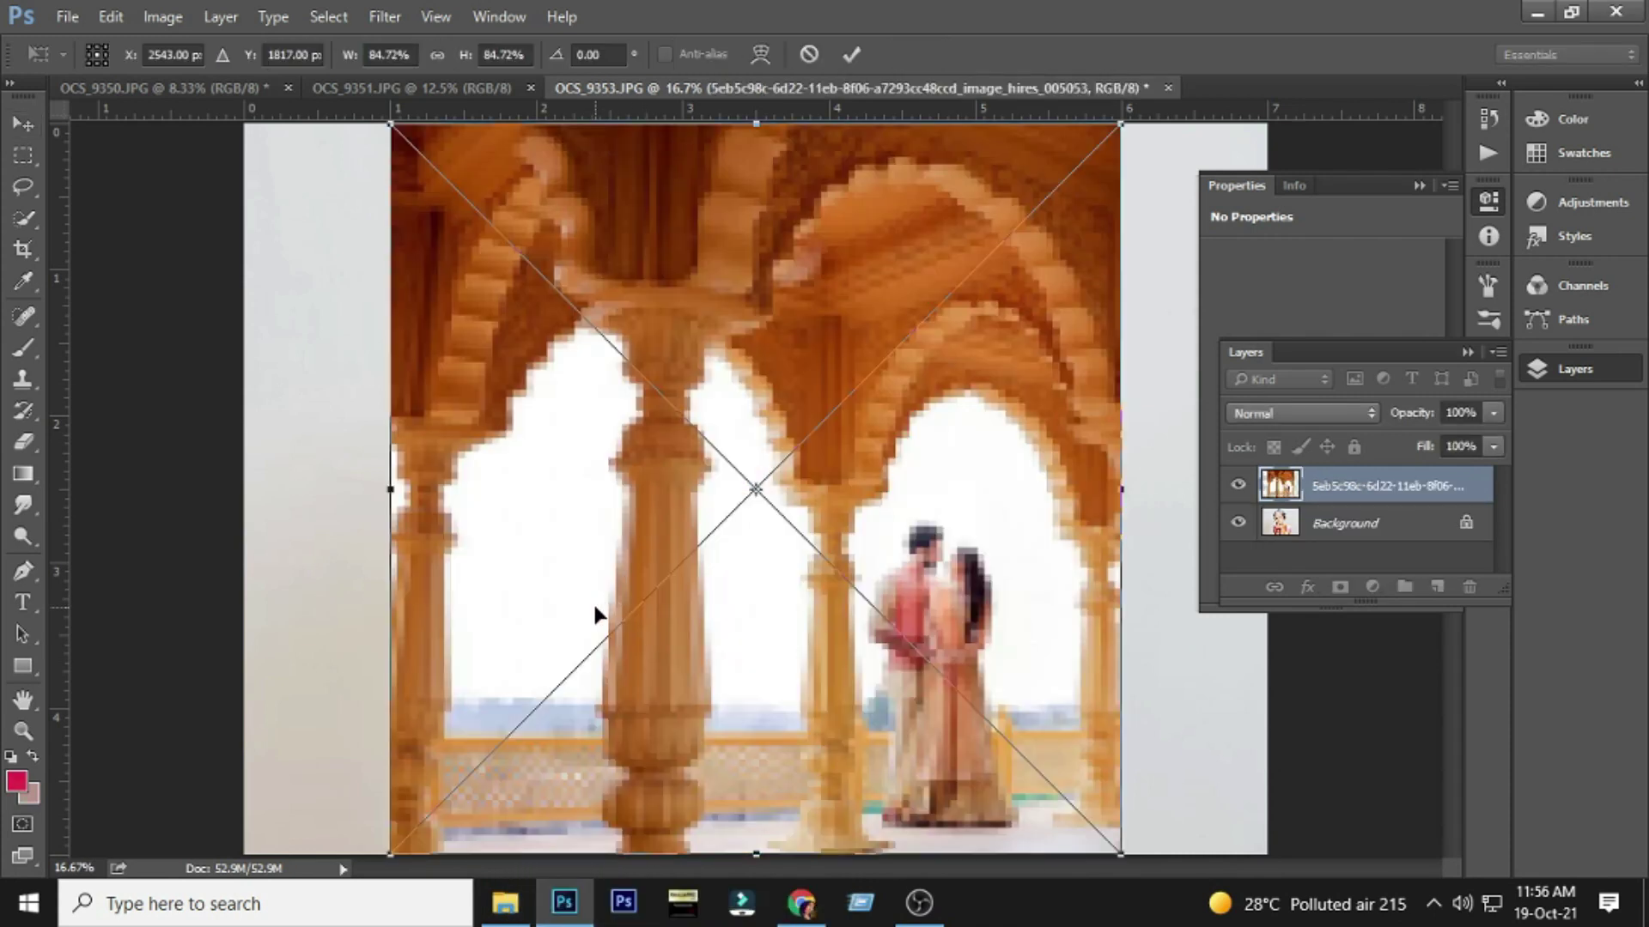
key("Escape")
key("ctrl+minus")
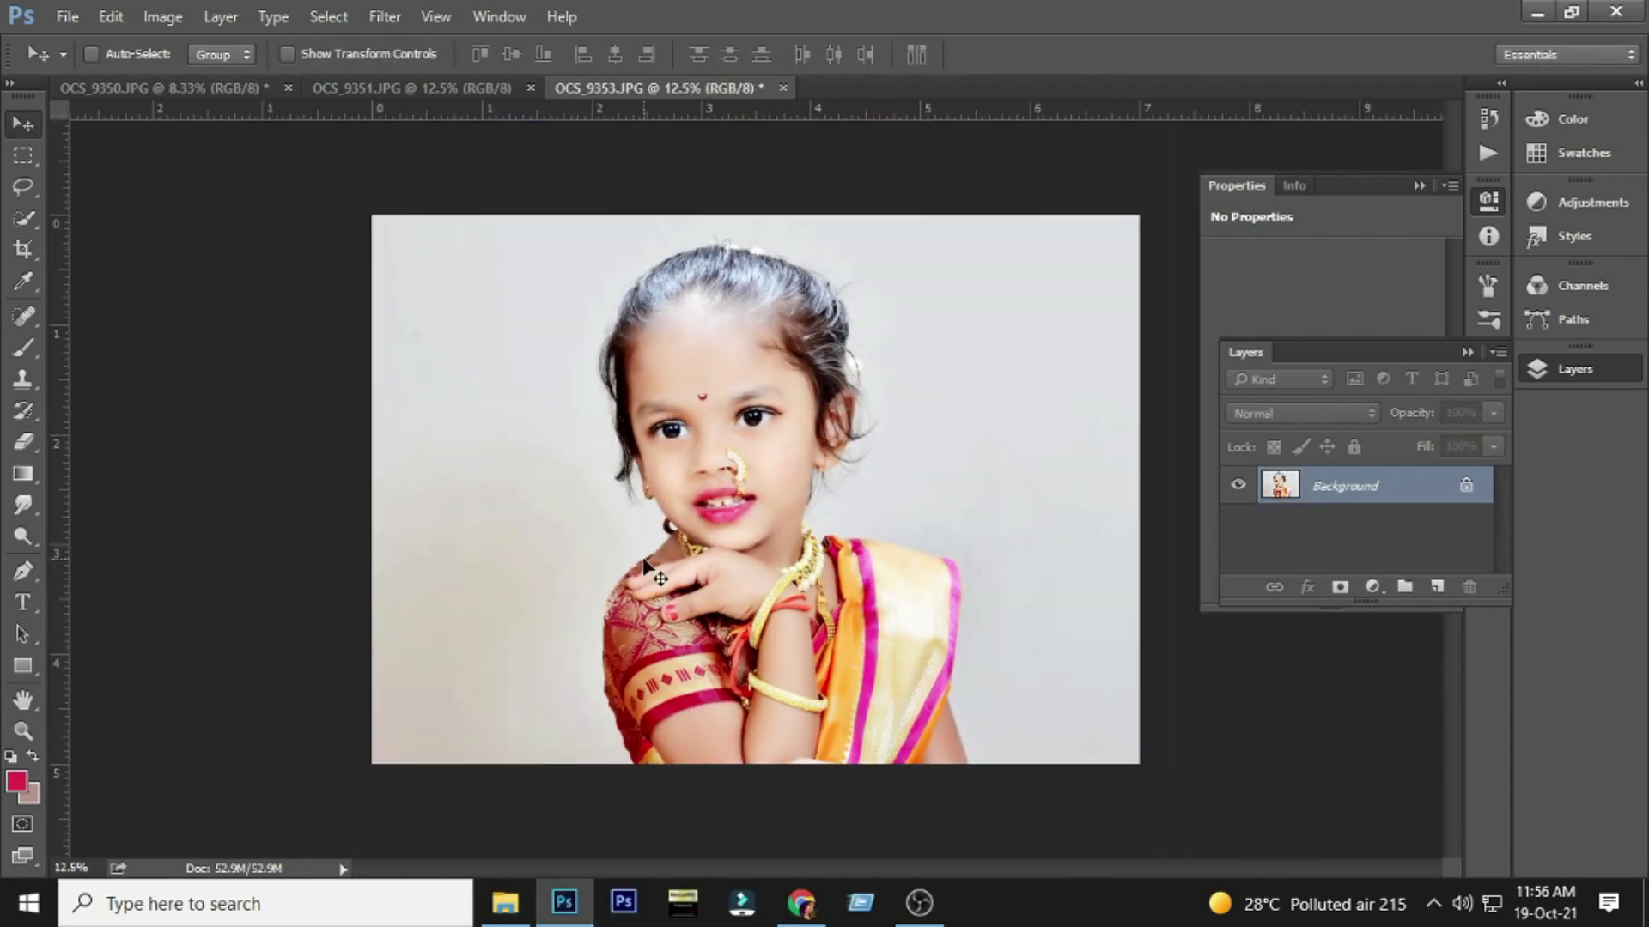
- Select the plain grey backdrop around the girl with the Magic Wand at a tolerance of 32
key("w")
key("shift+w")
left_click(456, 581)
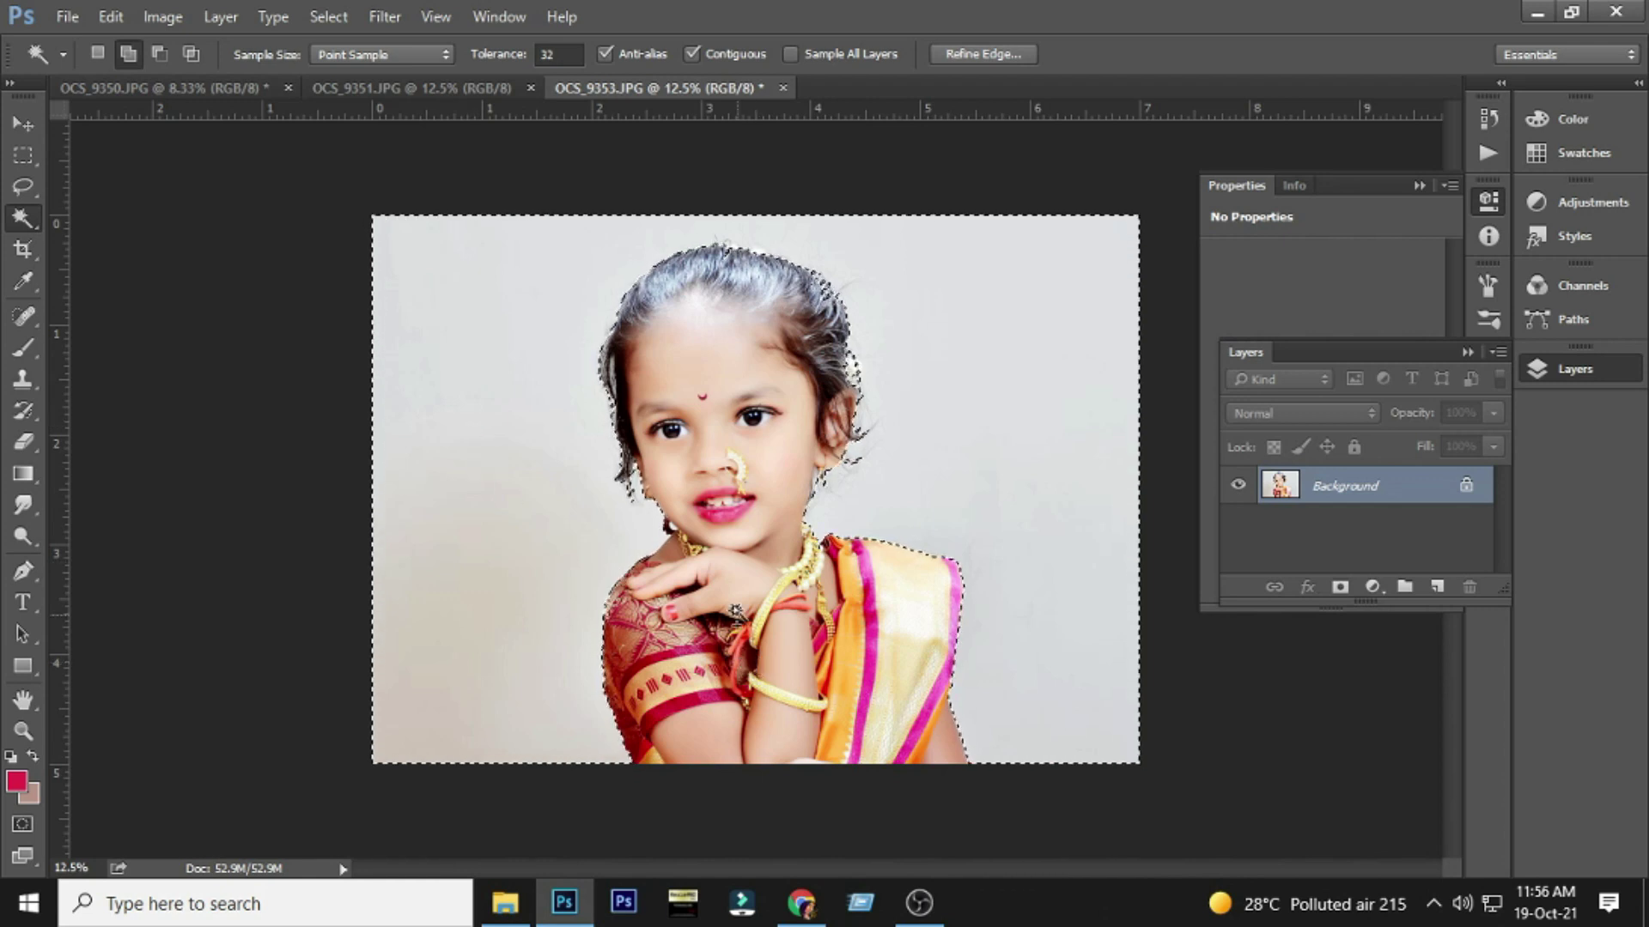
key("ctrl+plus")
scroll(853, 322, "up", 3)
left_click_drag(975, 360, 1026, 269)
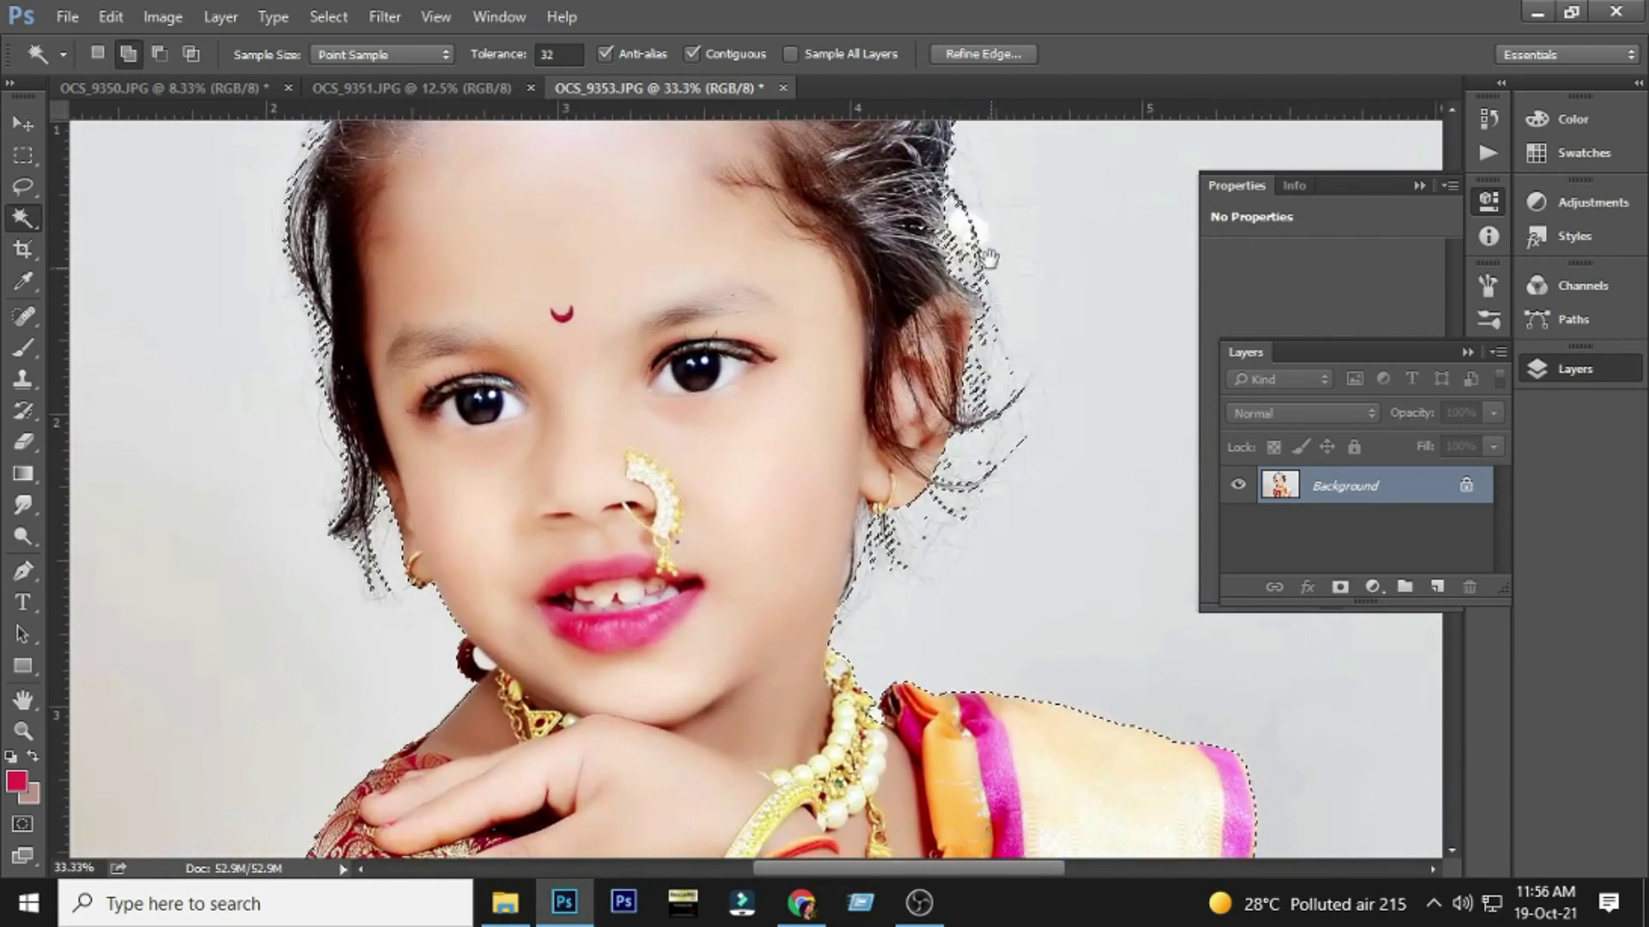
left_click(963, 54)
left_click_drag(1052, 489, 778, 615)
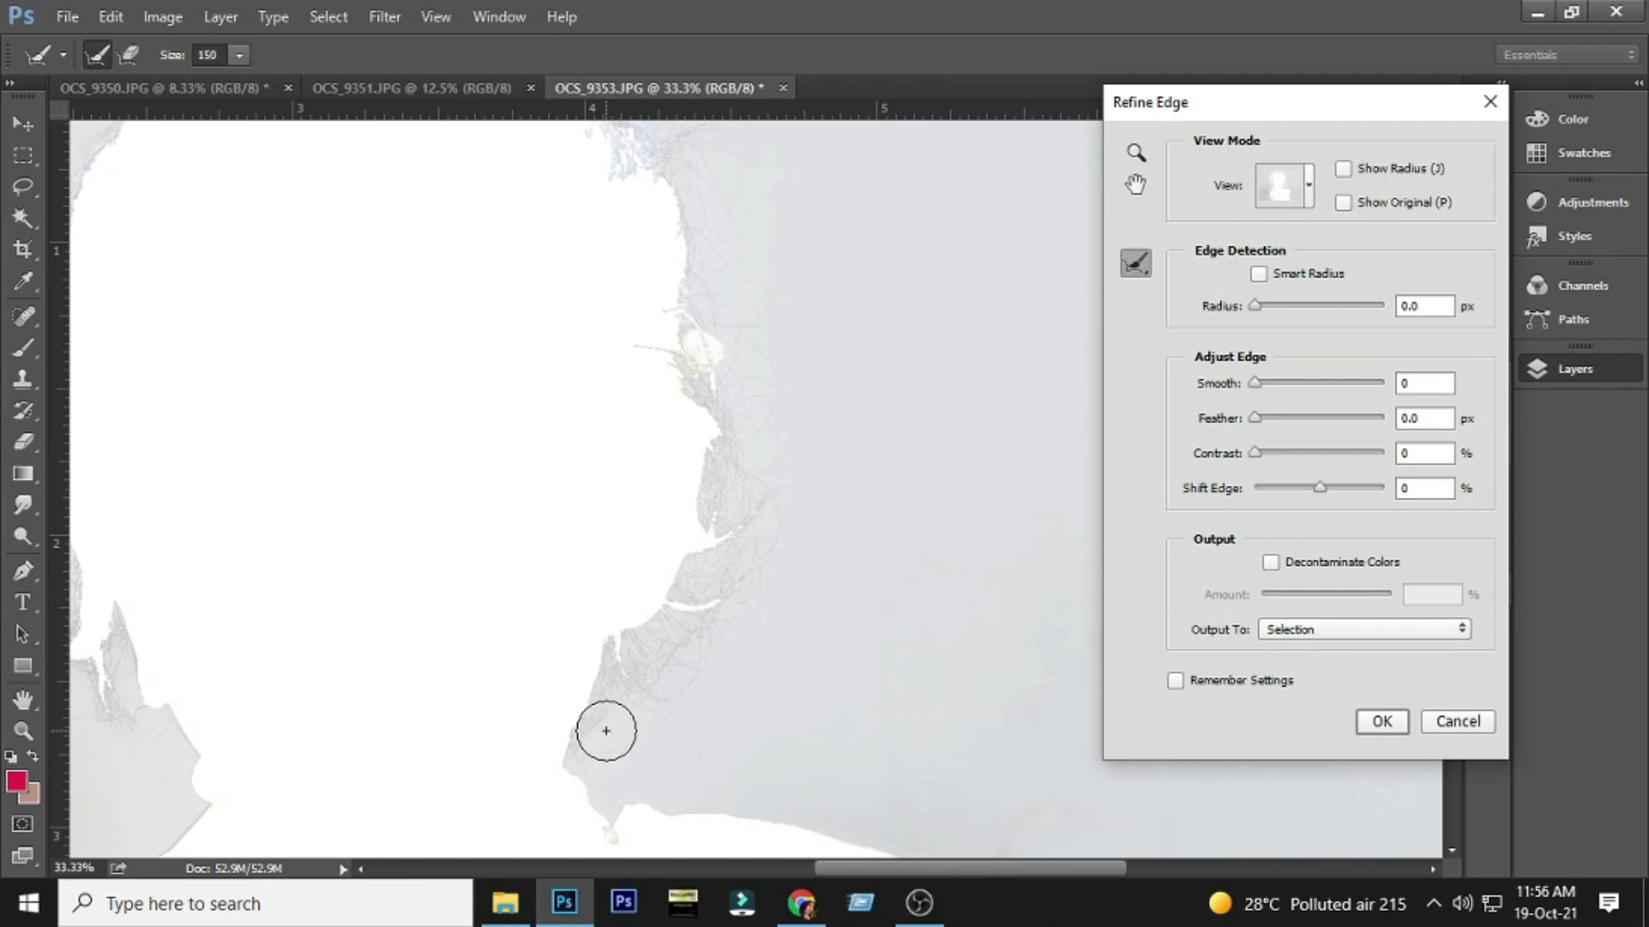
left_click_drag(606, 731, 657, 699)
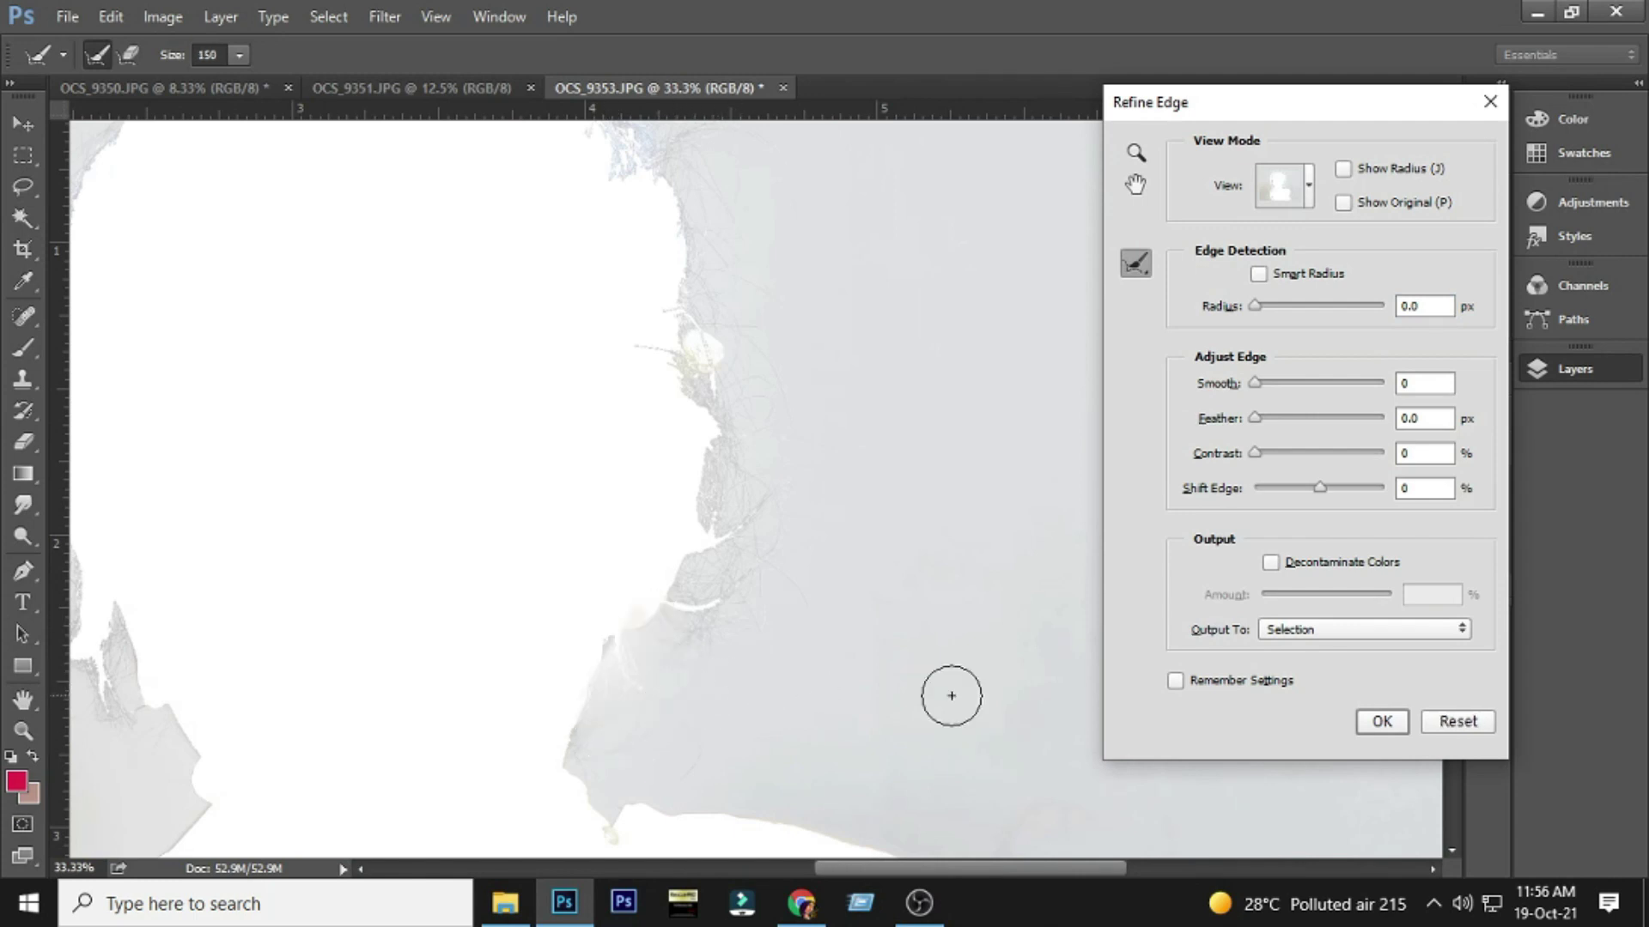
left_click(1453, 726)
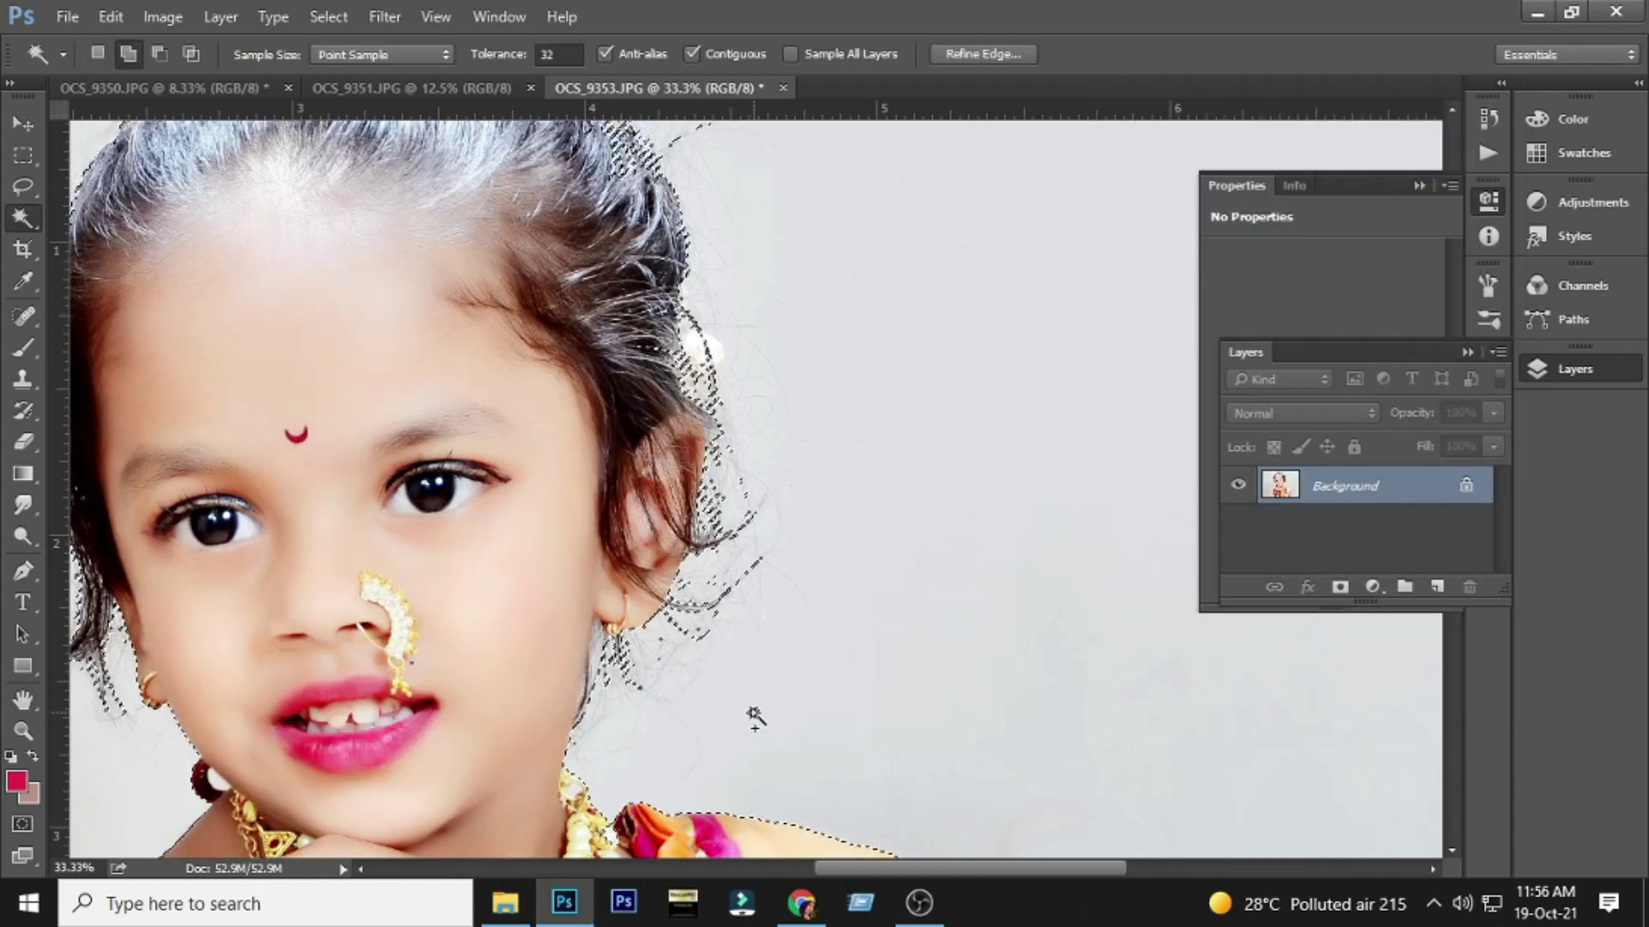
- Refine the backdrop selection's edge by brushing along the girl's hair with the 150 px Refine Radius brush, outputting to a selection
left_click(848, 536)
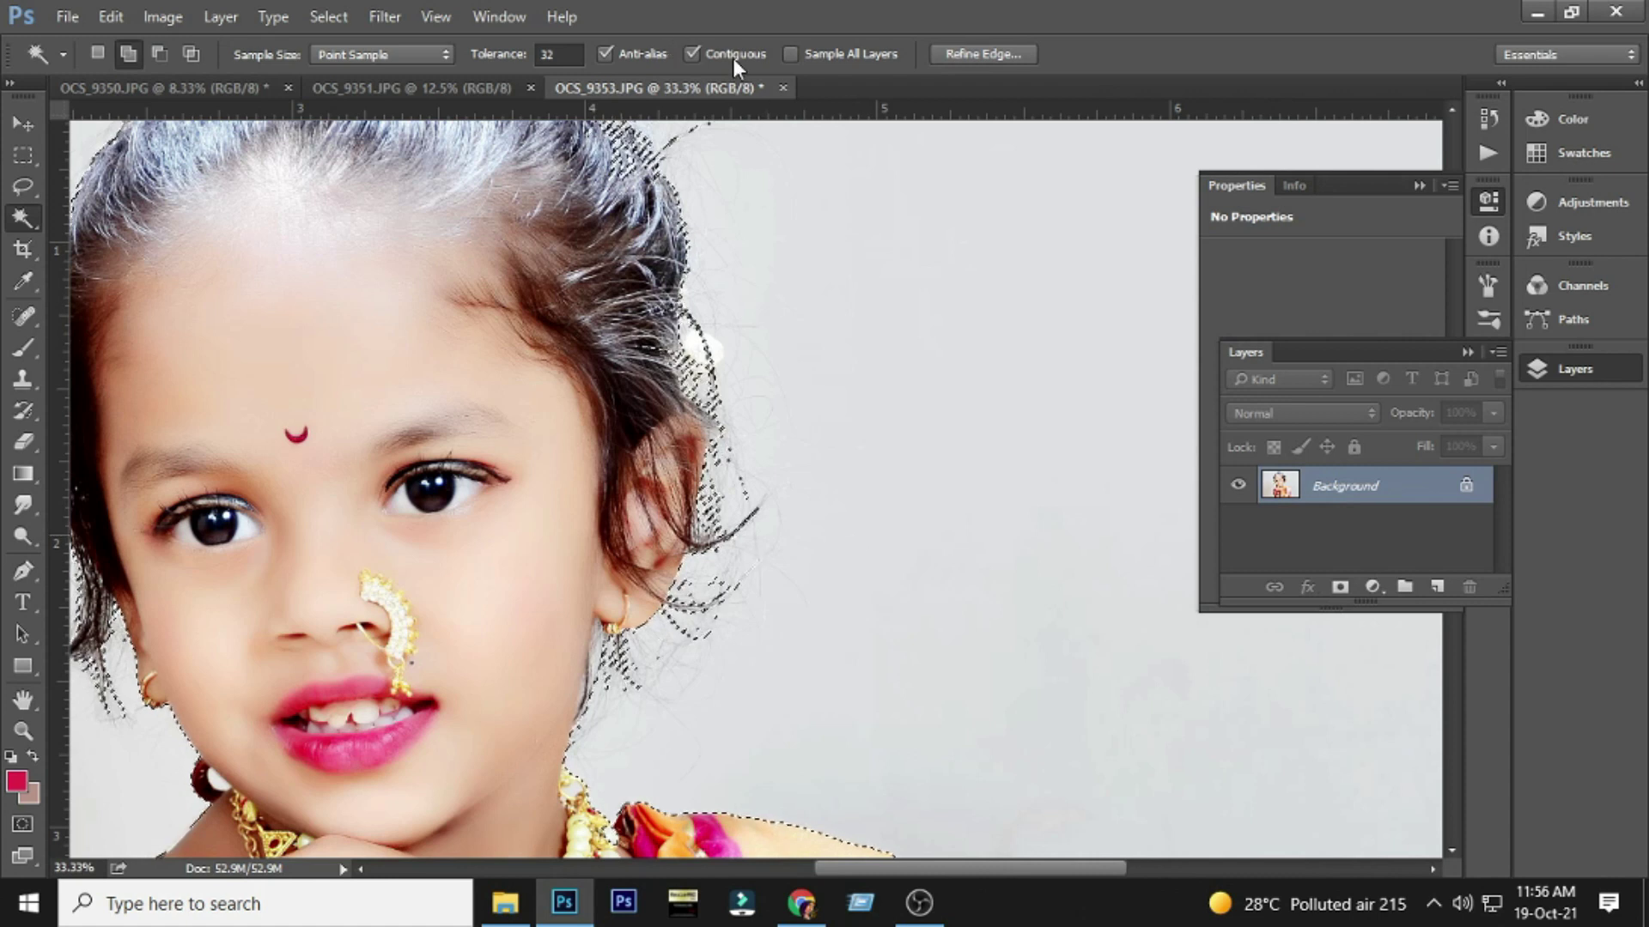
left_click(996, 54)
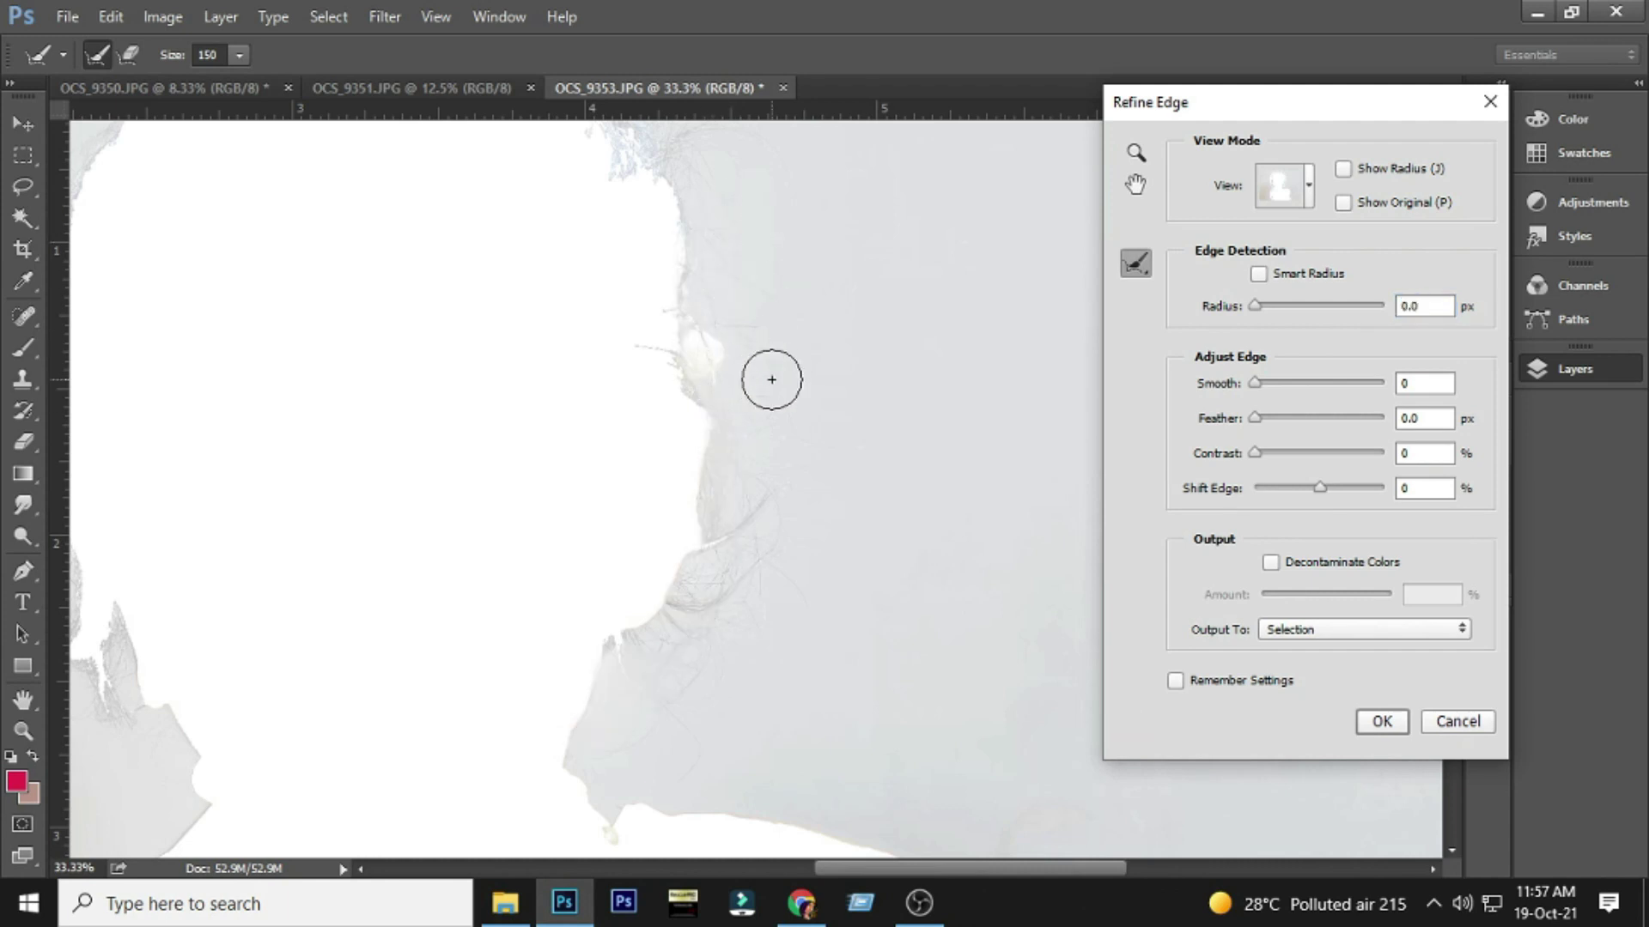
scroll(814, 648, "up", 5)
left_click_drag(664, 554, 658, 595)
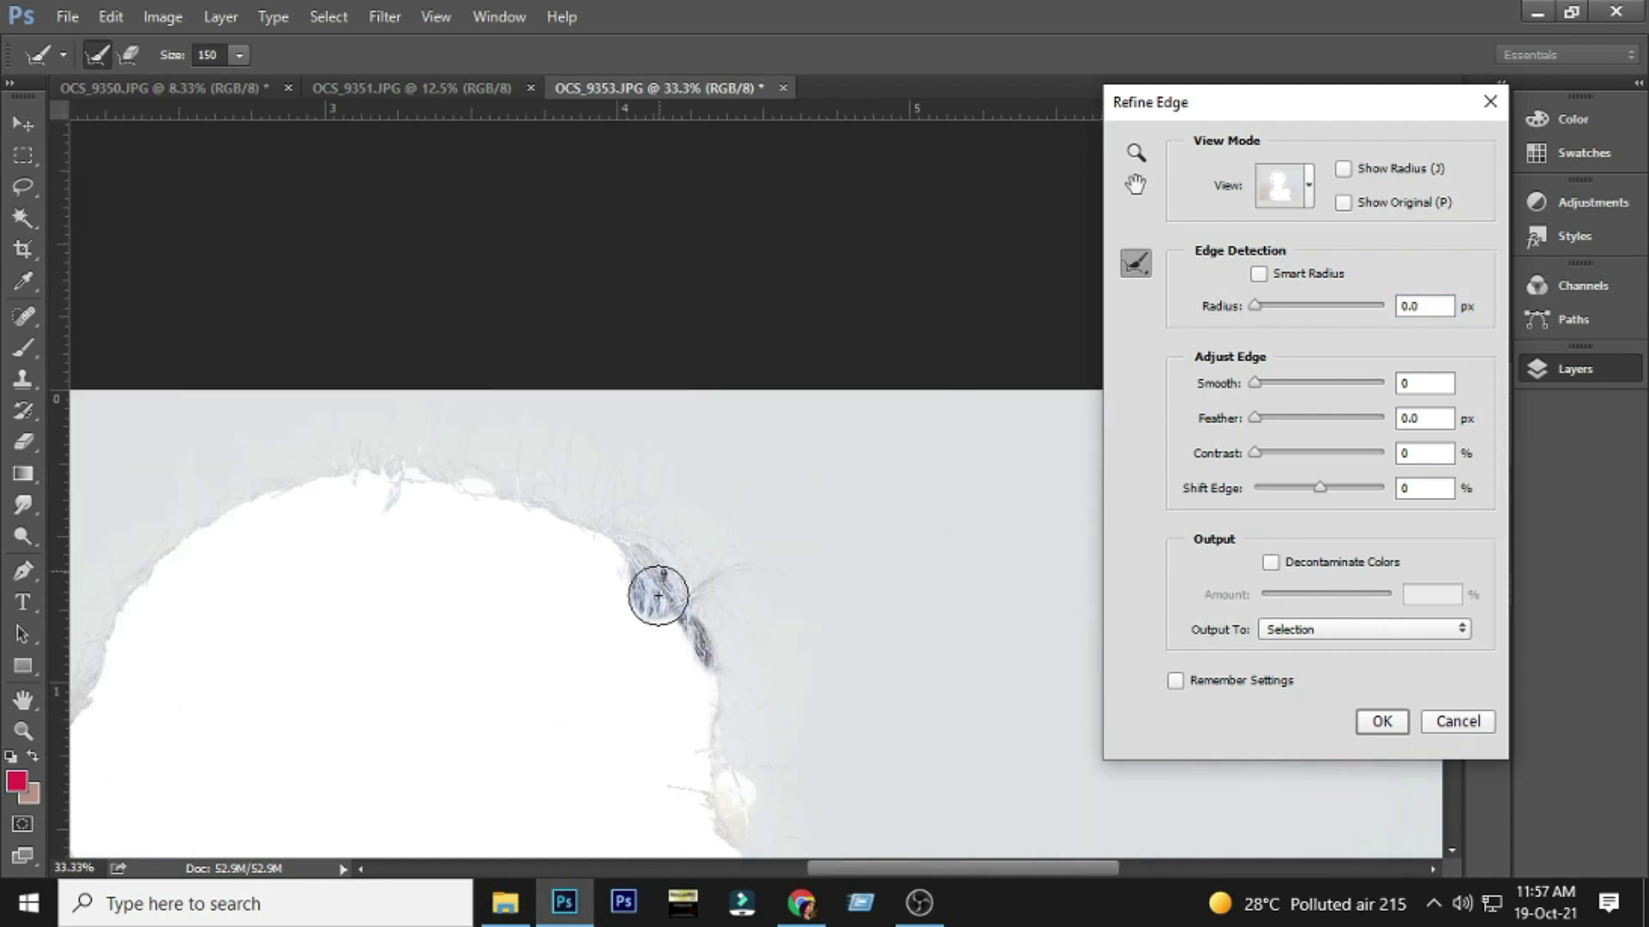
mouse_move(632, 541)
left_mouse_down()
mouse_move(398, 467)
mouse_move(541, 468)
left_mouse_up()
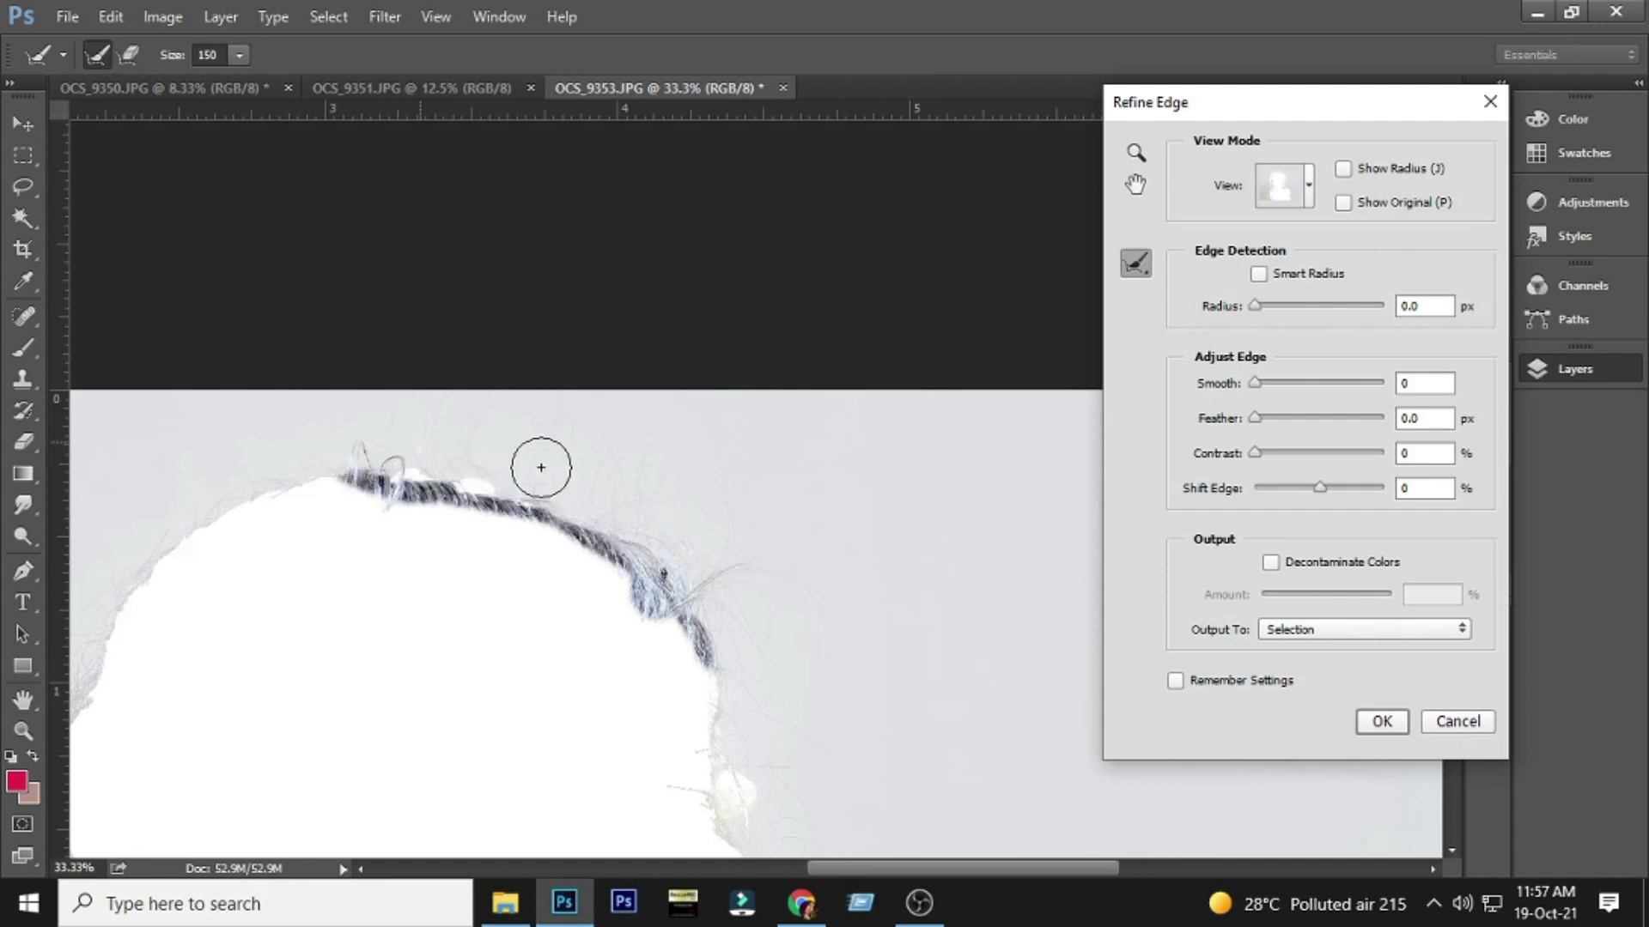
mouse_move(286, 507)
left_mouse_down()
mouse_move(679, 479)
mouse_move(606, 483)
mouse_move(526, 549)
mouse_move(430, 729)
mouse_move(448, 833)
mouse_move(481, 461)
mouse_move(497, 464)
mouse_move(518, 556)
left_mouse_up()
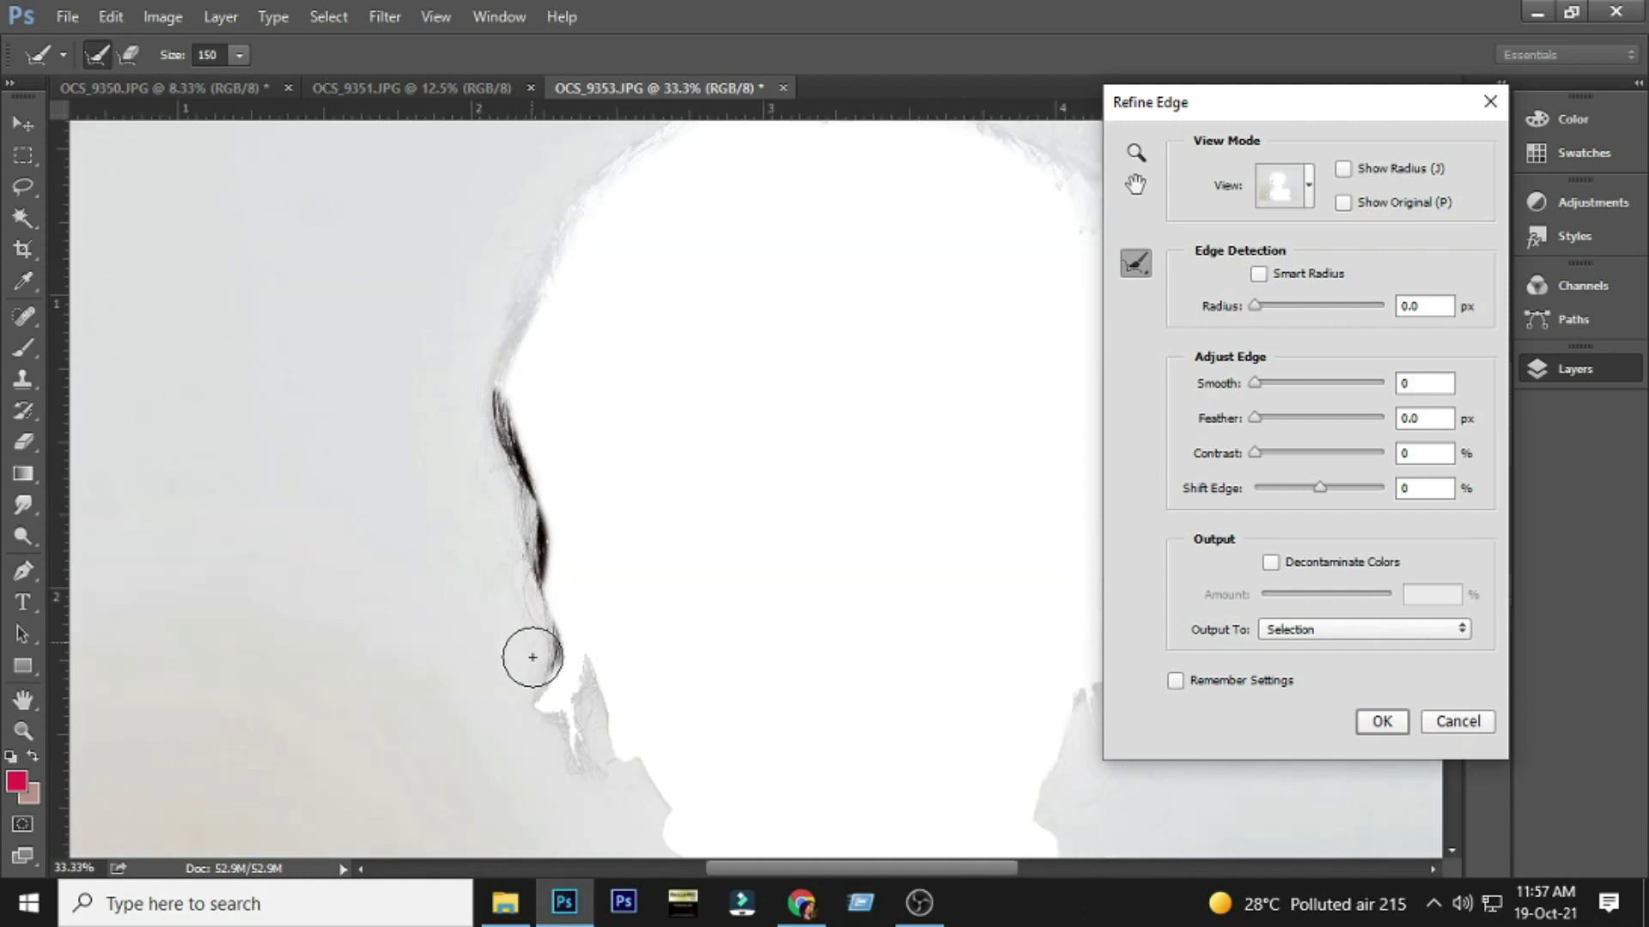
mouse_move(558, 719)
left_mouse_down()
mouse_move(557, 656)
mouse_move(583, 719)
left_mouse_up()
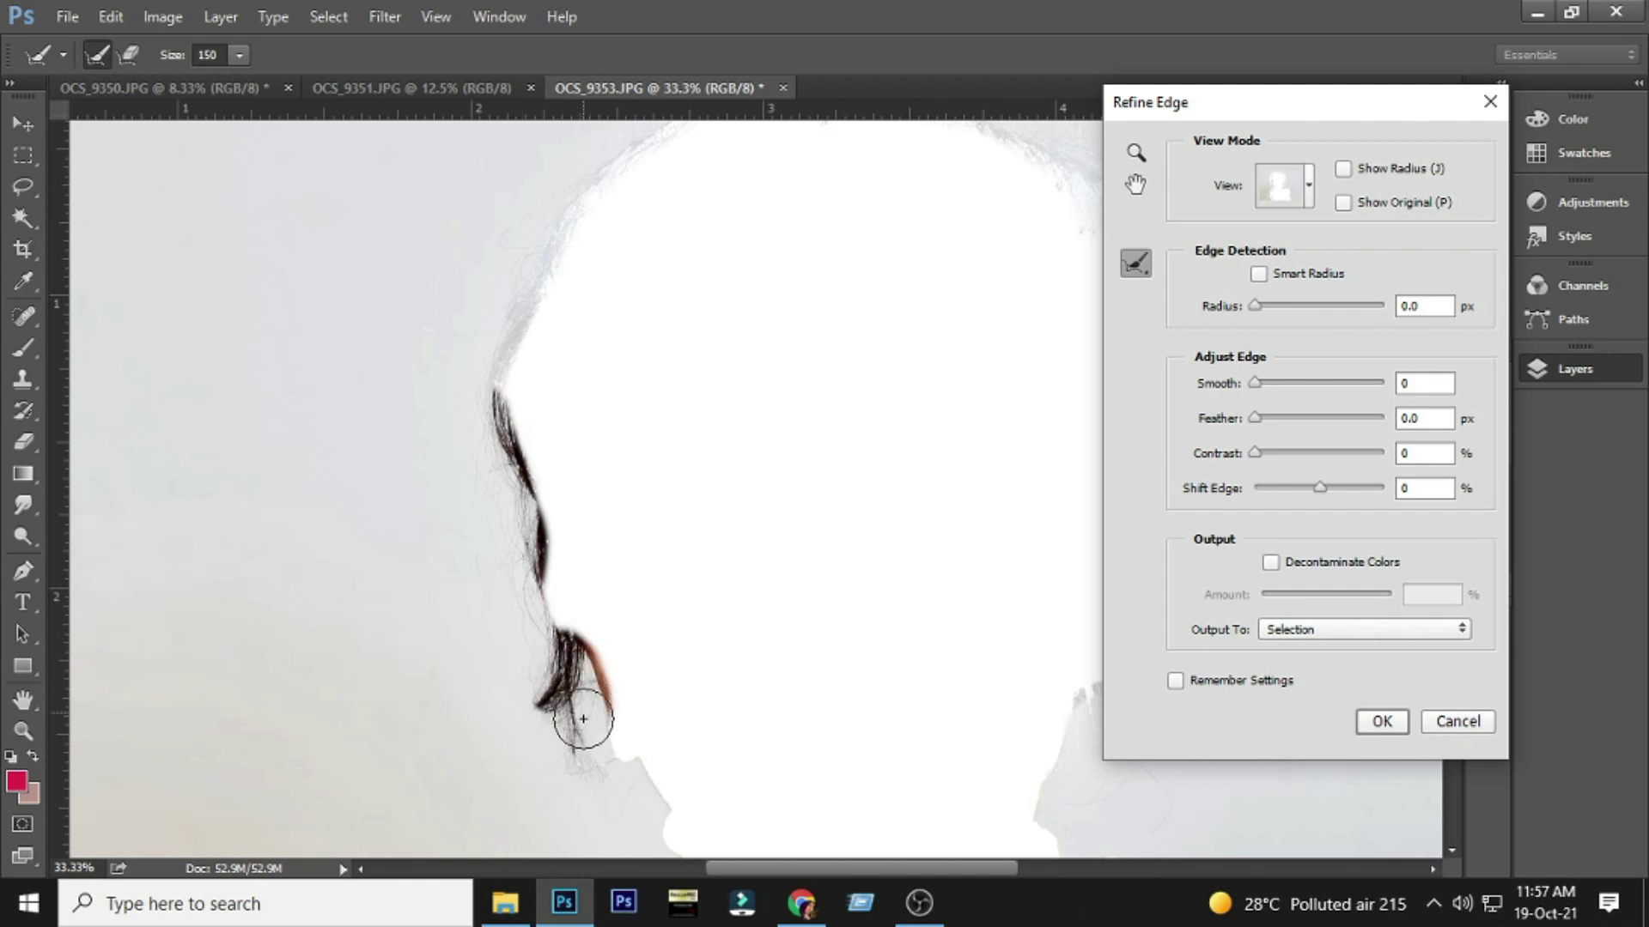
left_click_drag(502, 831, 499, 822)
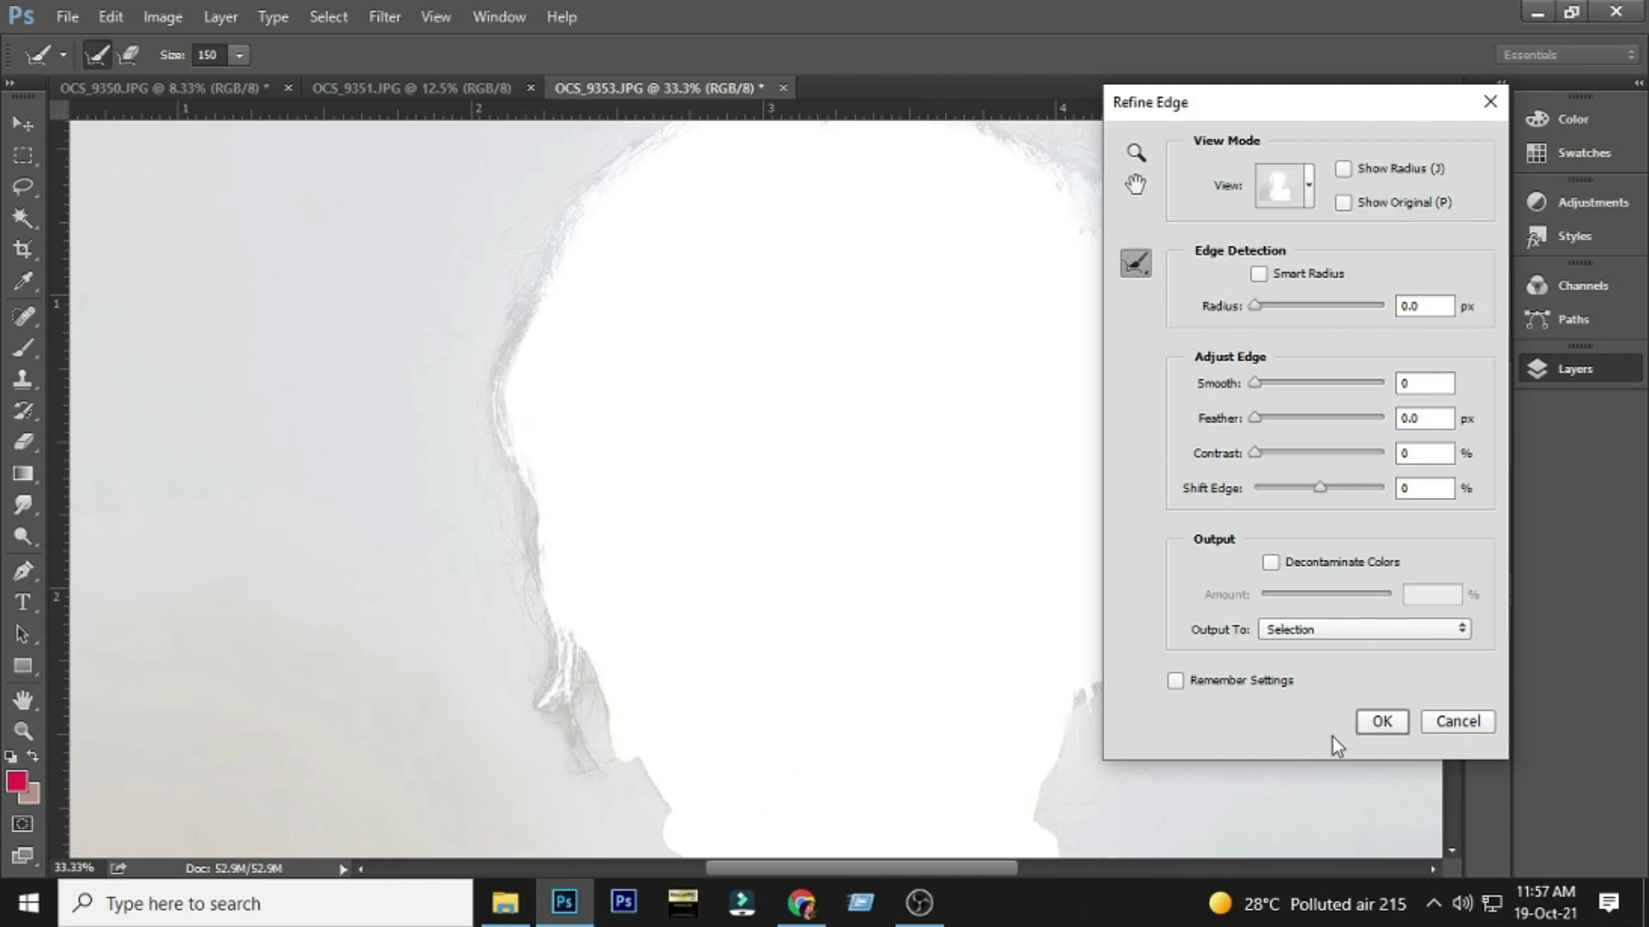
left_click(1382, 722)
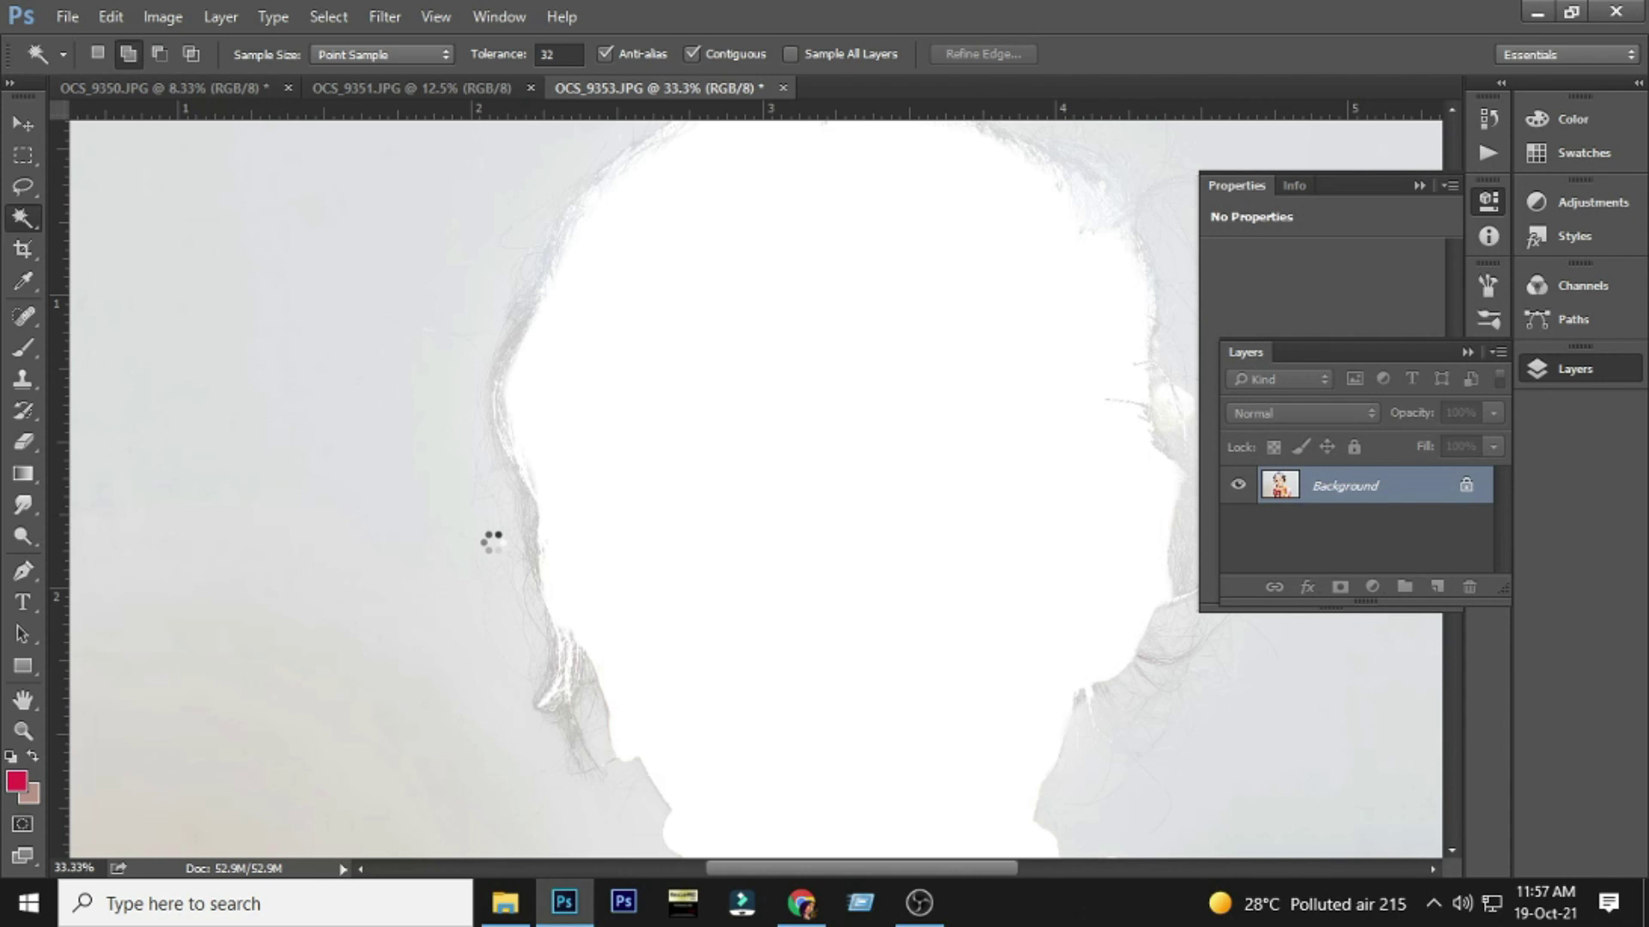
- Add a layer mask from the selection and invert it so the girl is kept and the backdrop is hidden
scroll(504, 552, "down", 3)
scroll(680, 384, "up", 1)
scroll(680, 385, "up", 1)
left_click(1340, 586)
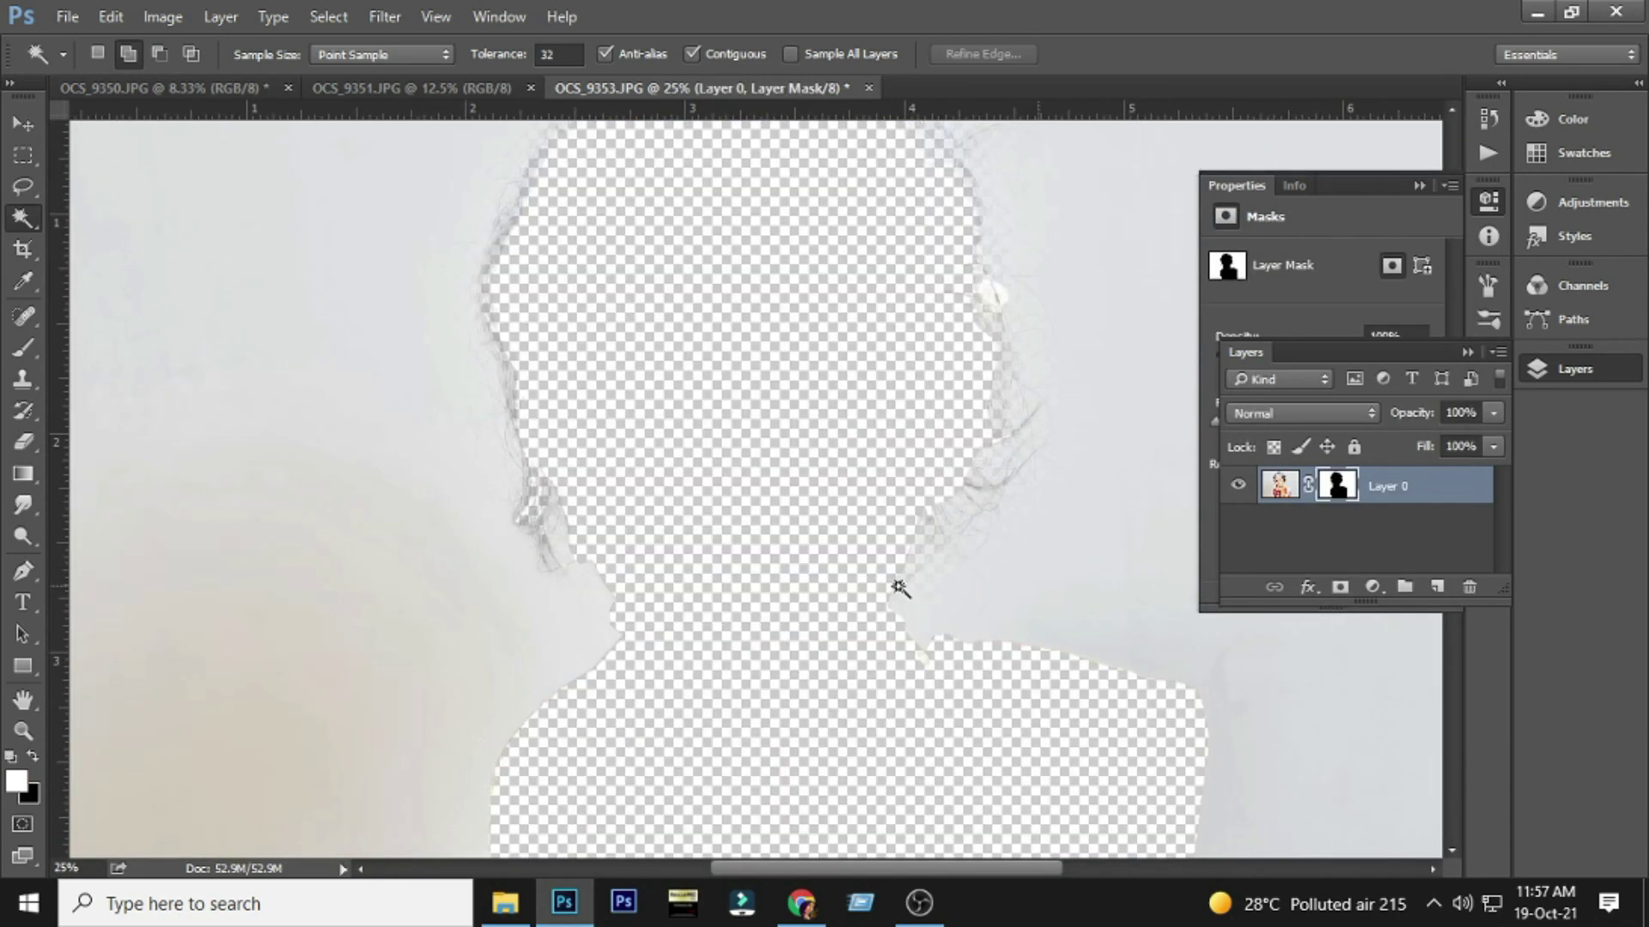
key("v")
key("i")
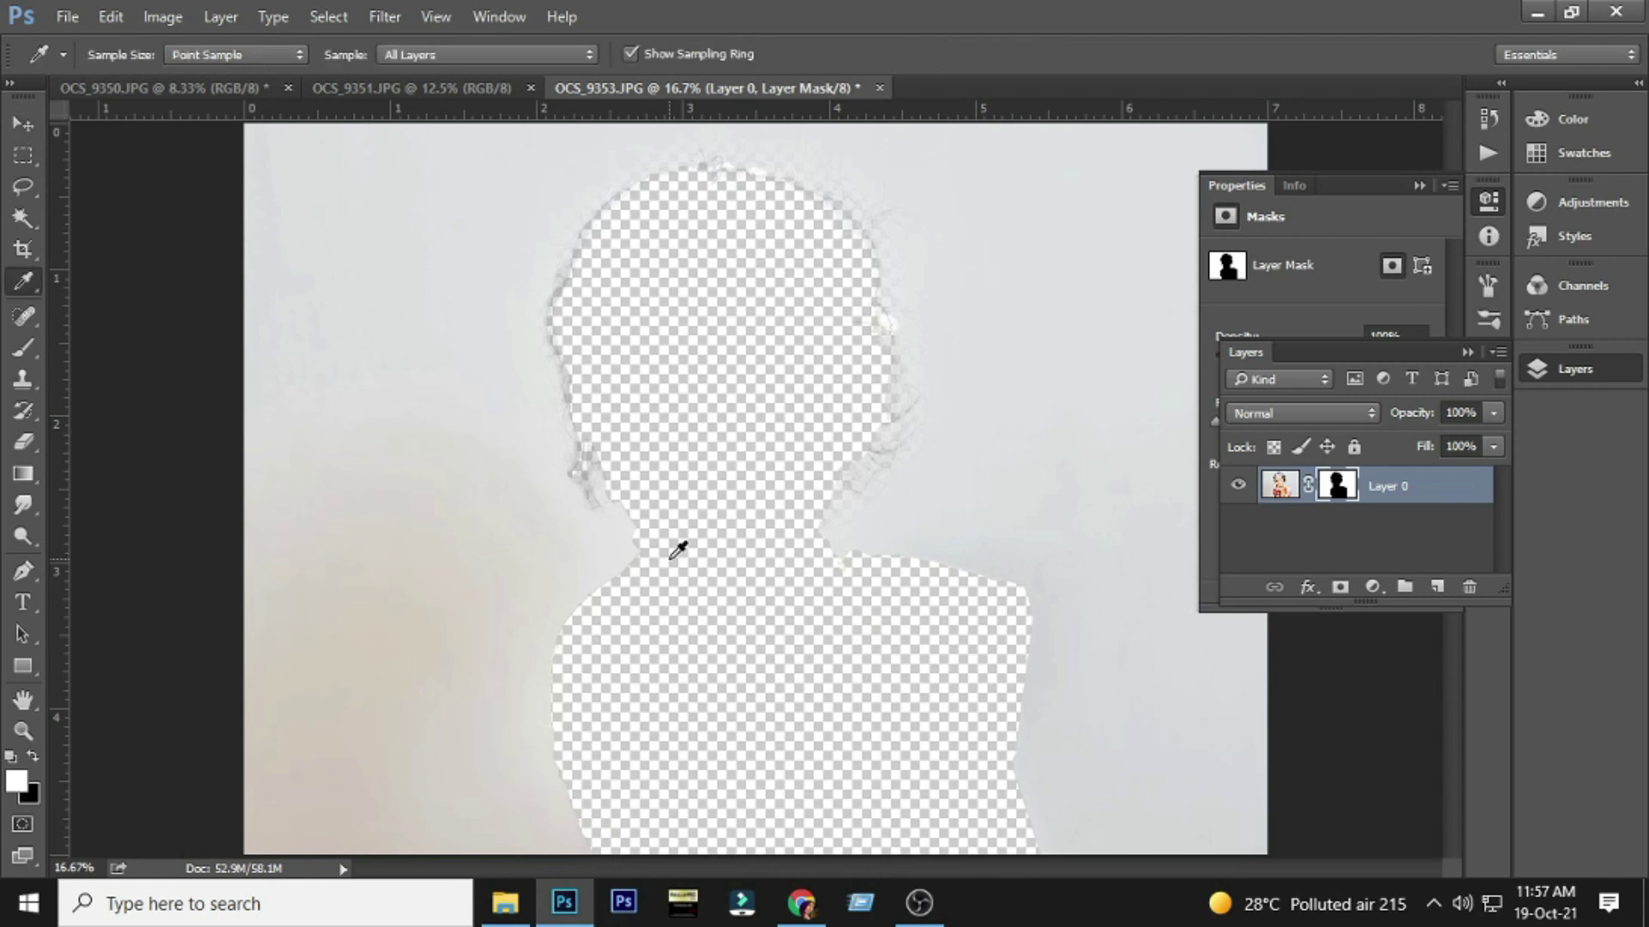
key("ctrl+i")
key("v")
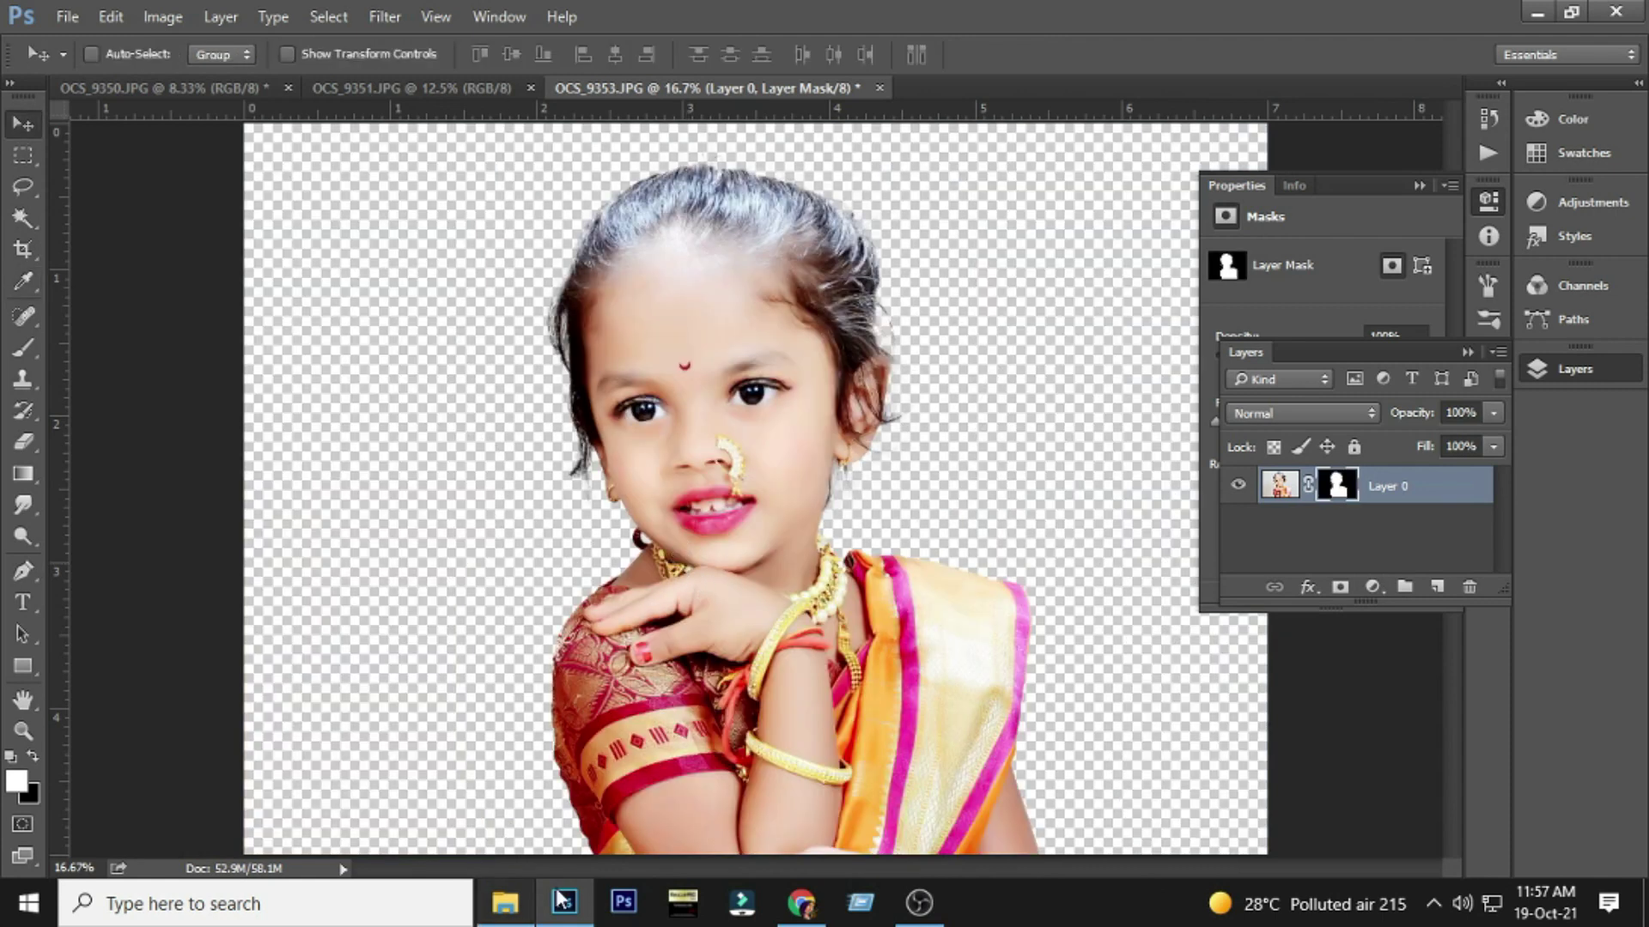
- Place the carved-arch palace image, scale it to about 7.53 in square to cover the canvas, and move it below the girl's layer
left_click(505, 901)
left_click_drag(369, 709, 746, 573)
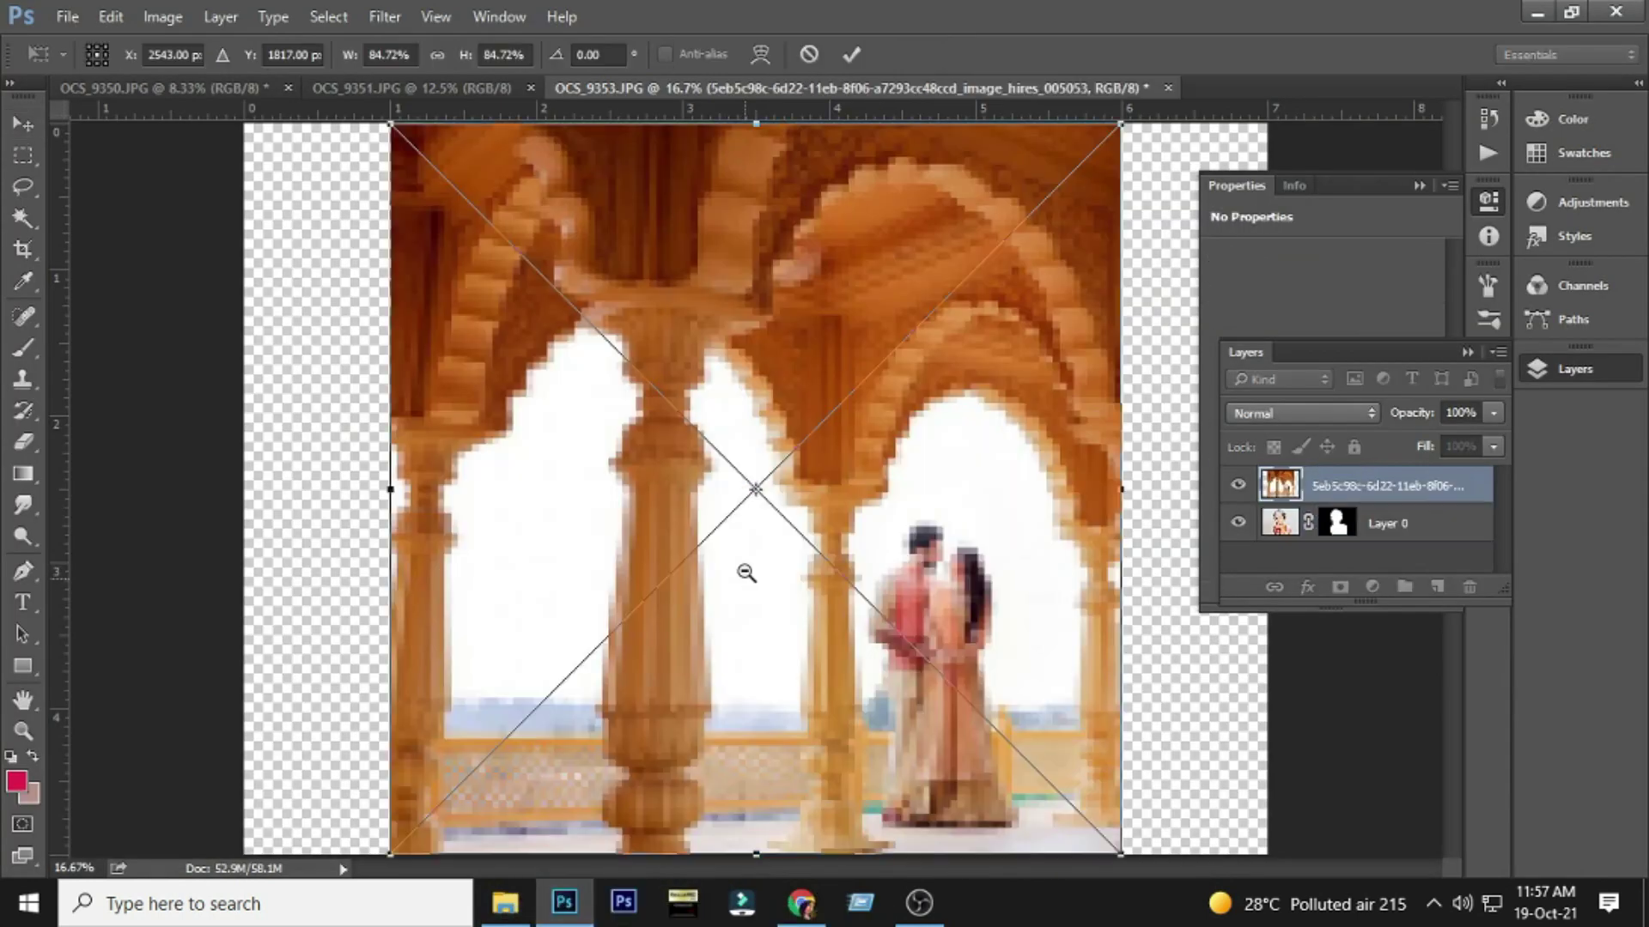
key("ctrl+minus")
left_click_drag(1053, 792, 1090, 813)
mouse_move(971, 708)
left_mouse_down()
mouse_move(955, 744)
mouse_move(970, 692)
left_mouse_up()
key("Return")
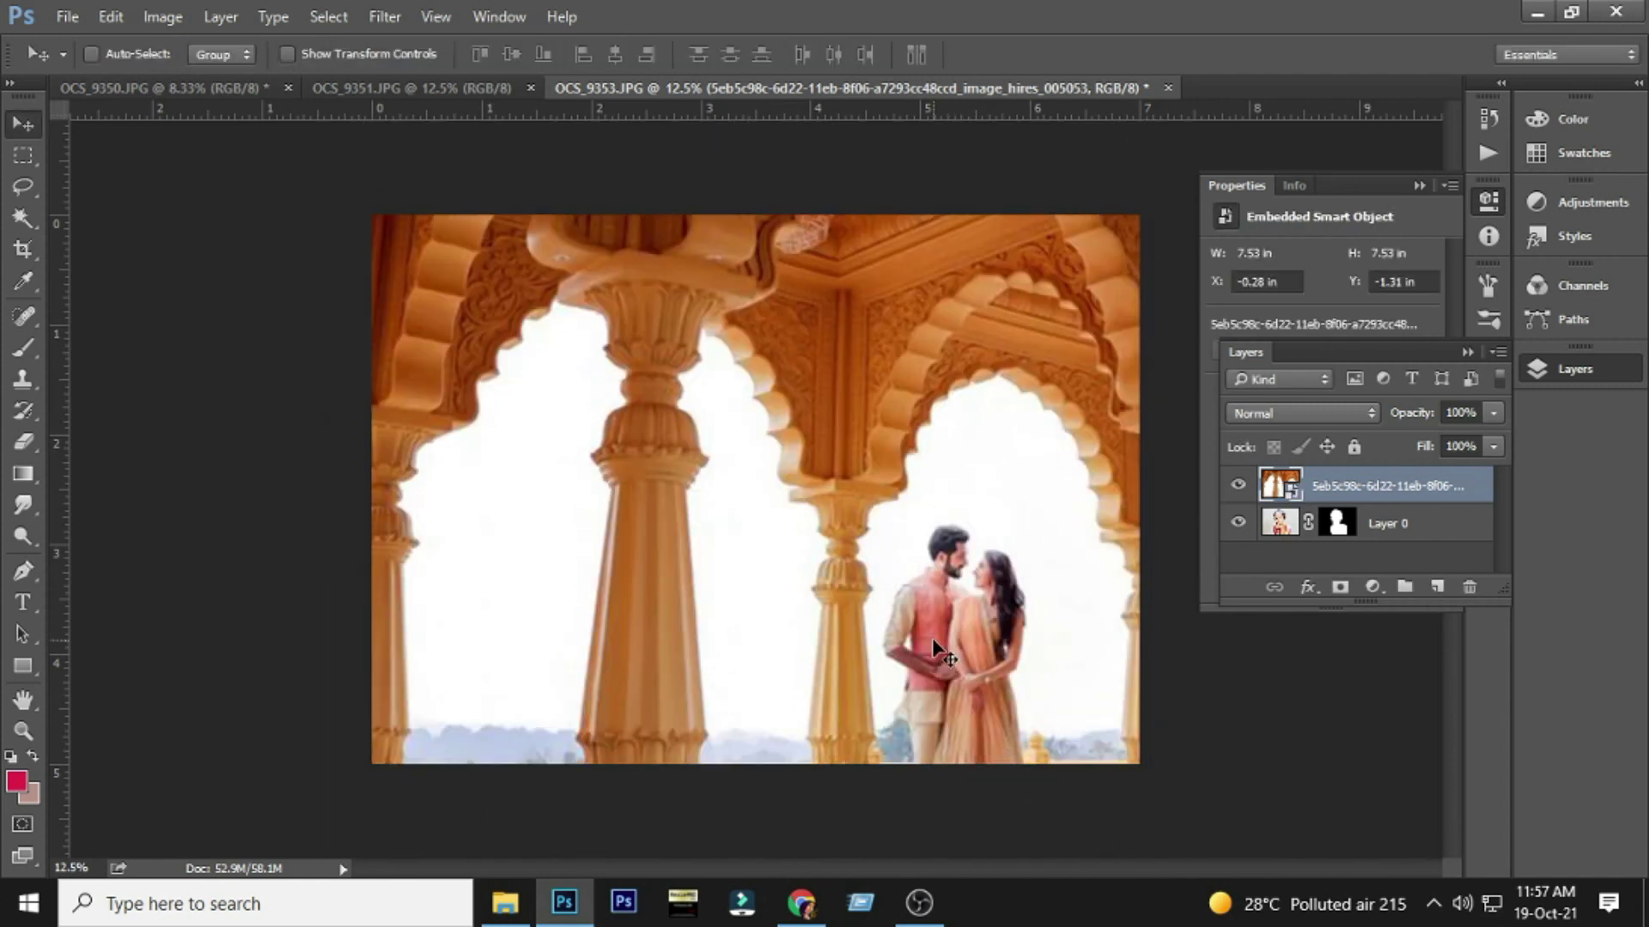
left_click_drag(1314, 513, 1379, 565)
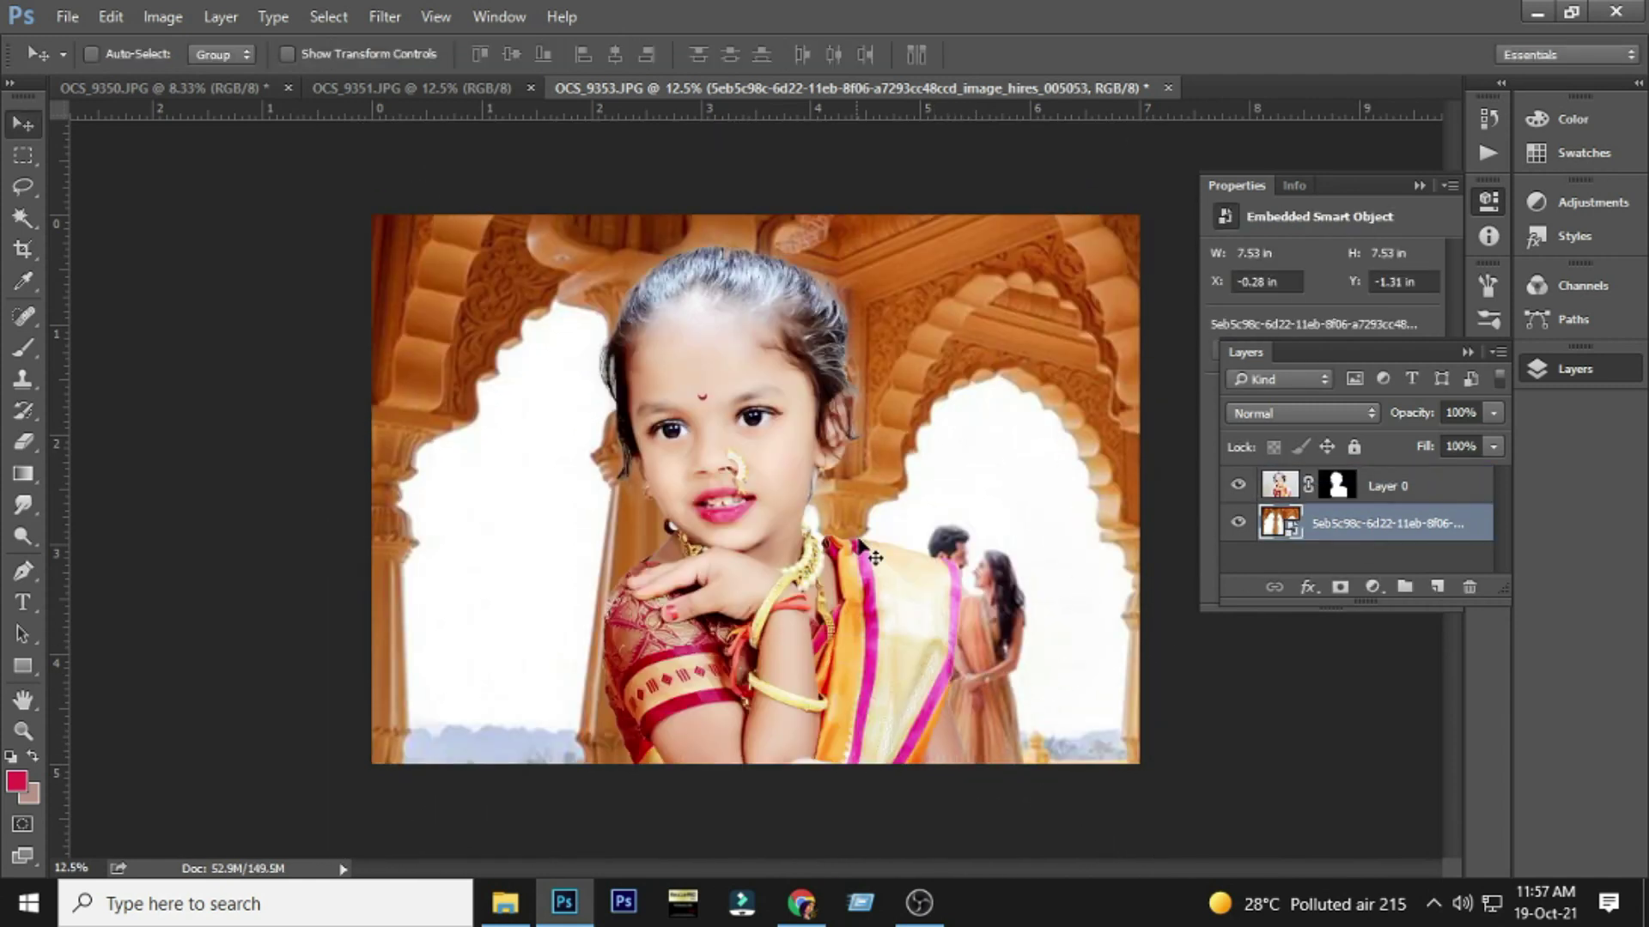
- Enlarge the palace image to about 10.65 in square and reposition it so the couple falls outside the visible area
key("ctrl+minus")
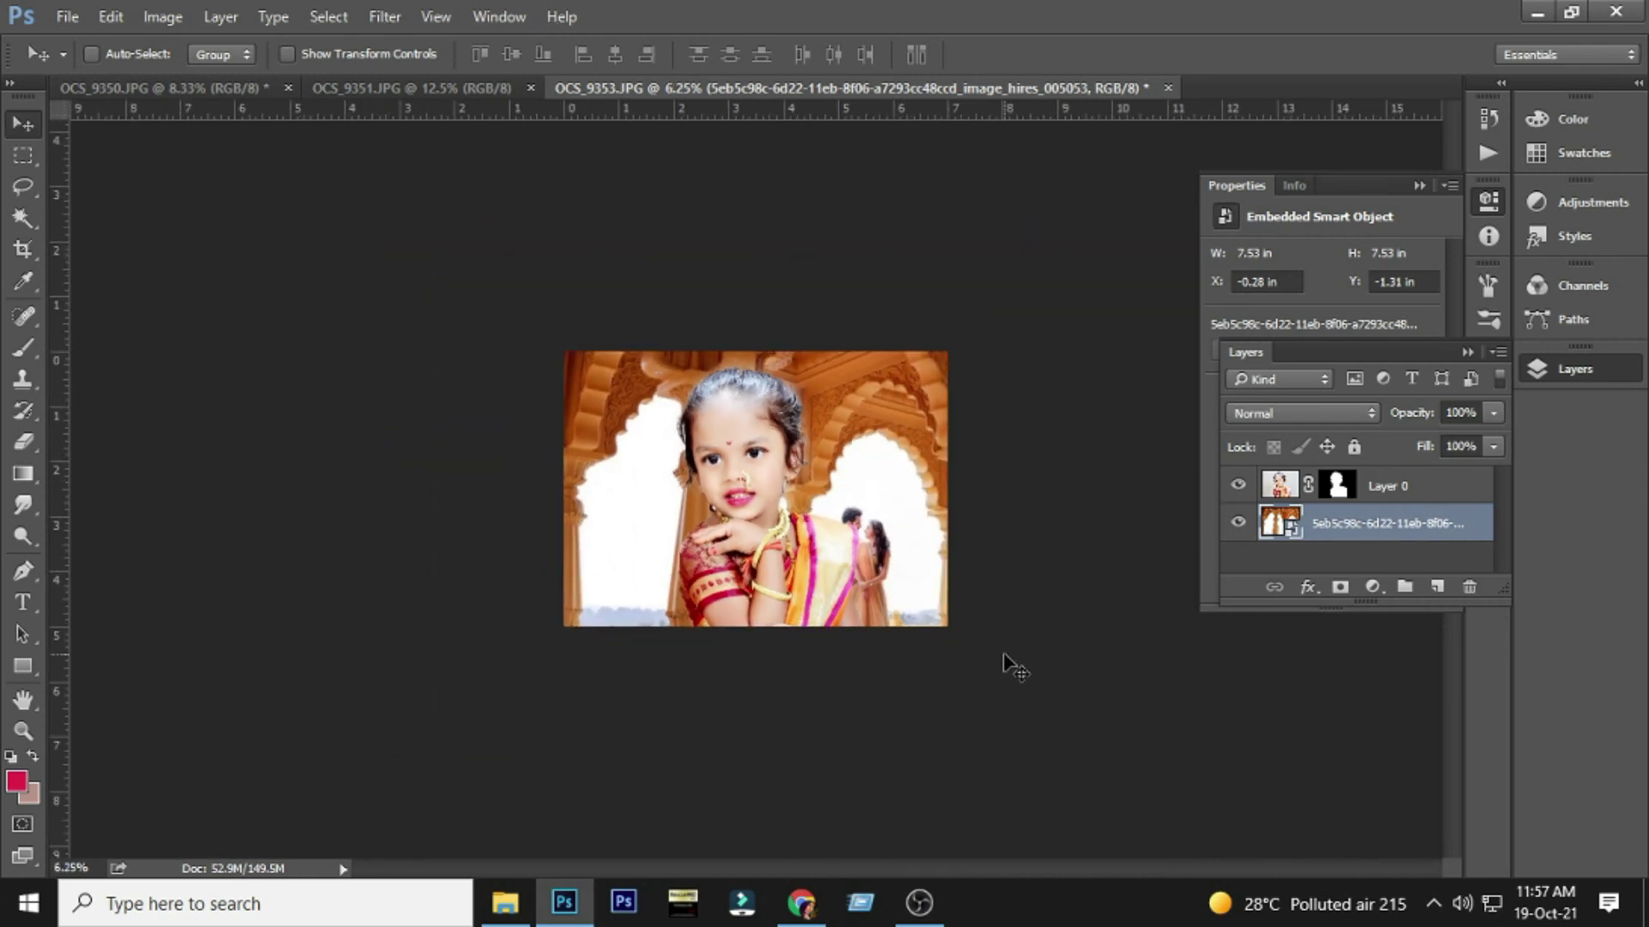
key("ctrl+t")
left_click_drag(953, 690, 1048, 773)
left_click_drag(831, 687, 838, 647)
key("Return")
key("ctrl+plus")
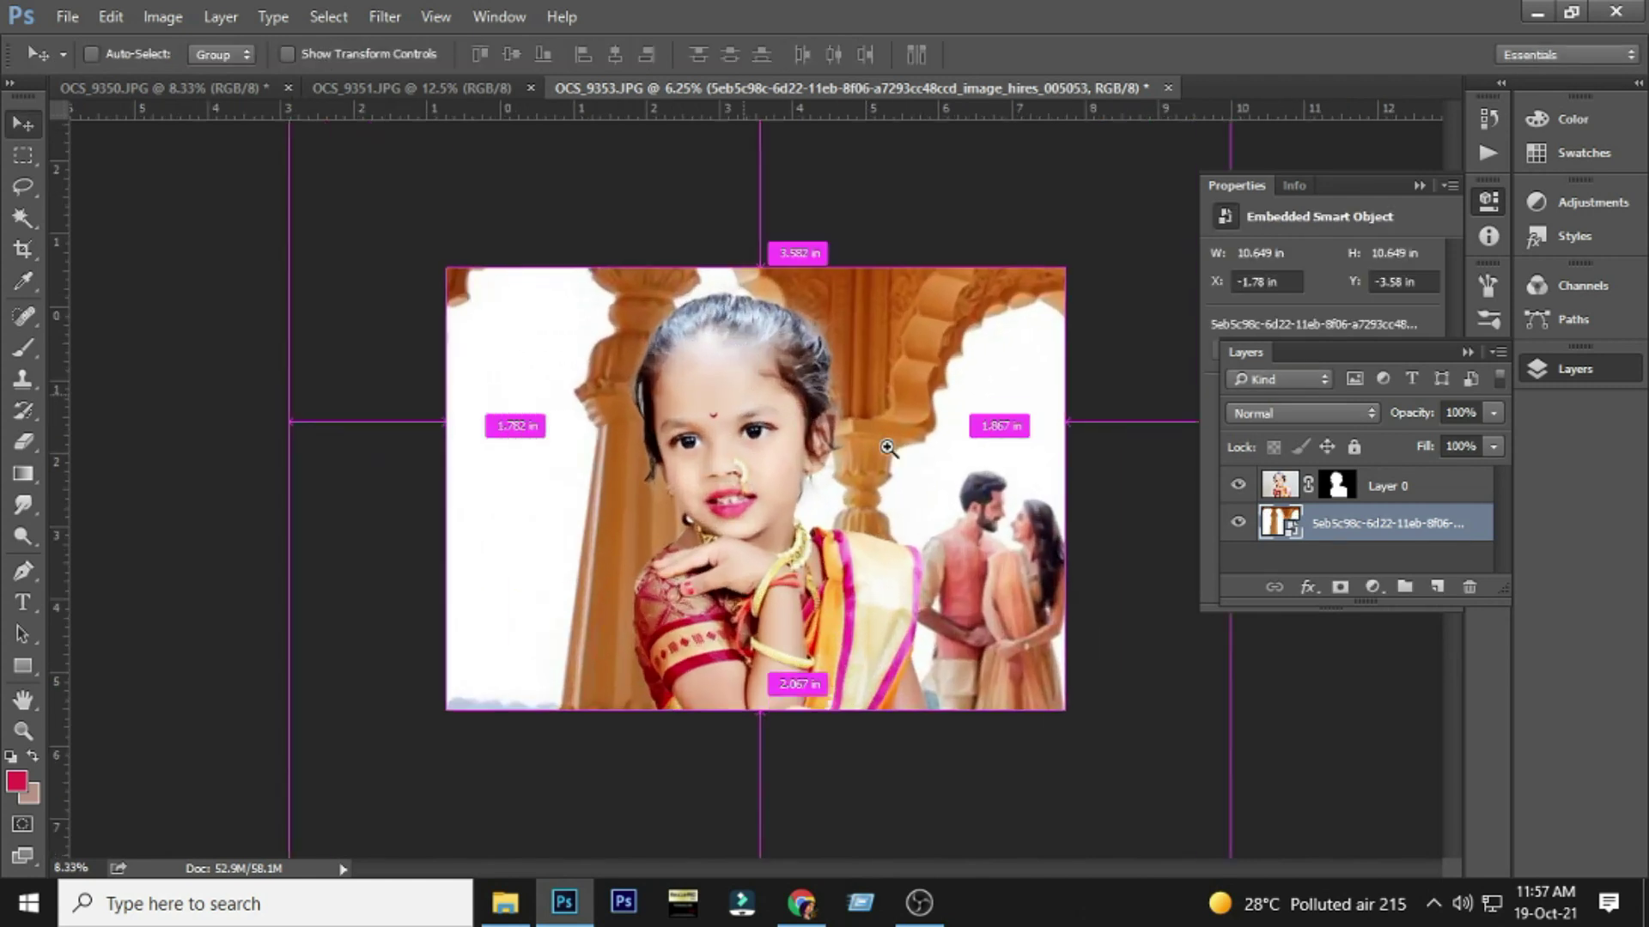
left_click_drag(882, 623, 910, 549)
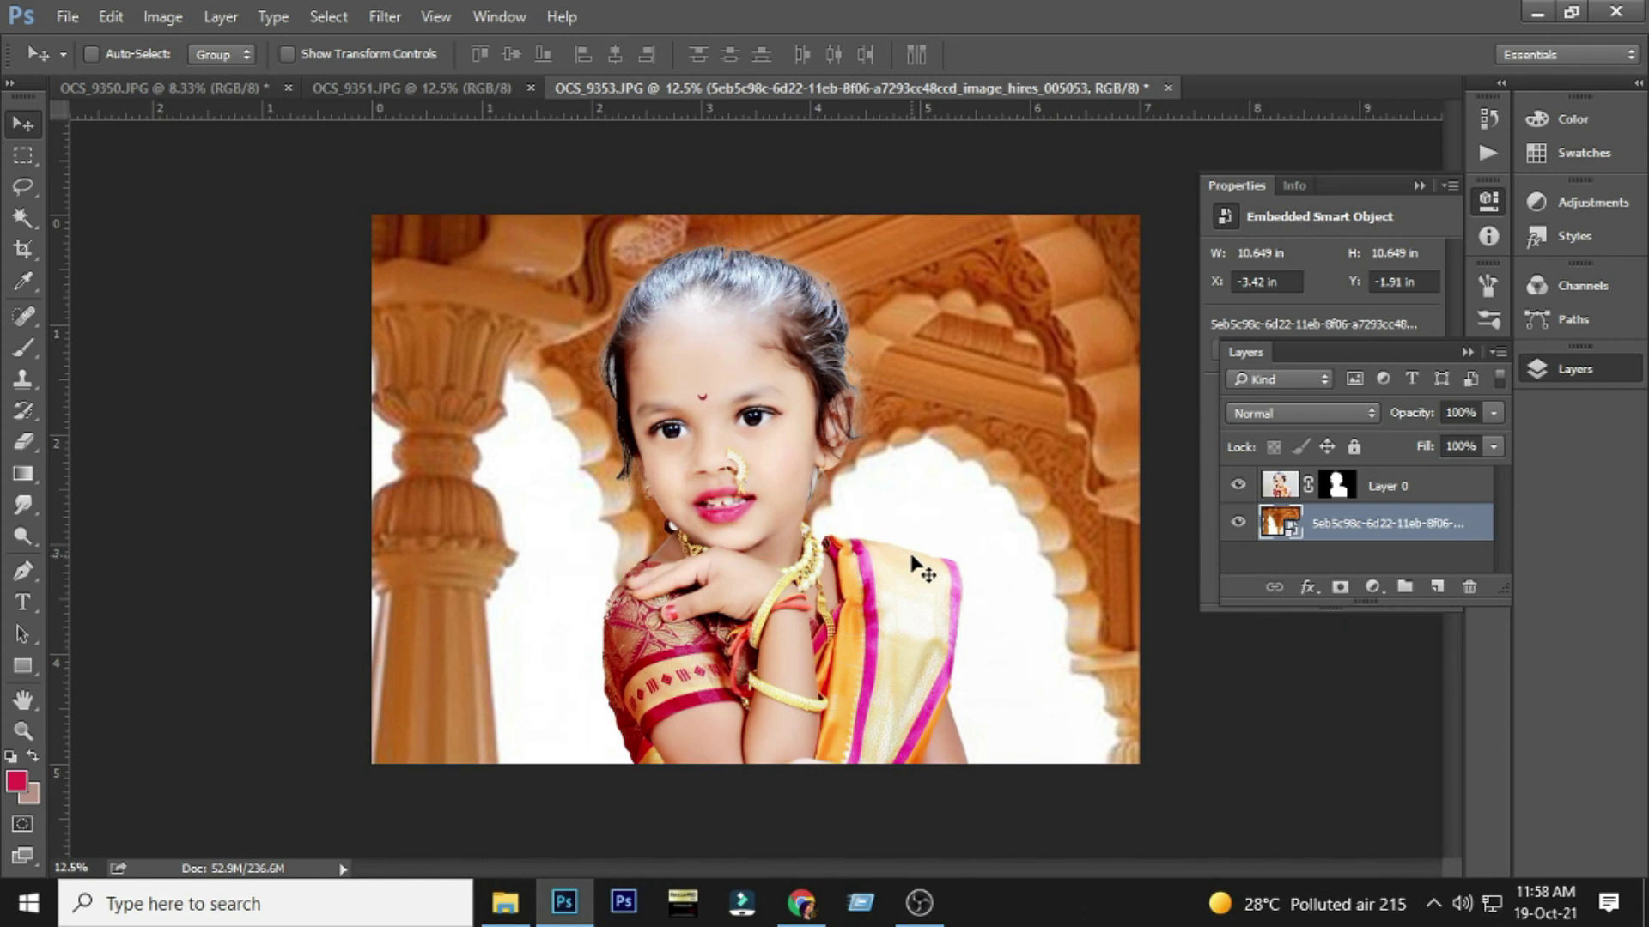
- Rasterize the palace layer and apply a Field Blur of 33 px with a light range of 191 to 255
right_click(1384, 527)
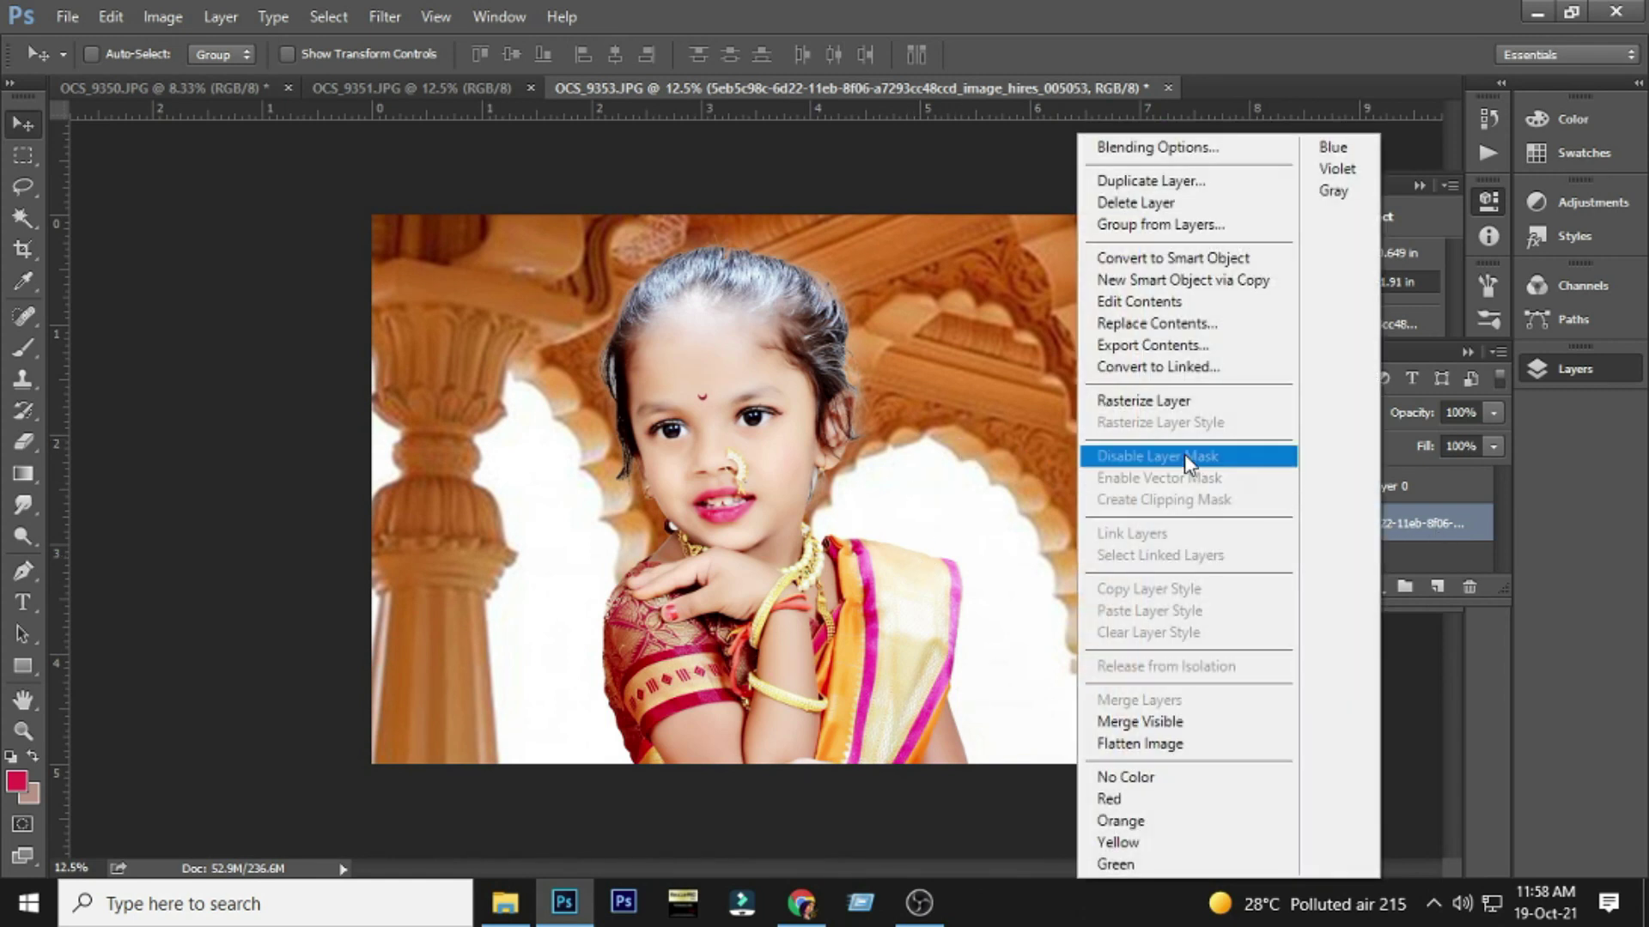
left_click(1154, 400)
left_click(364, 19)
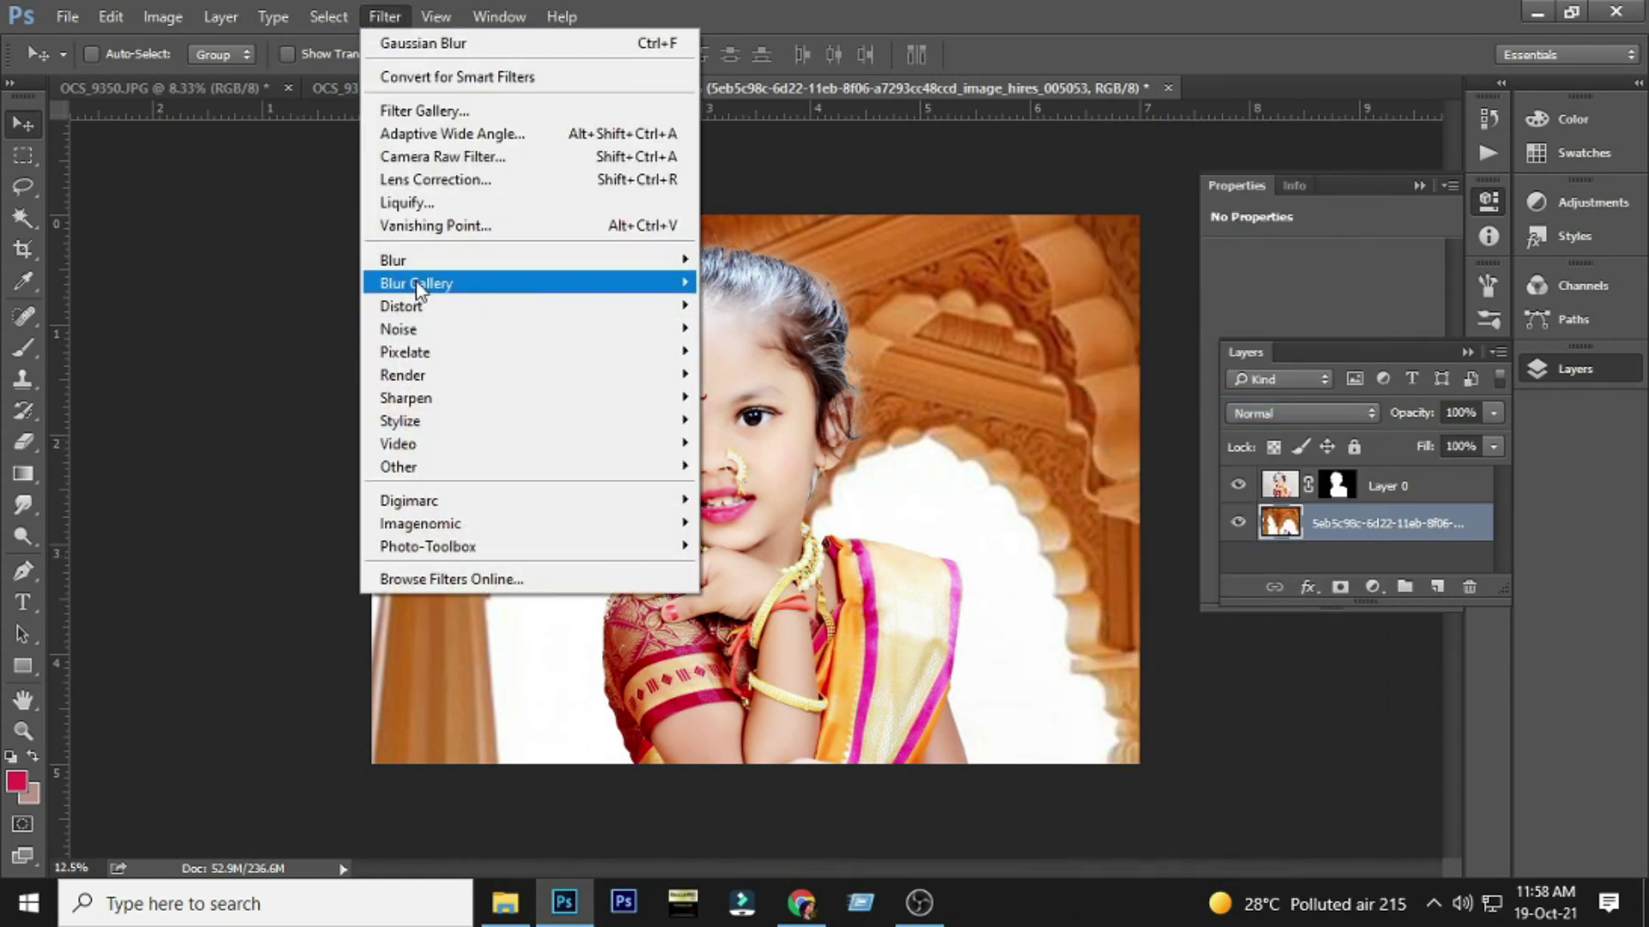
mouse_move(423, 268)
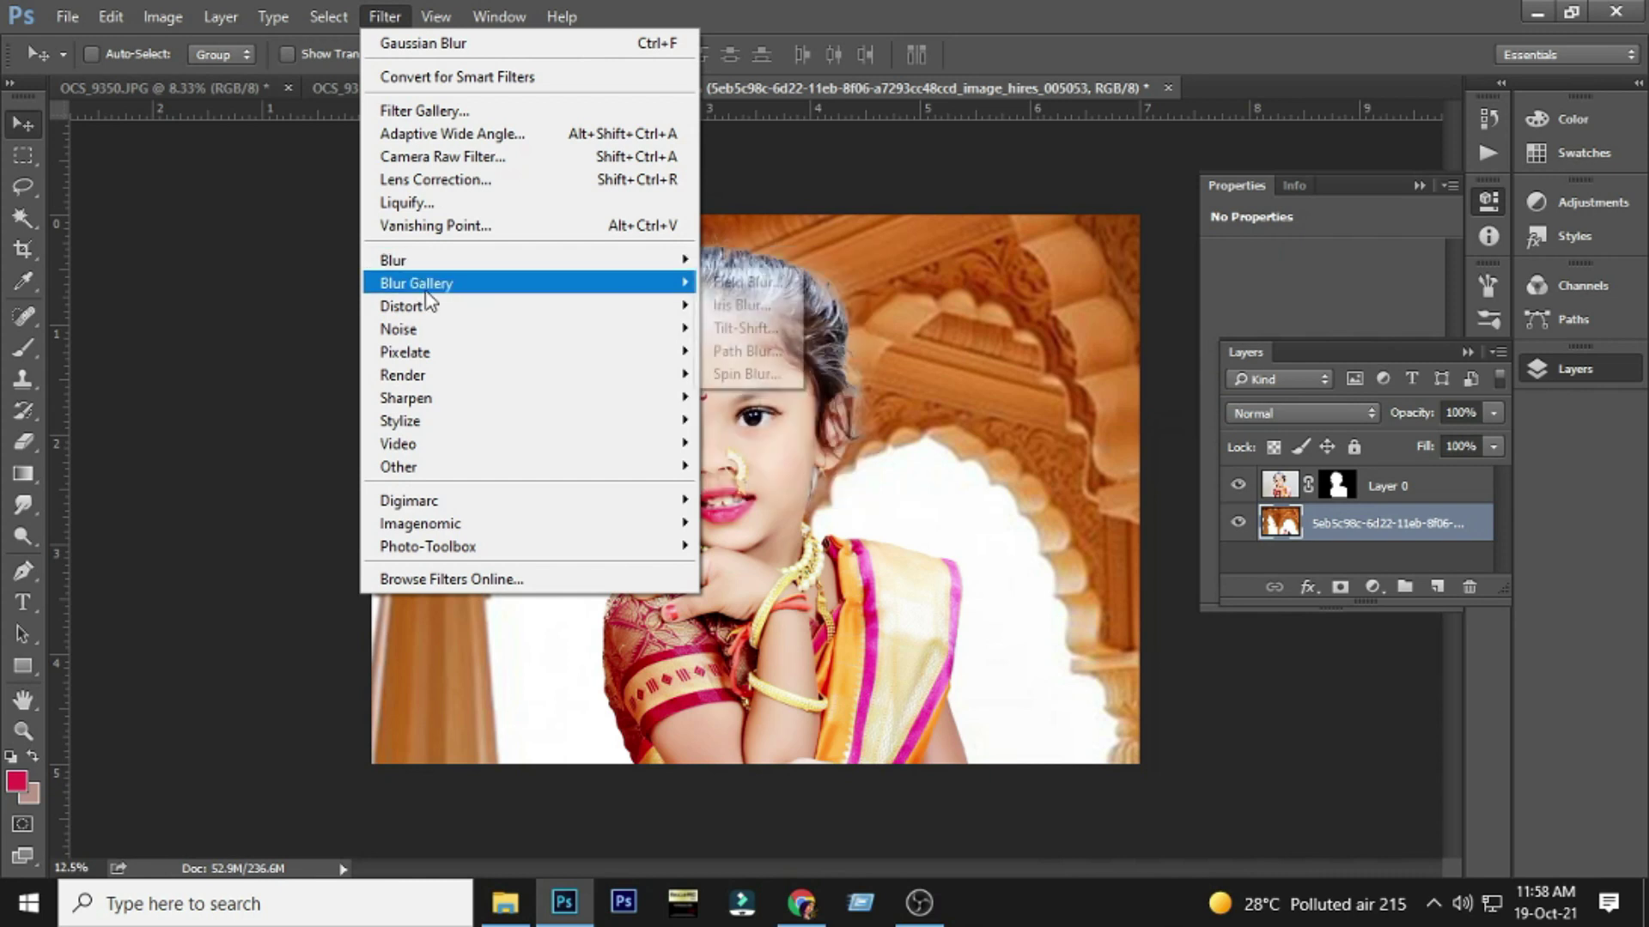
mouse_move(516, 287)
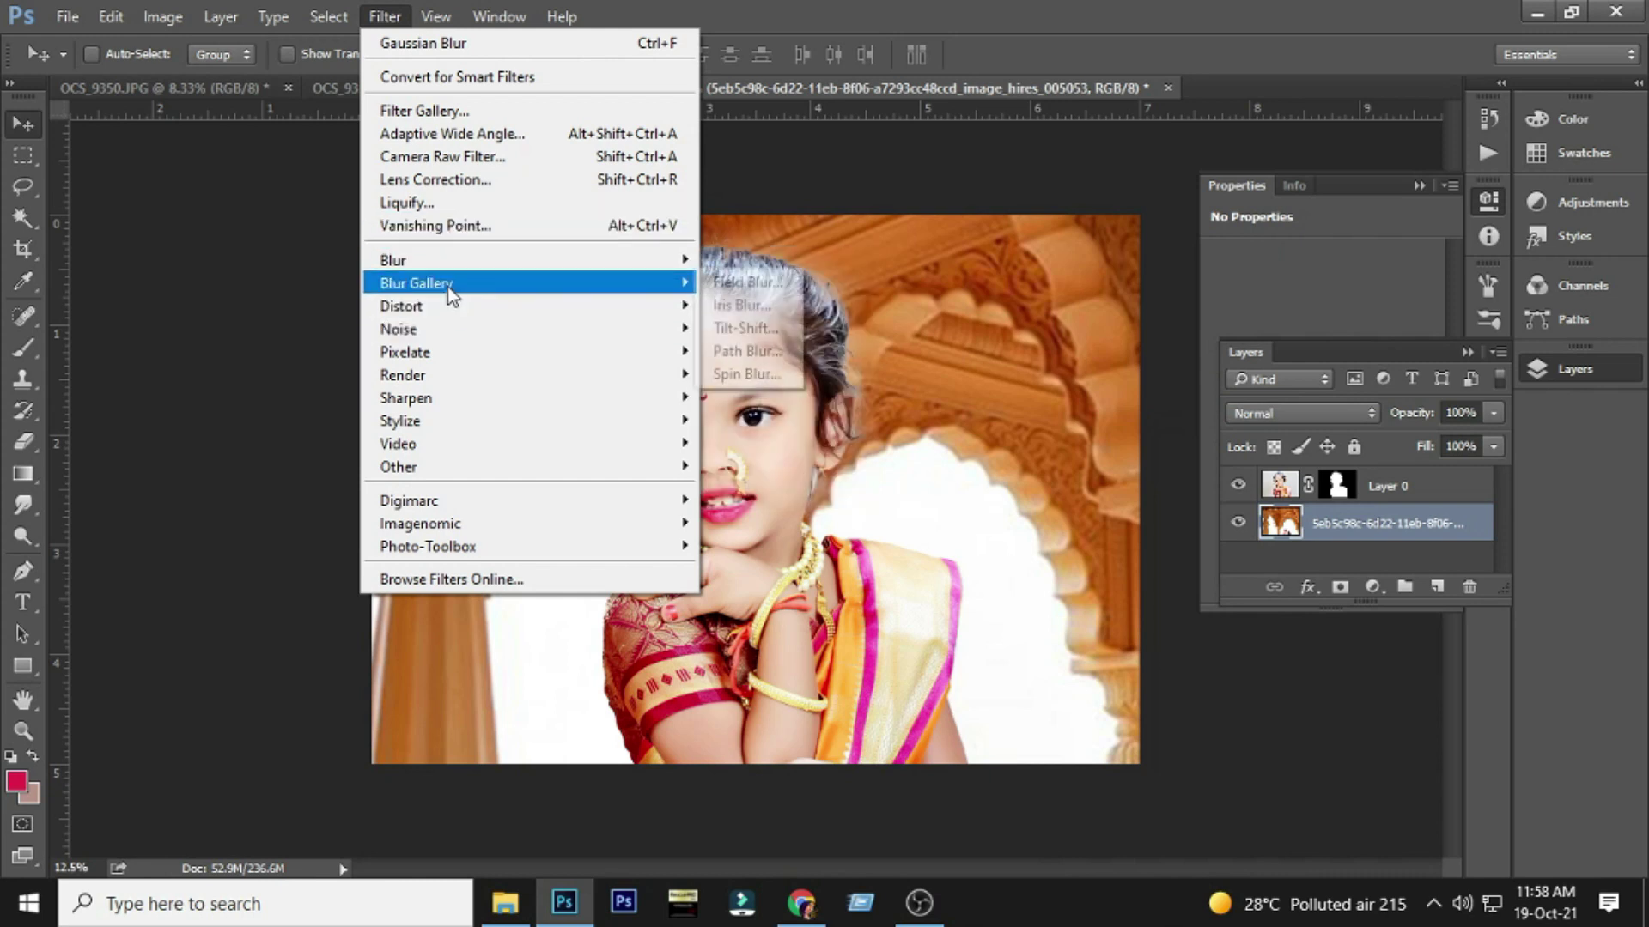
left_click(747, 283)
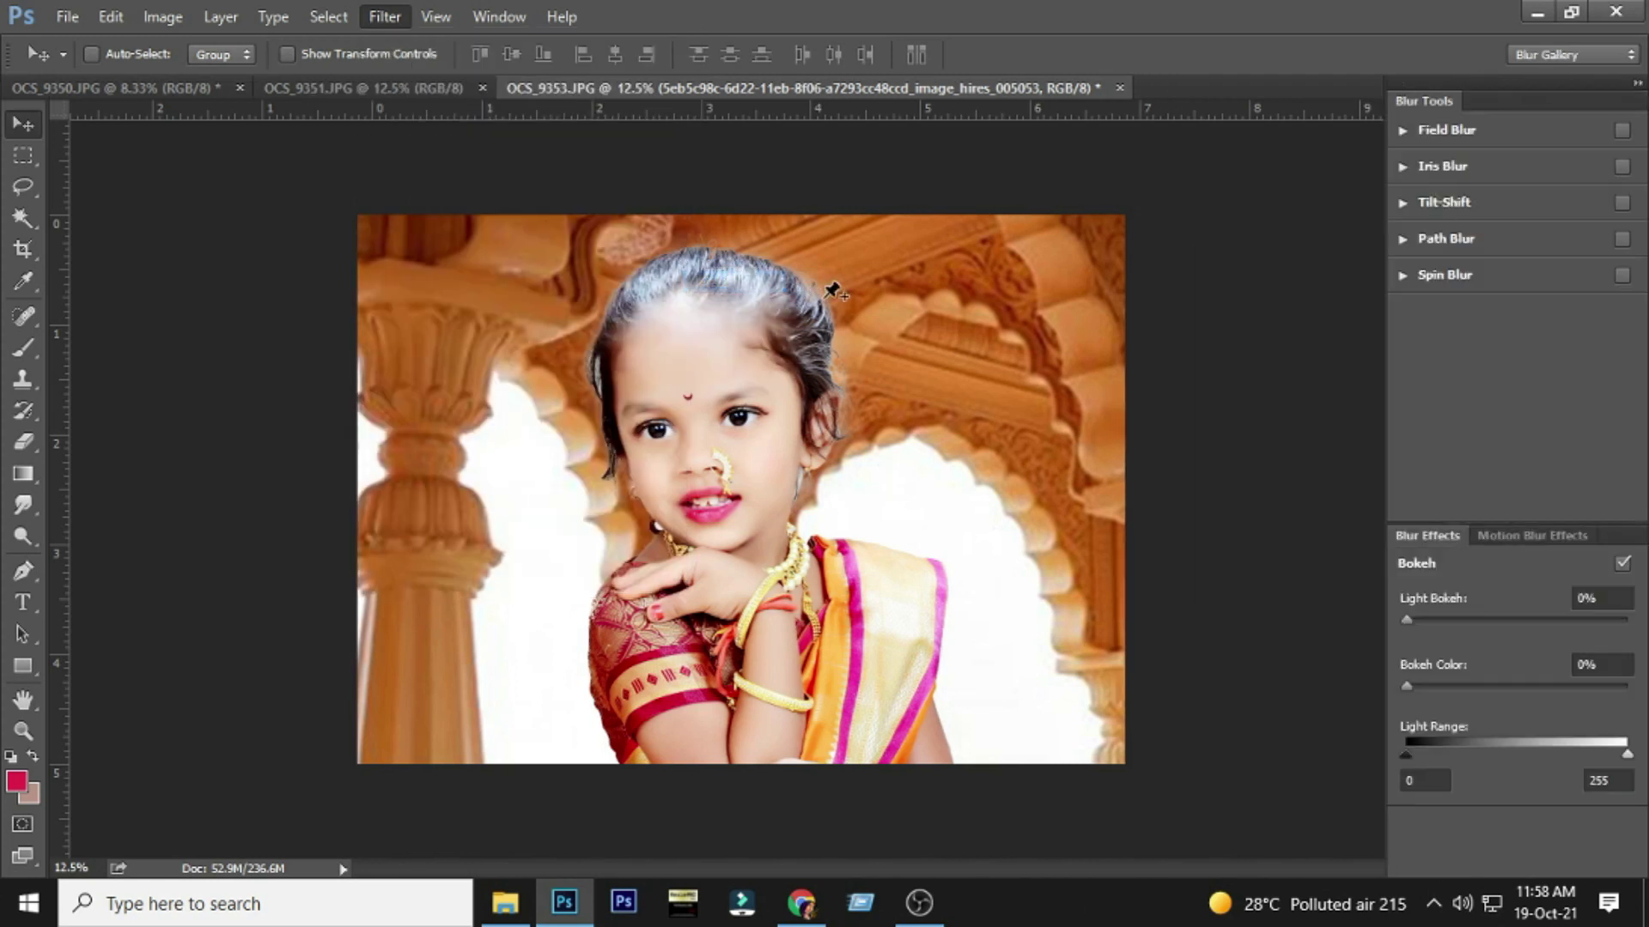
left_click_drag(1470, 181, 1497, 178)
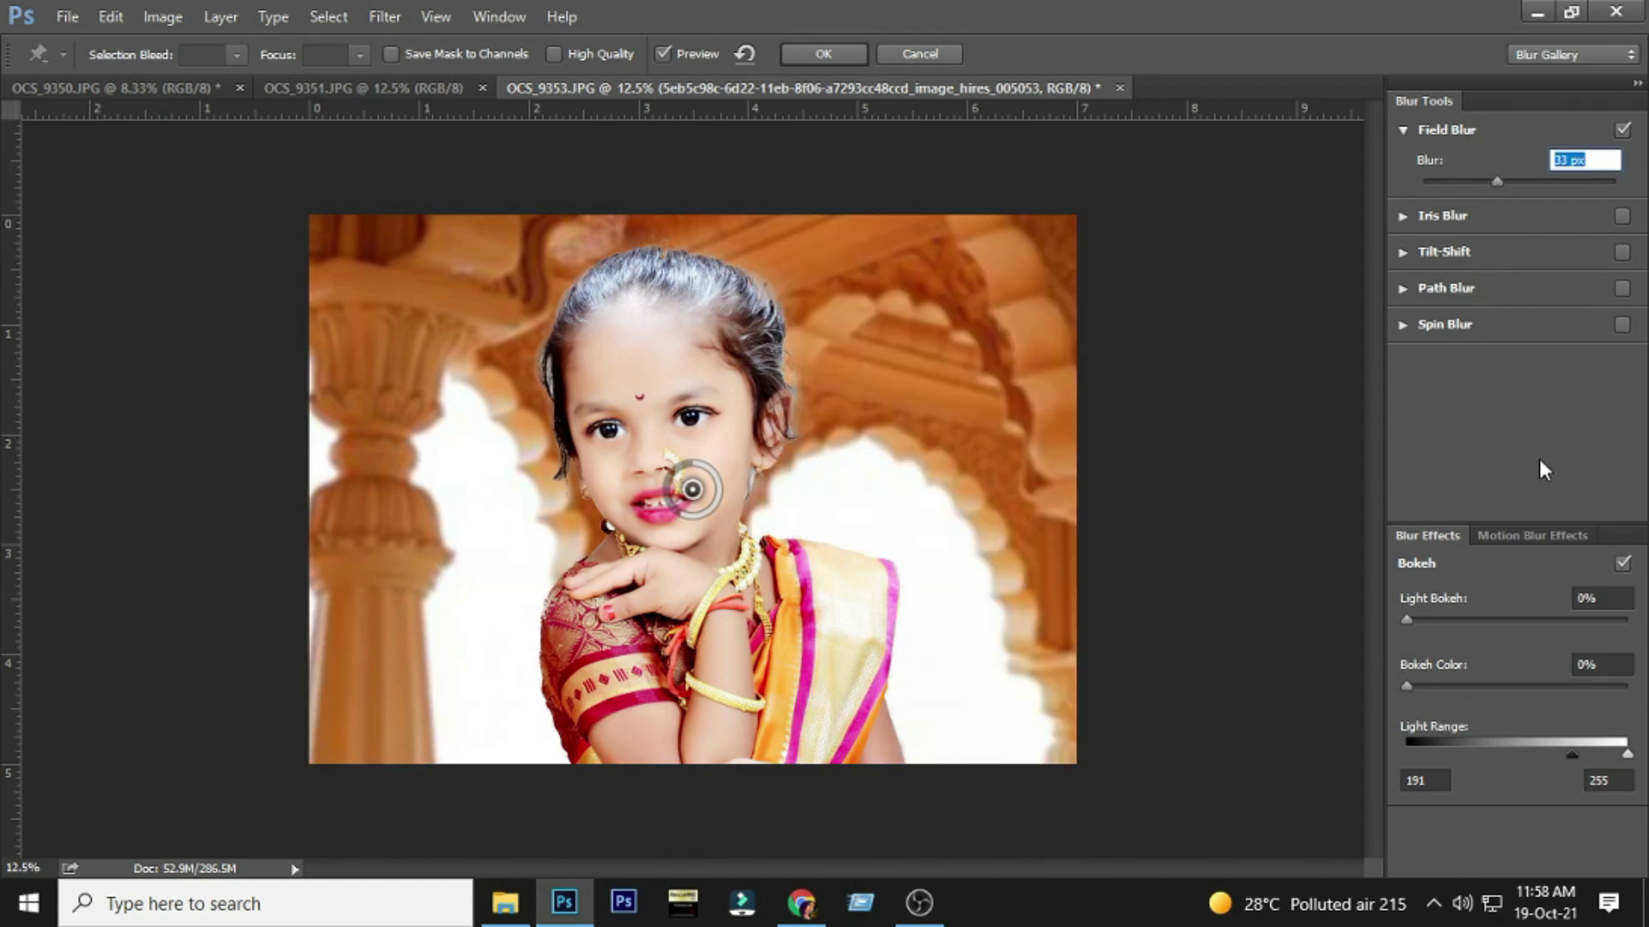
left_click(854, 54)
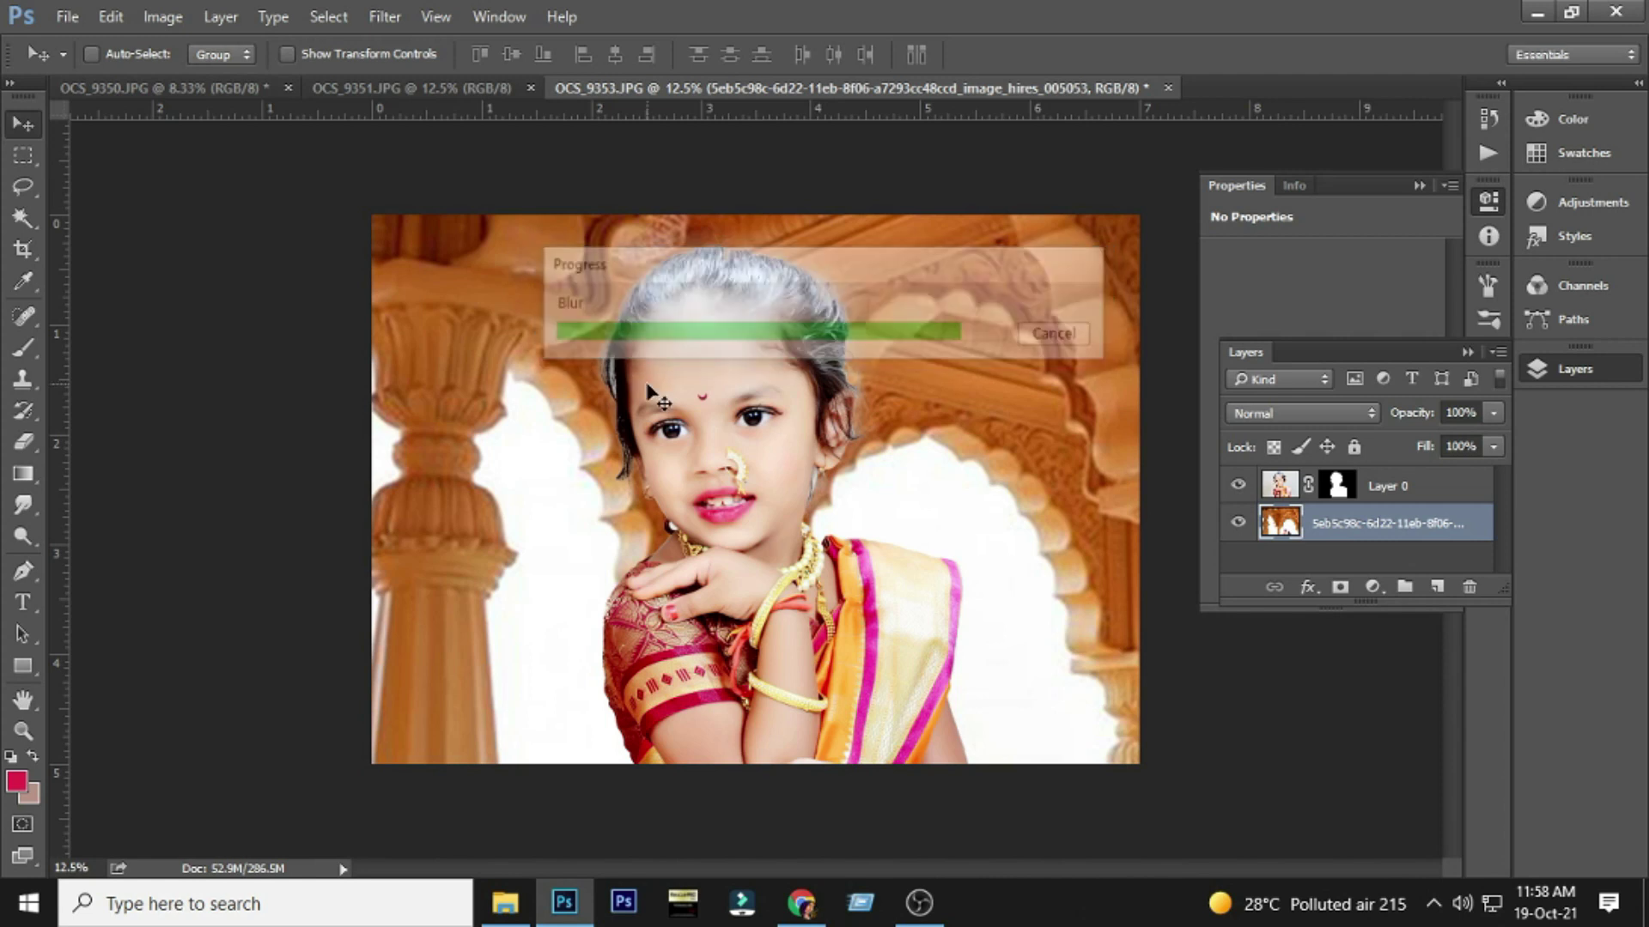
- Paint white on the girl's layer mask around her head and shoulders with a soft 2100 to 2300 px brush at 20% opacity
left_click(713, 325, "ctrl")
left_click(1337, 486)
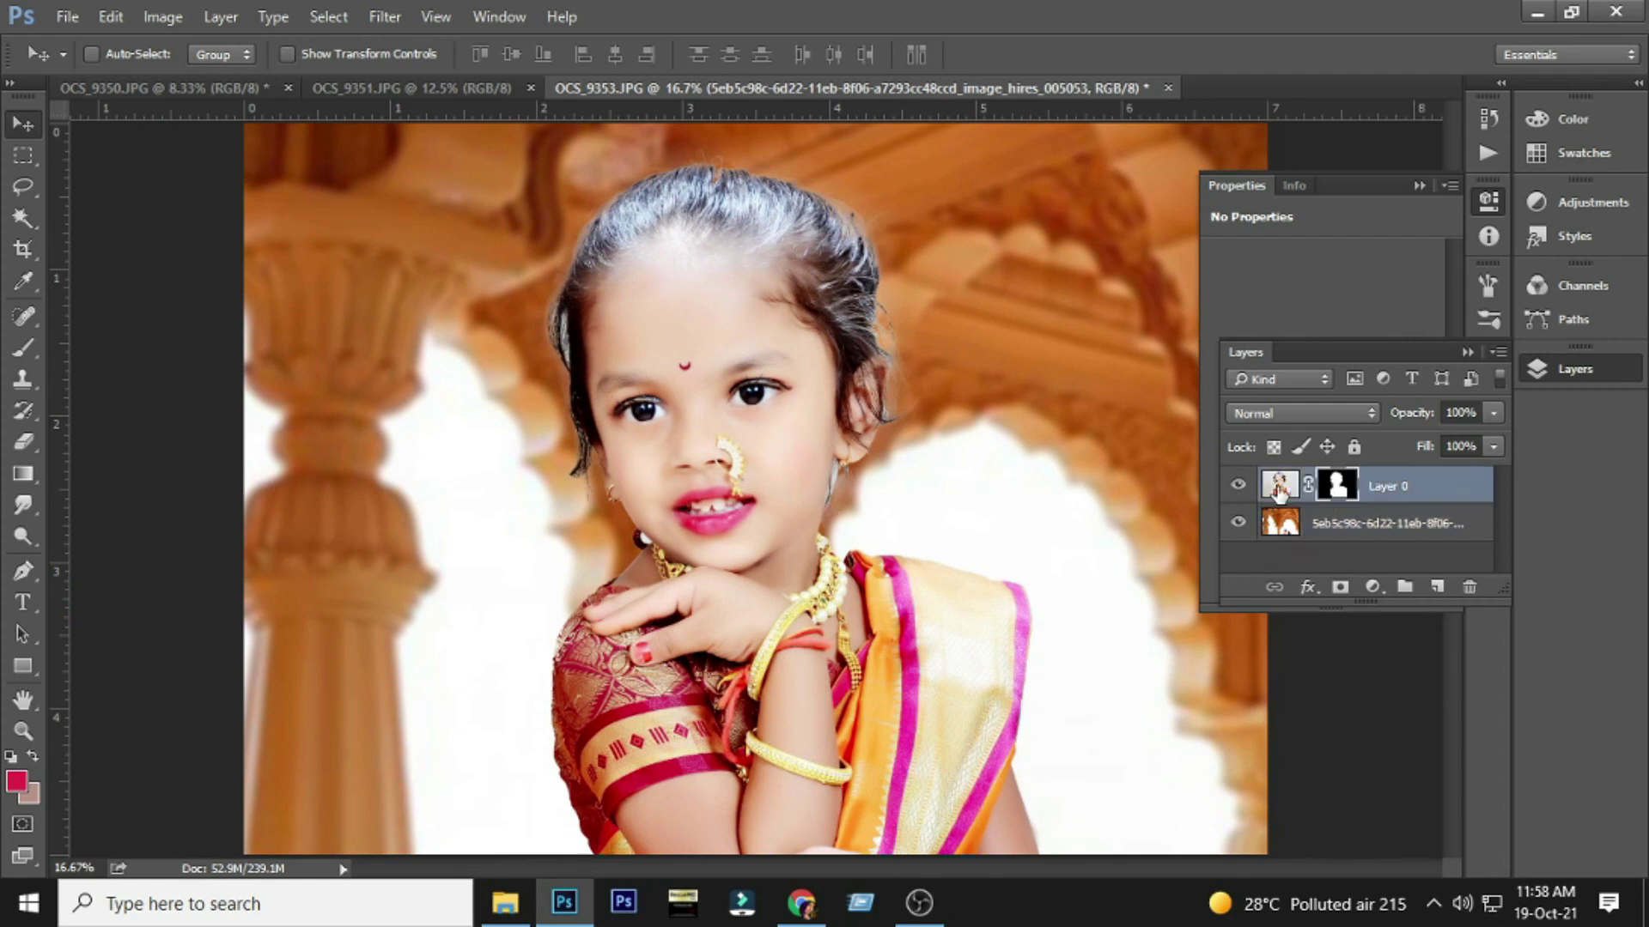
key("b")
key("d")
key("bracketright")
key("bracketright")
key("bracketright")
key("bracketright")
key("bracketright")
key("bracketright")
key("bracketright")
key("bracketright")
key("bracketright")
key("bracketright")
key("bracketright")
key("bracketright")
key("bracketright")
key("bracketright")
key("bracketright")
key("bracketright")
key("bracketright")
key("bracketright")
key("bracketright")
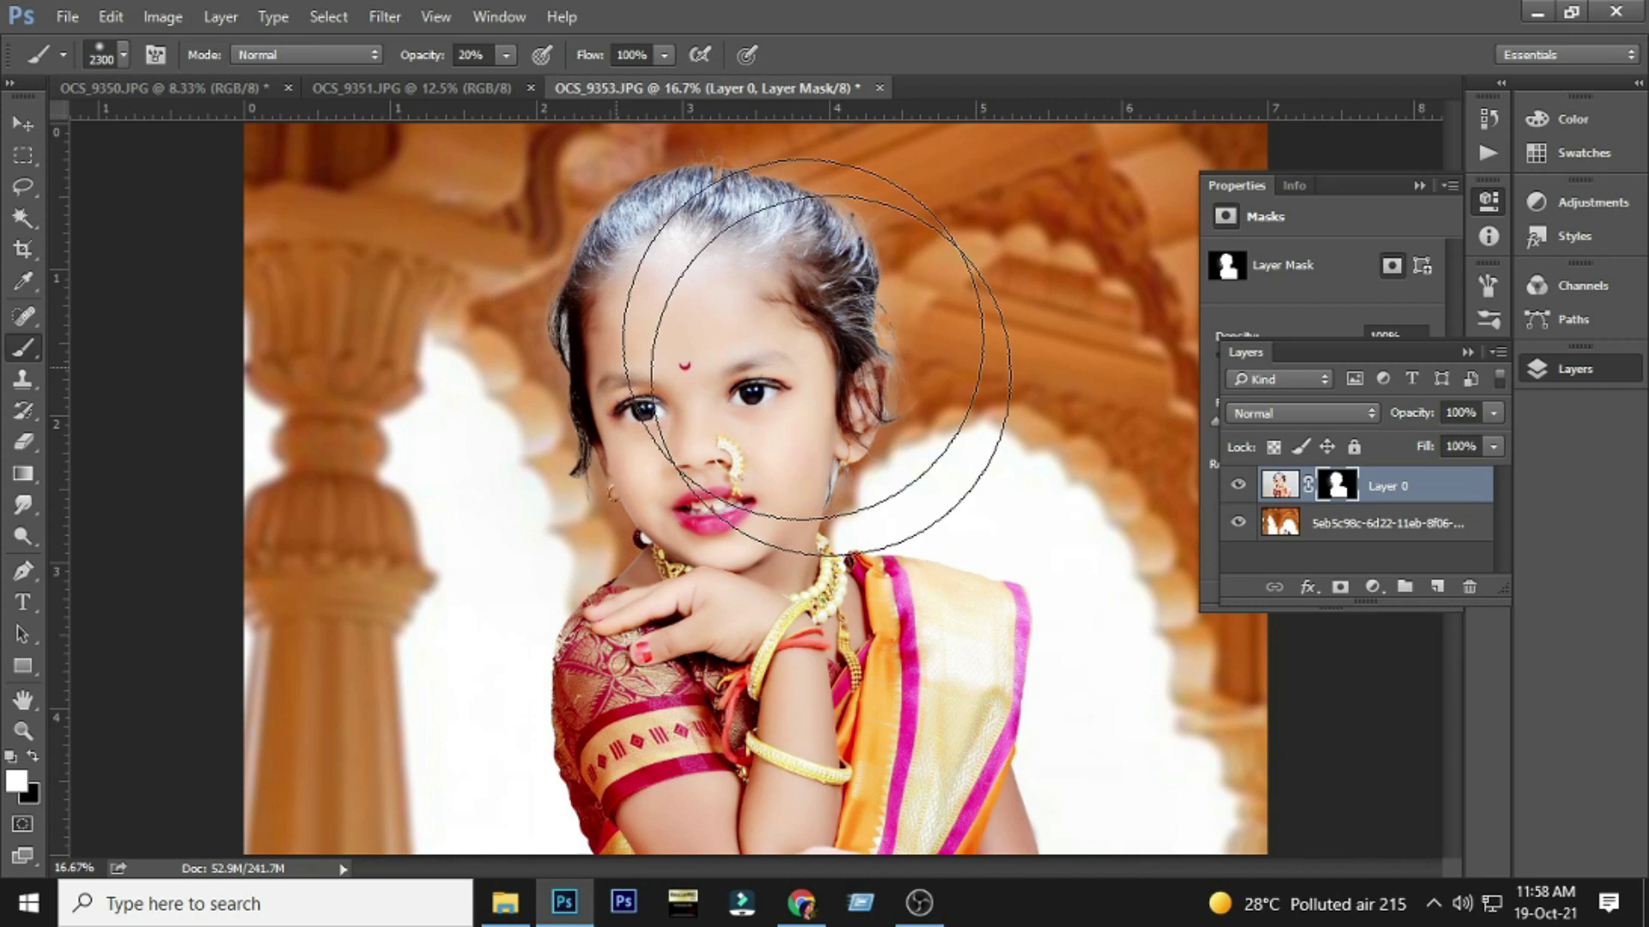
key("bracketleft")
key("bracketleft")
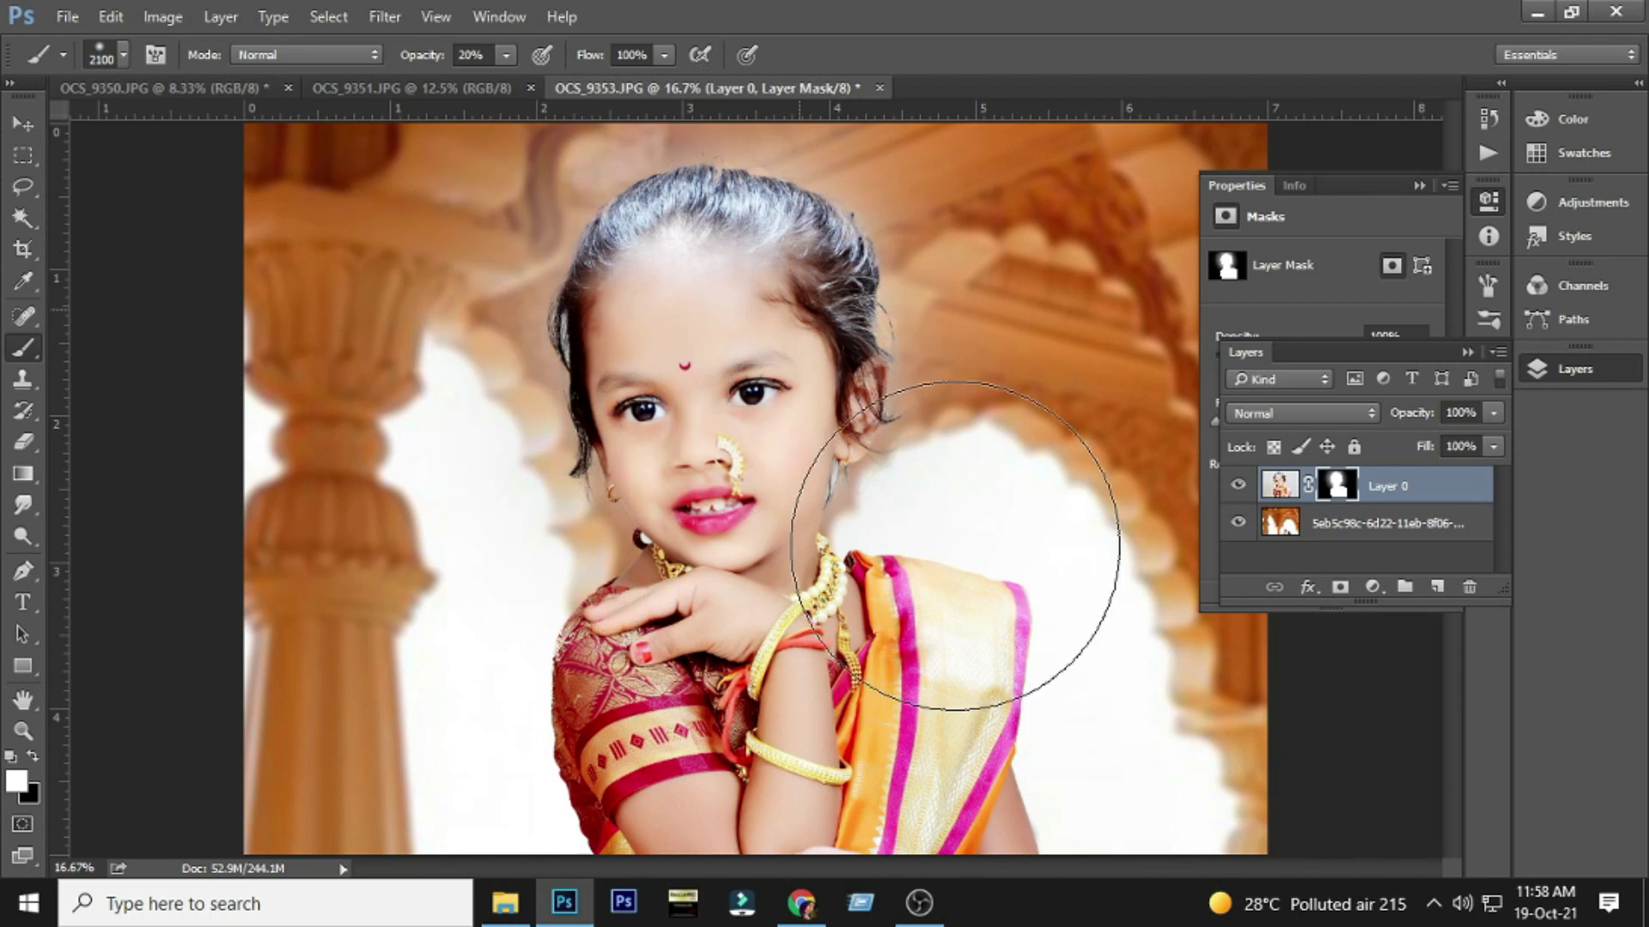
mouse_move(638, 519)
left_mouse_down()
mouse_move(607, 596)
mouse_move(633, 265)
mouse_move(699, 258)
mouse_move(779, 473)
left_mouse_up()
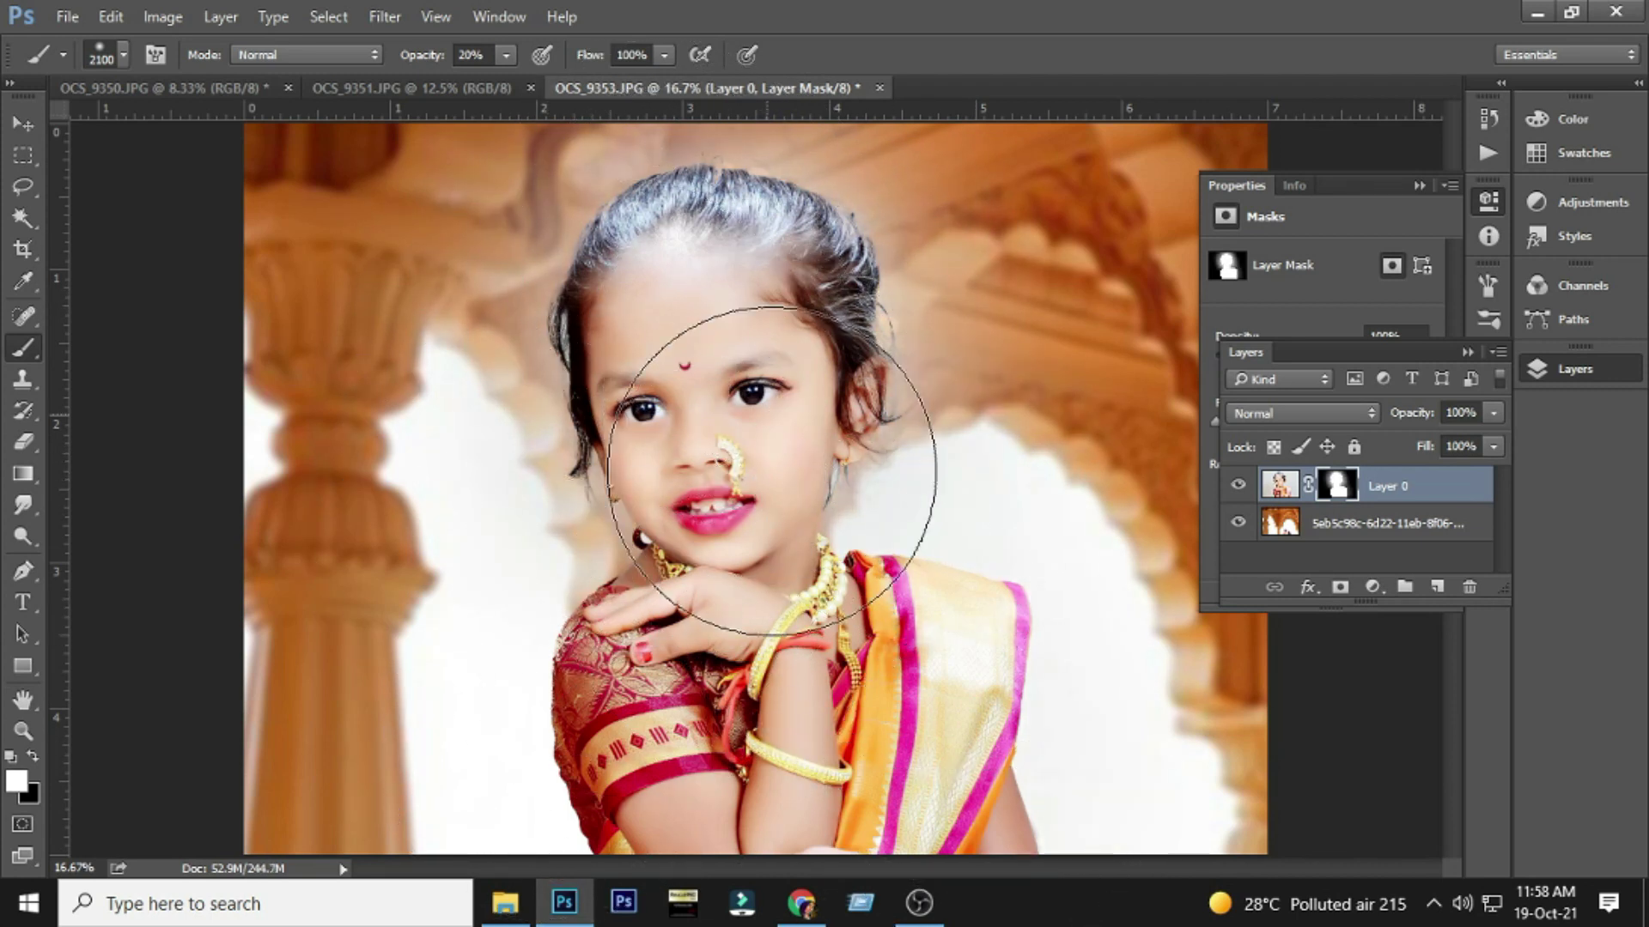
mouse_move(709, 349)
left_mouse_down()
mouse_move(526, 662)
mouse_move(655, 633)
mouse_move(588, 645)
left_mouse_up()
- Paint black on the girl's layer mask beside her ear and neck with a soft 600 px brush at 20% opacity
key("bracketleft")
key("bracketleft")
key("bracketleft")
key("bracketleft")
key("bracketleft")
key("bracketleft")
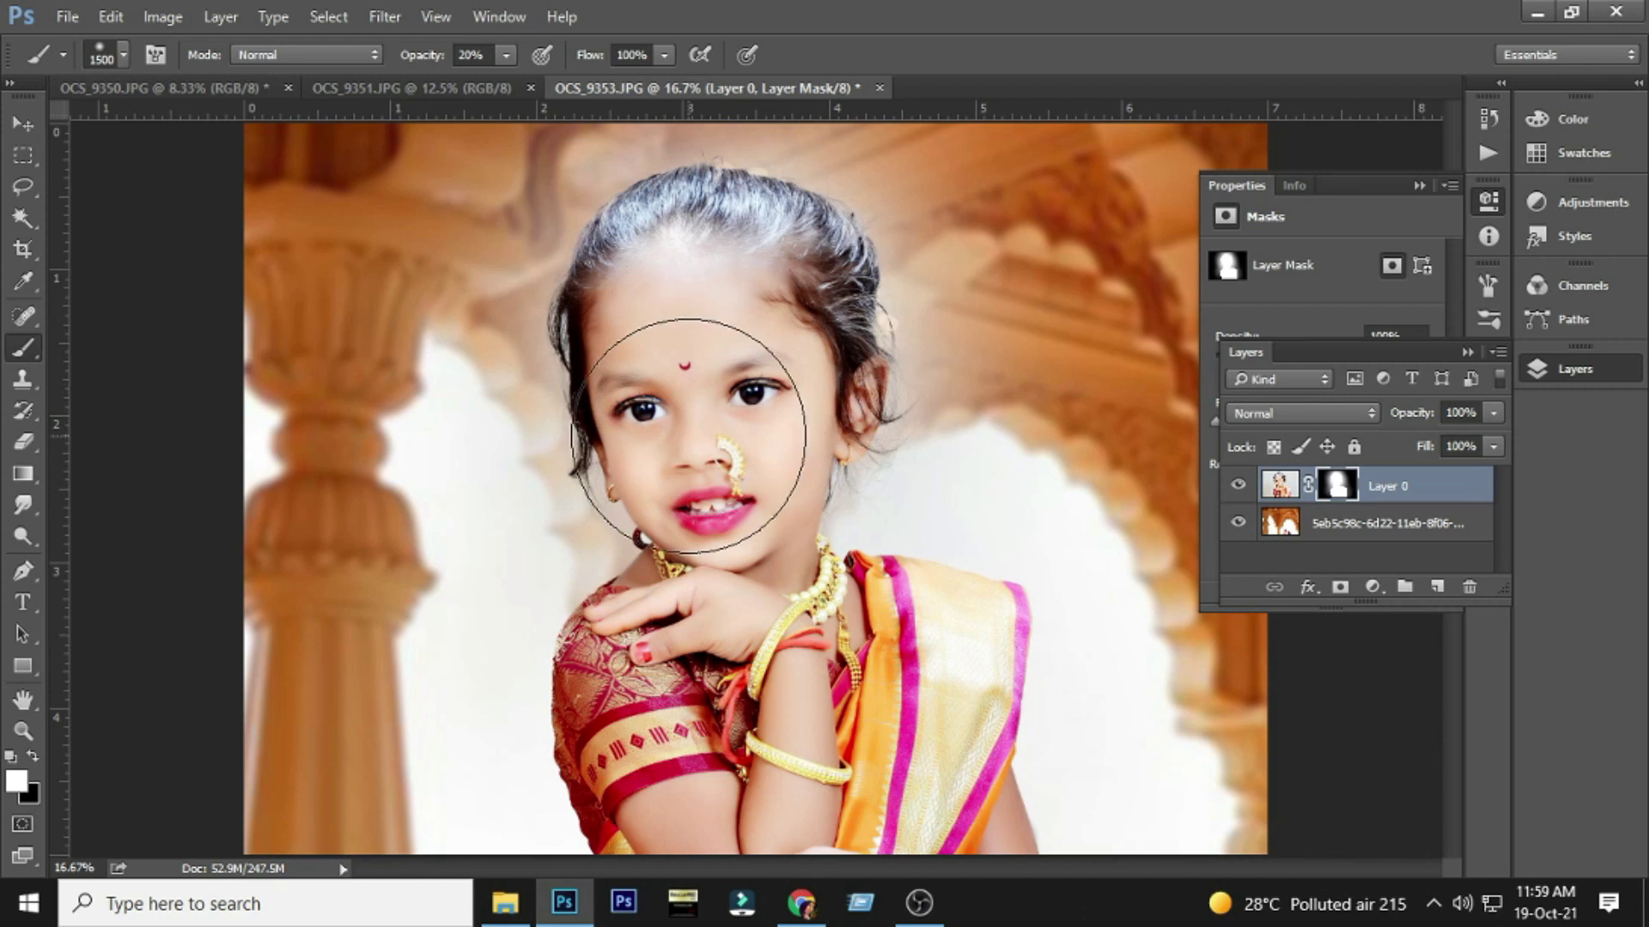
key("v")
key("ctrl+minus")
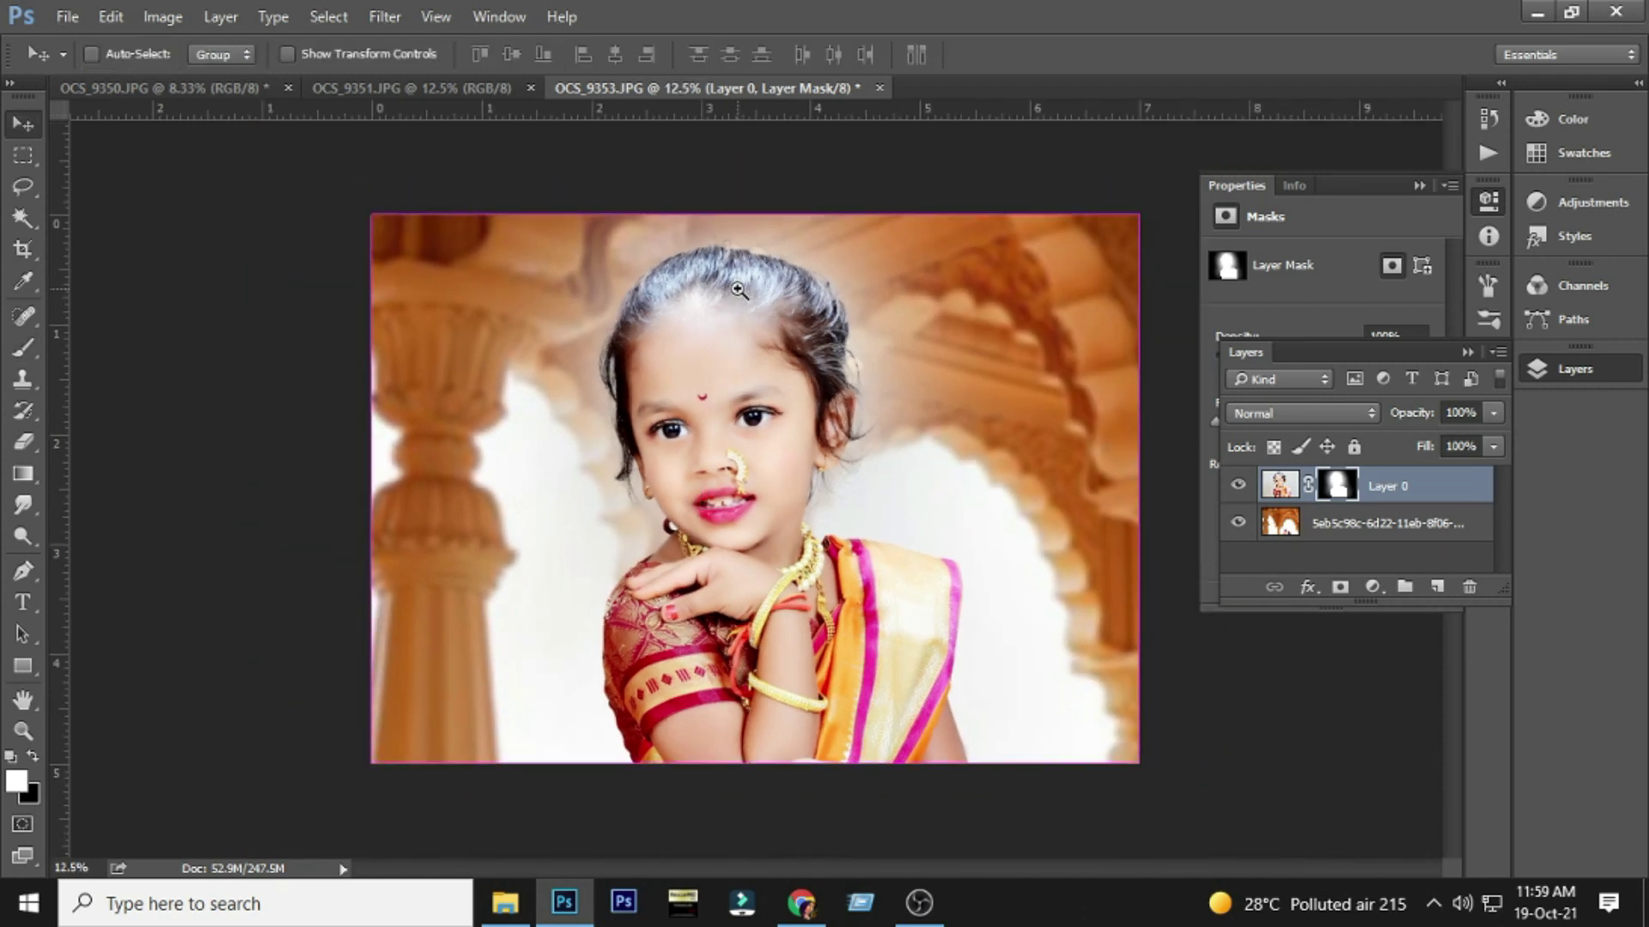
key("ctrl+plus")
key("b")
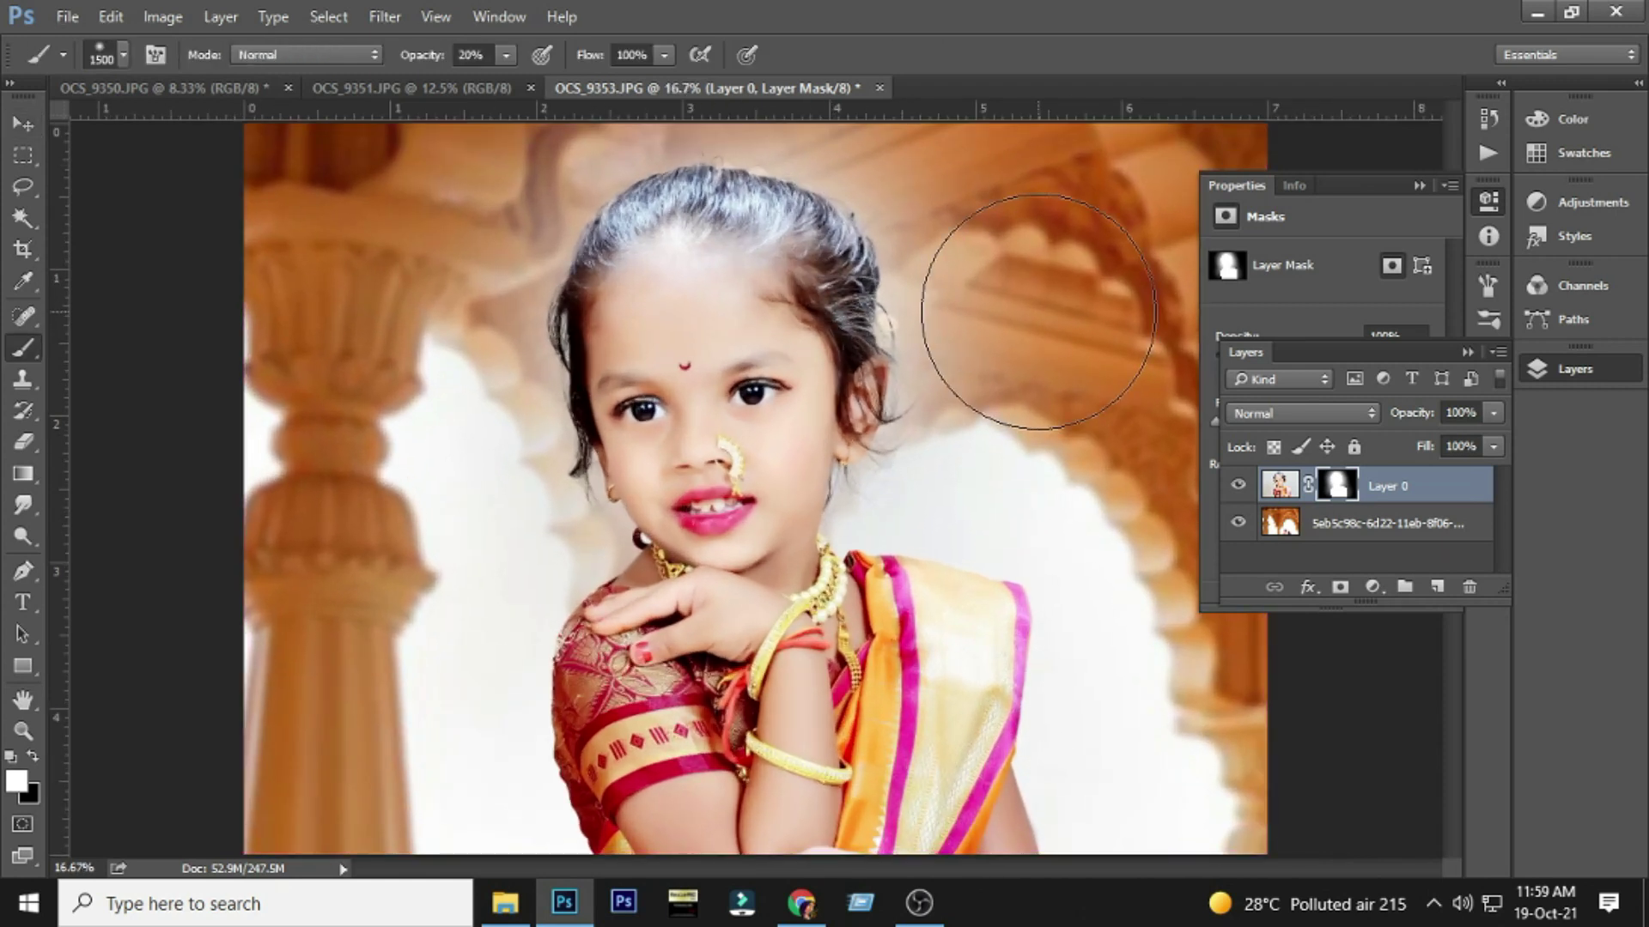
key("bracketleft")
key("bracketleft")
key("bracketleft")
key("bracketleft")
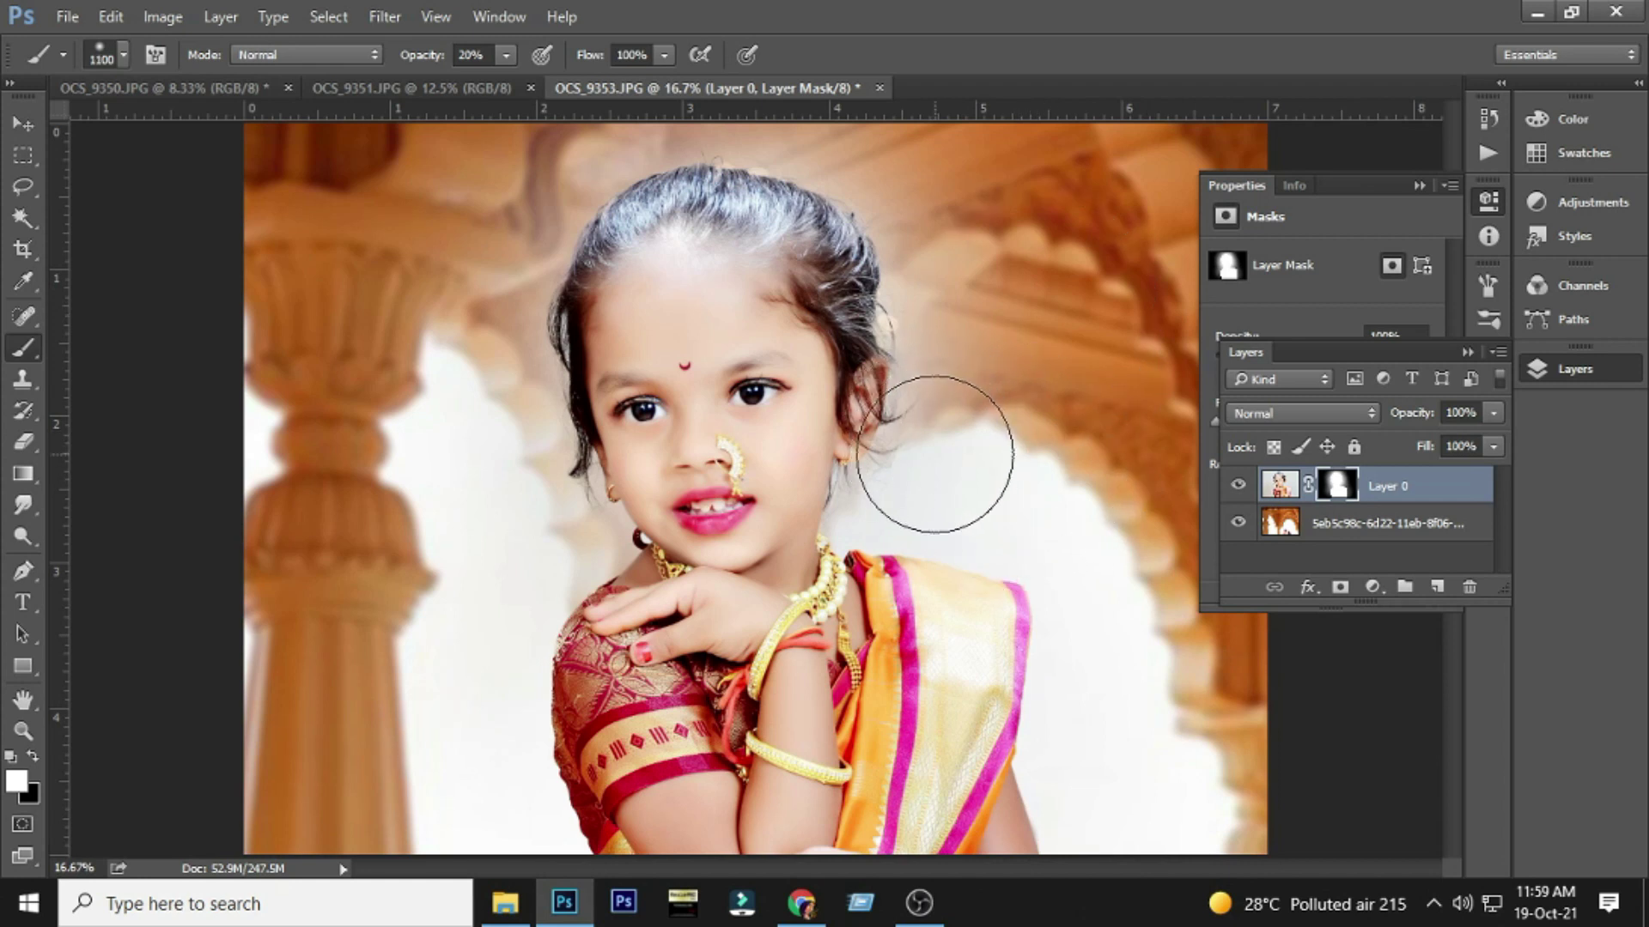
key("bracketleft")
key("bracketleft")
key("bracketright")
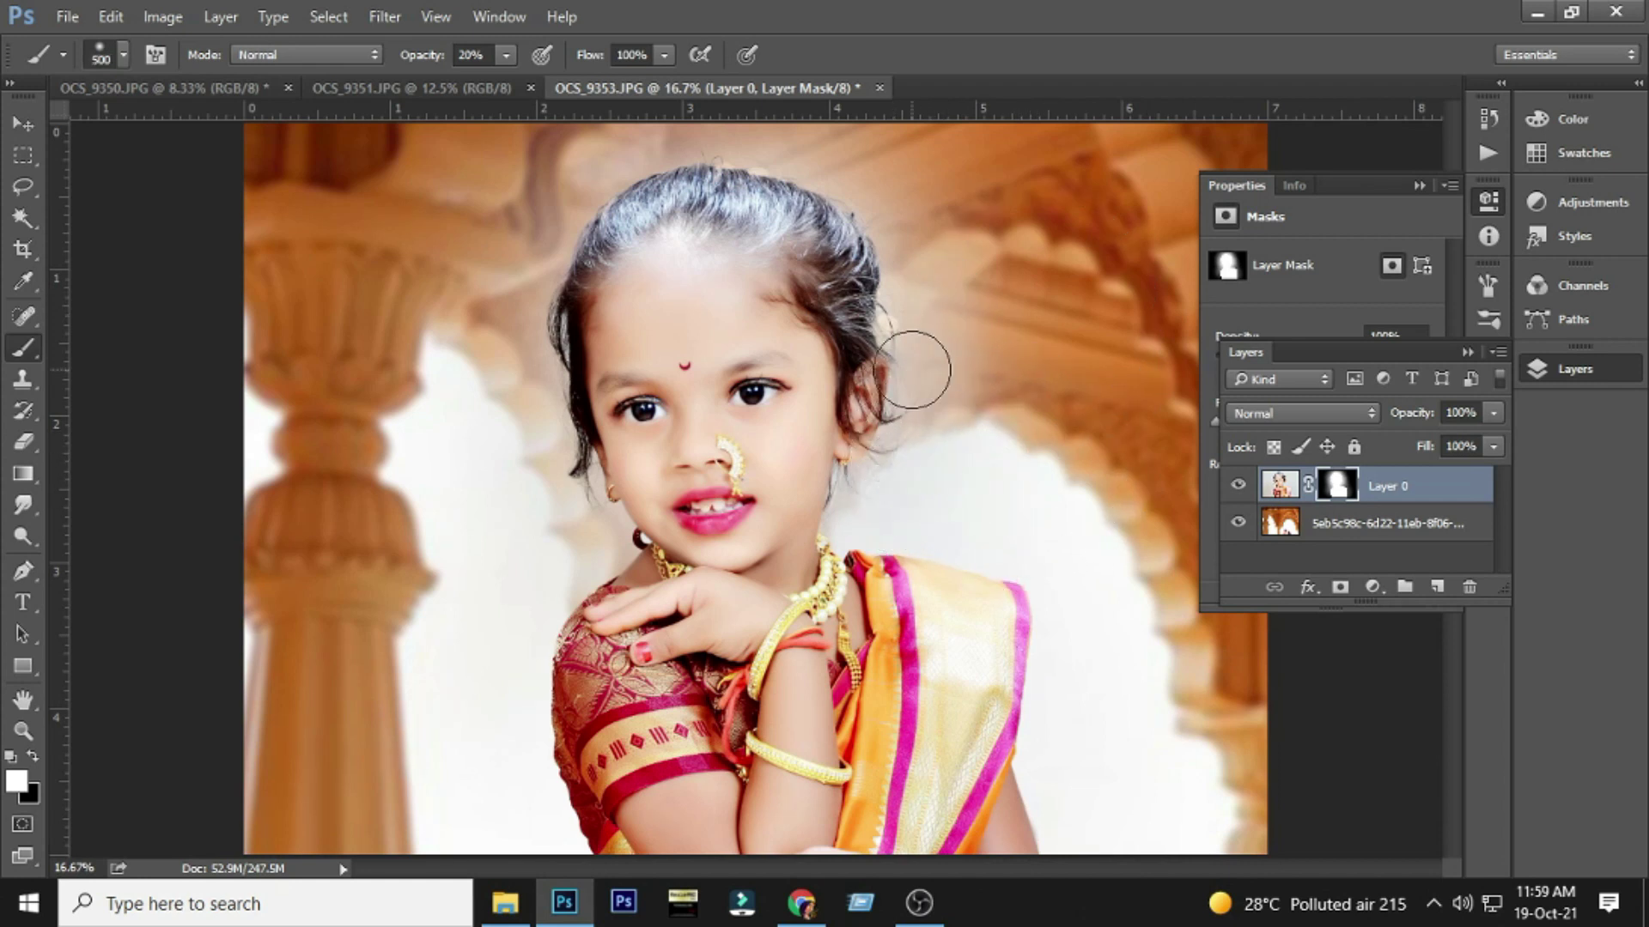
key("x")
mouse_move(910, 471)
left_mouse_down()
mouse_move(940, 247)
mouse_move(935, 461)
left_mouse_up()
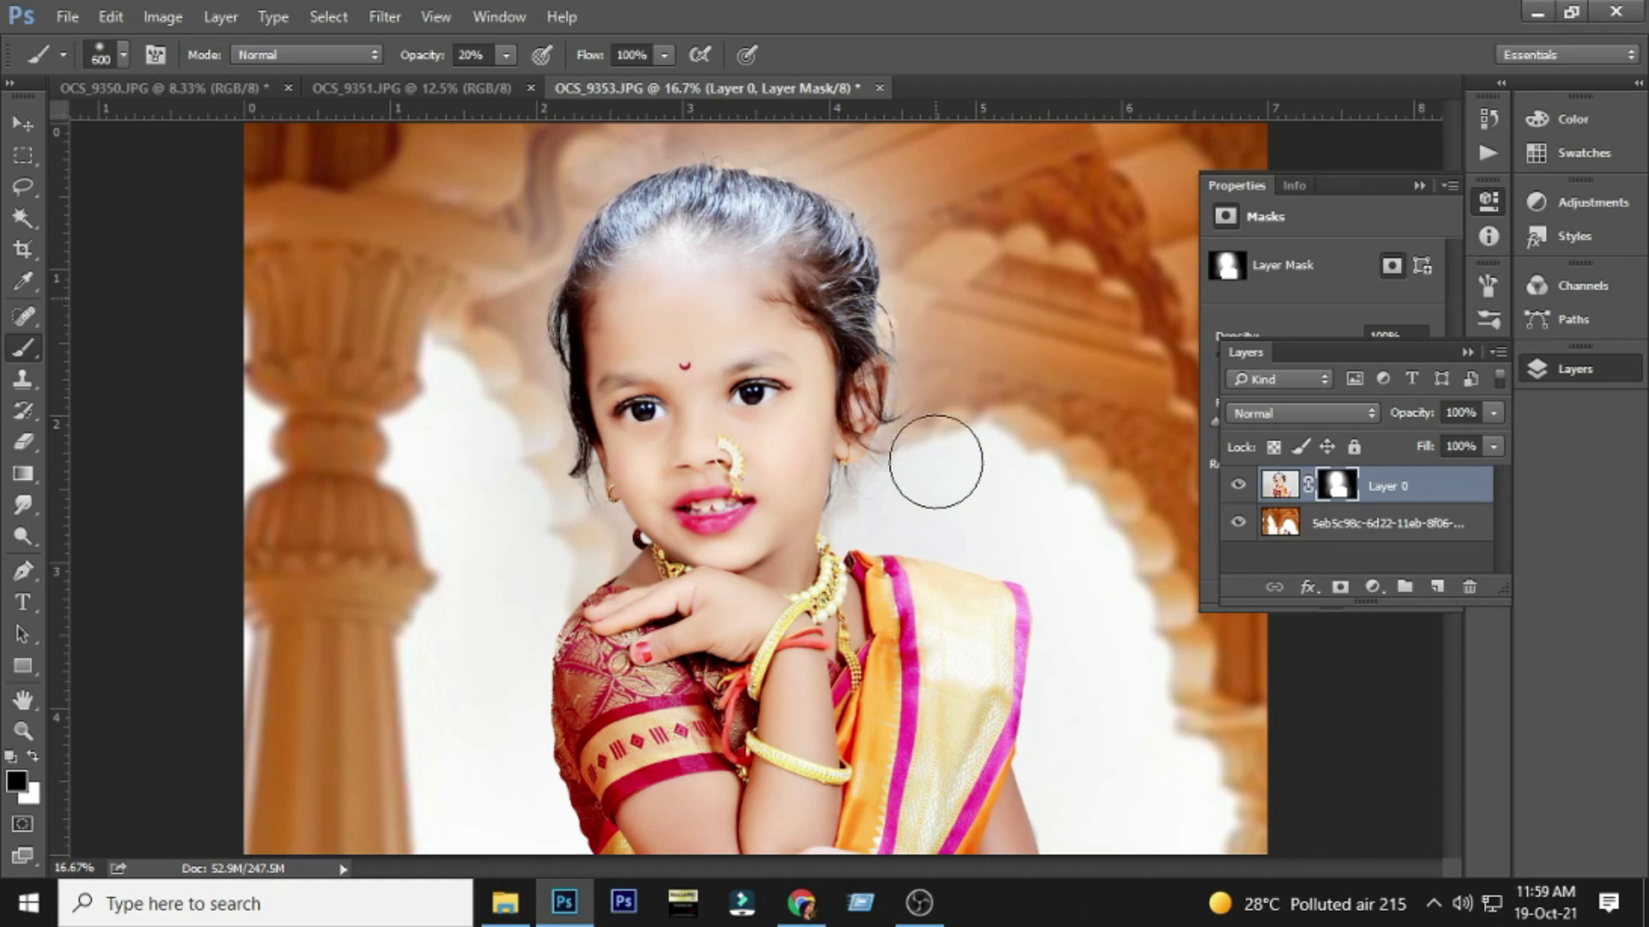
- Refine the mask in black beside the back of her hair and merge the visible layers into one
key("f")
left_click_drag(948, 250, 857, 465)
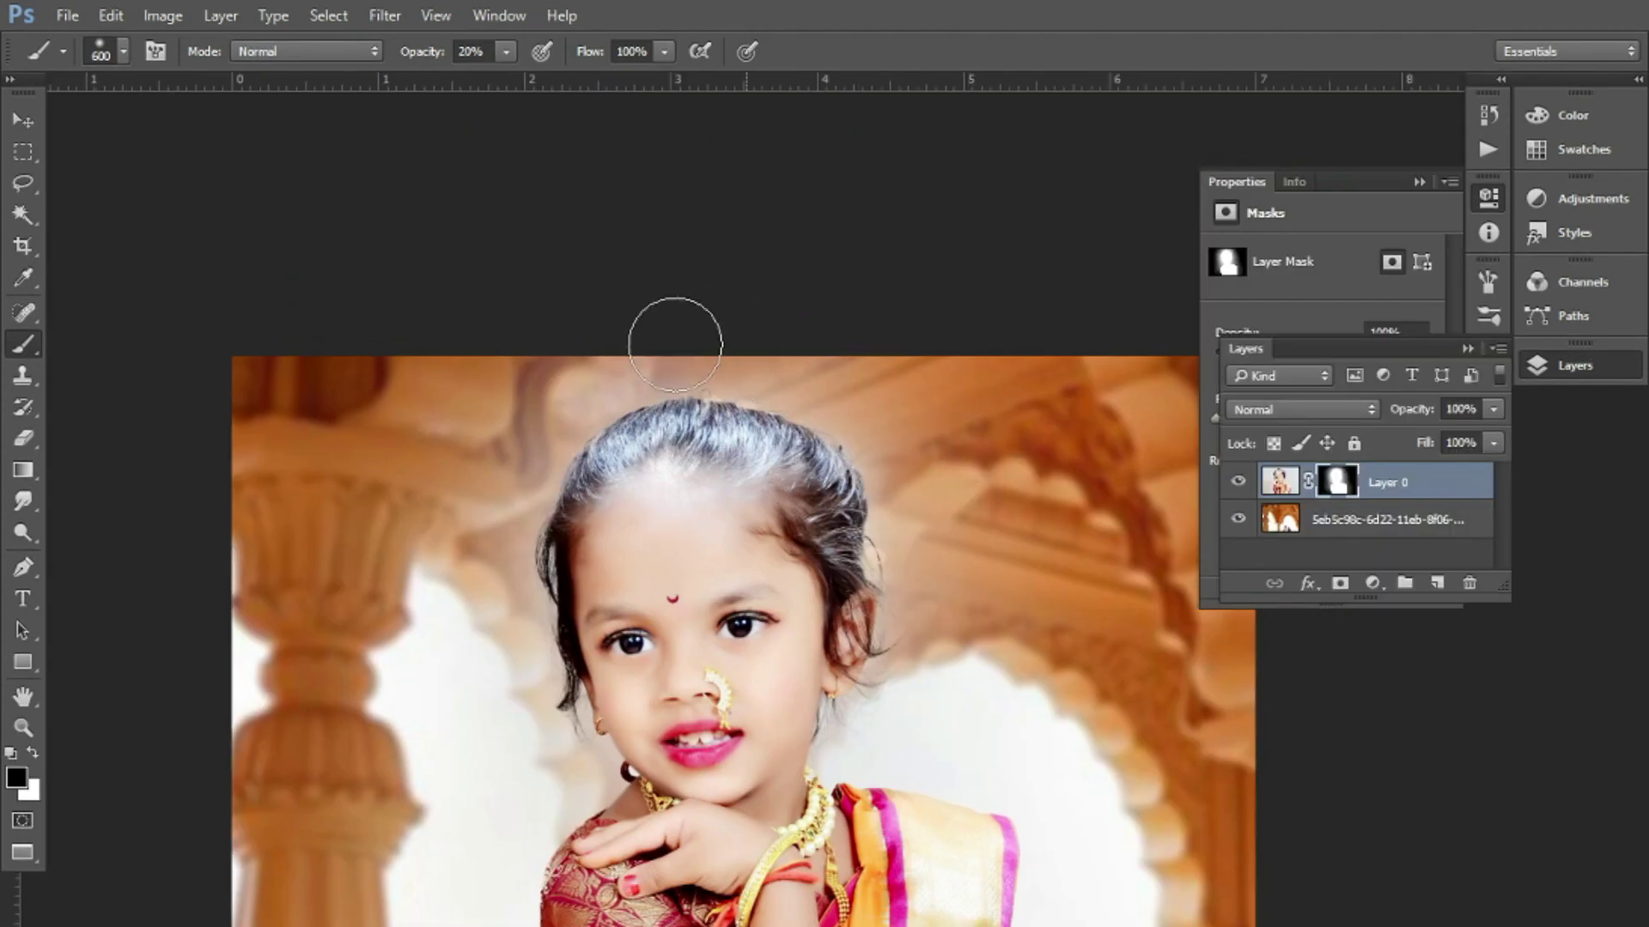
left_click_drag(453, 649, 551, 522)
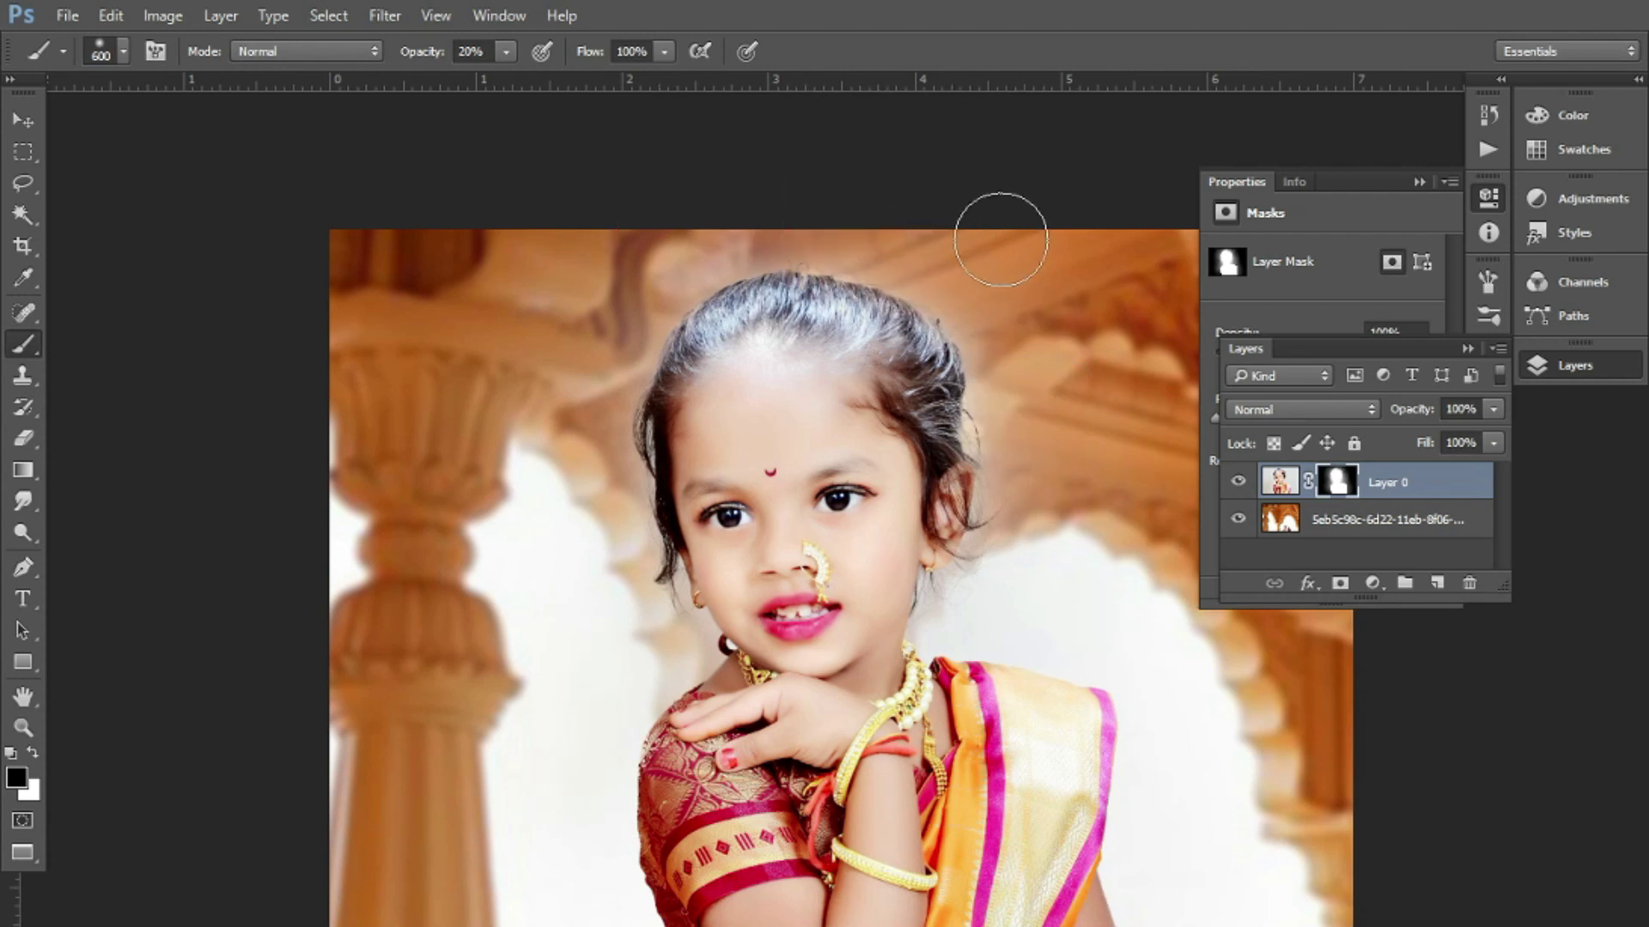
left_click_drag(996, 374, 1039, 461)
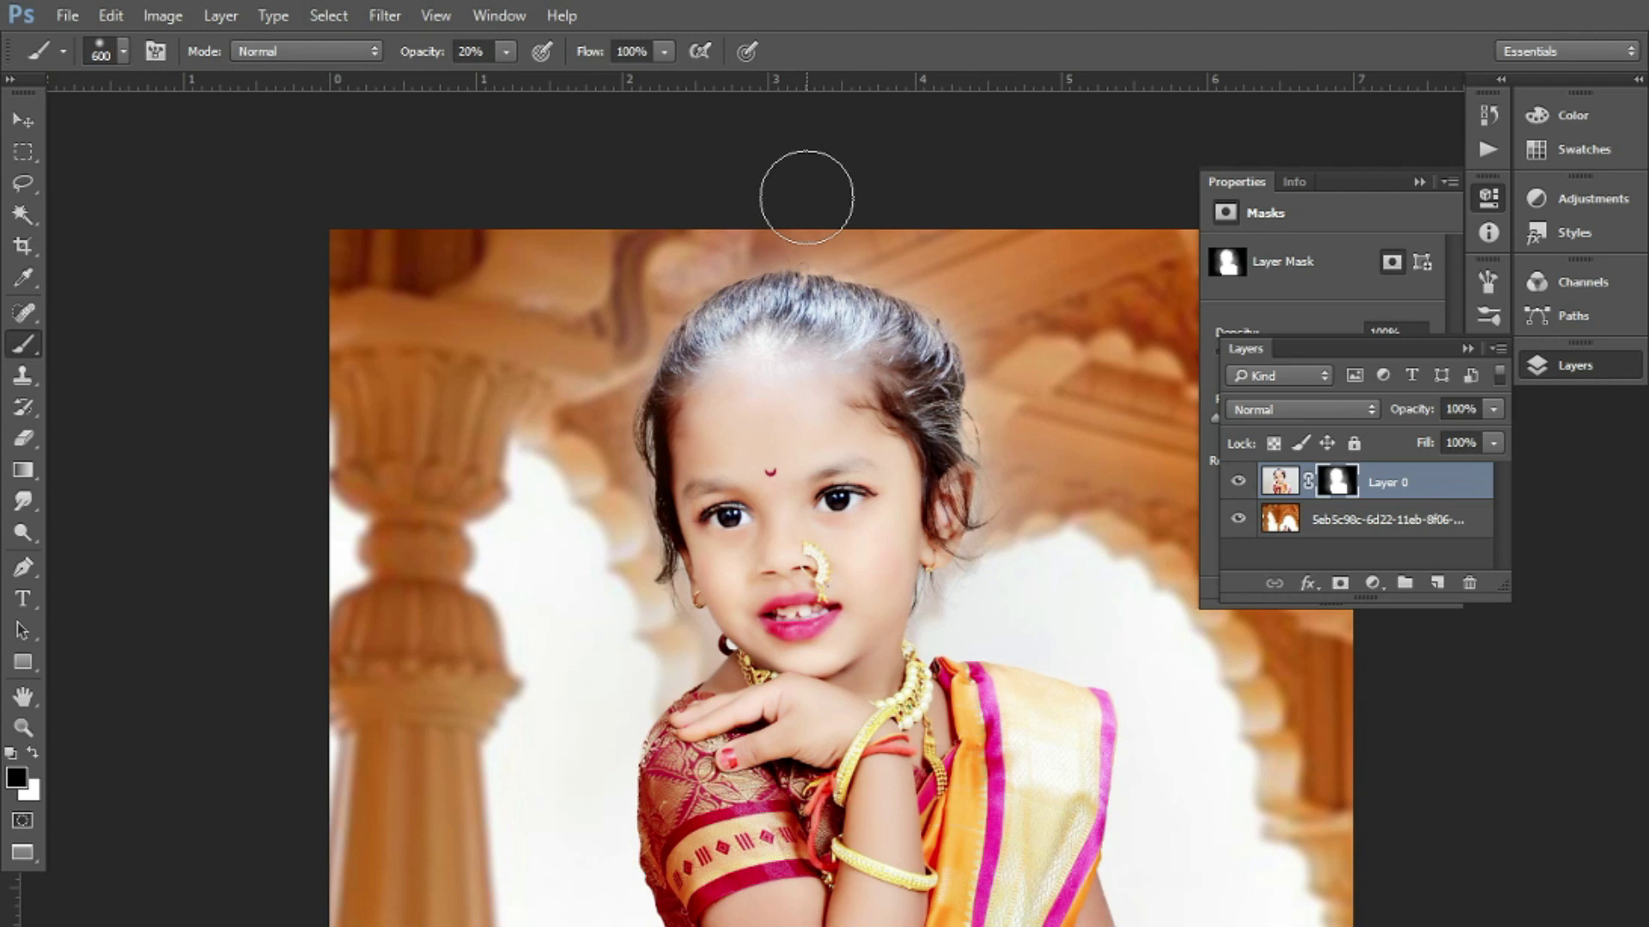
left_click_drag(998, 492, 803, 406)
key("v")
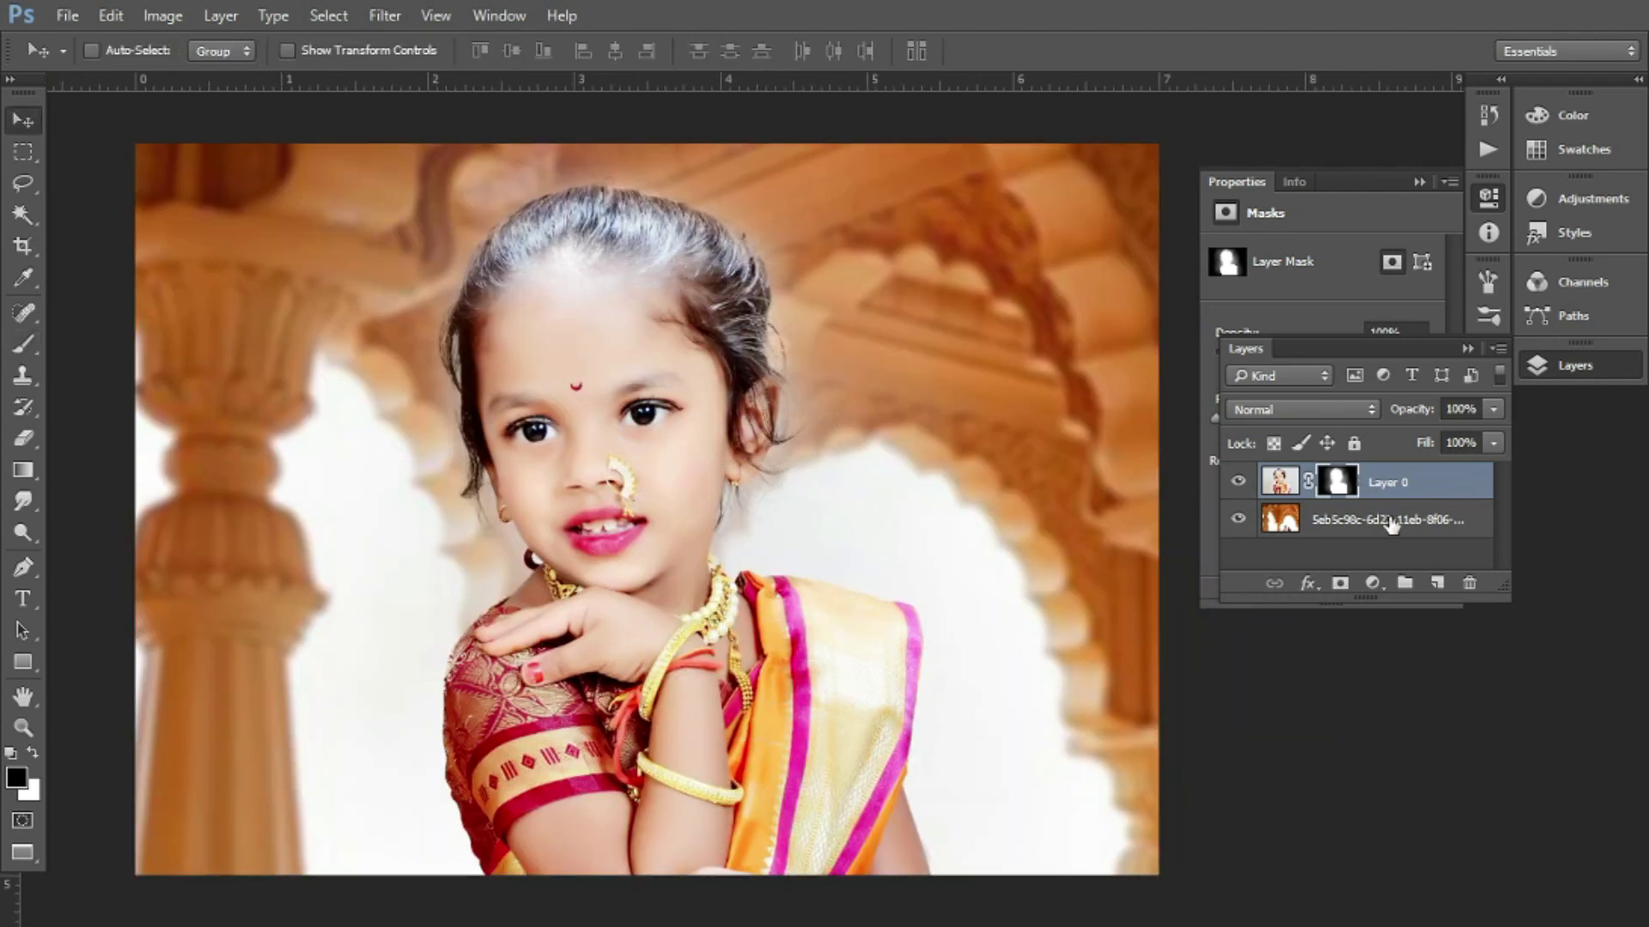
key("ctrl+shift+e")
key("c")
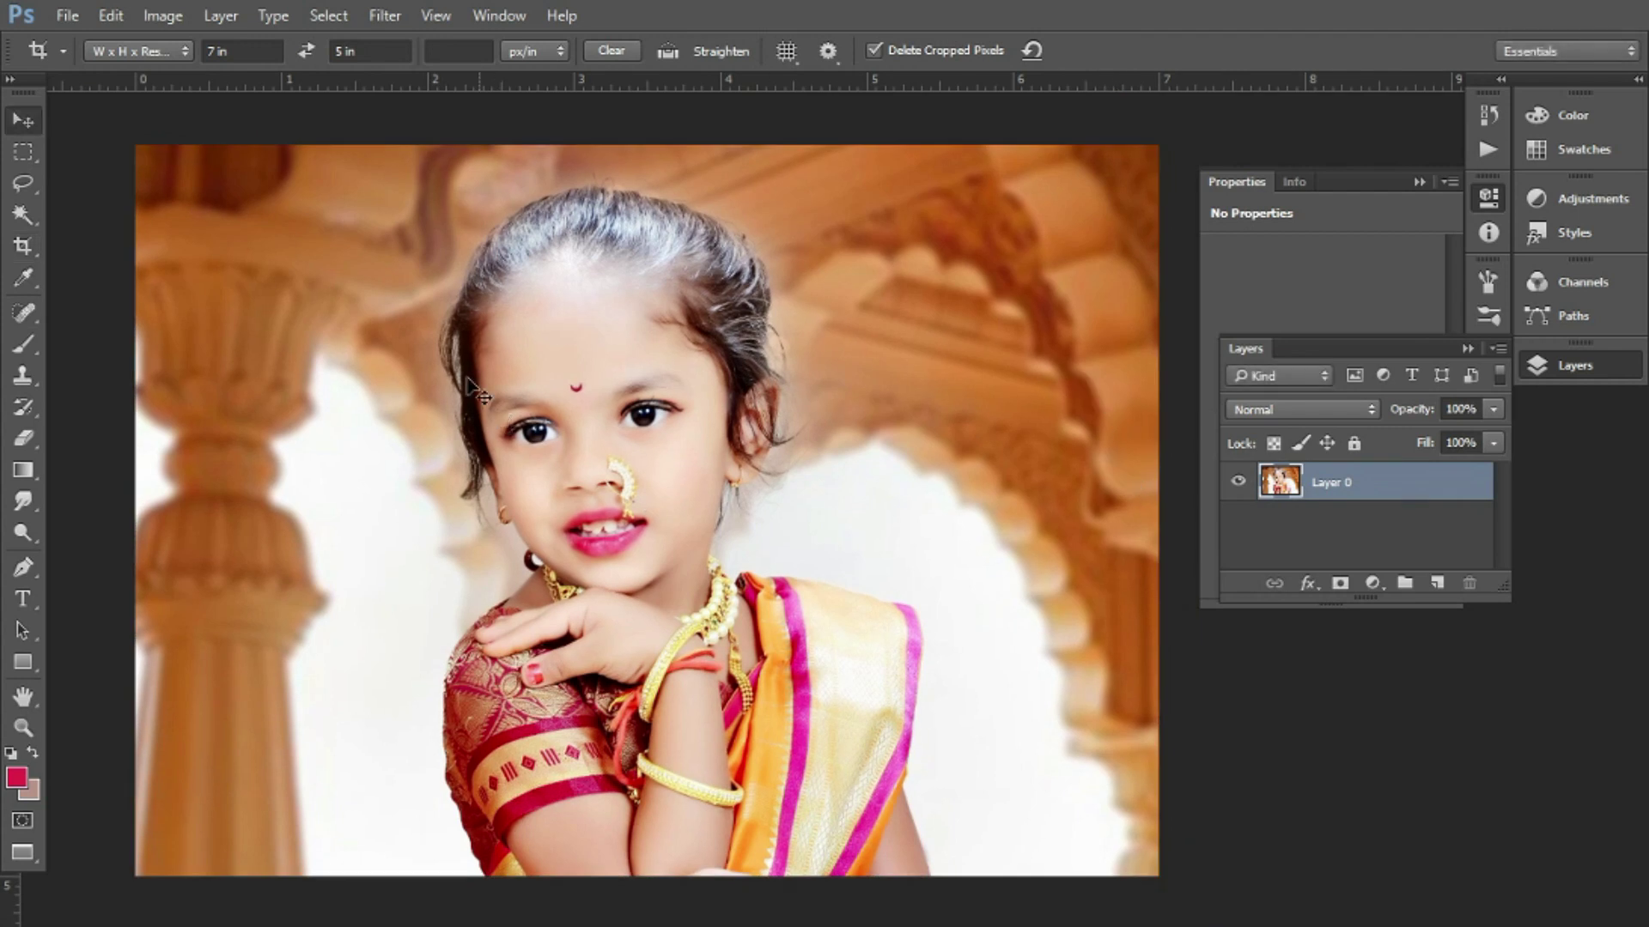
- Raise the merged image's saturation slightly with Hue/Saturation and fine-tune its midtones with Curves
key("ctrl+plus")
key("ctrl+u")
left_click_drag(1312, 401, 1320, 407)
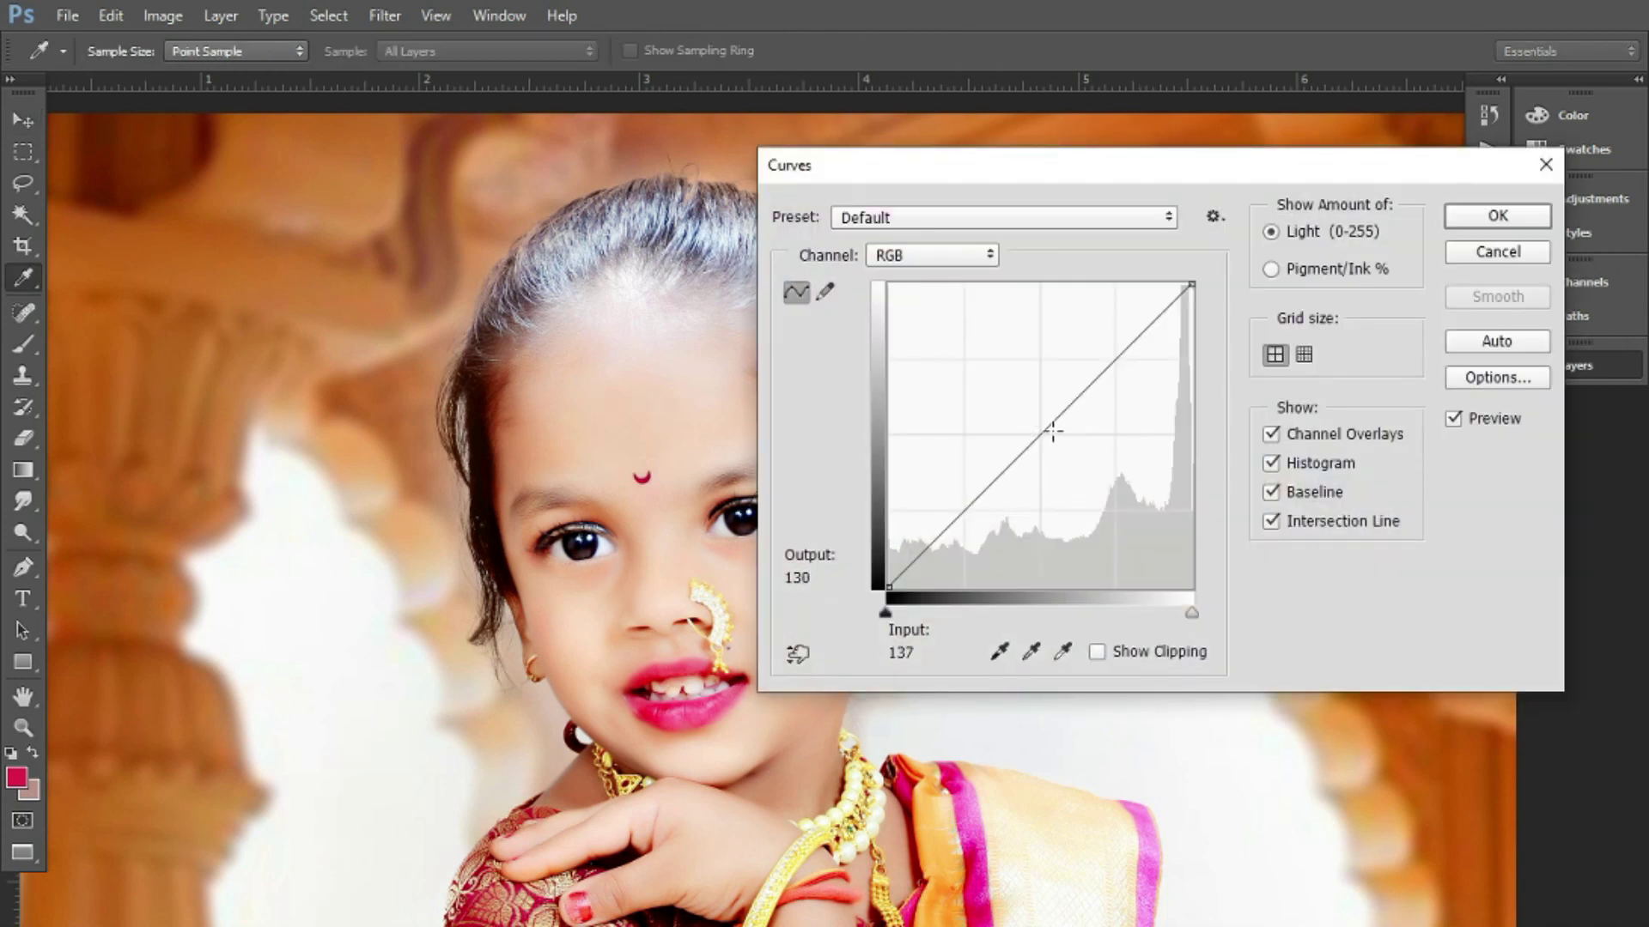
left_click(1050, 431)
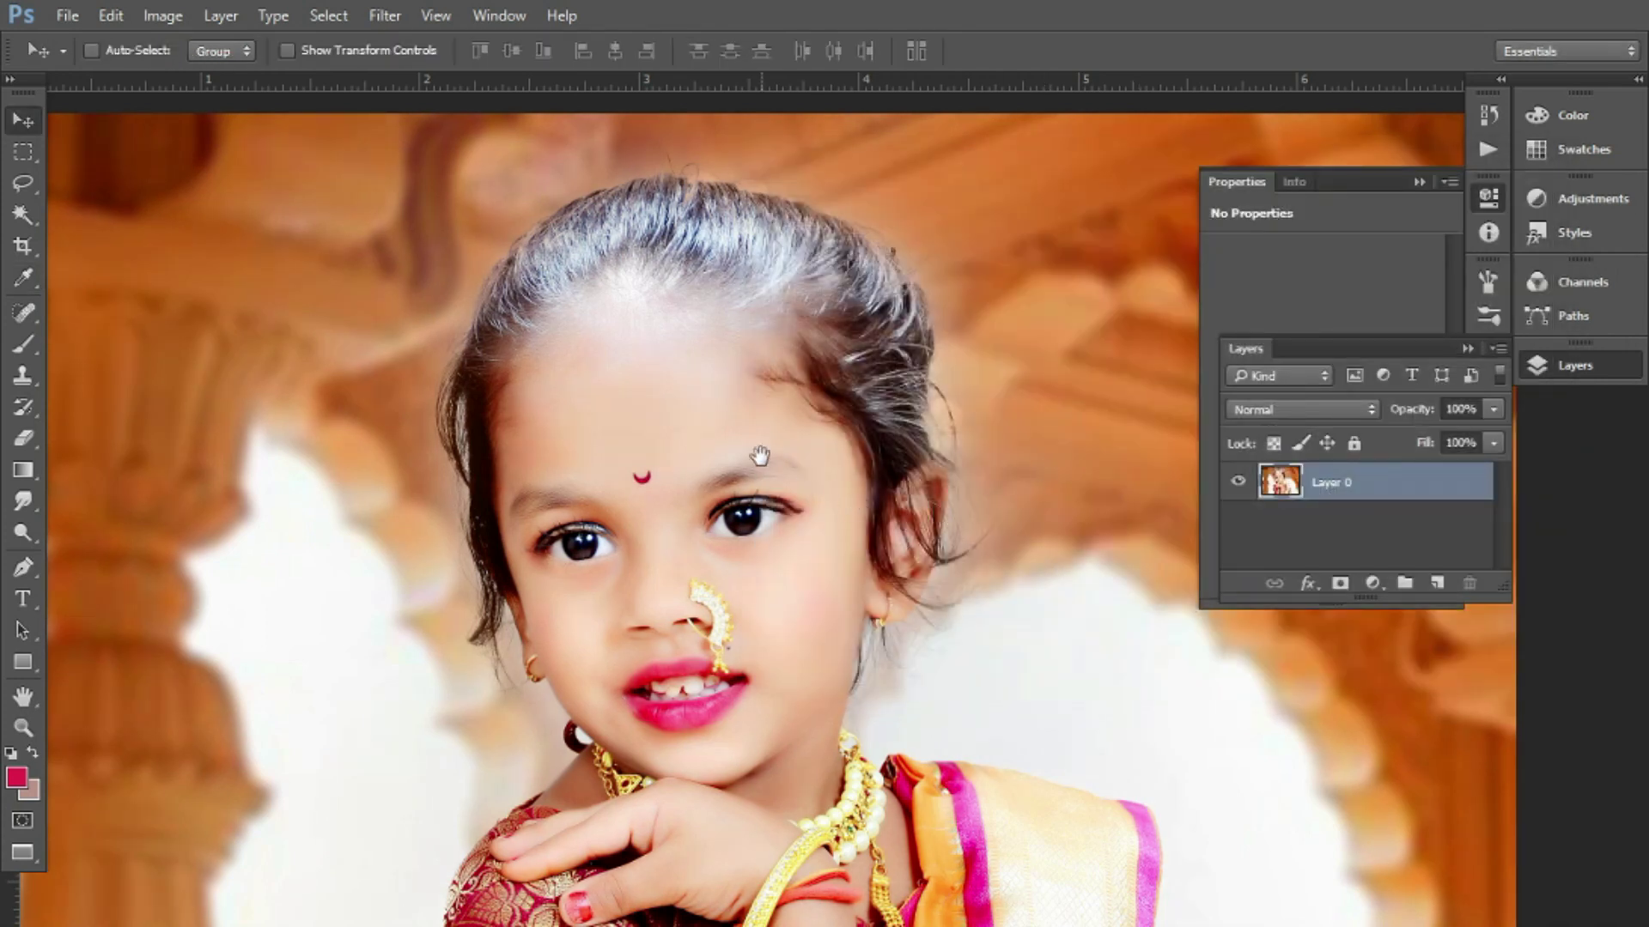
key("ctrl+0")
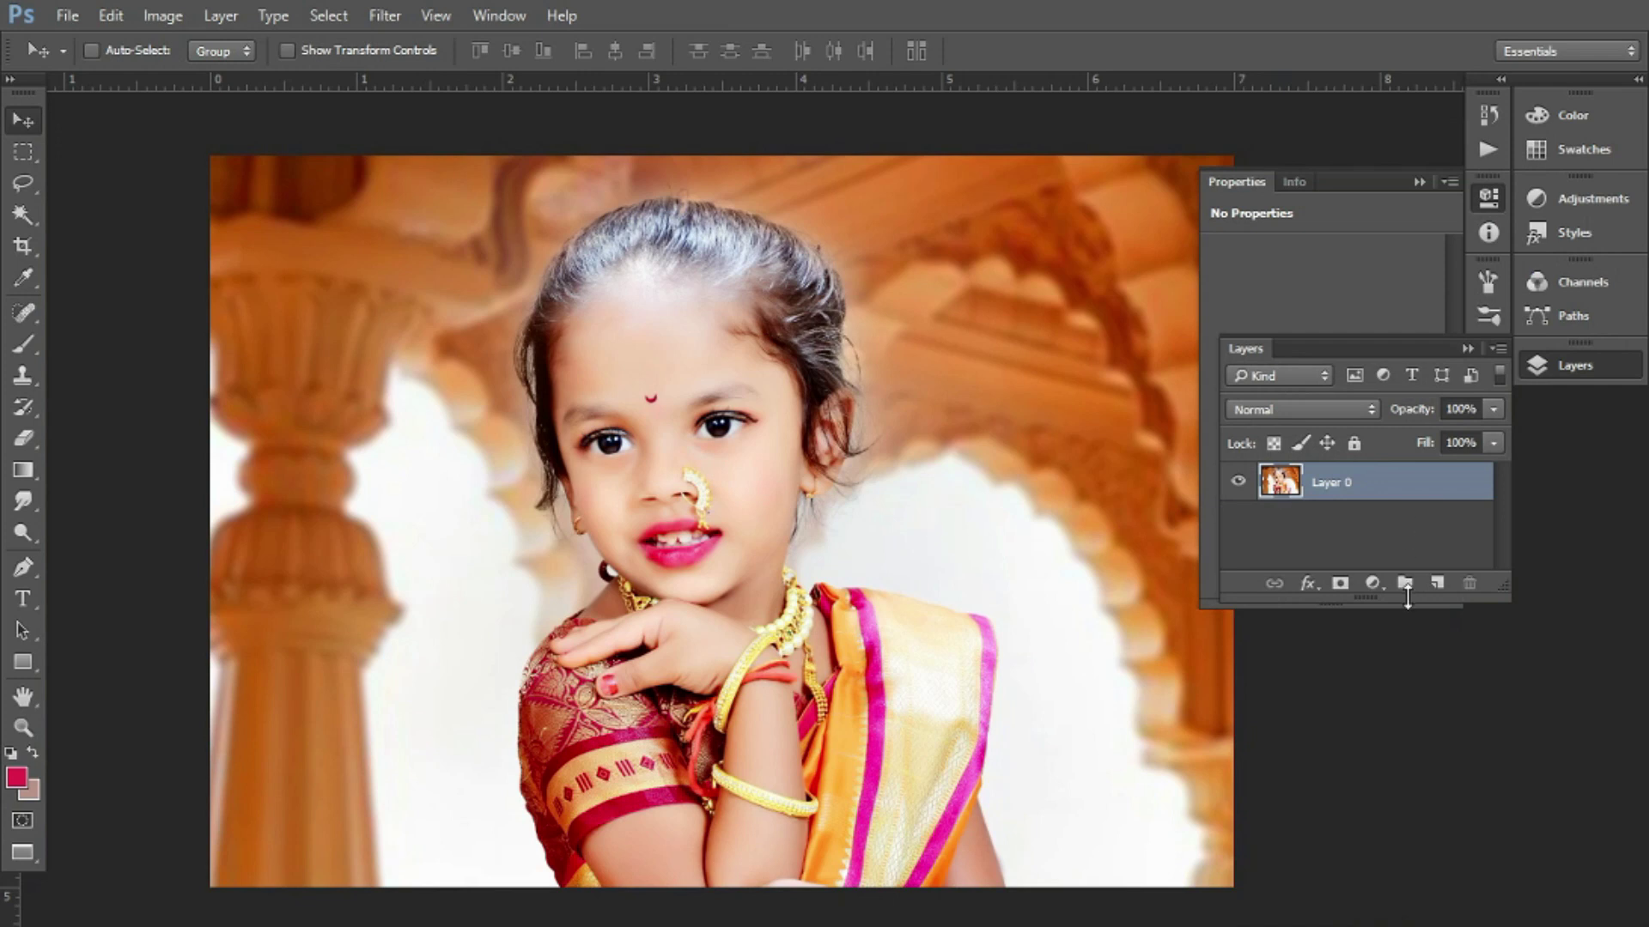
- Add a new layer above the merged image and set the brush to 2500 px at 100% opacity
left_click(1436, 583)
key("b")
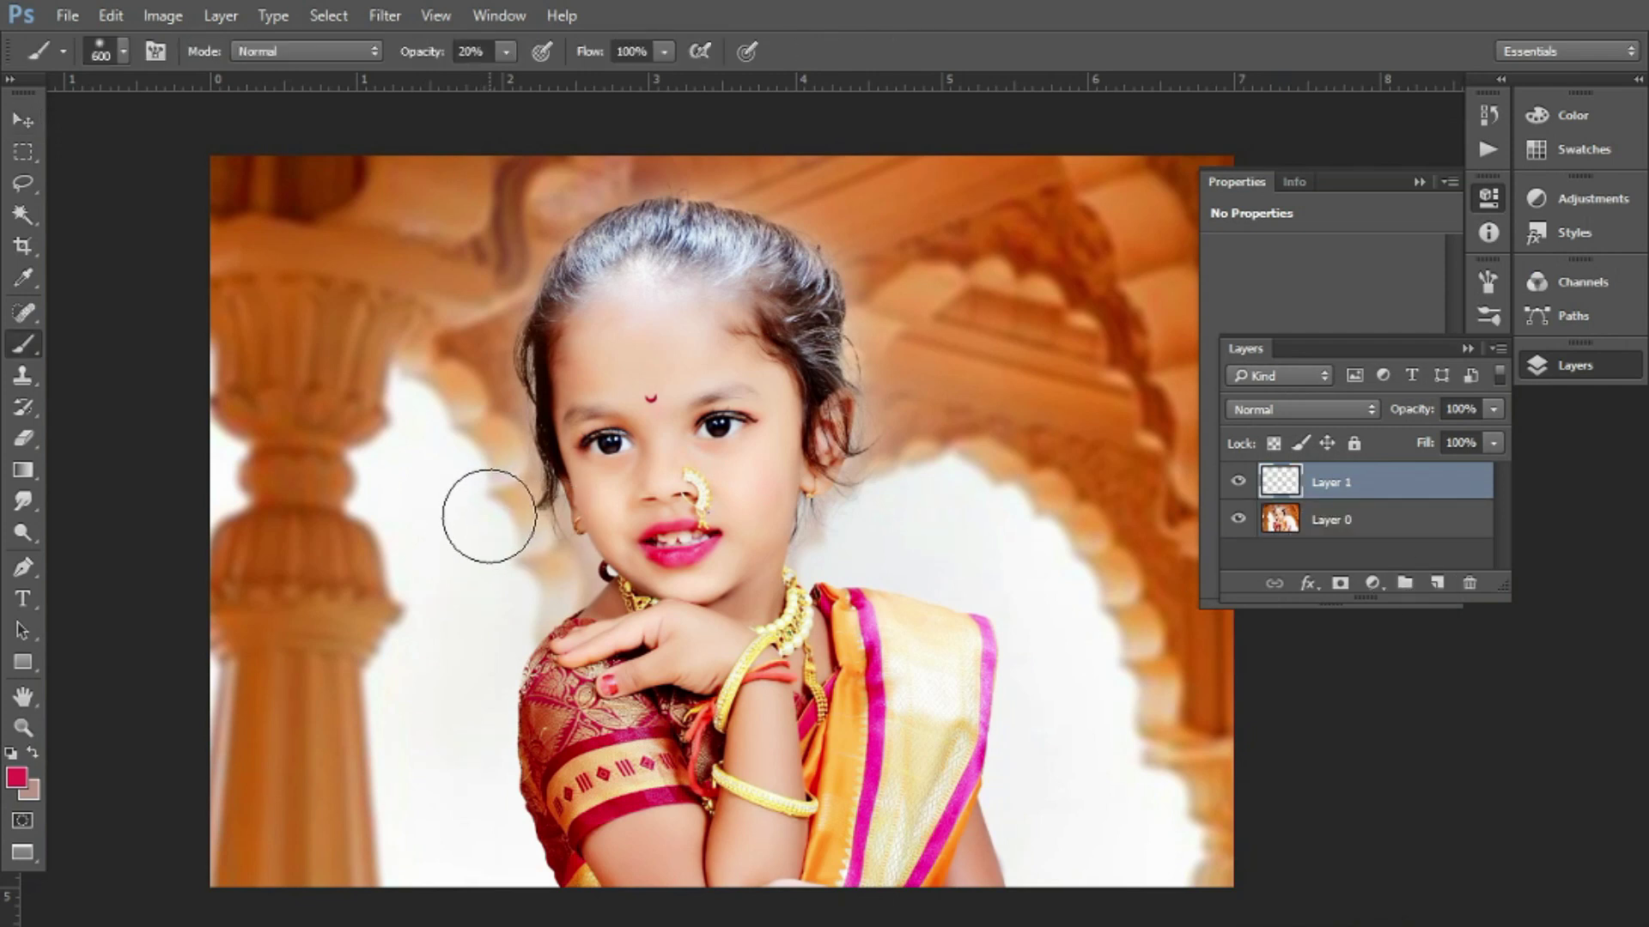
key("bracketright")
key("bracketright")
key("bracketright")
key("bracketright")
key("bracketright")
key("bracketright")
key("bracketright")
key("bracketright")
key("bracketright")
key("bracketright")
key("bracketright")
key("bracketright")
key("bracketright")
key("bracketright")
key("bracketright")
key("bracketright")
key("bracketright")
key("bracketright")
key("bracketright")
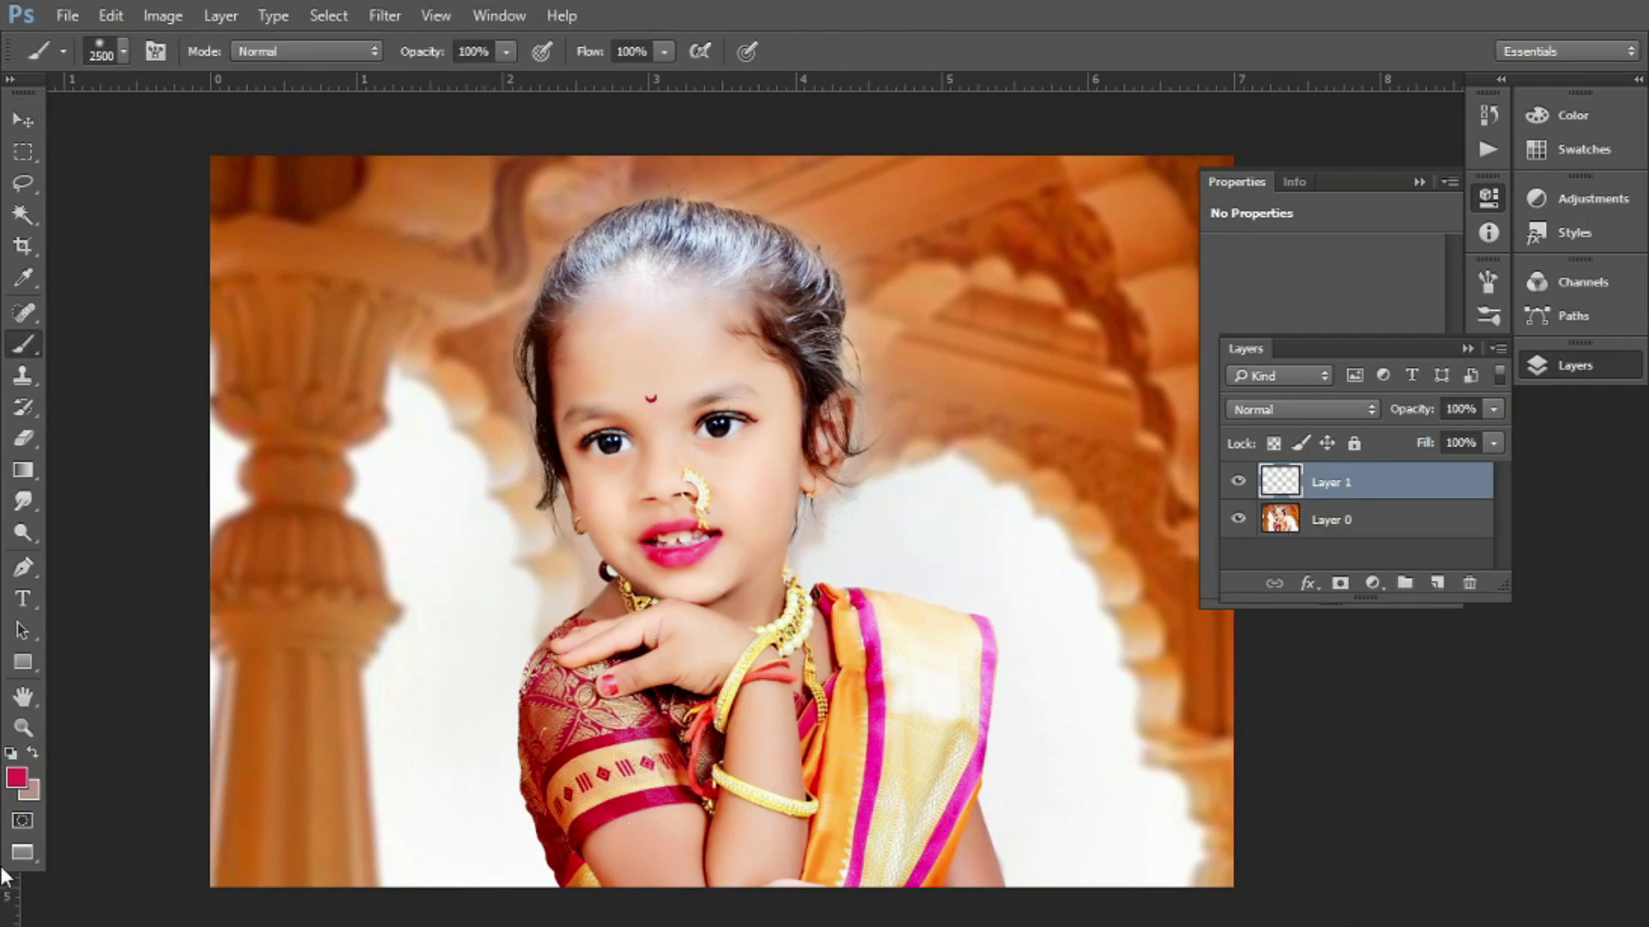
- Choose a bright red foreground colour and paint a large soft spot beside the girl's neck on the new layer
left_click(11, 753)
left_click(16, 775)
left_click(894, 394)
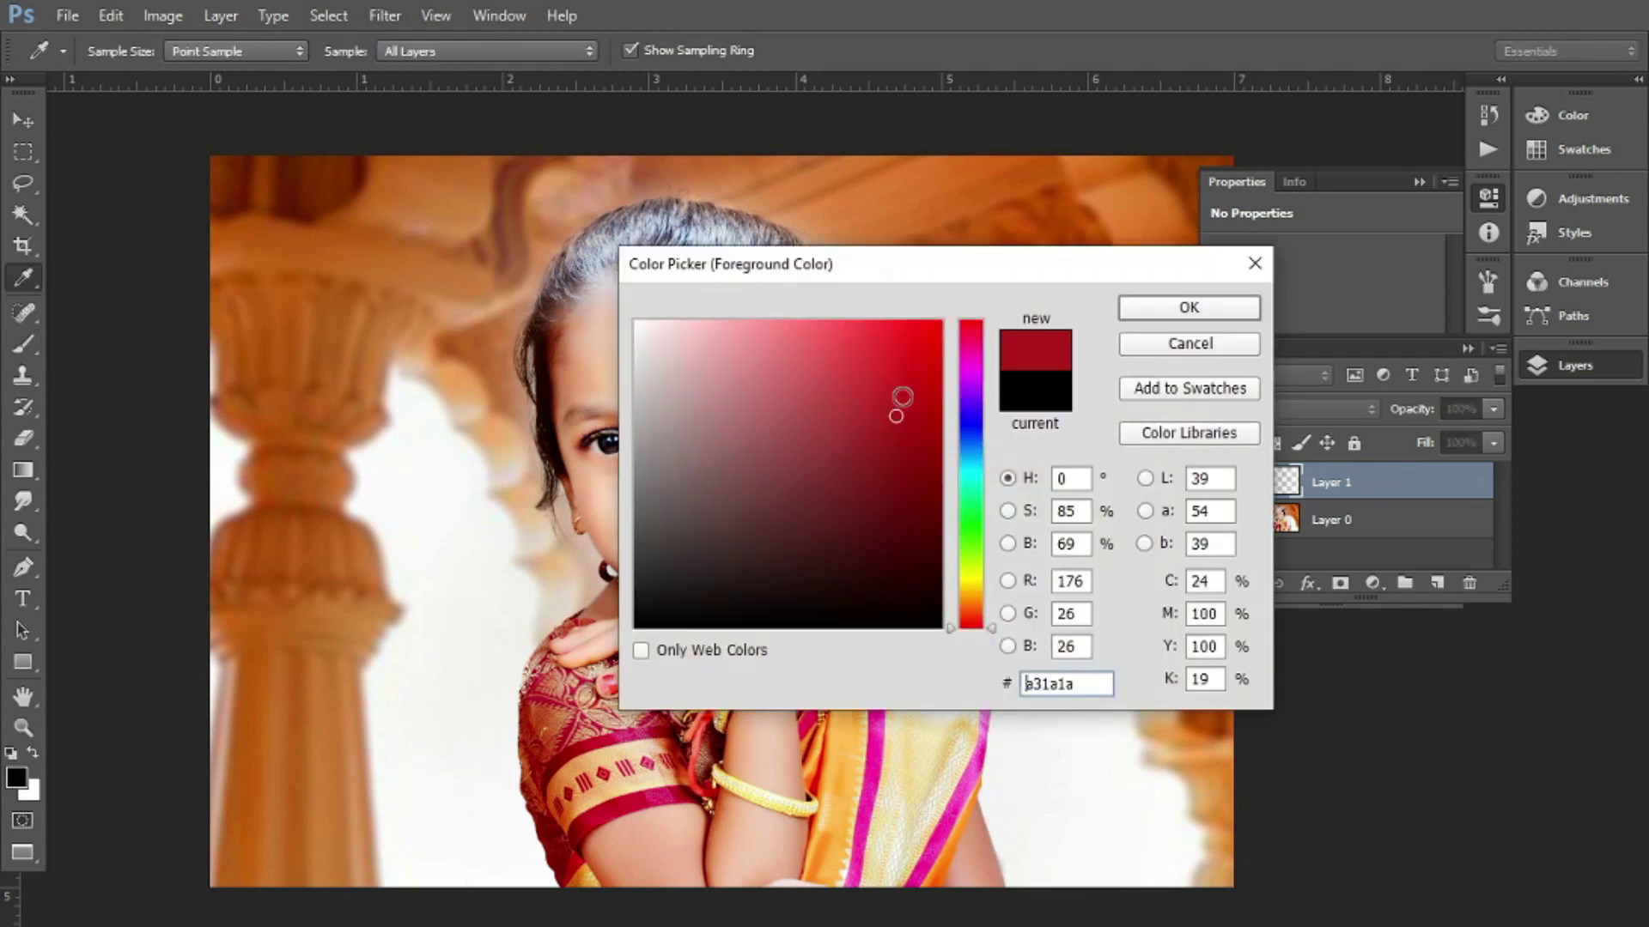
left_click(1185, 310)
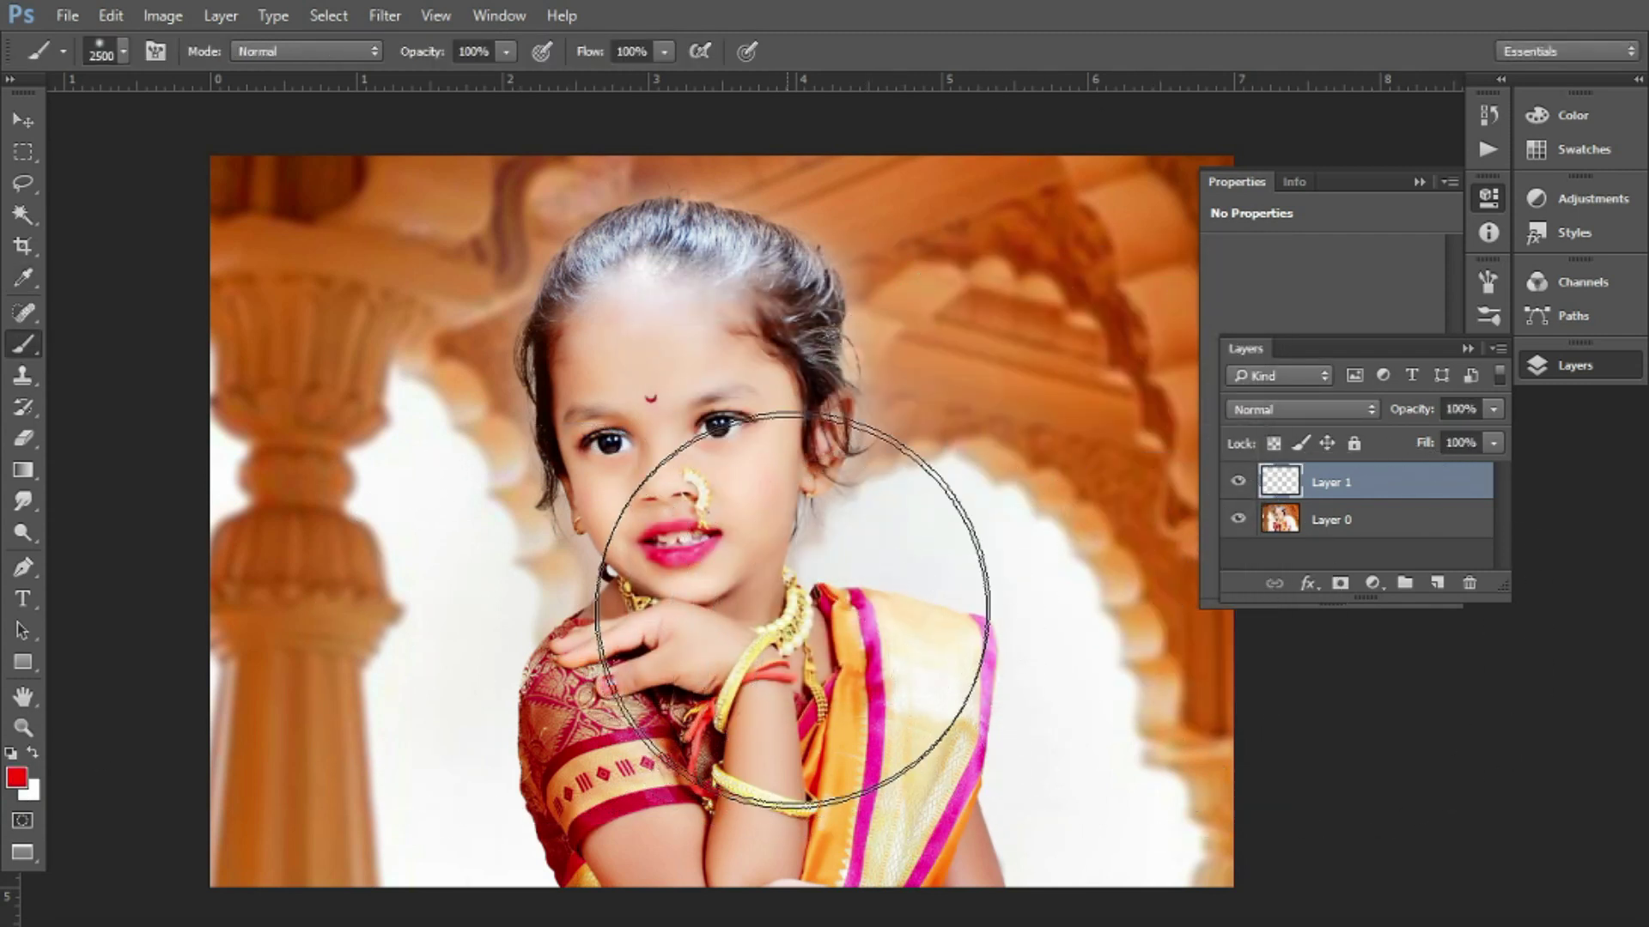
left_click(816, 537)
left_click(809, 546)
- Paint a smaller soft white spot in the centre of the red spot
key("bracketleft")
key("bracketleft")
key("bracketleft")
key("bracketleft")
key("bracketleft")
key("bracketleft")
key("bracketleft")
key("bracketleft")
key("bracketleft")
key("bracketleft")
key("bracketleft")
key("bracketleft")
key("x")
left_click(809, 546)
- Move the red and white glow over the arch opening behind the saree-draped shoulder and set its blend mode to Screen
key("v")
left_click_drag(861, 615, 983, 615)
left_click(1293, 407)
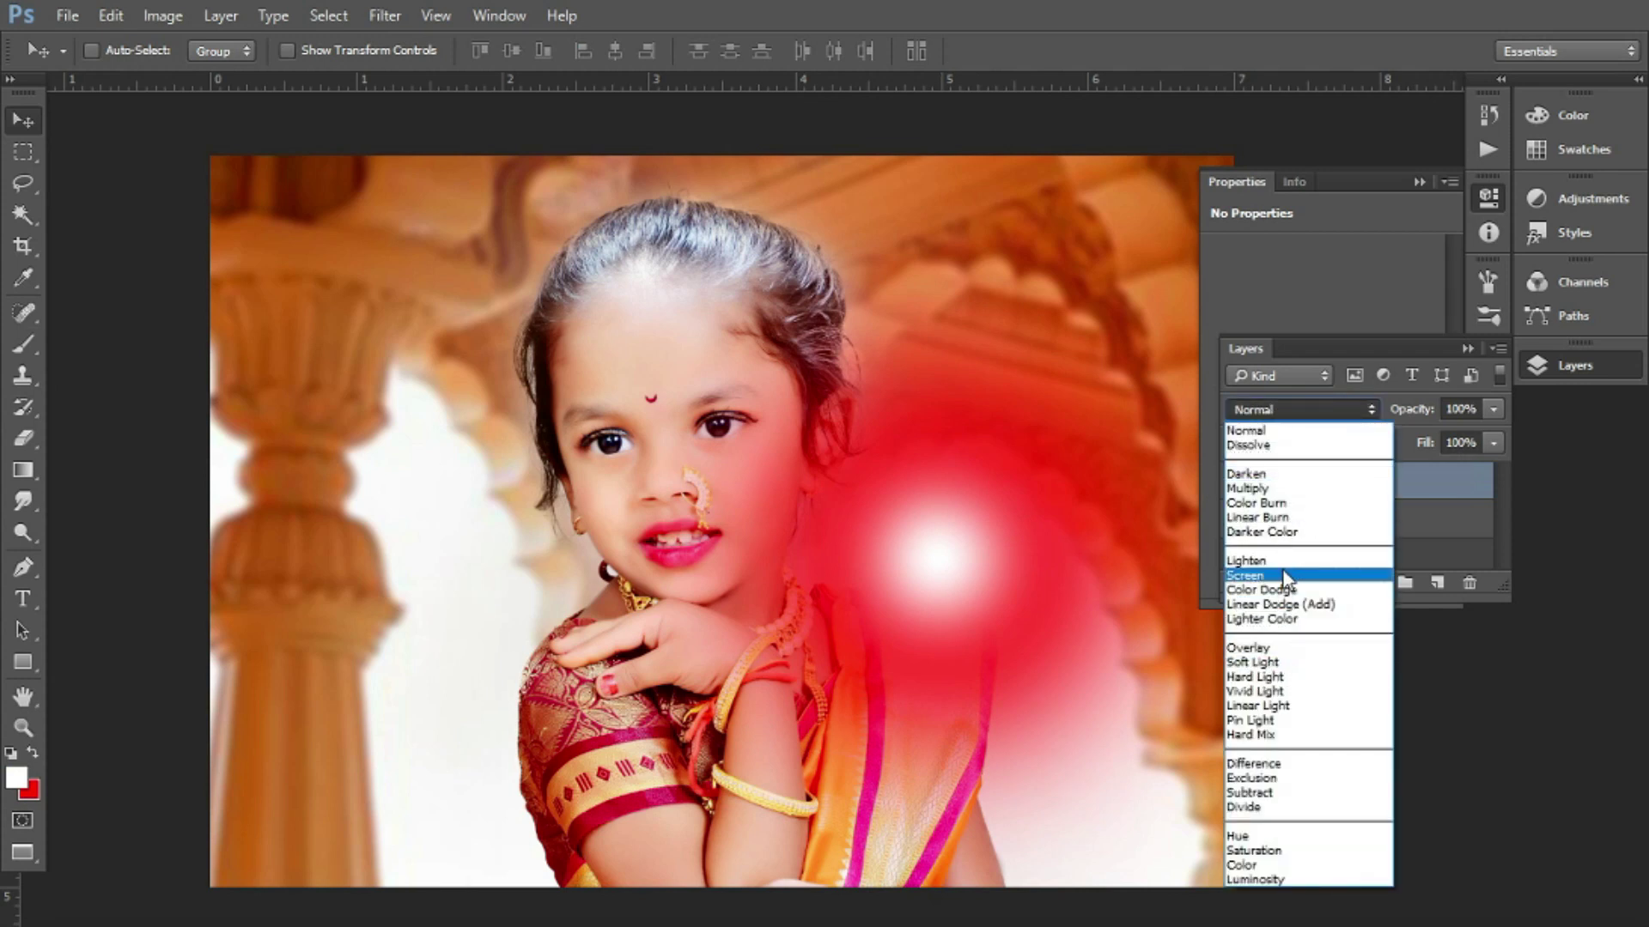
left_click(1245, 574)
scroll(1031, 581, "up", 3)
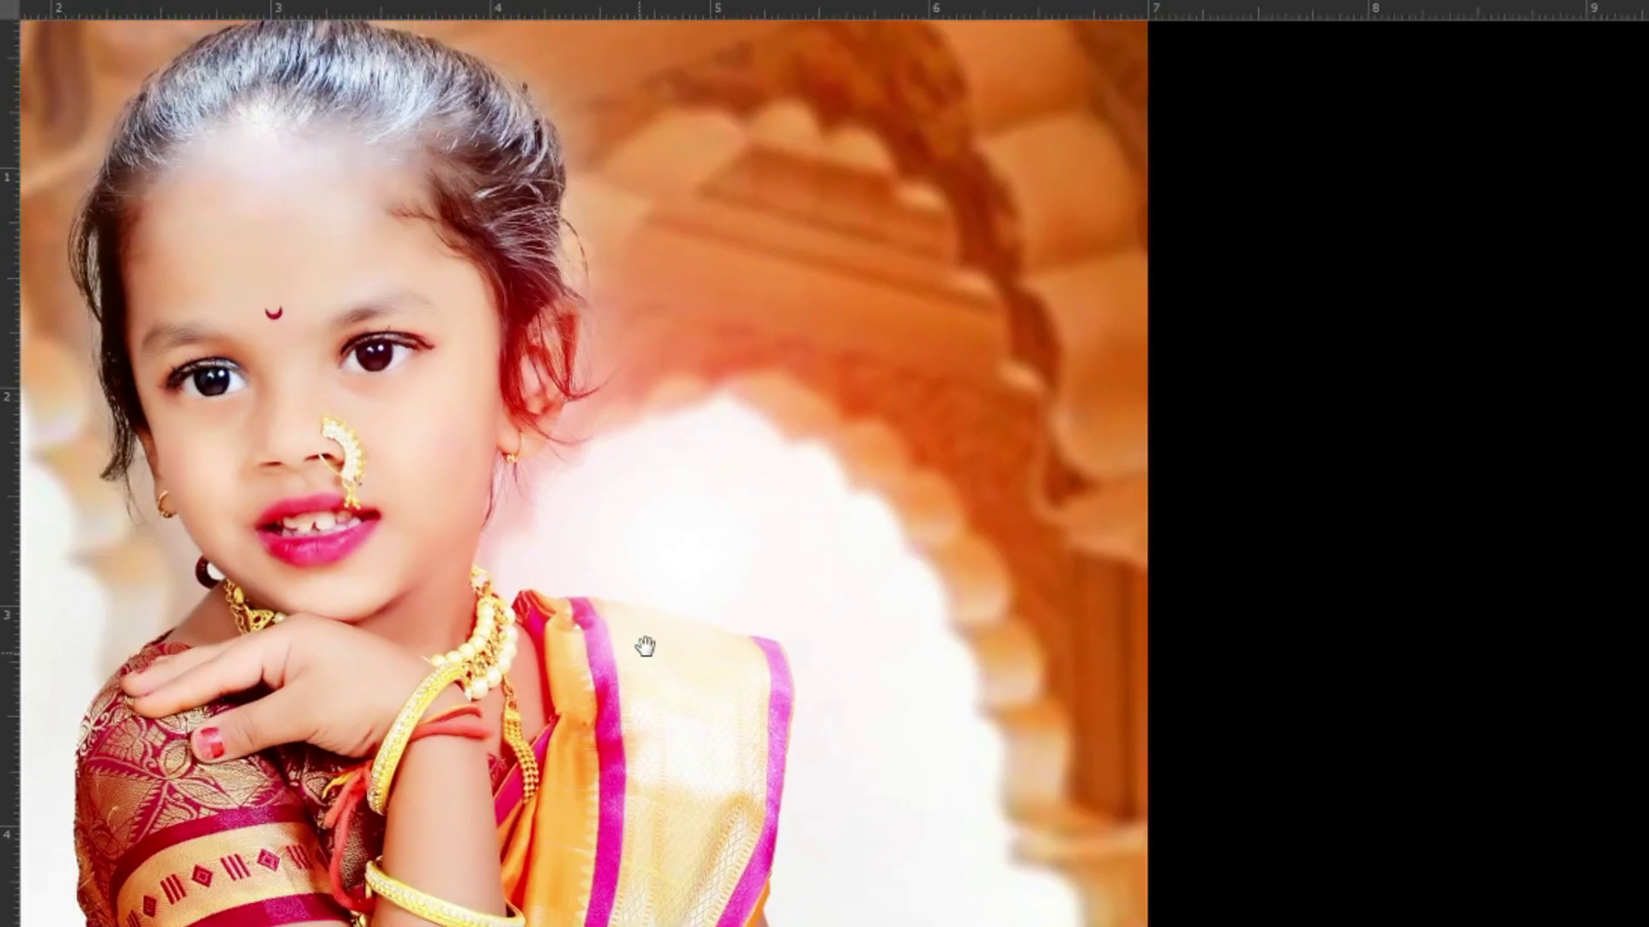
left_click_drag(644, 646, 811, 559)
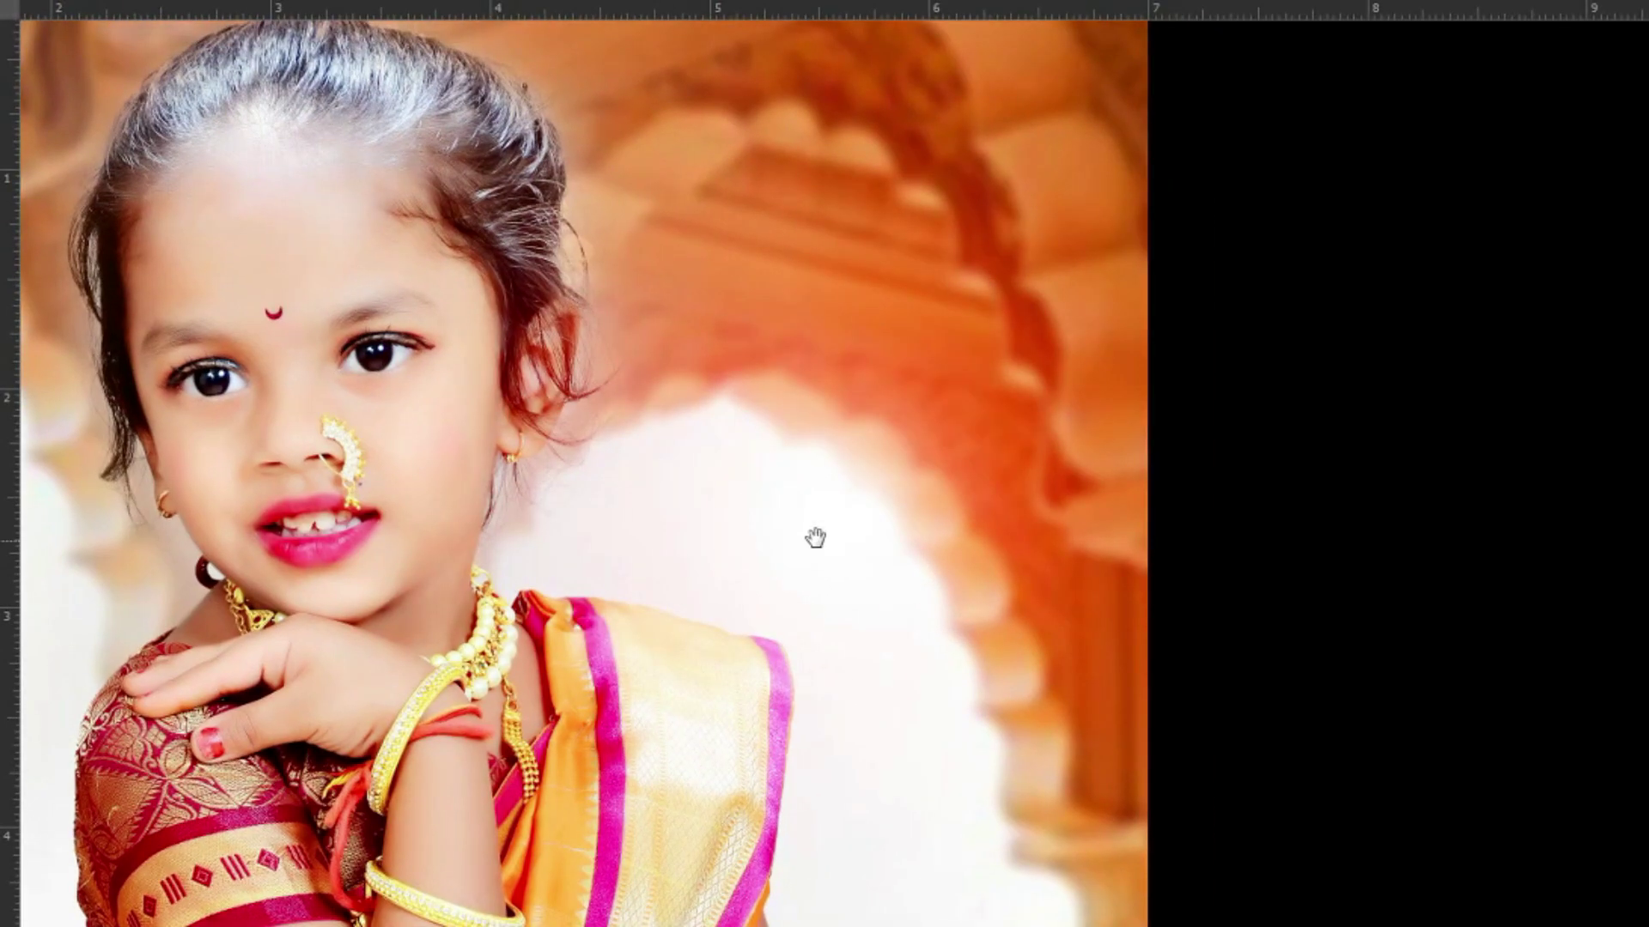
left_click(818, 537, "alt")
left_click(819, 534, "alt")
key("f")
left_click_drag(953, 541, 914, 518)
- Shift the glow layer's hue to +20 with Hue/Saturation
key("ctrl+u")
mouse_move(1302, 346)
left_mouse_down()
mouse_move(1223, 359)
mouse_move(1318, 341)
mouse_move(1311, 328)
left_mouse_up()
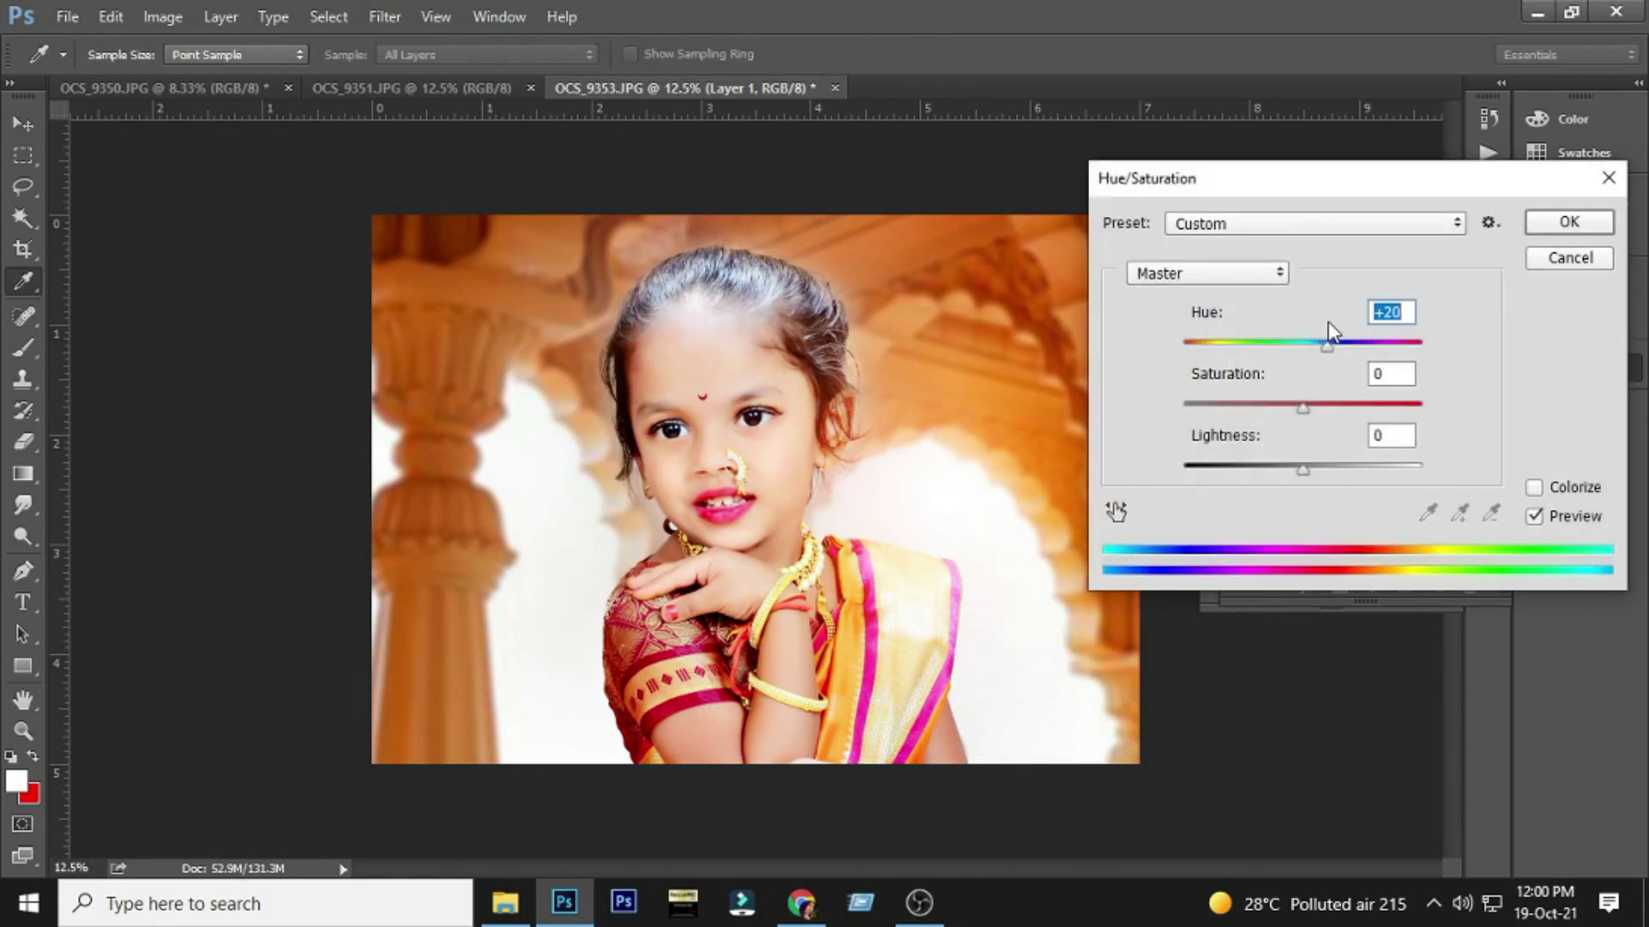
key("Return")
- Duplicate the glow layer so one glow lights the arch and another lights the lower column area opposite
left_click_drag(884, 527, 521, 705)
key("ctrl+j")
scroll(1378, 555, "down", 1)
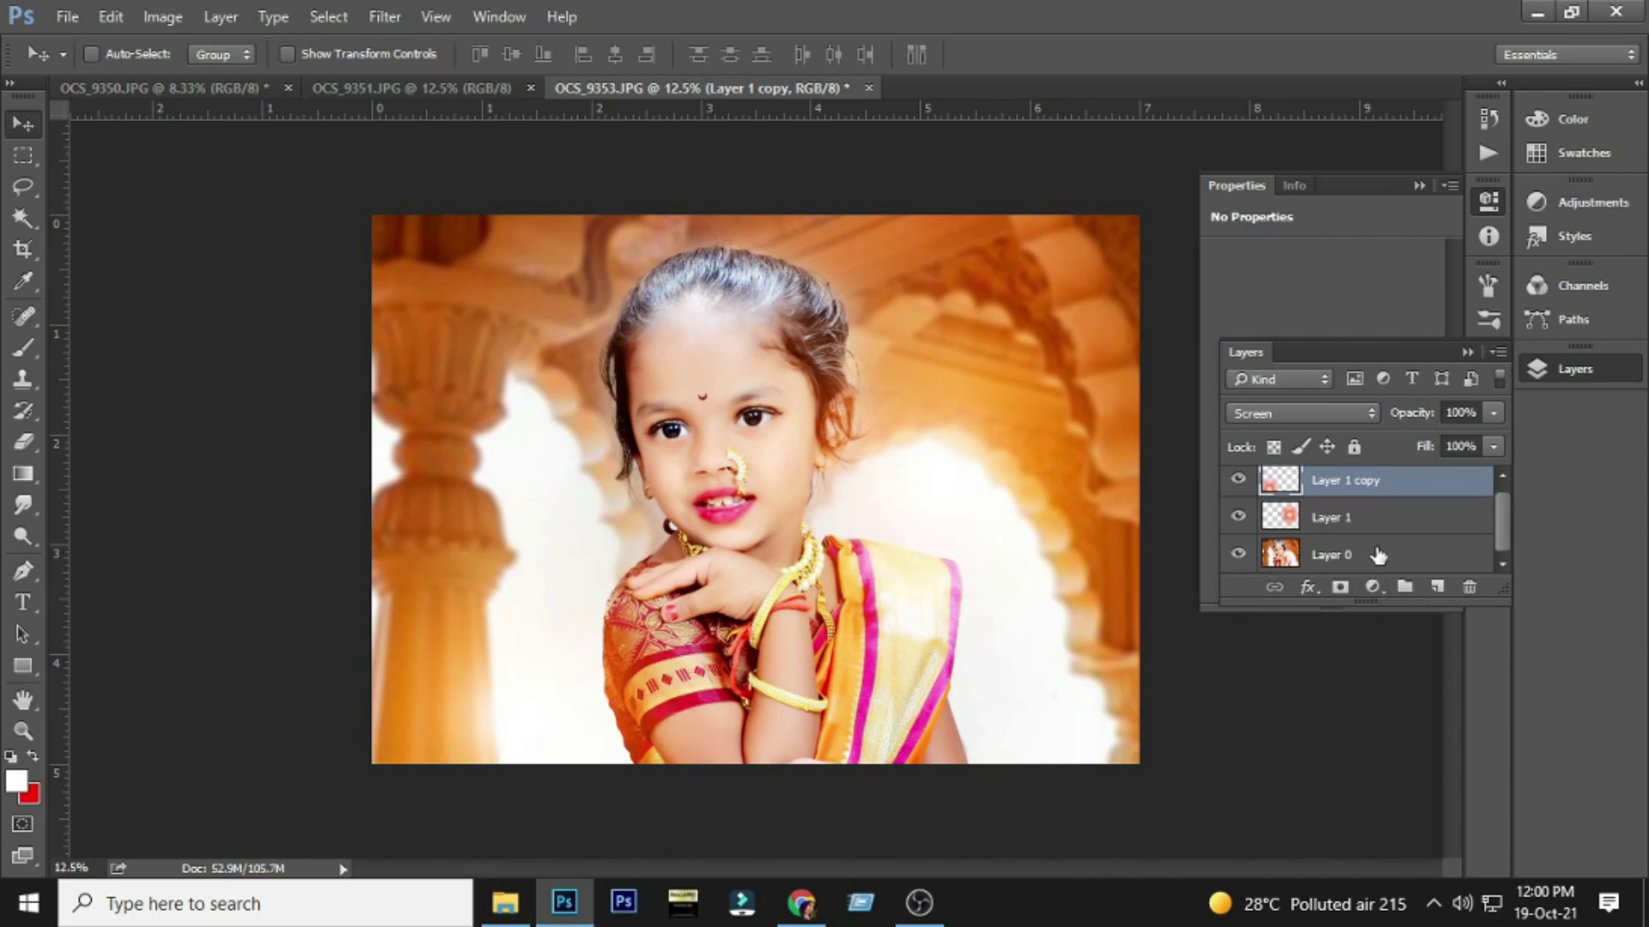
- Merge the visible layers and crop the image to the 7 × 5 in canvas
key("ctrl+shift+e")
key("c")
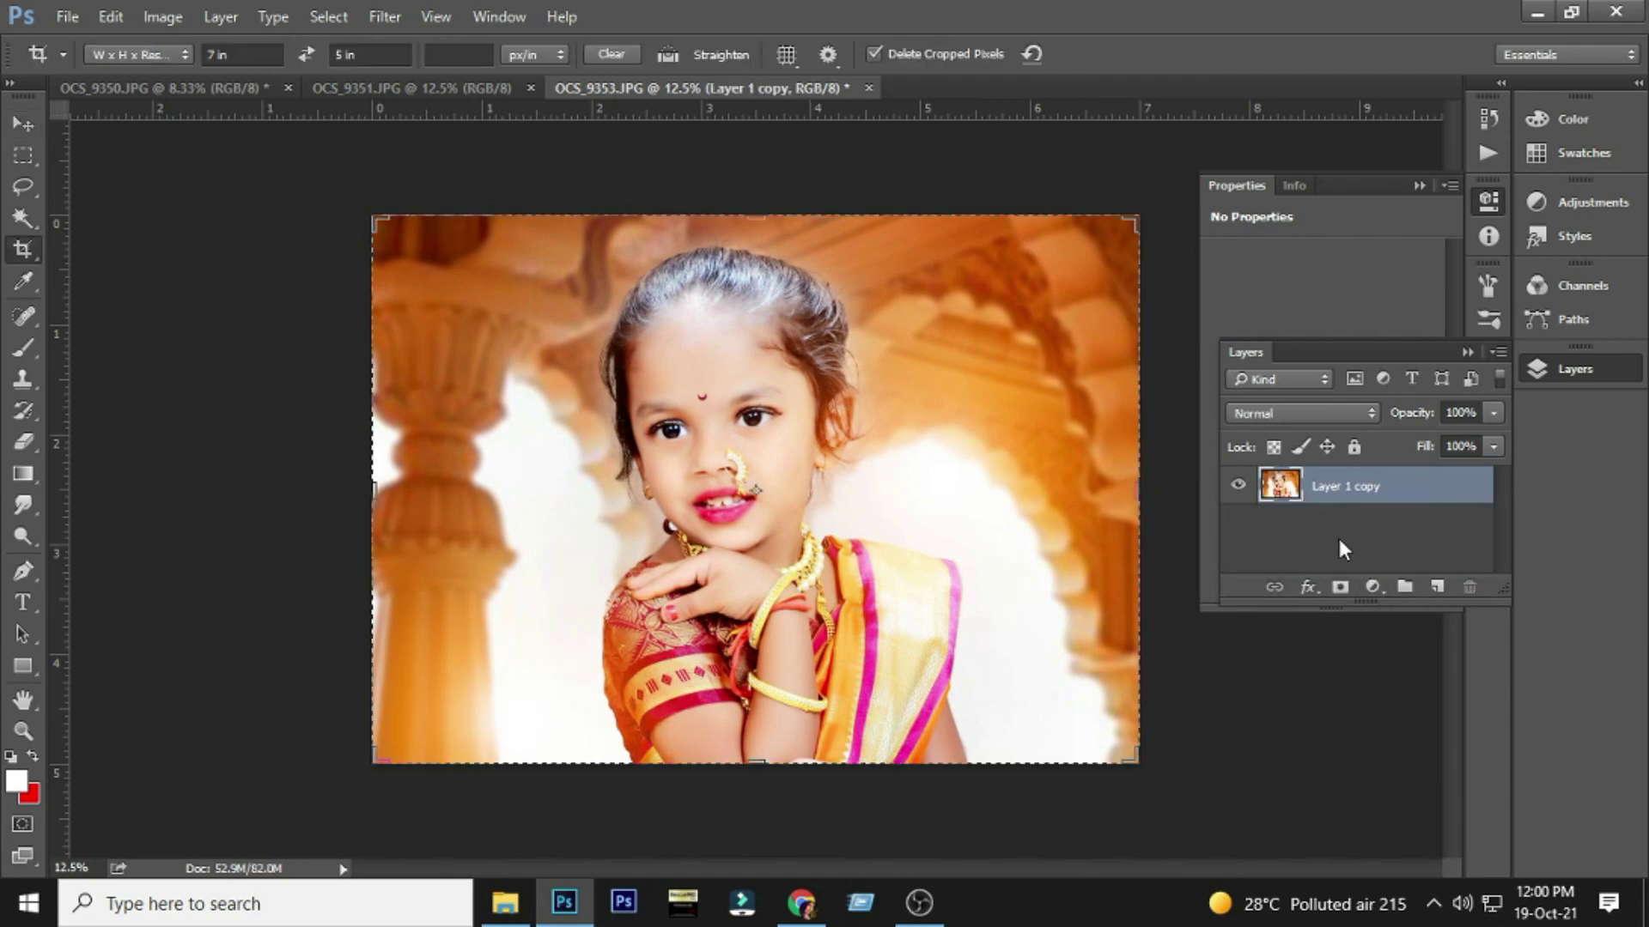
key("Return")
key("v")
key("ctrl+0")
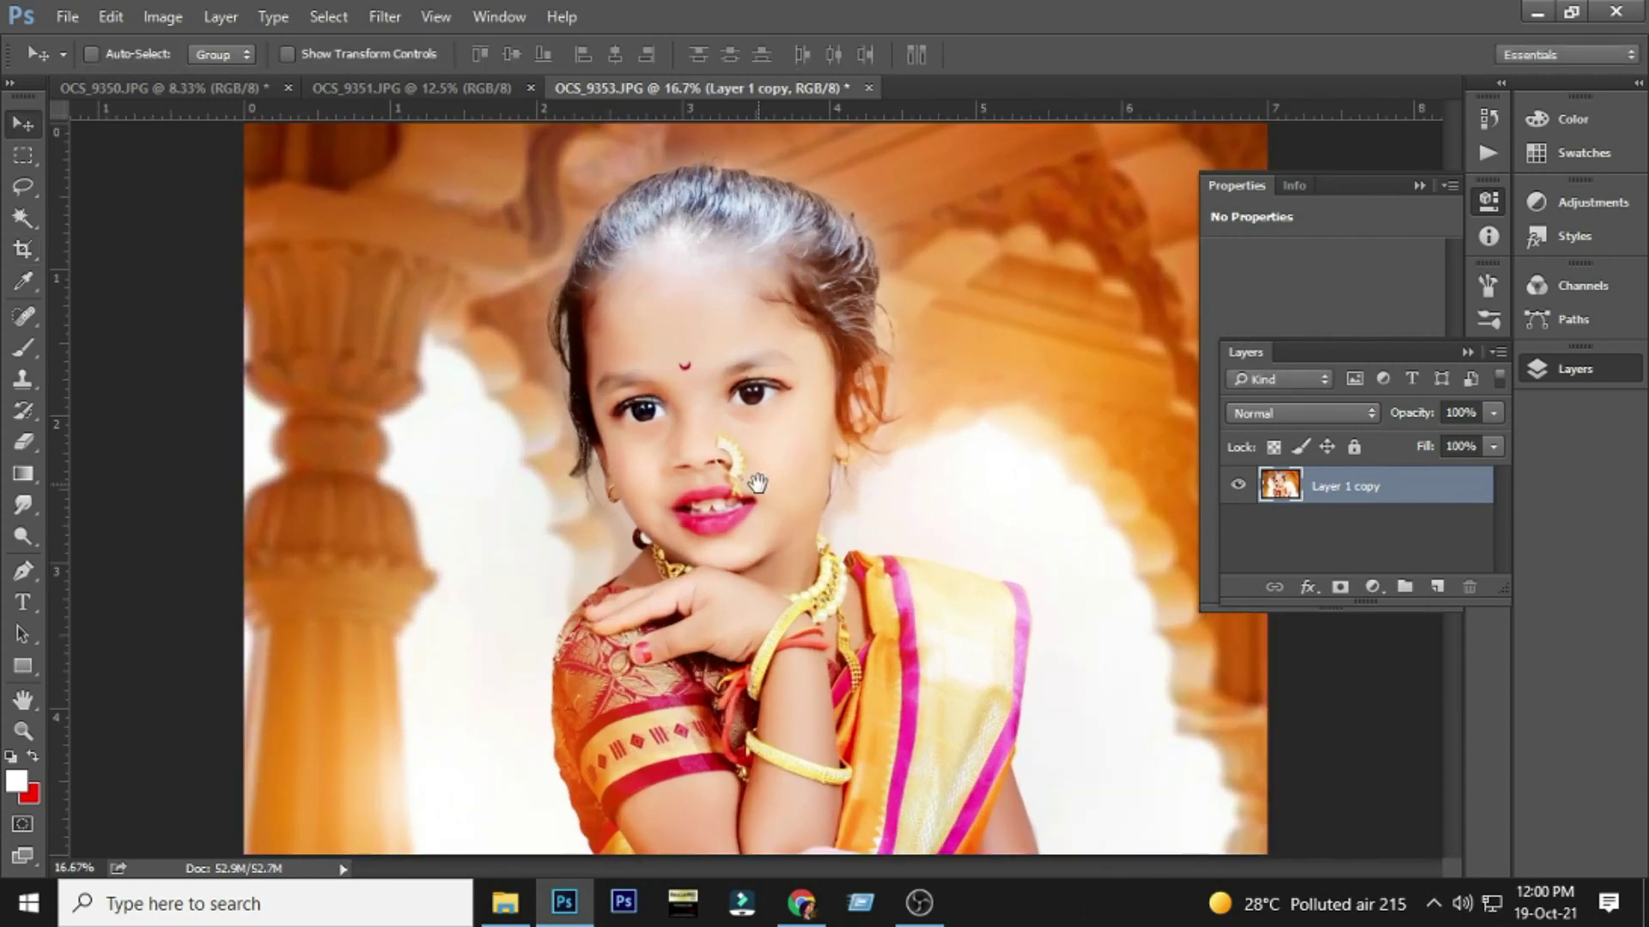
key("i")
key("ctrl+k")
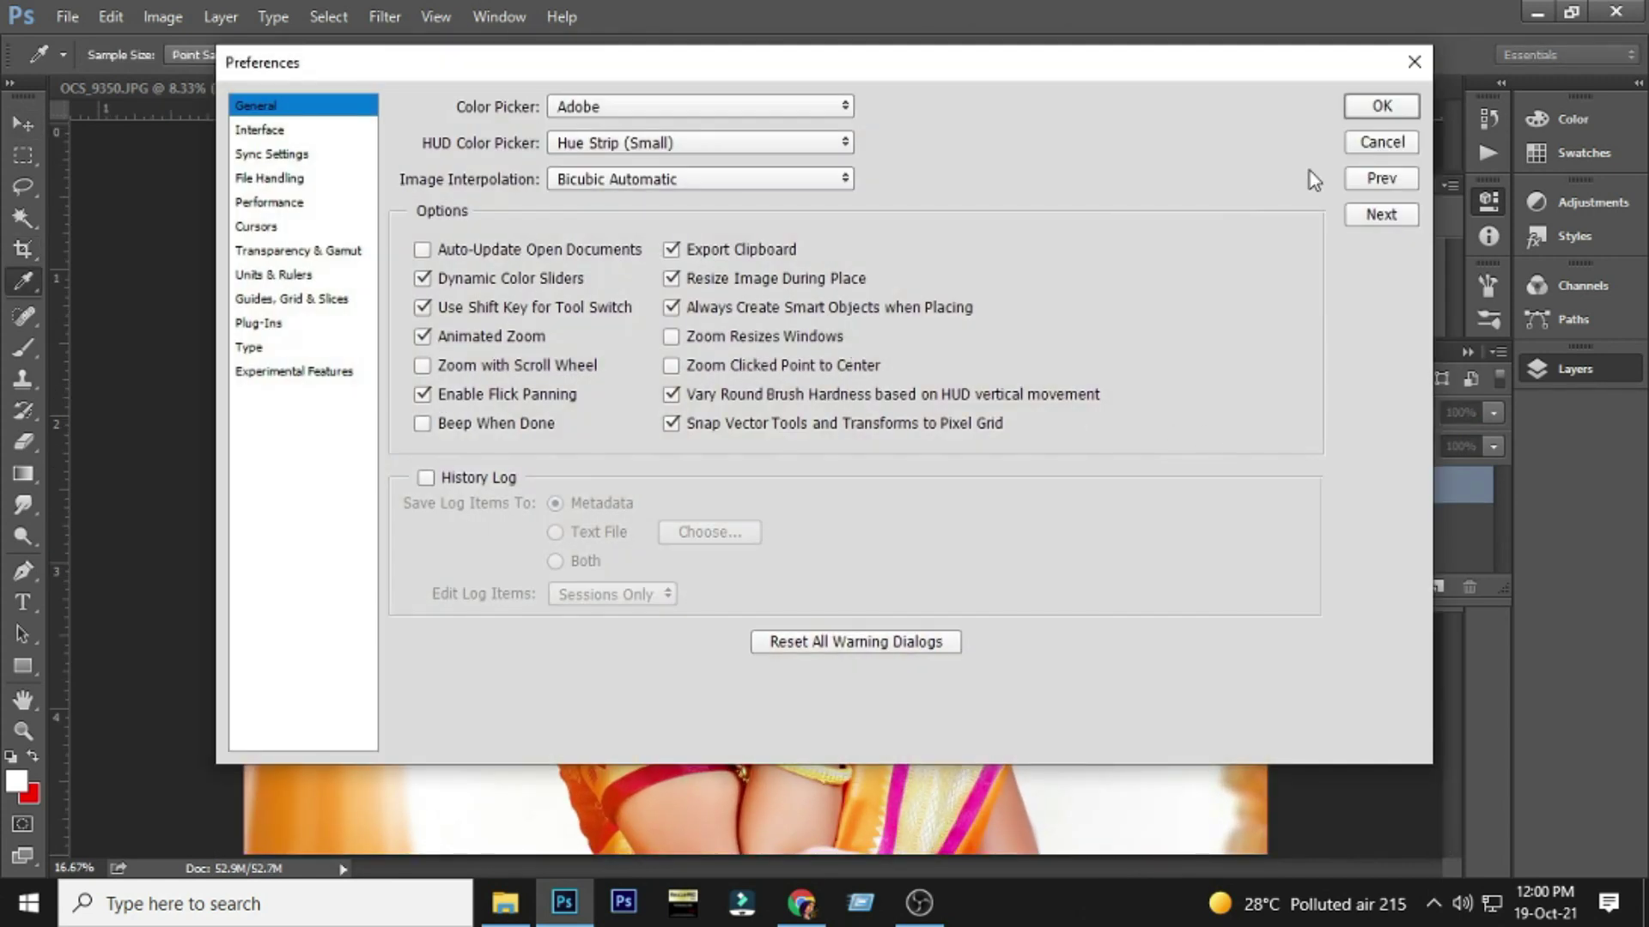
left_click(1382, 143)
- Apply a slight Levels adjustment to the merged image
key("ctrl+l")
left_click_drag(1126, 435, 1130, 438)
key("Return")
key("v")
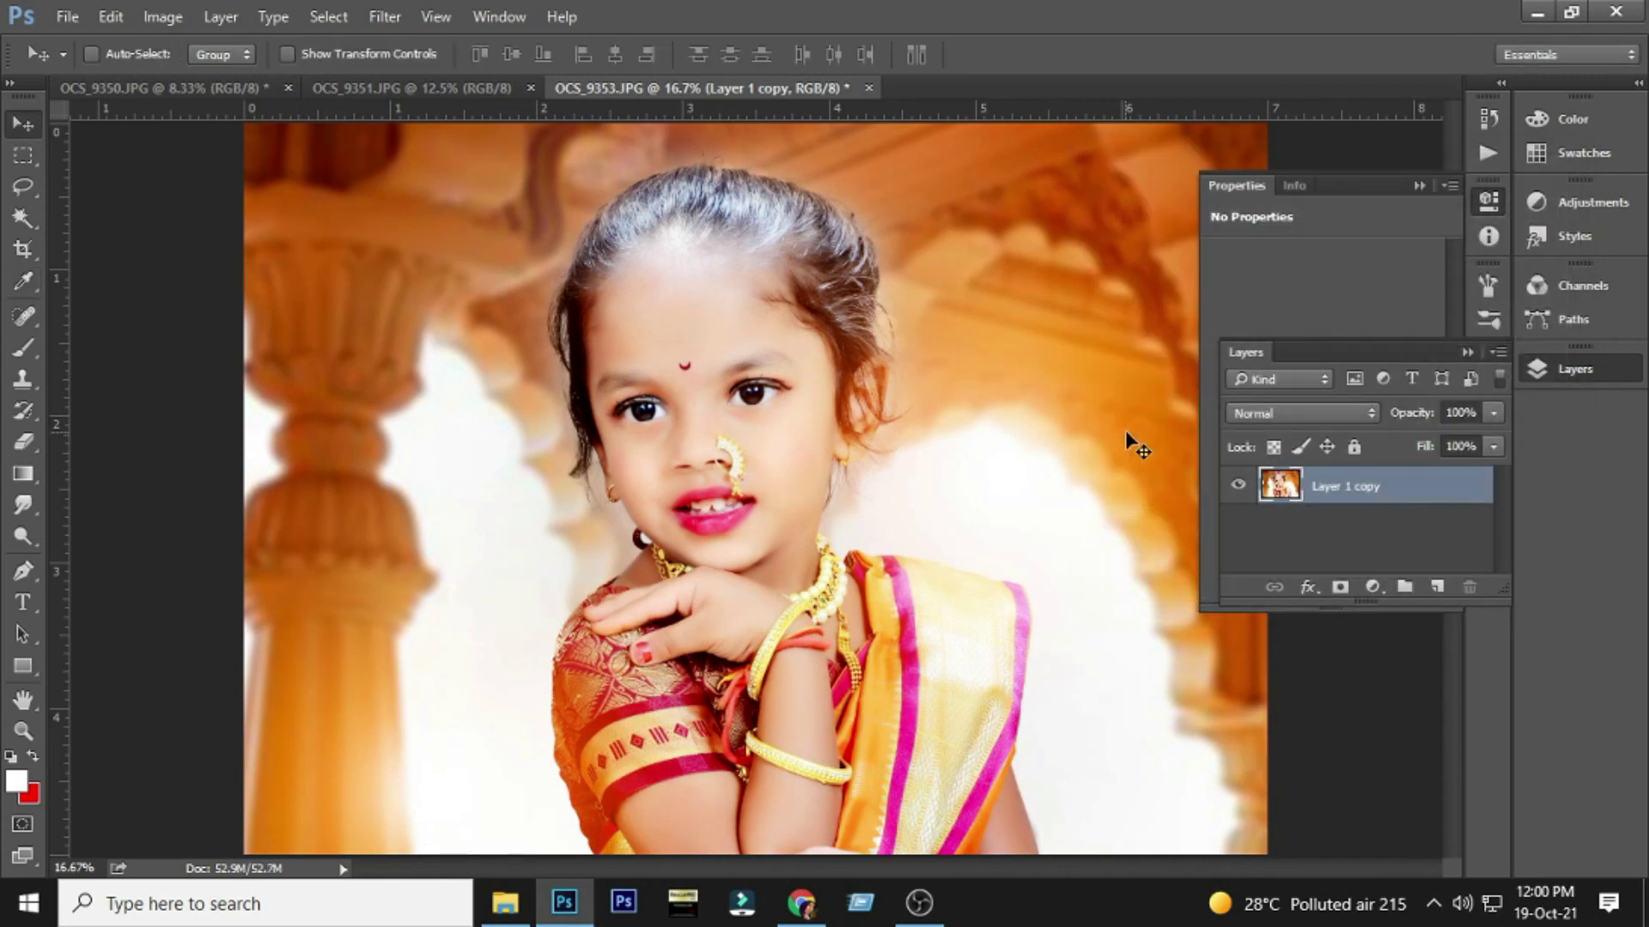
- Duplicate the image layer and fill the lower copy with white
left_click(778, 406, "ctrl+alt")
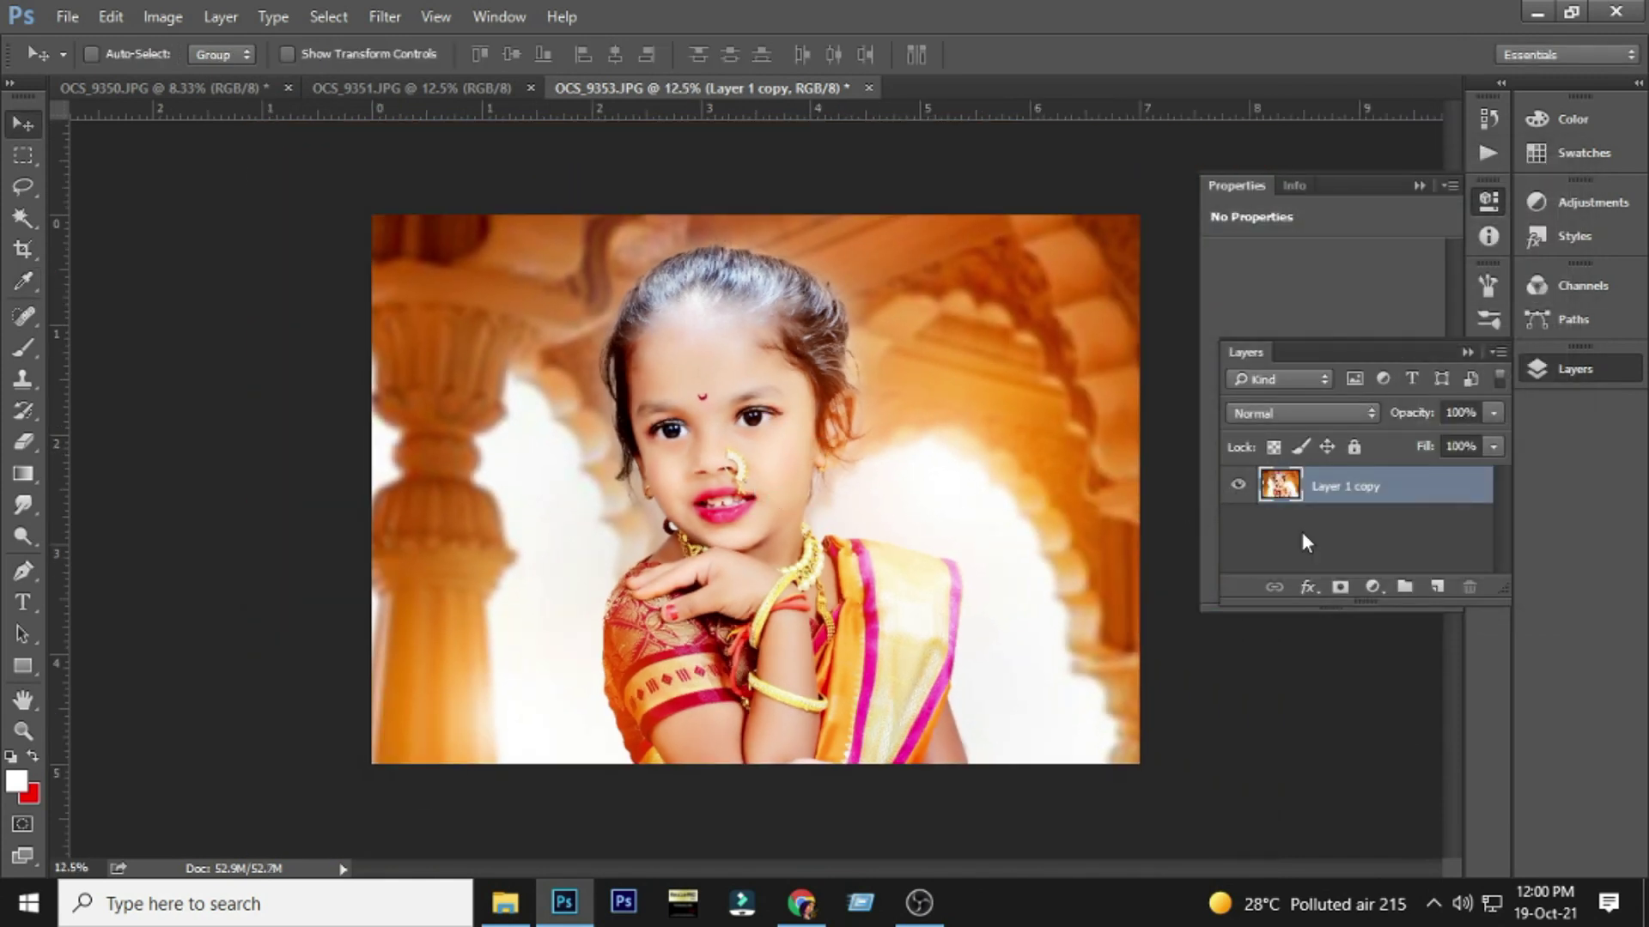
key("ctrl+j")
left_click(1335, 523)
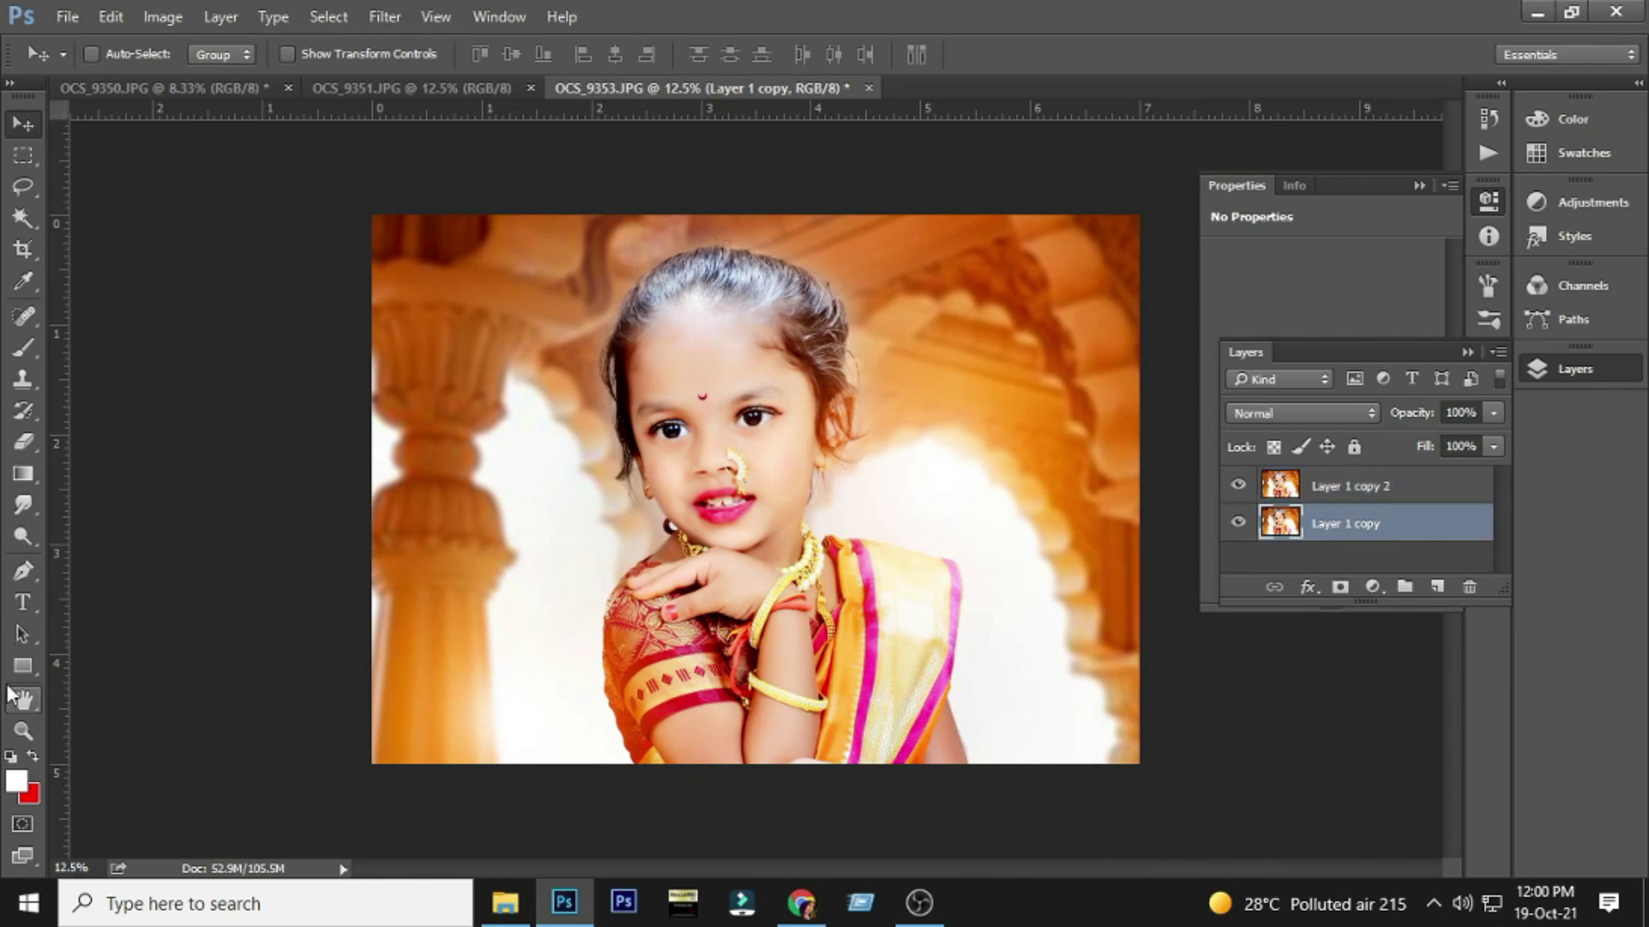
key("alt+BackSpace")
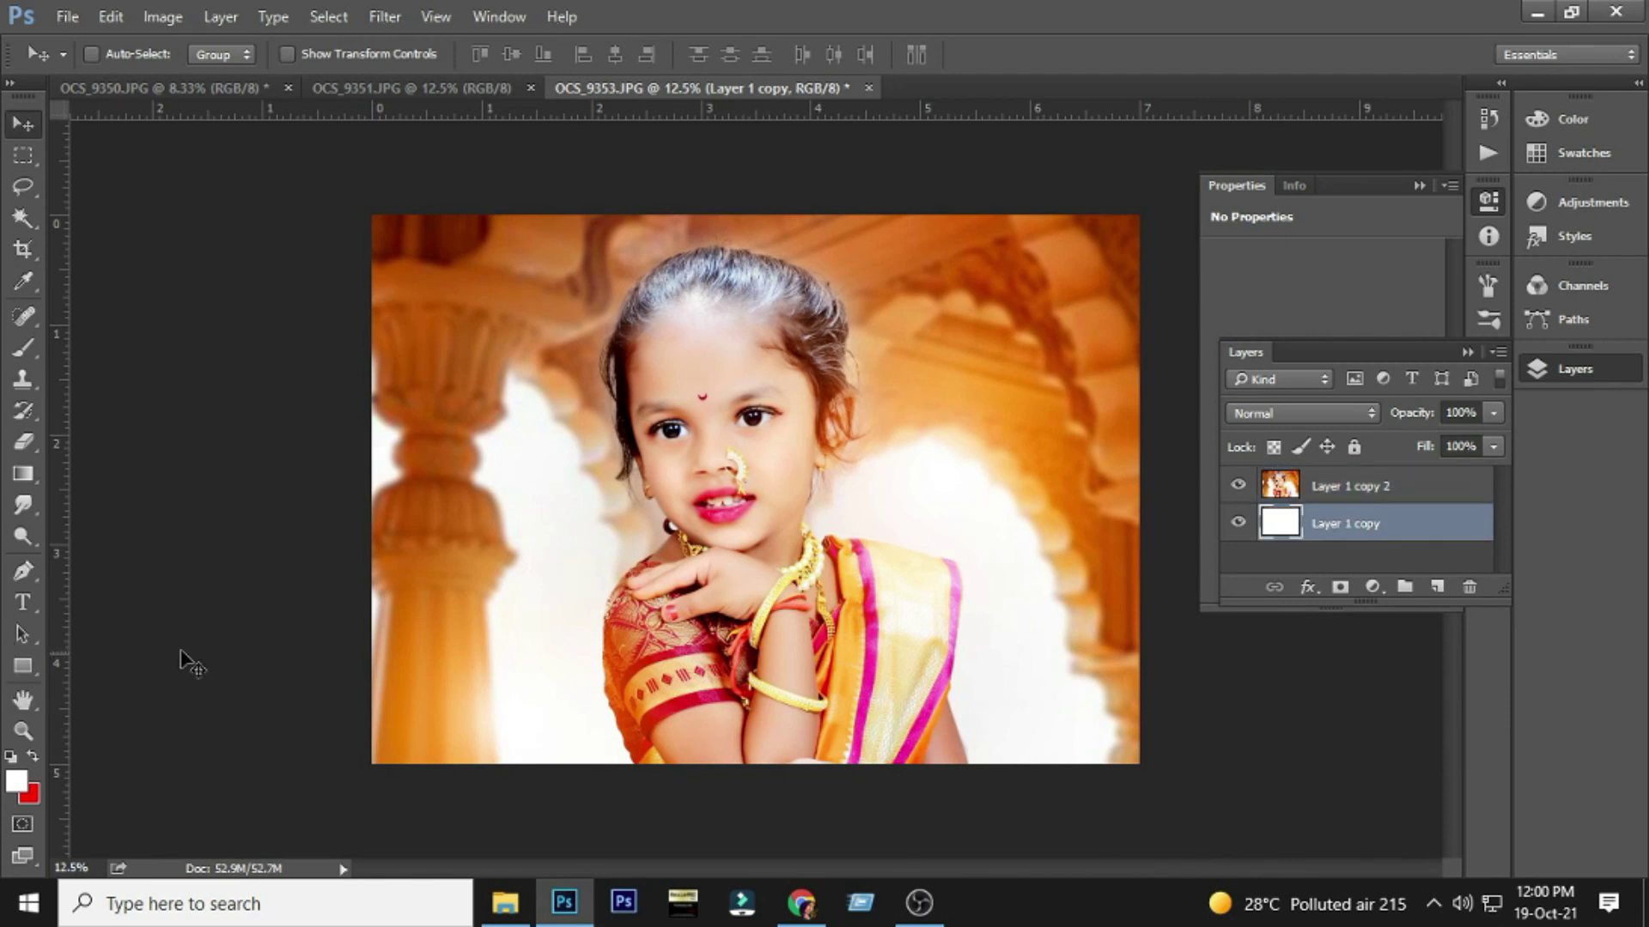
- Scale the upper photo layer down slightly about its centre to leave a narrow white border on all sides
left_click(1294, 478)
key("ctrl+t")
left_click_drag(371, 213, 385, 229)
key("Return")
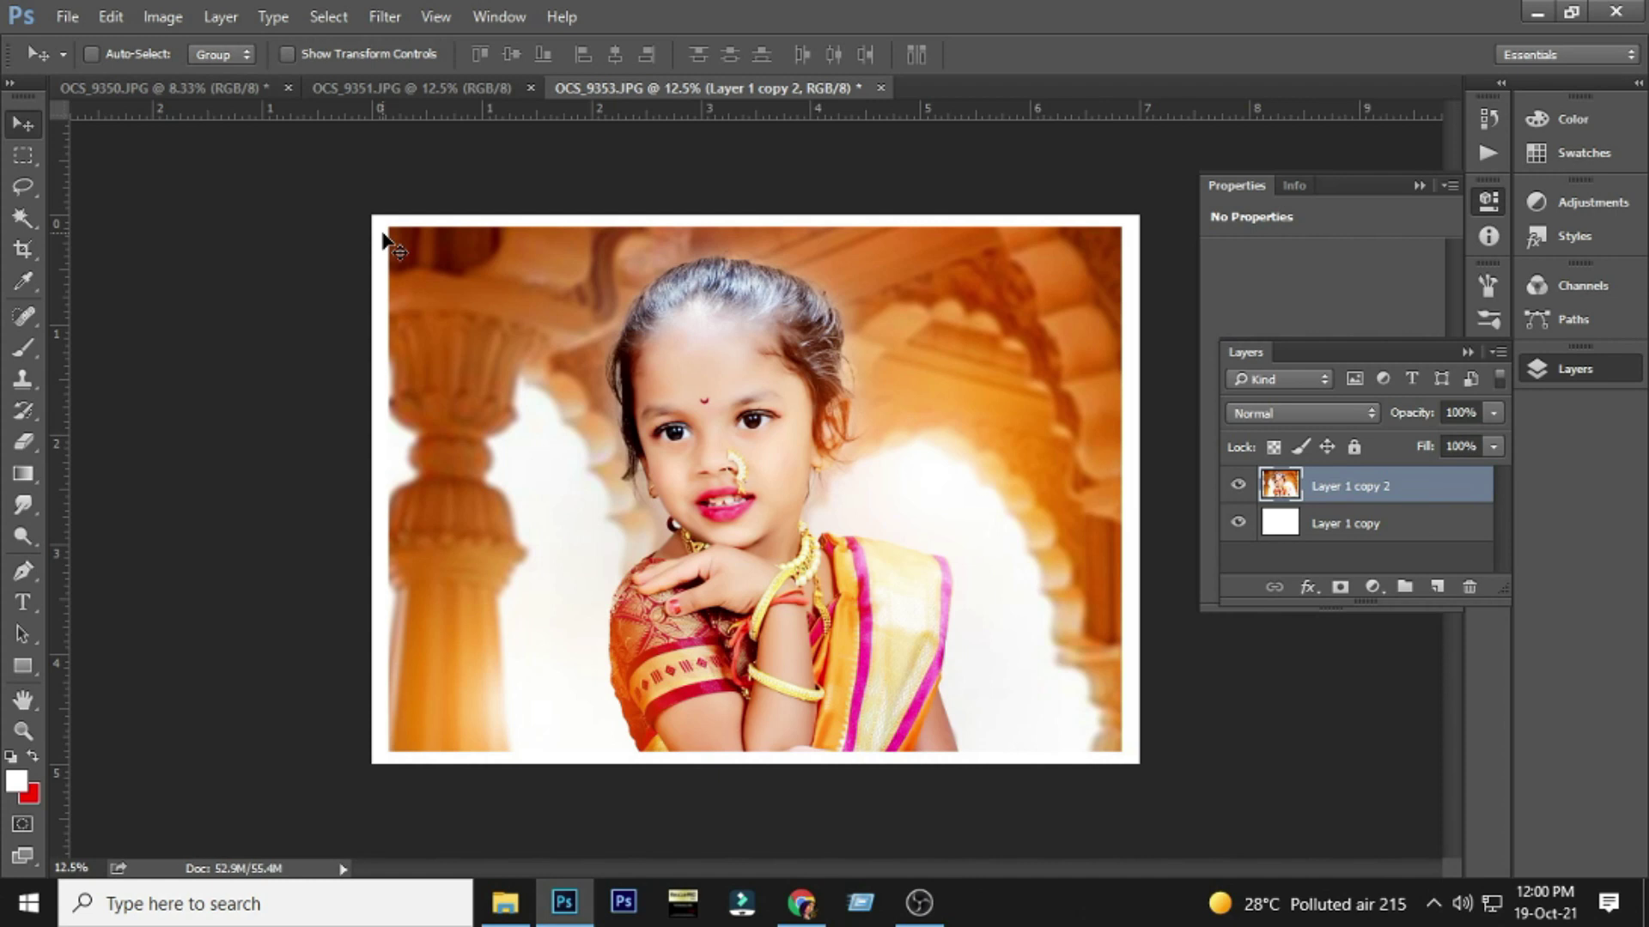
- Merge the photo and the white backing layer into one layer
key("ctrl+plus")
left_click(1374, 525)
key("Delete")
key("f")
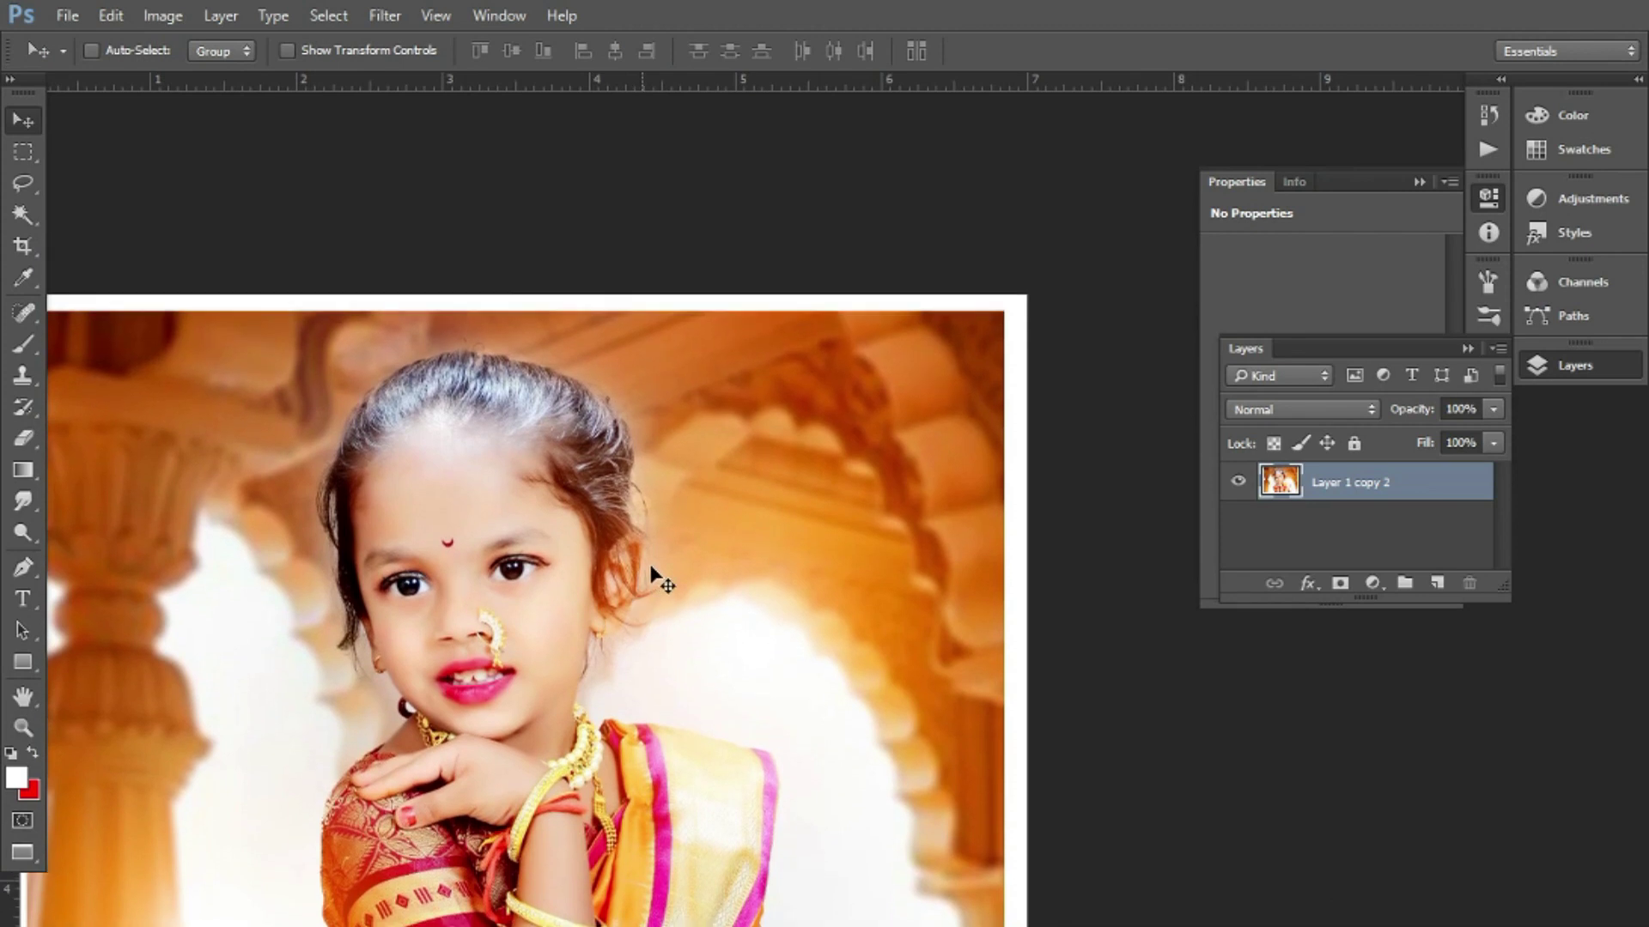
- Paste the white ONEclick photography logo, scale it down, and place it in the photo's upper-right corner
key("ctrl+v")
left_click_drag(718, 582, 810, 461)
key("ctrl+t")
left_click_drag(859, 369, 833, 400)
key("Return")
left_click(873, 550)
key("ctrl+t")
key("Return")
left_click_drag(858, 512, 863, 491)
- Merge the logo with the photo layer and return to the standard screen mode
left_click(1353, 520, "shift")
key("ctrl+e")
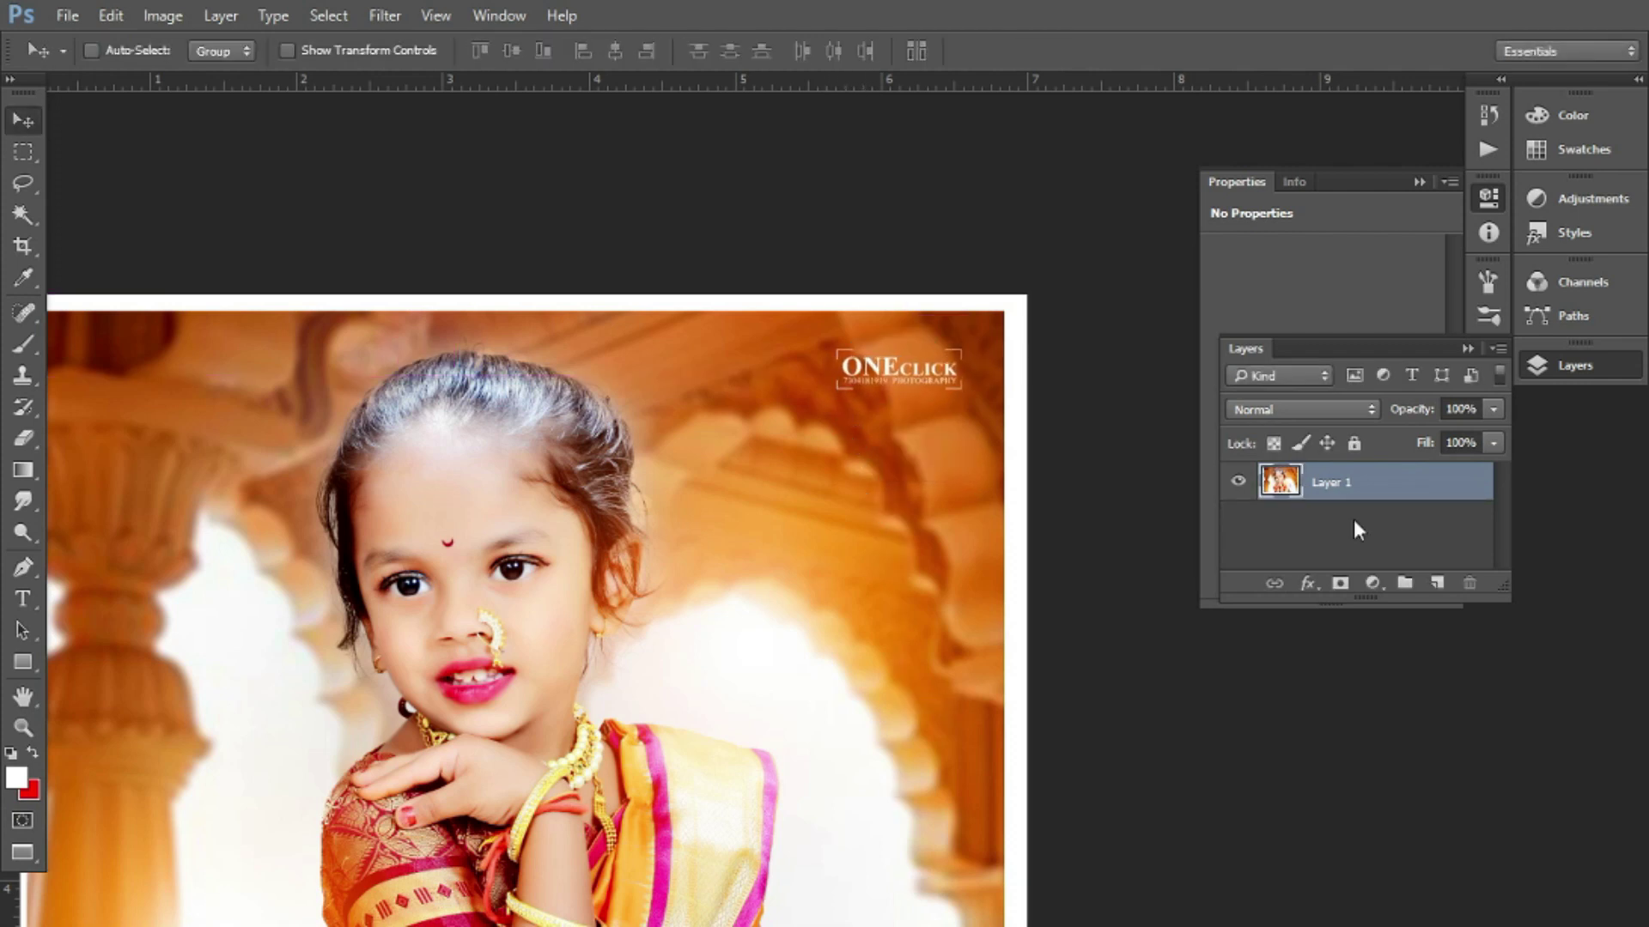
key("f")
key("f")
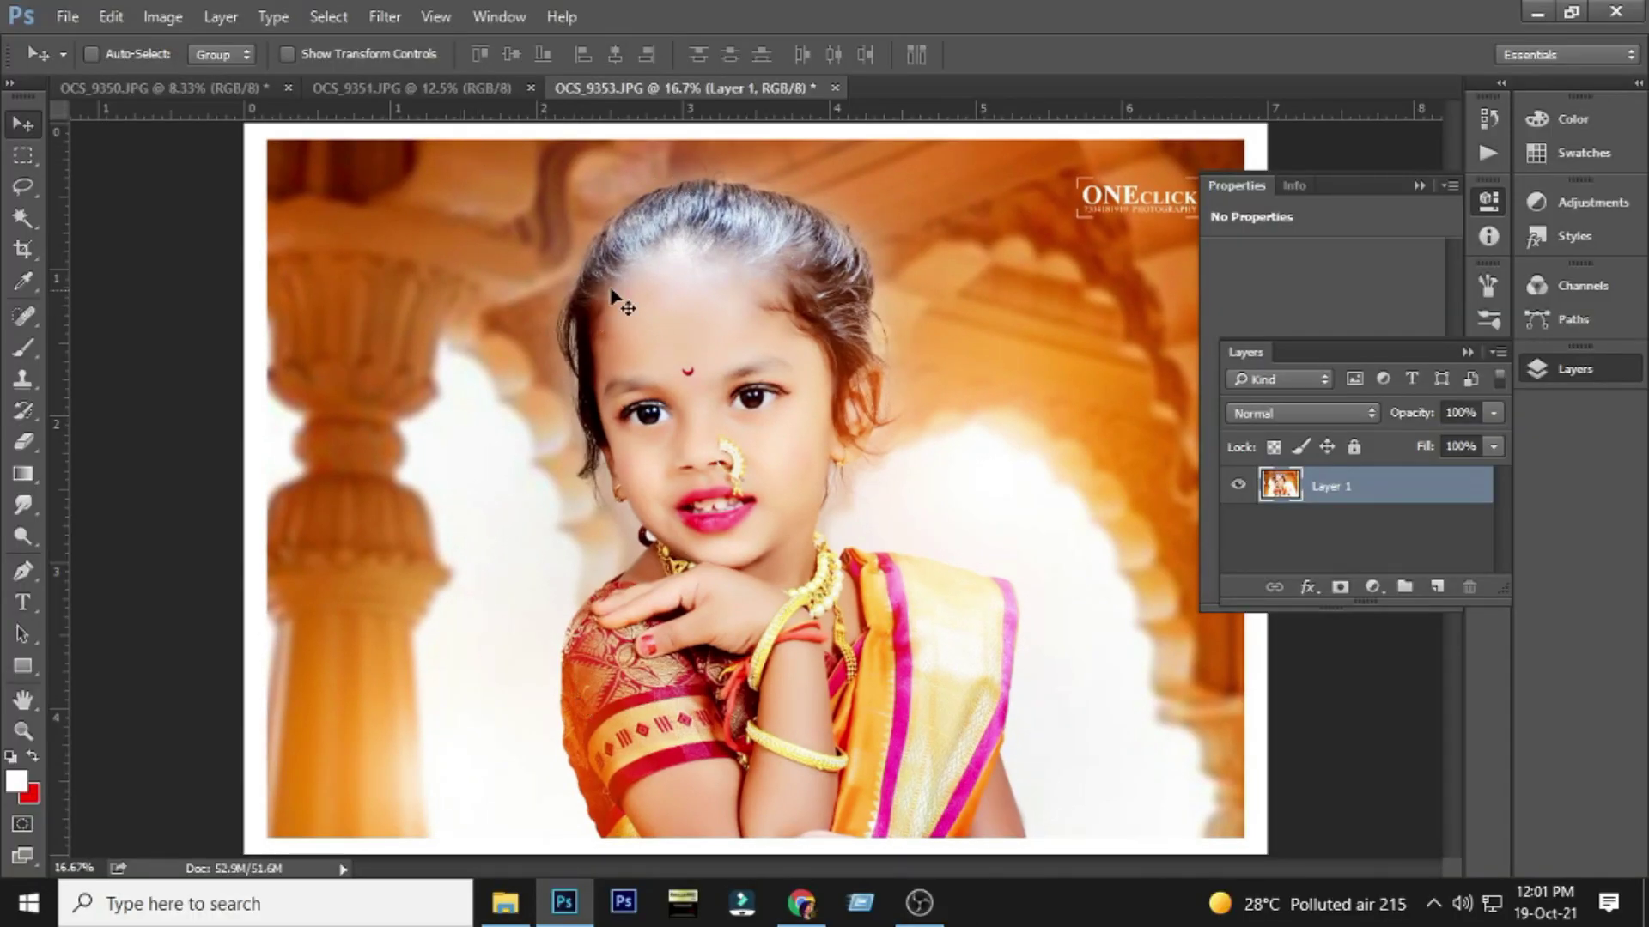
left_click(1431, 182)
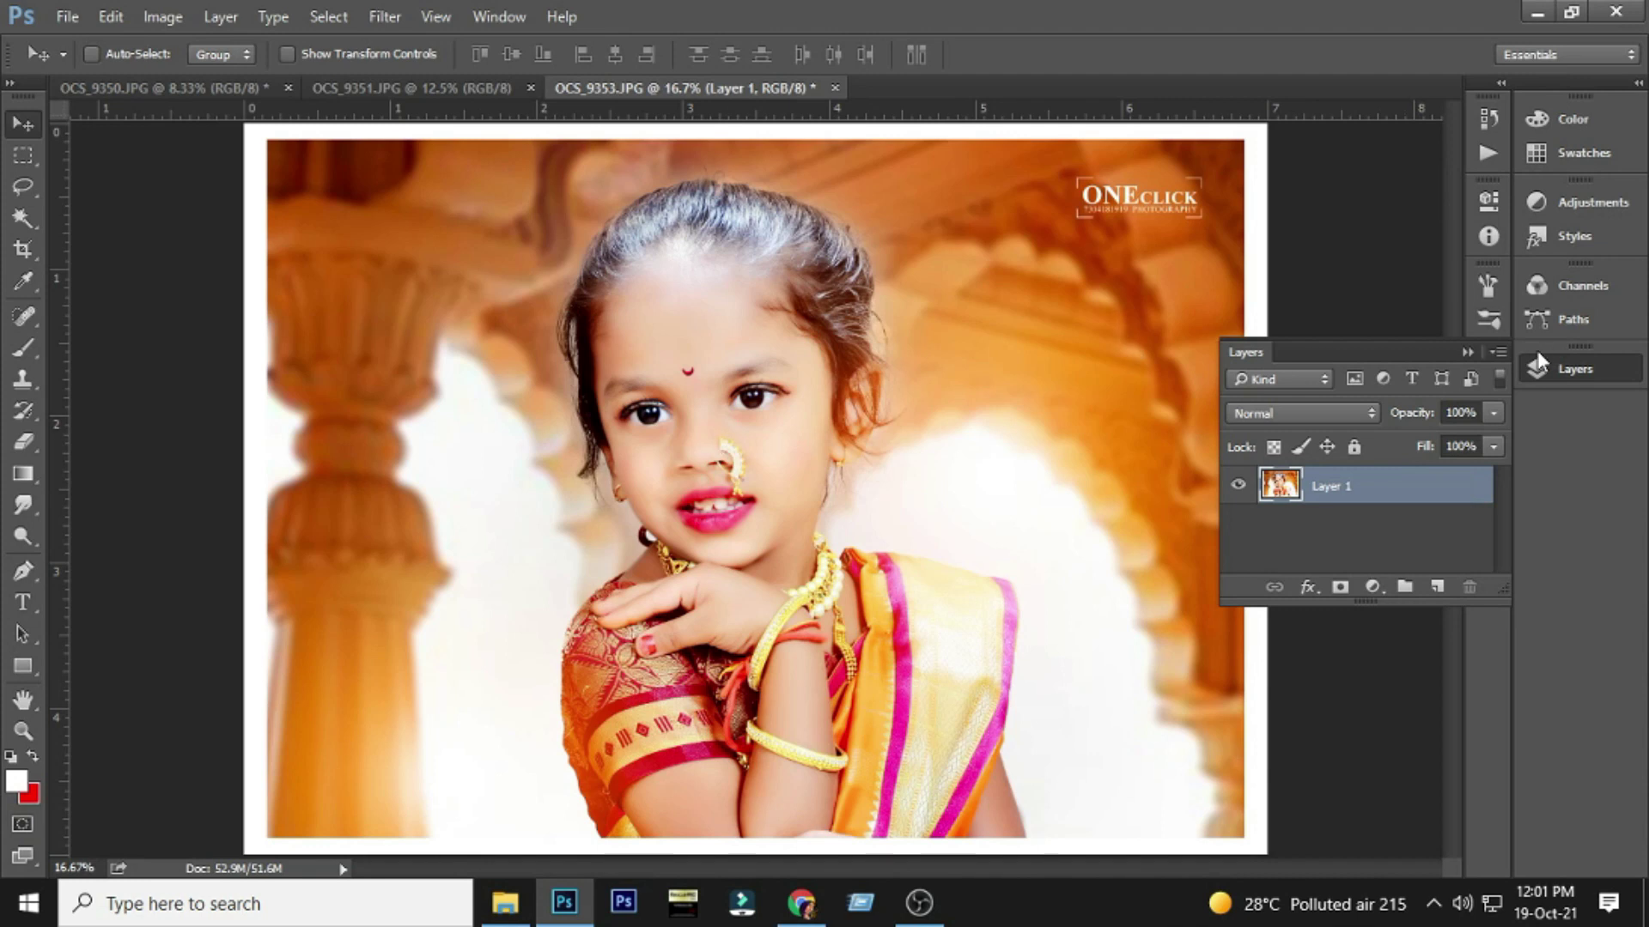
left_click(1467, 352)
key("alt")
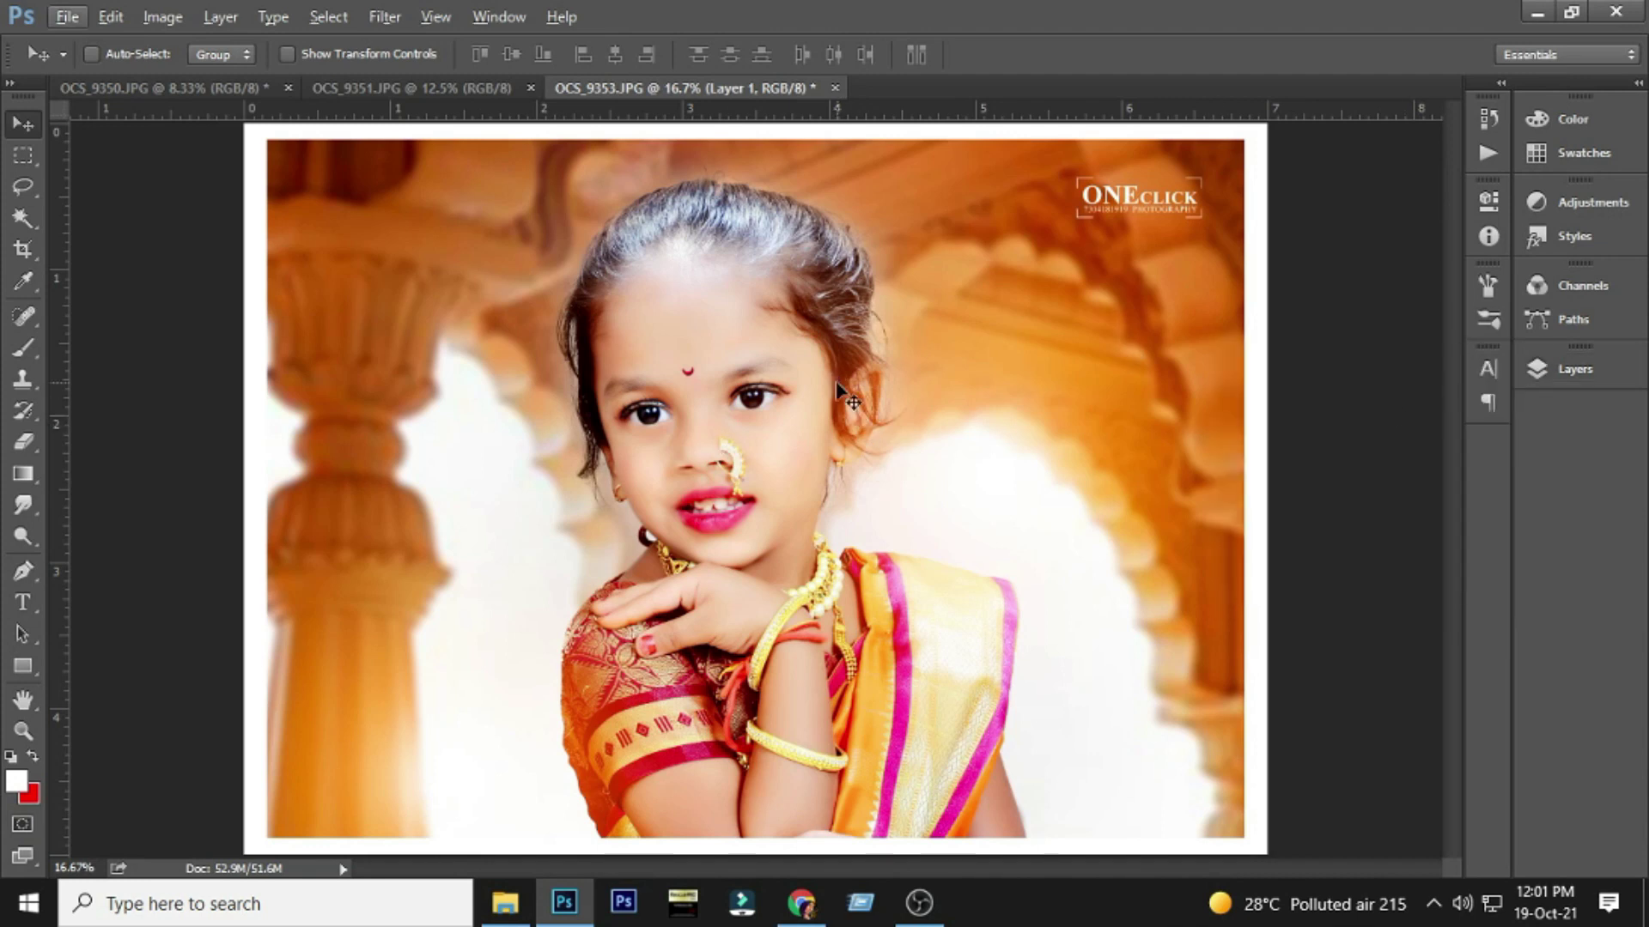
key("alt")
key("alt+F9")
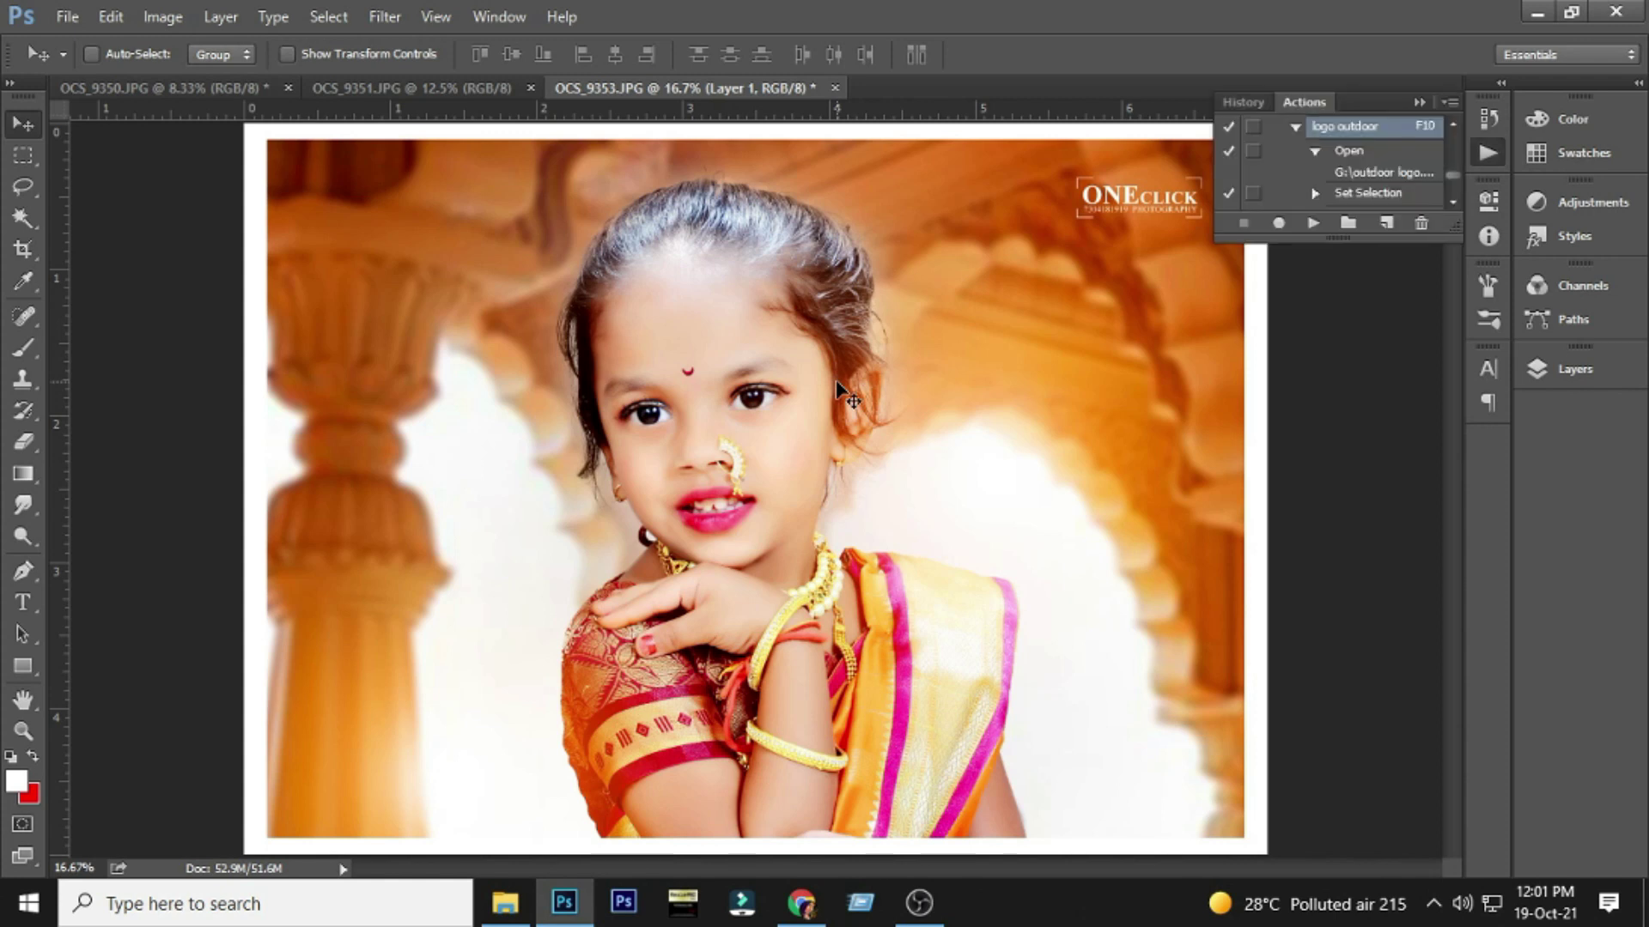
left_click(1417, 101)
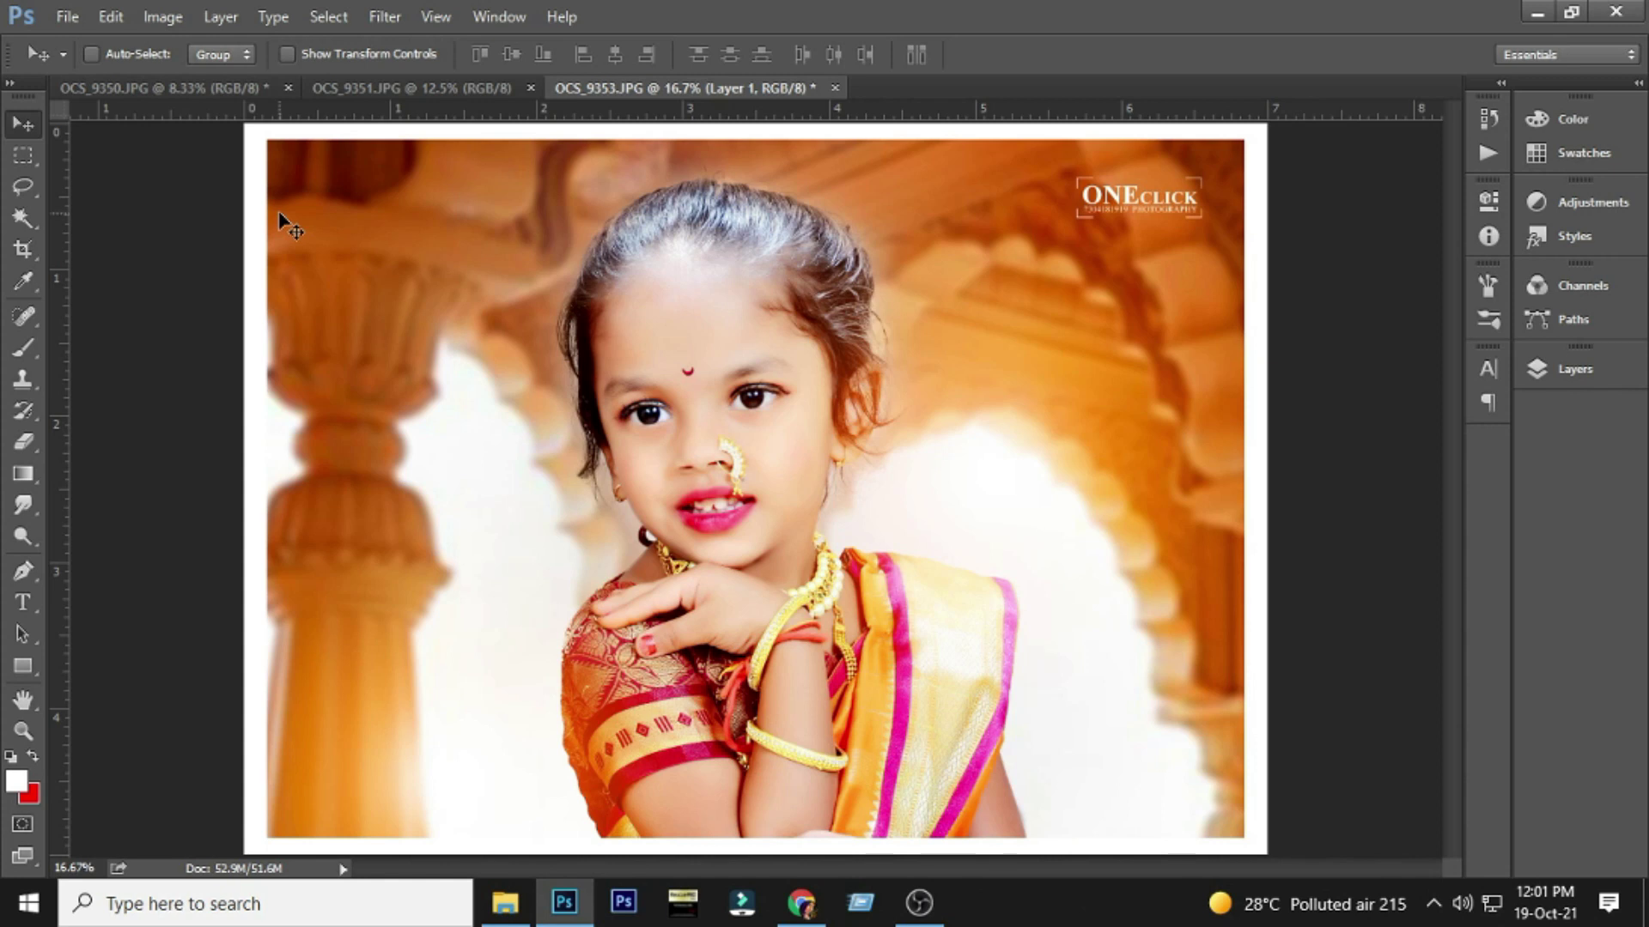
- Check the finished portrait in full-screen mode, then return to the standard screen mode
key("f")
key("f")
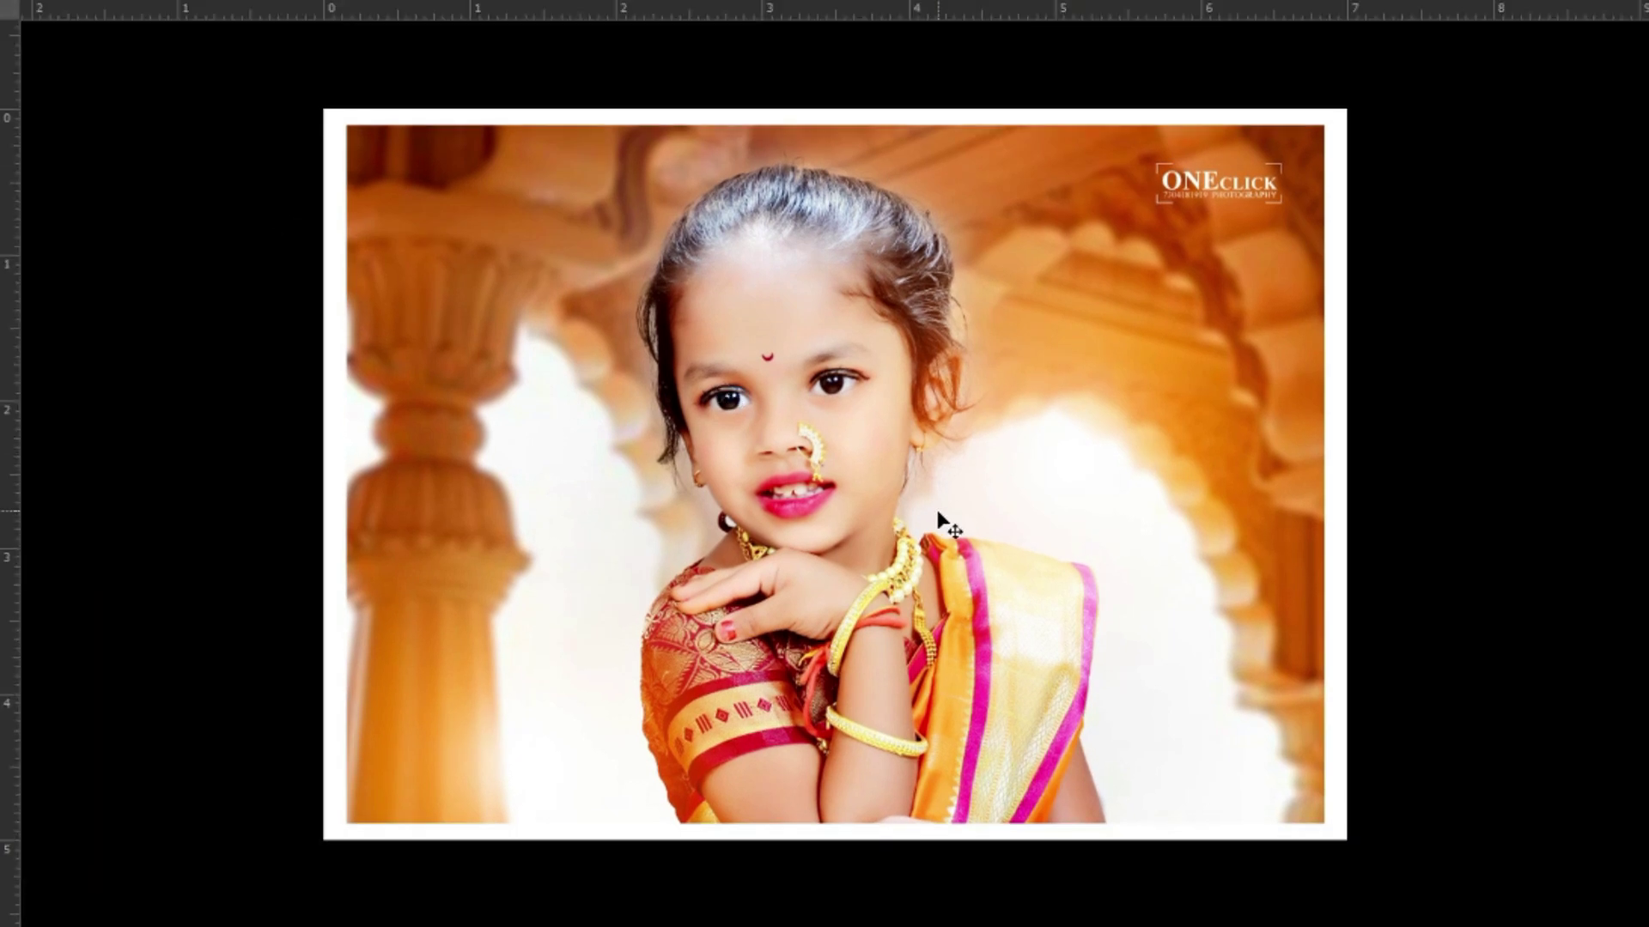
scroll(868, 440, "up", 1)
scroll(868, 440, "down", 2)
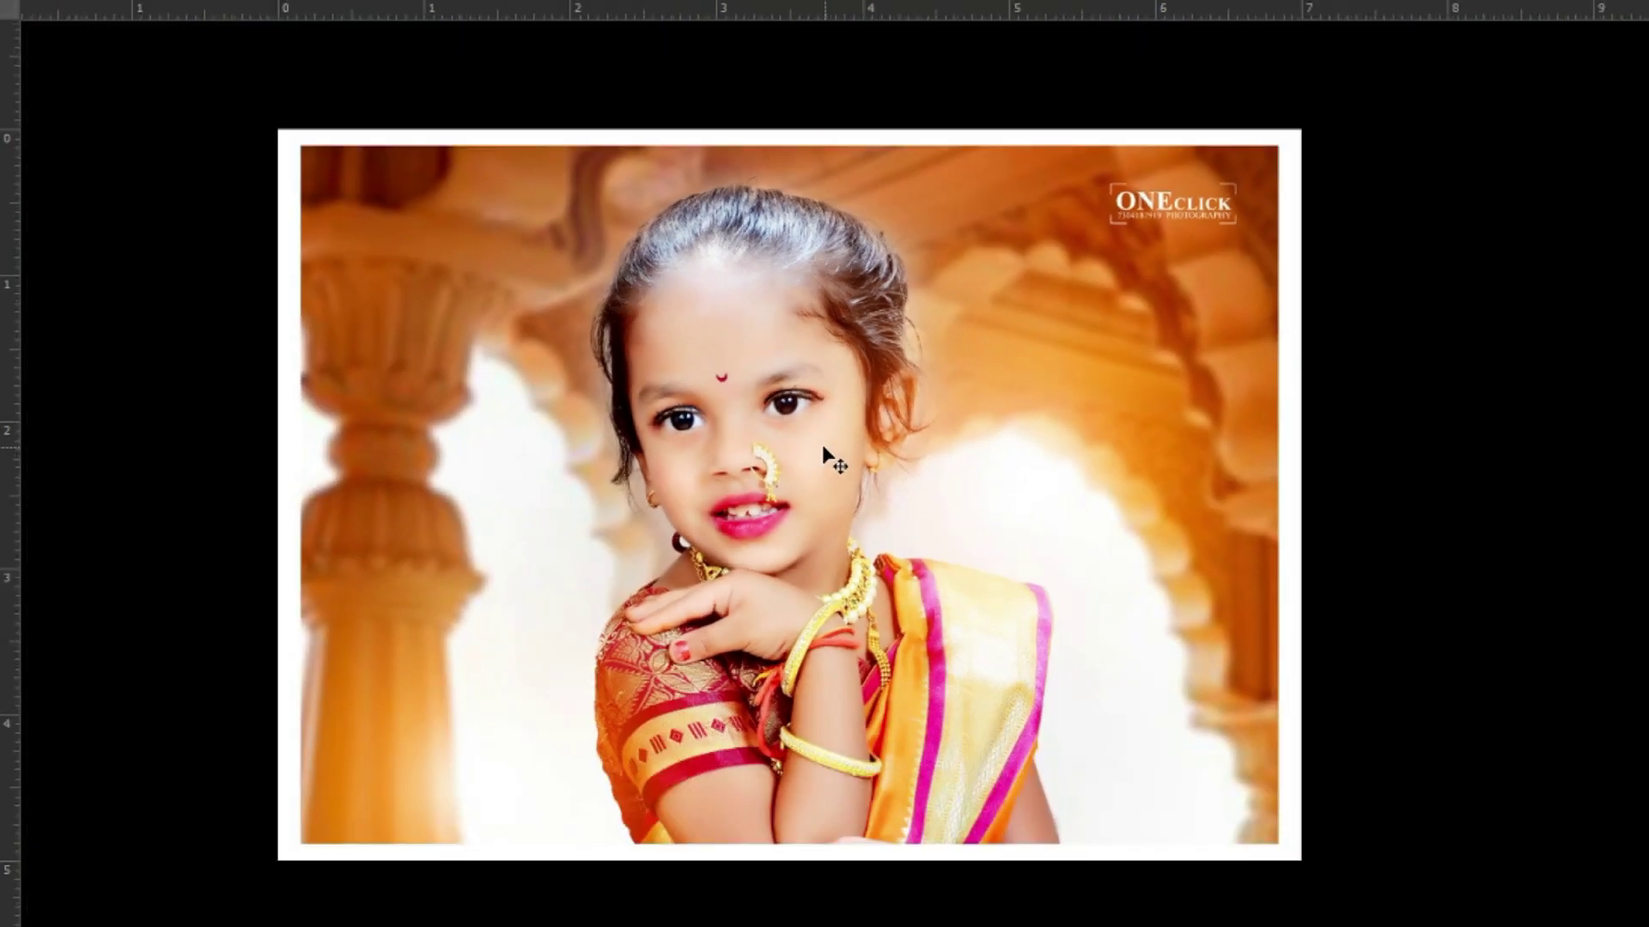
scroll(822, 445, "up", 2)
left_click_drag(812, 507, 680, 565)
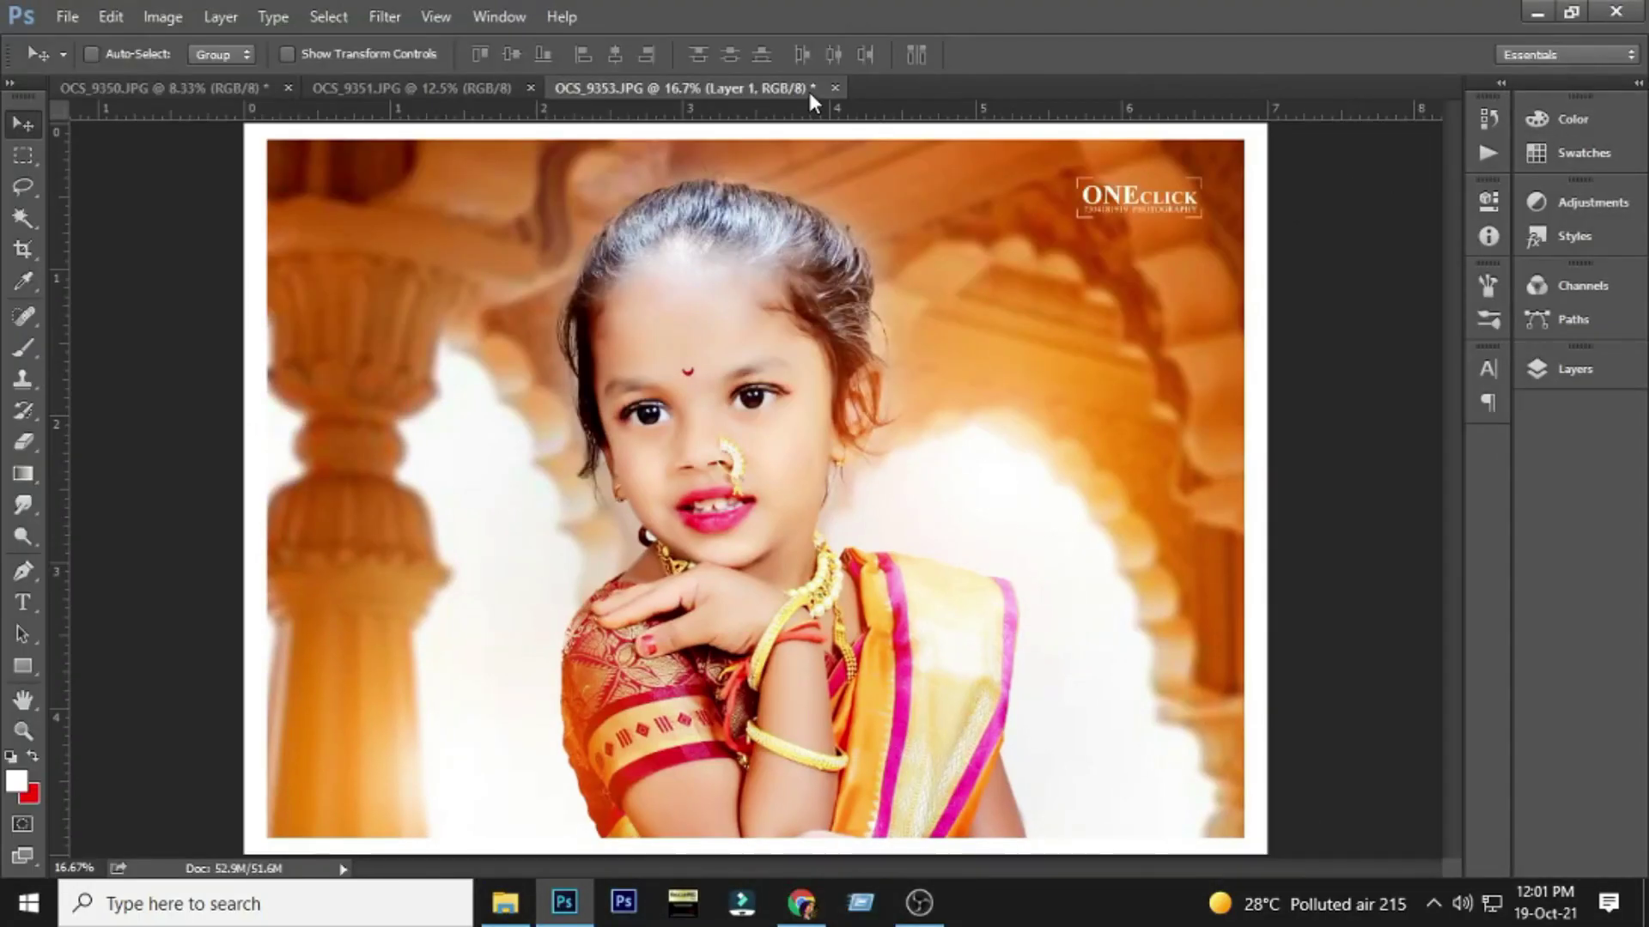
key("ctrl+shift+s")
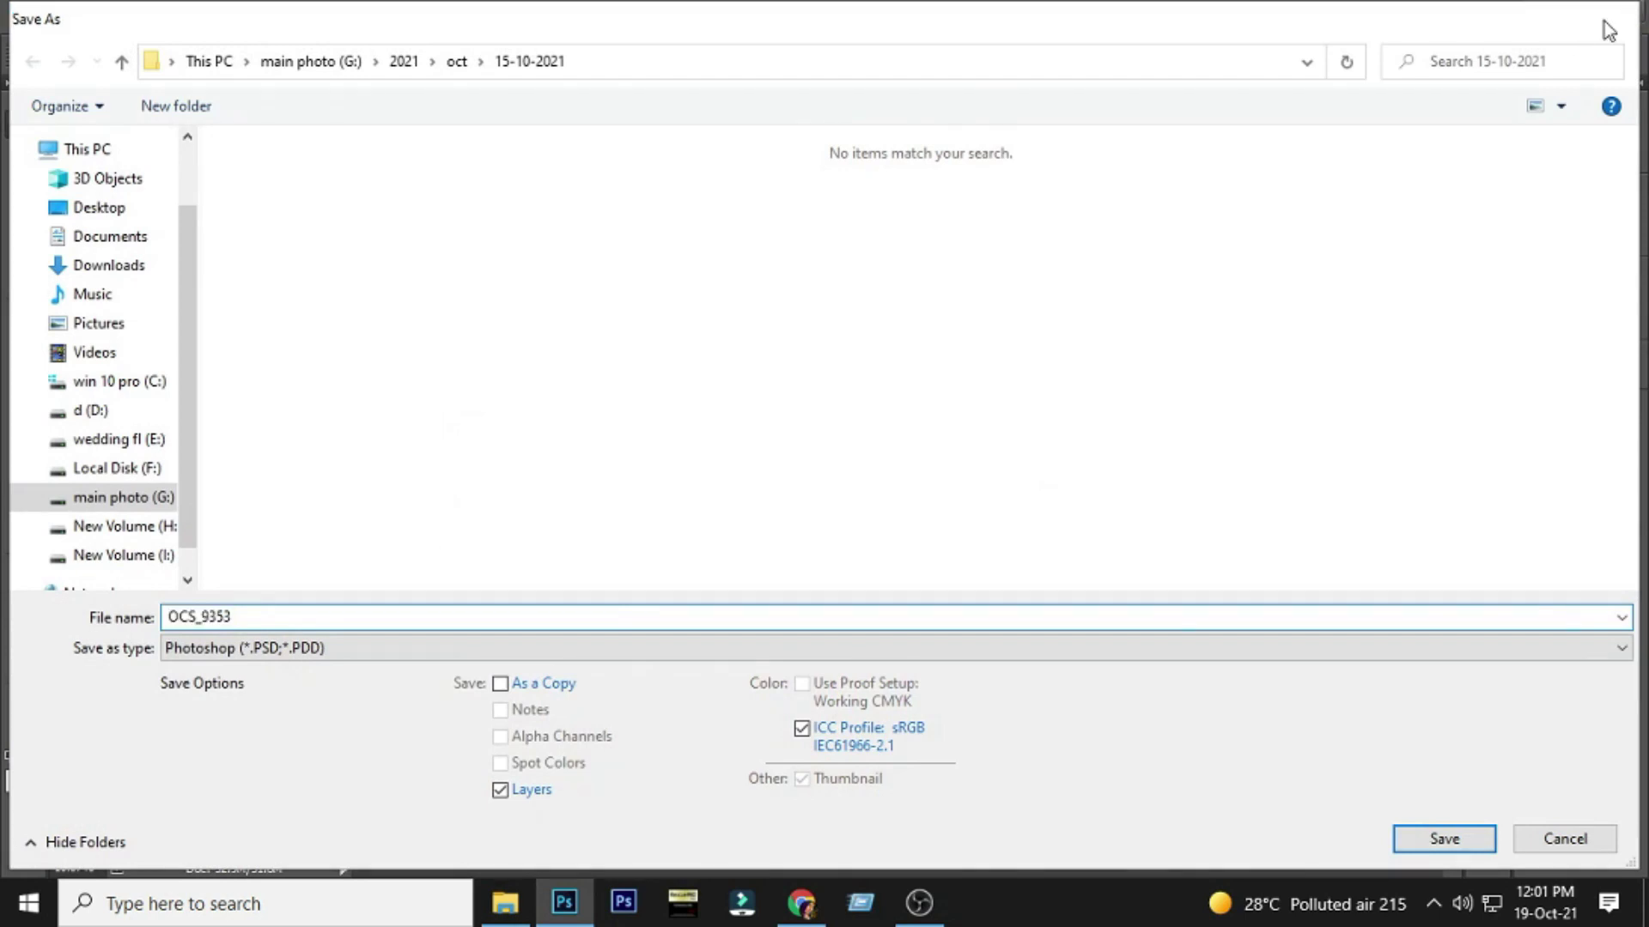
key("Escape")
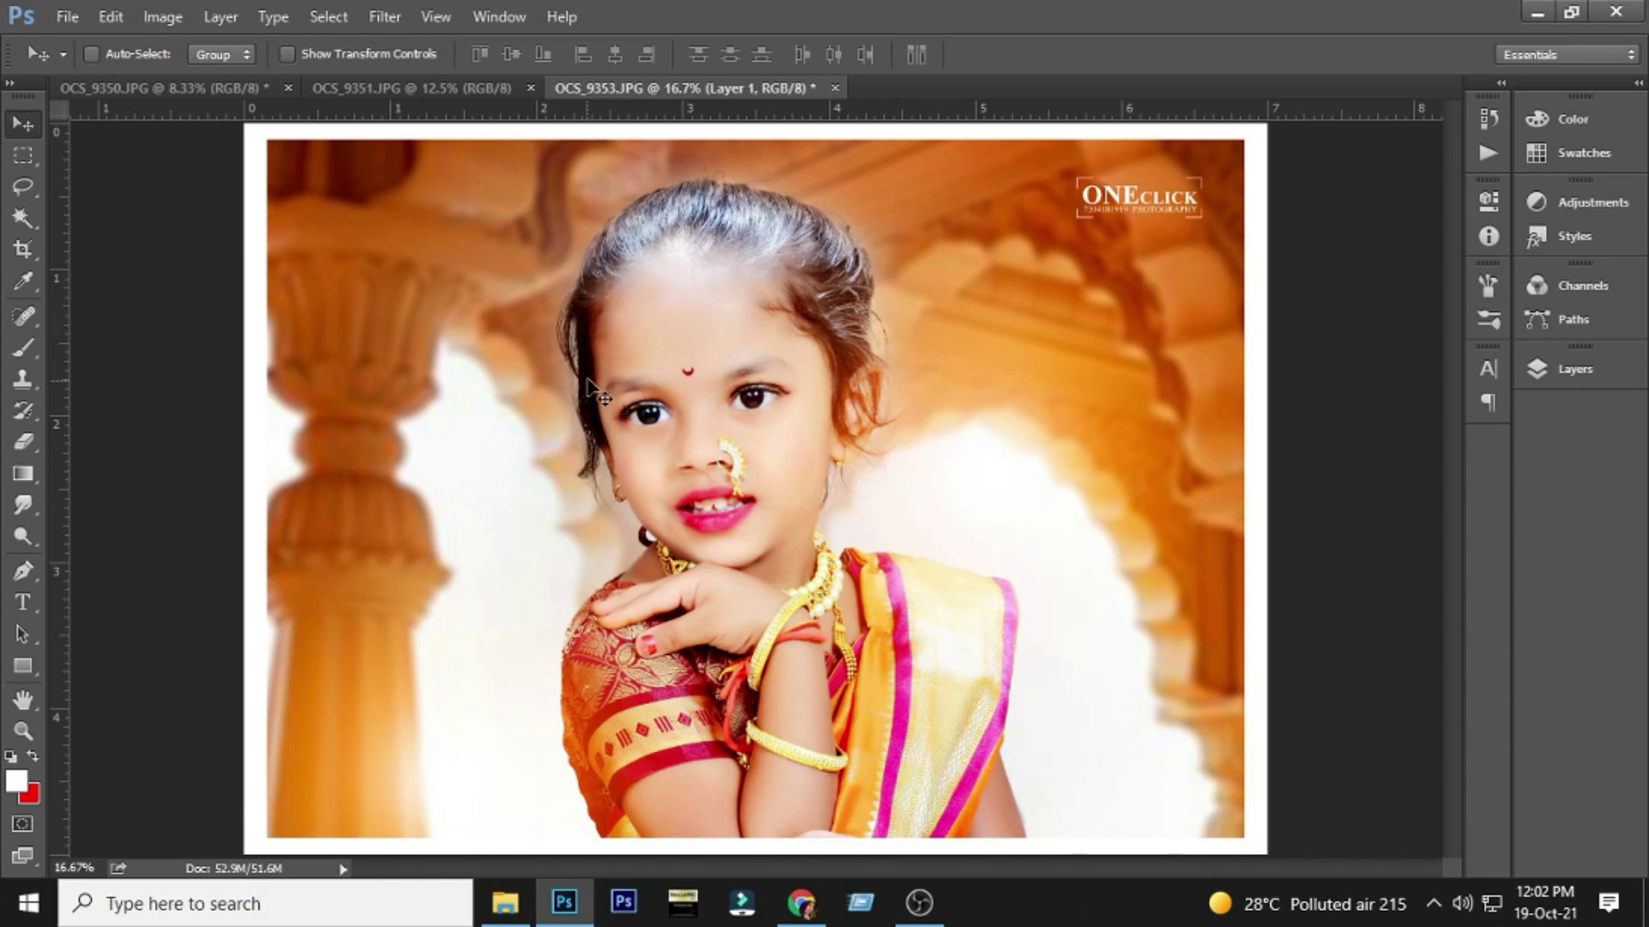
left_click(833, 87)
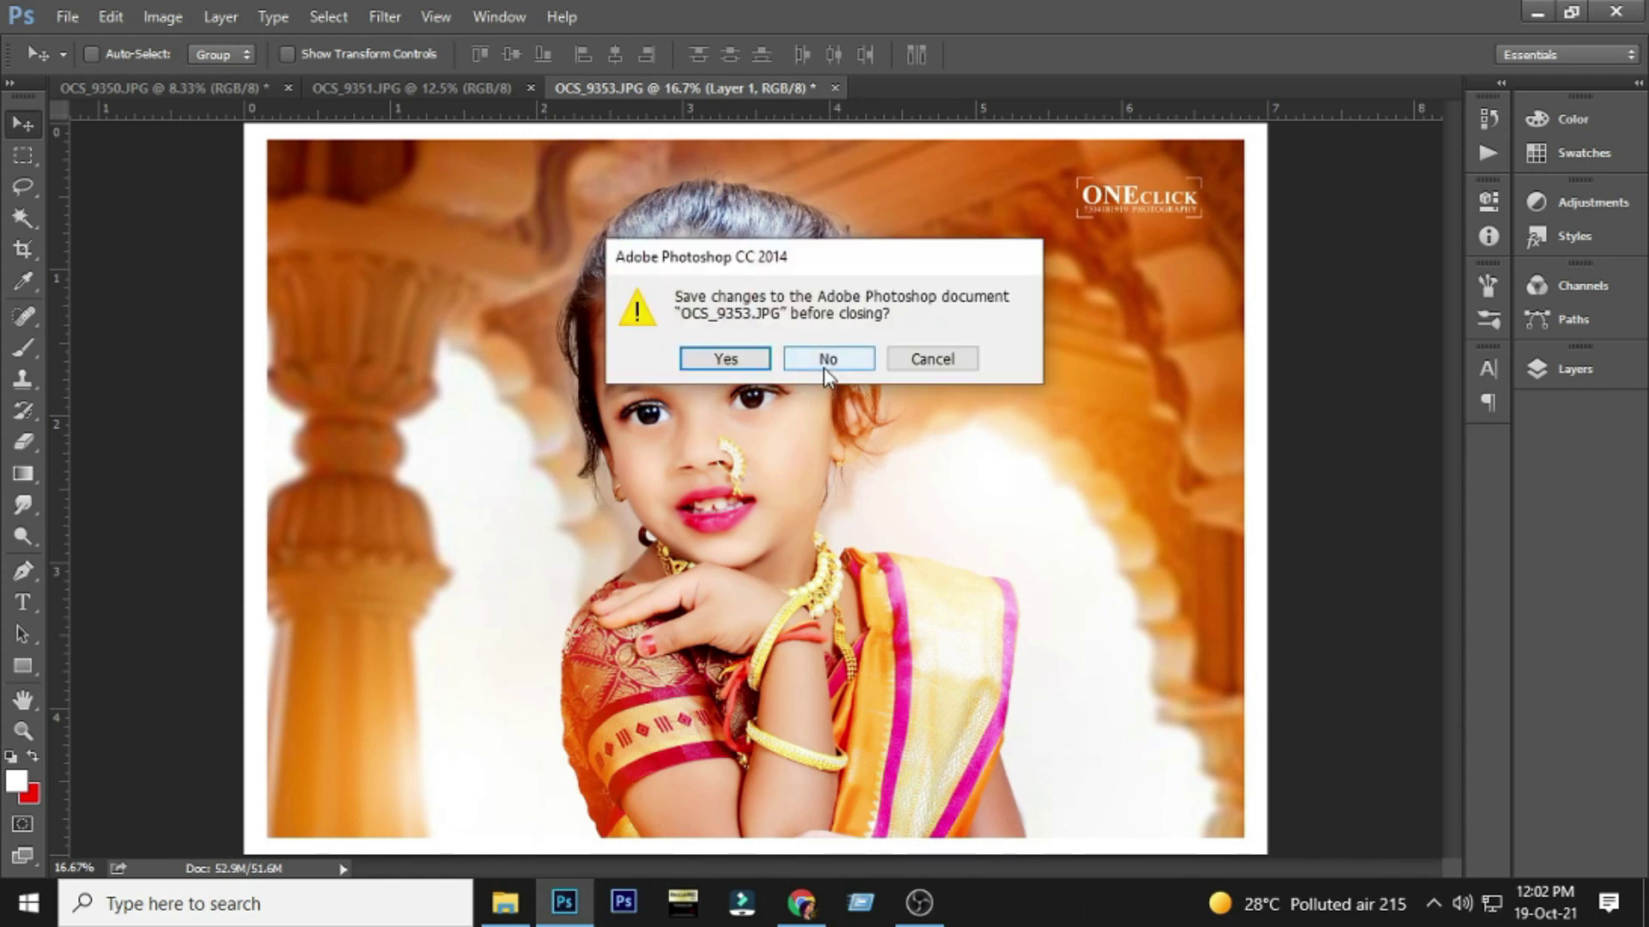
left_click(724, 359)
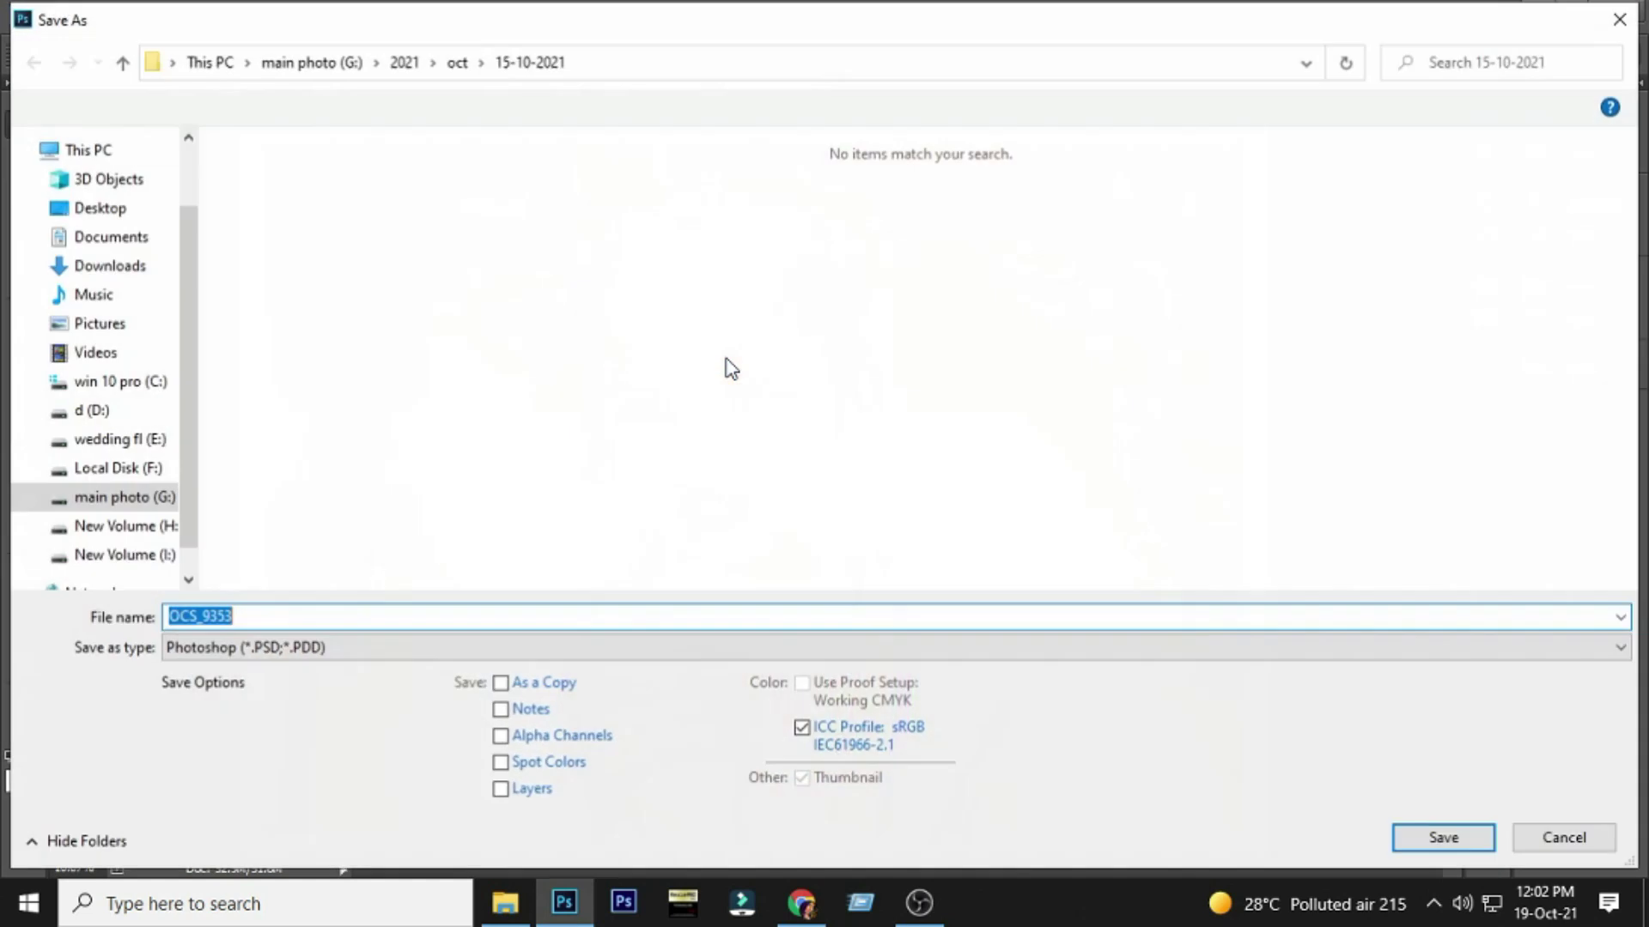
left_click(307, 651)
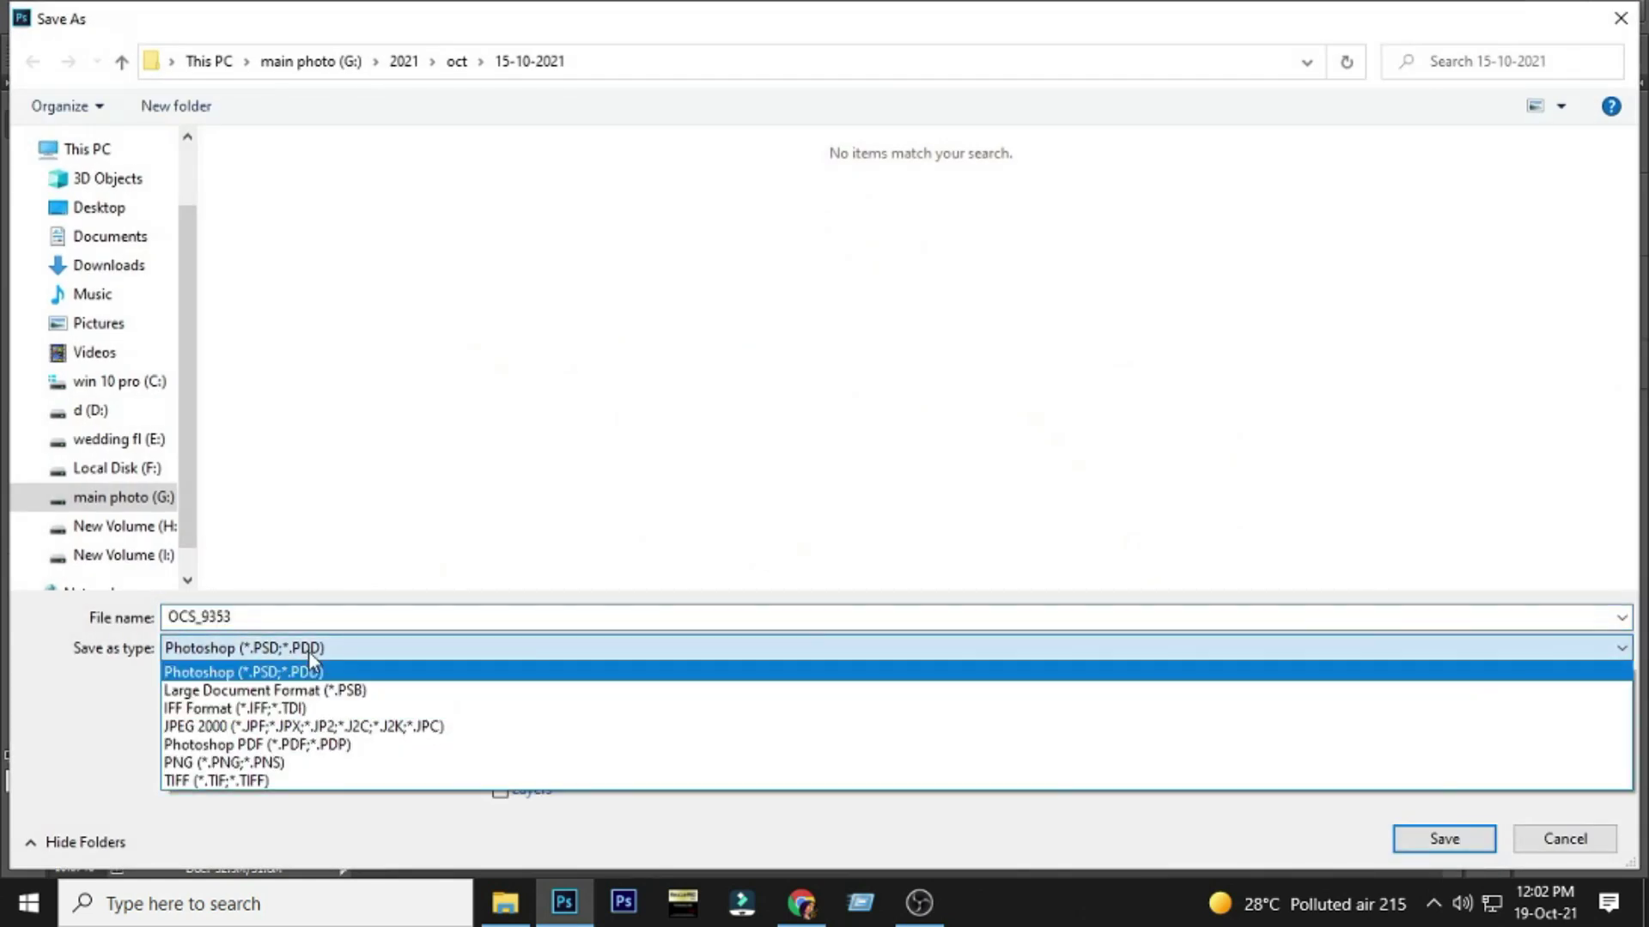
key("Down")
key("Down")
key("Down")
key("Return")
left_click(309, 653)
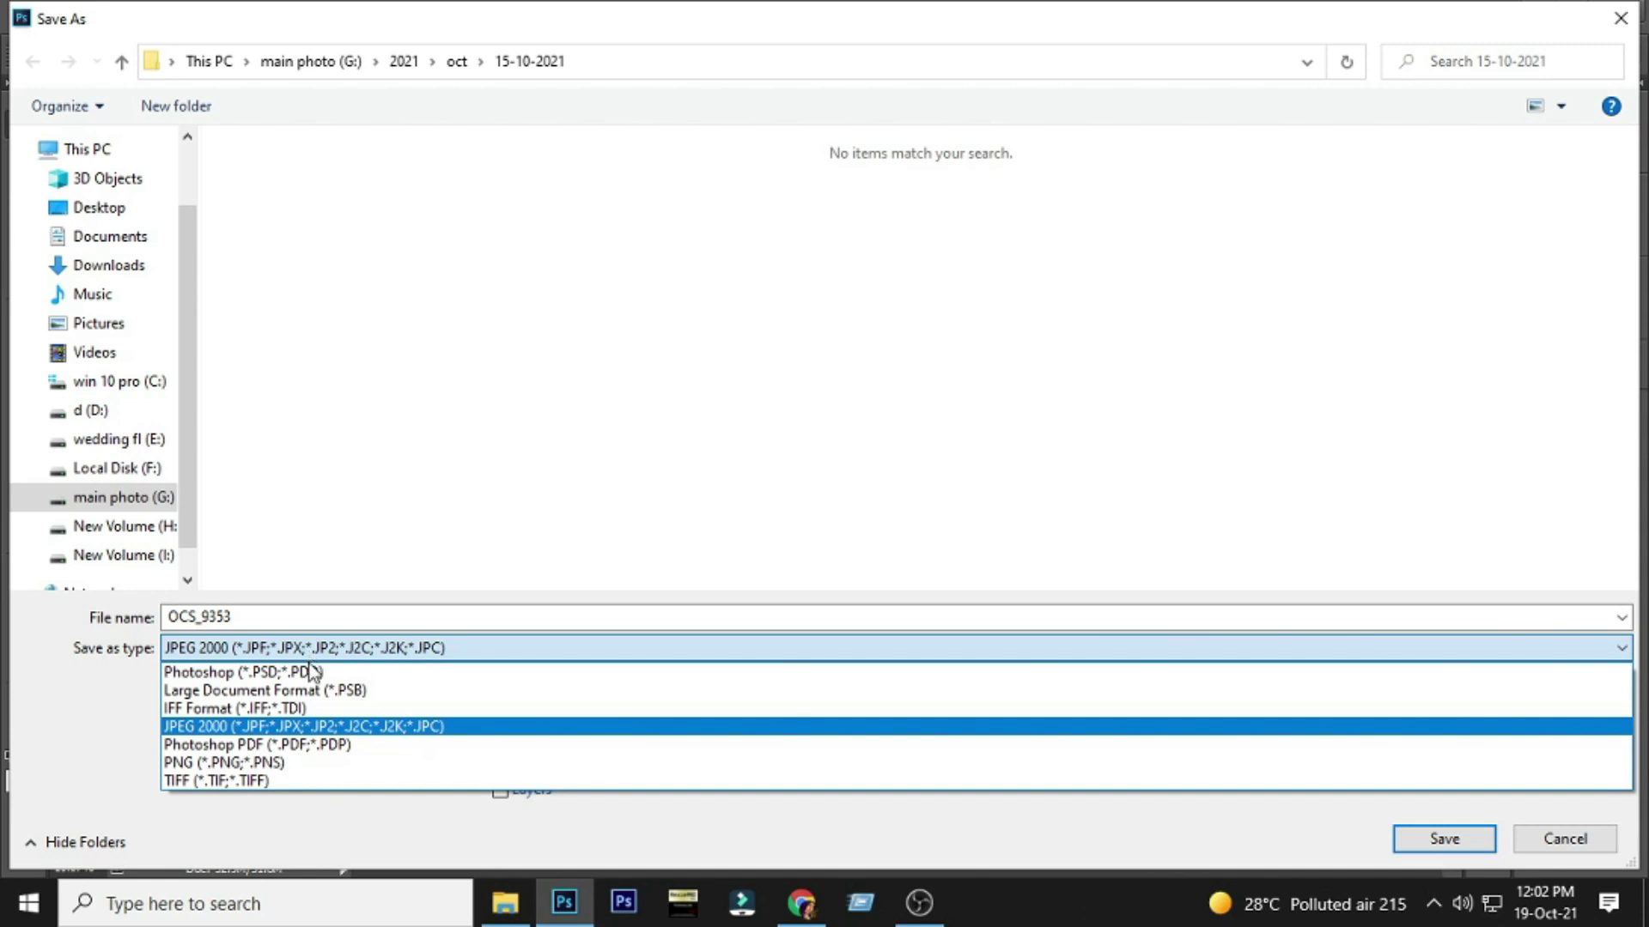
left_click(1620, 18)
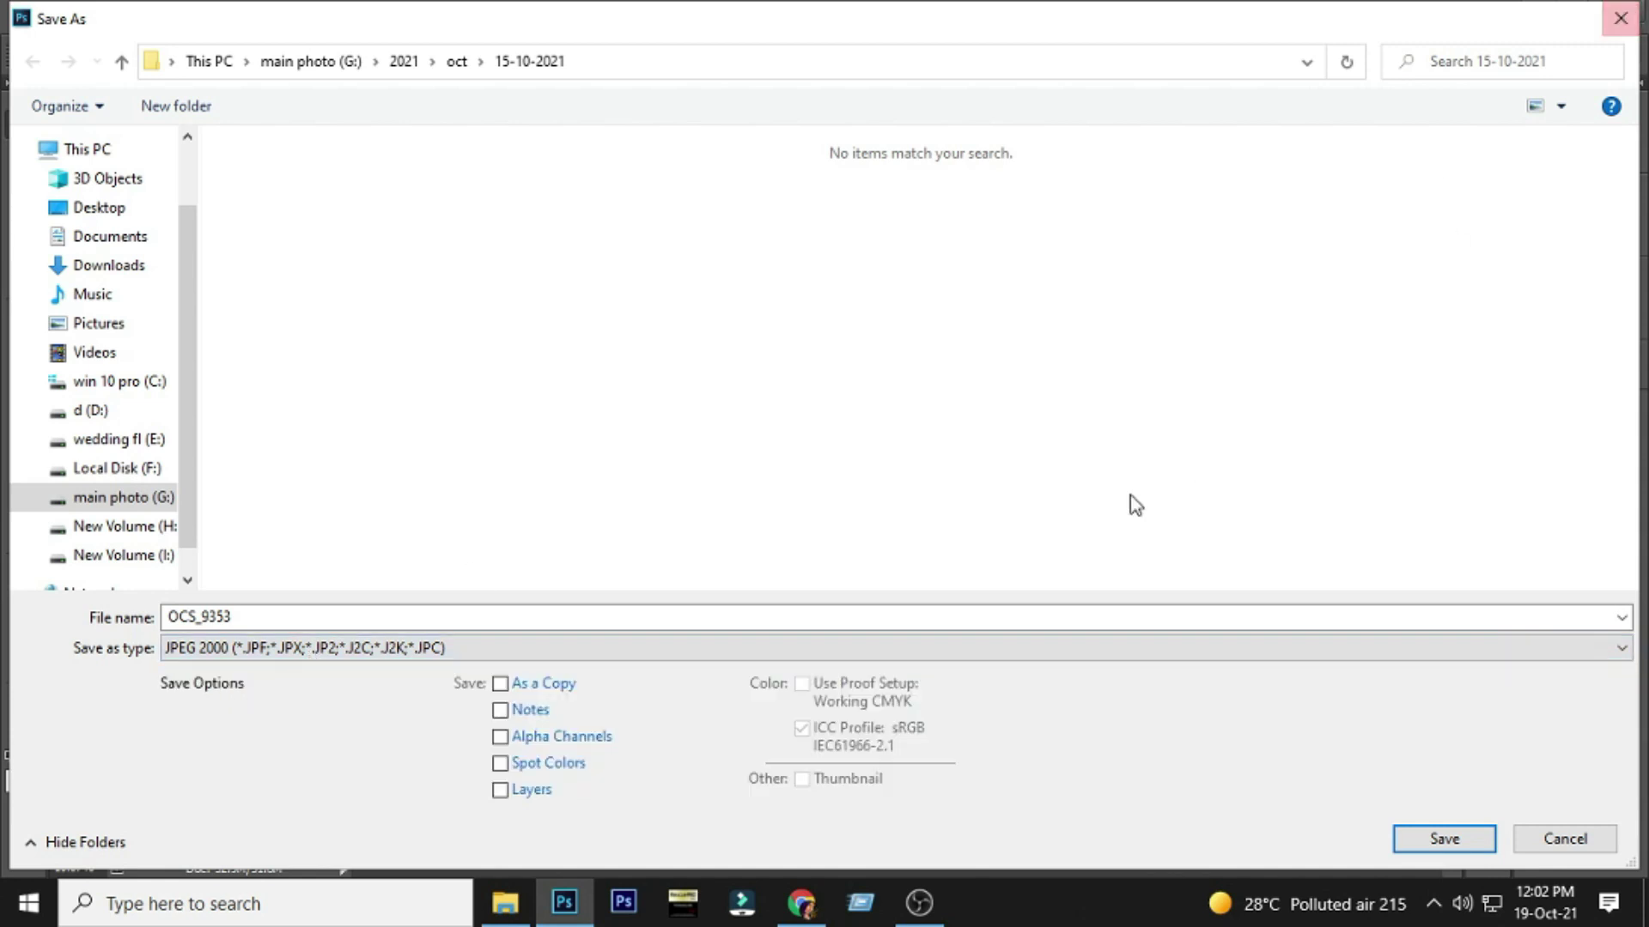
left_click(1620, 18)
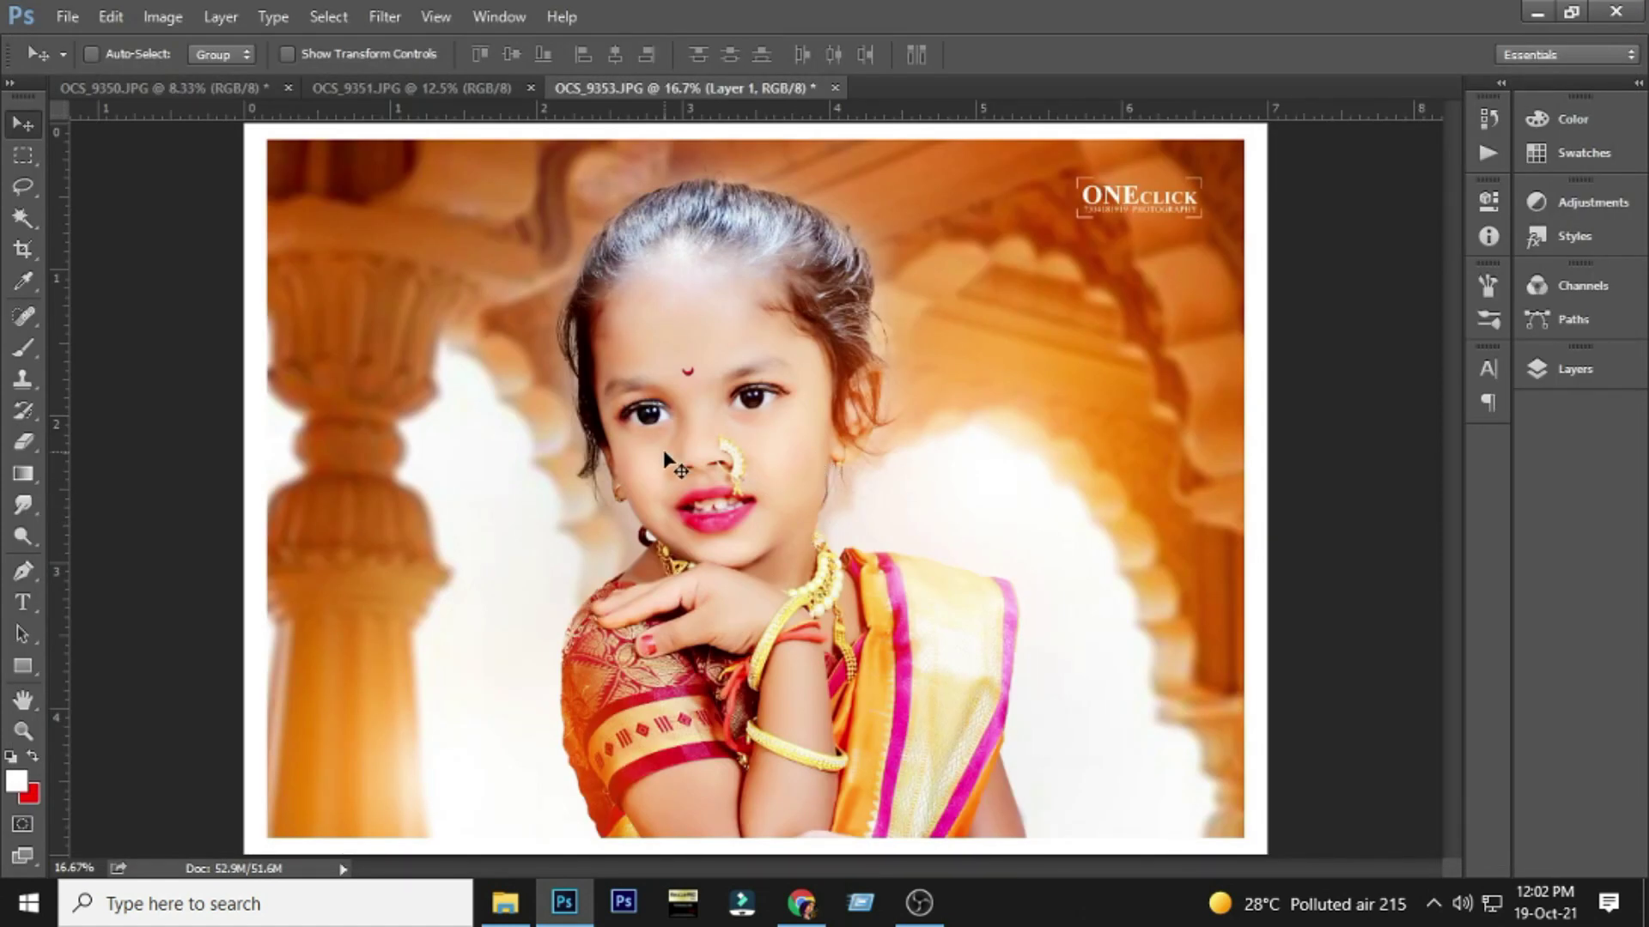
key("f")
left_click(700, 492, "alt")
left_click(701, 492, "alt")
key("f")
key("f")
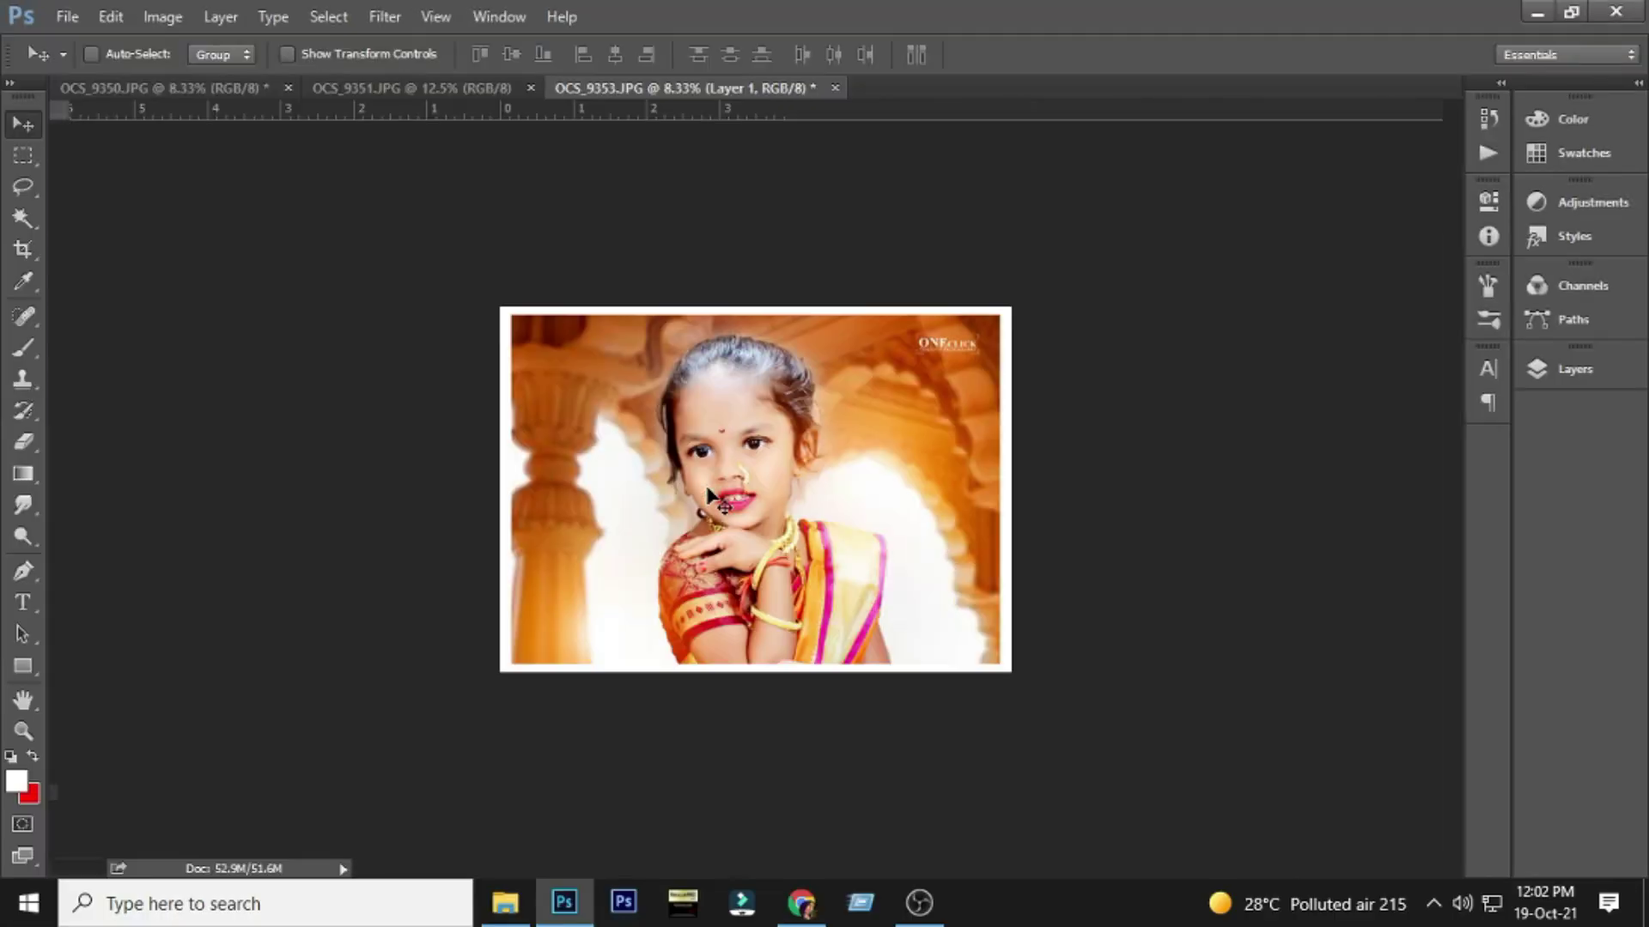
- Save the finished photo as a JPEG named 6 in the 15-10-2021 folder, with quality 12 Maximum and Baseline ("Standard") format
key("ctrl+shift+s")
left_click(266, 654)
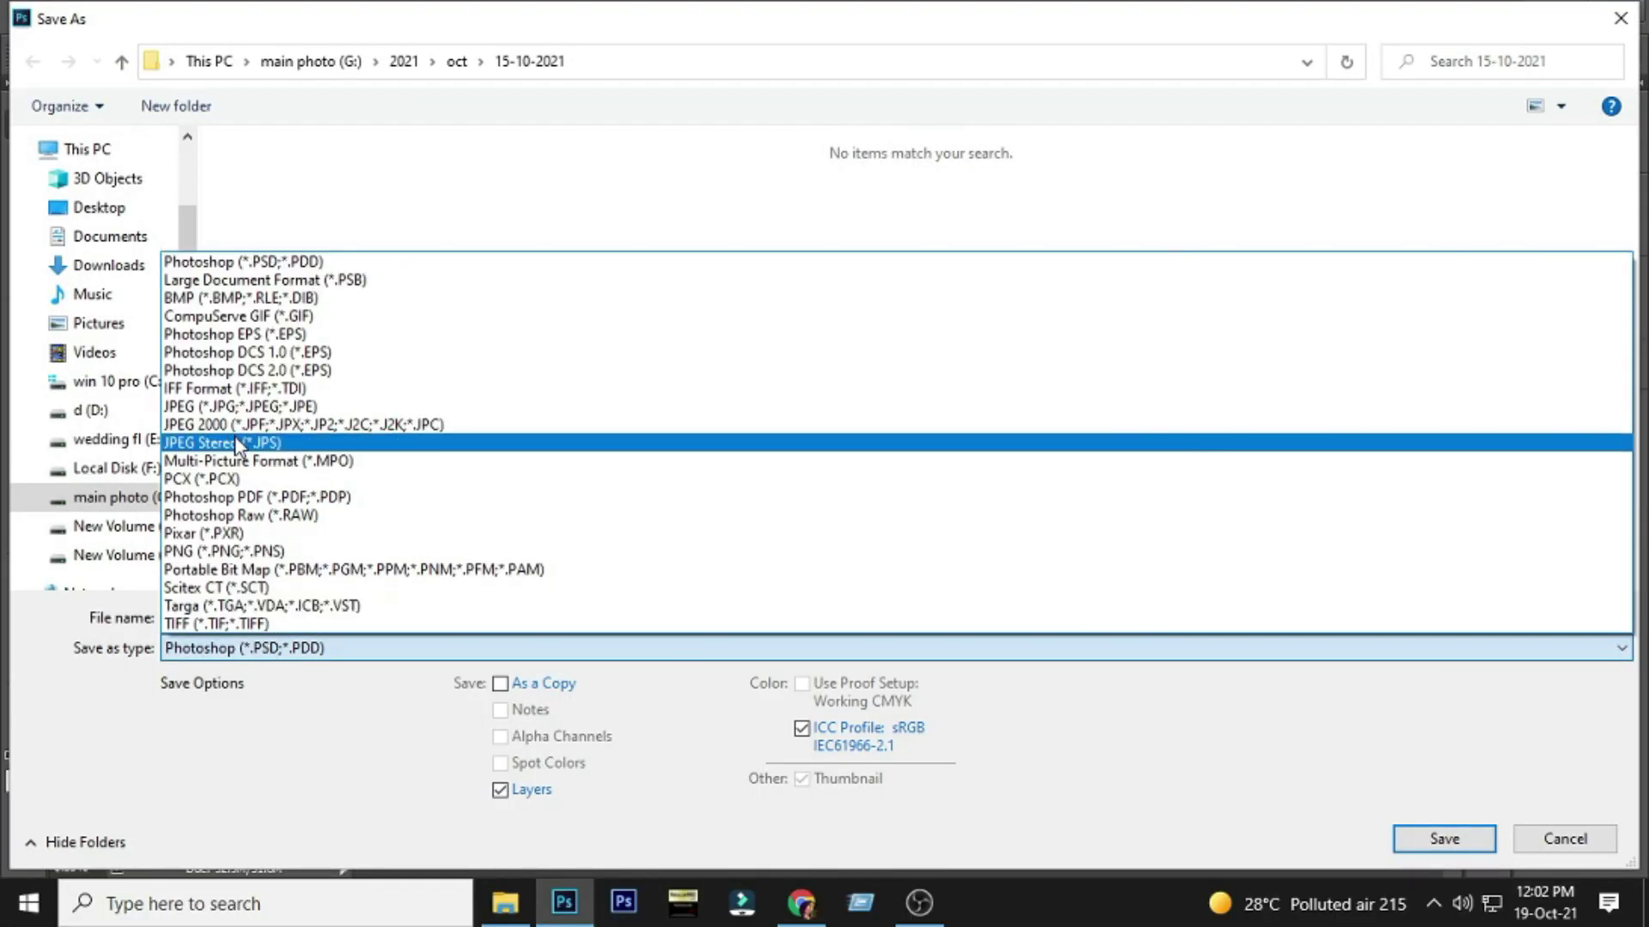
left_click(238, 445)
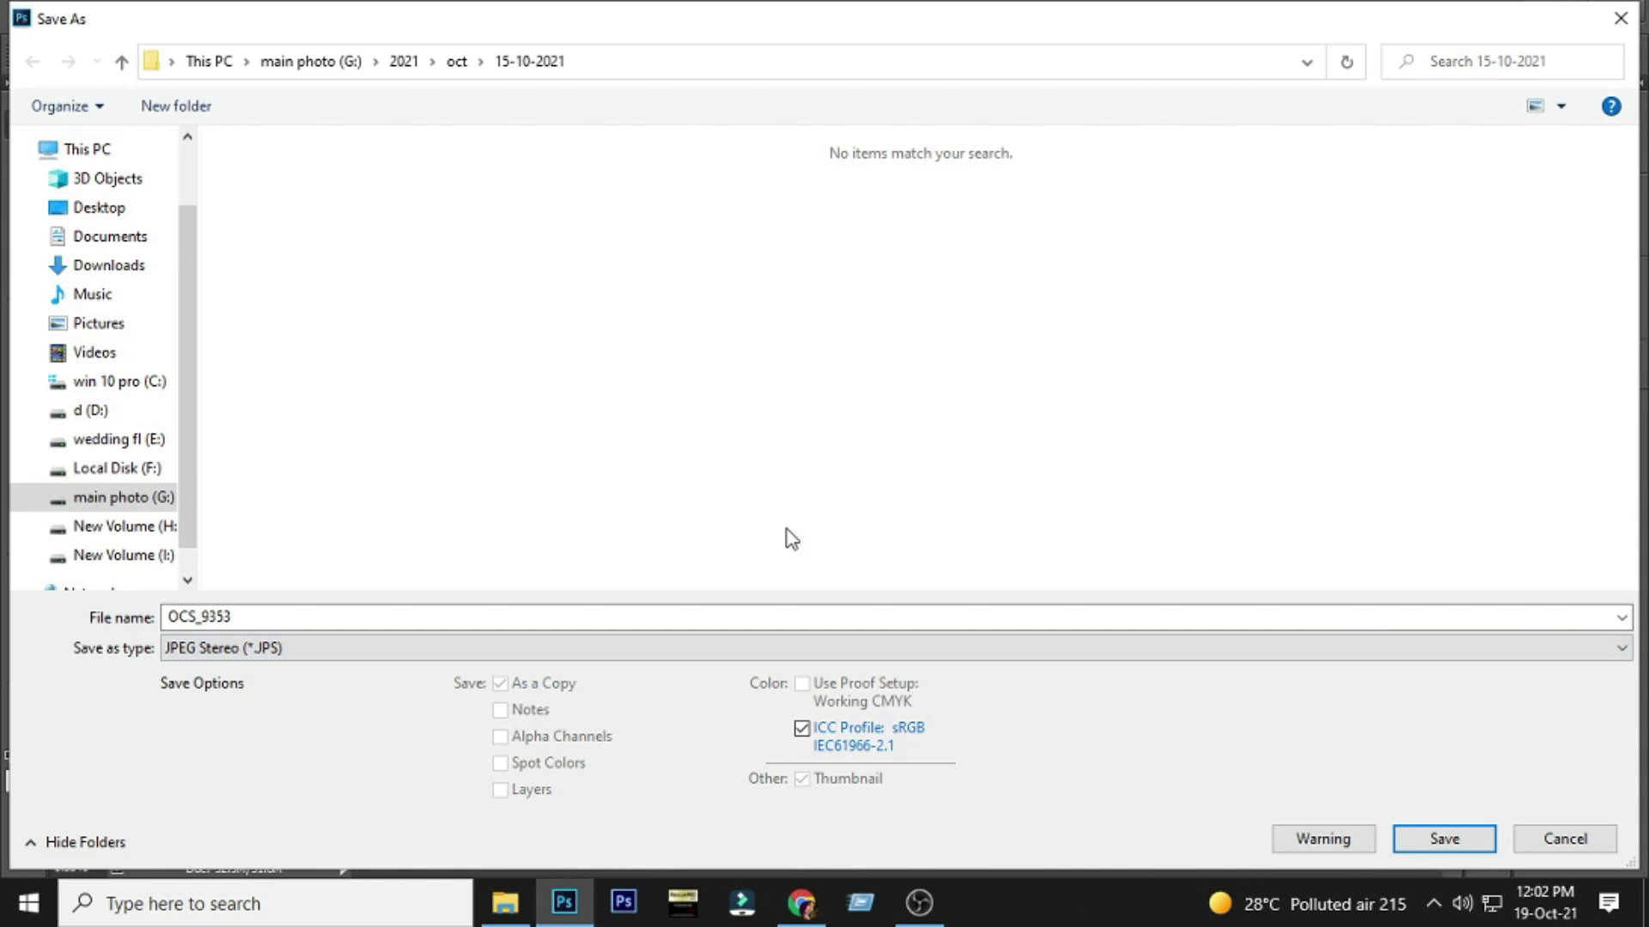
left_click(291, 651)
left_click(277, 409)
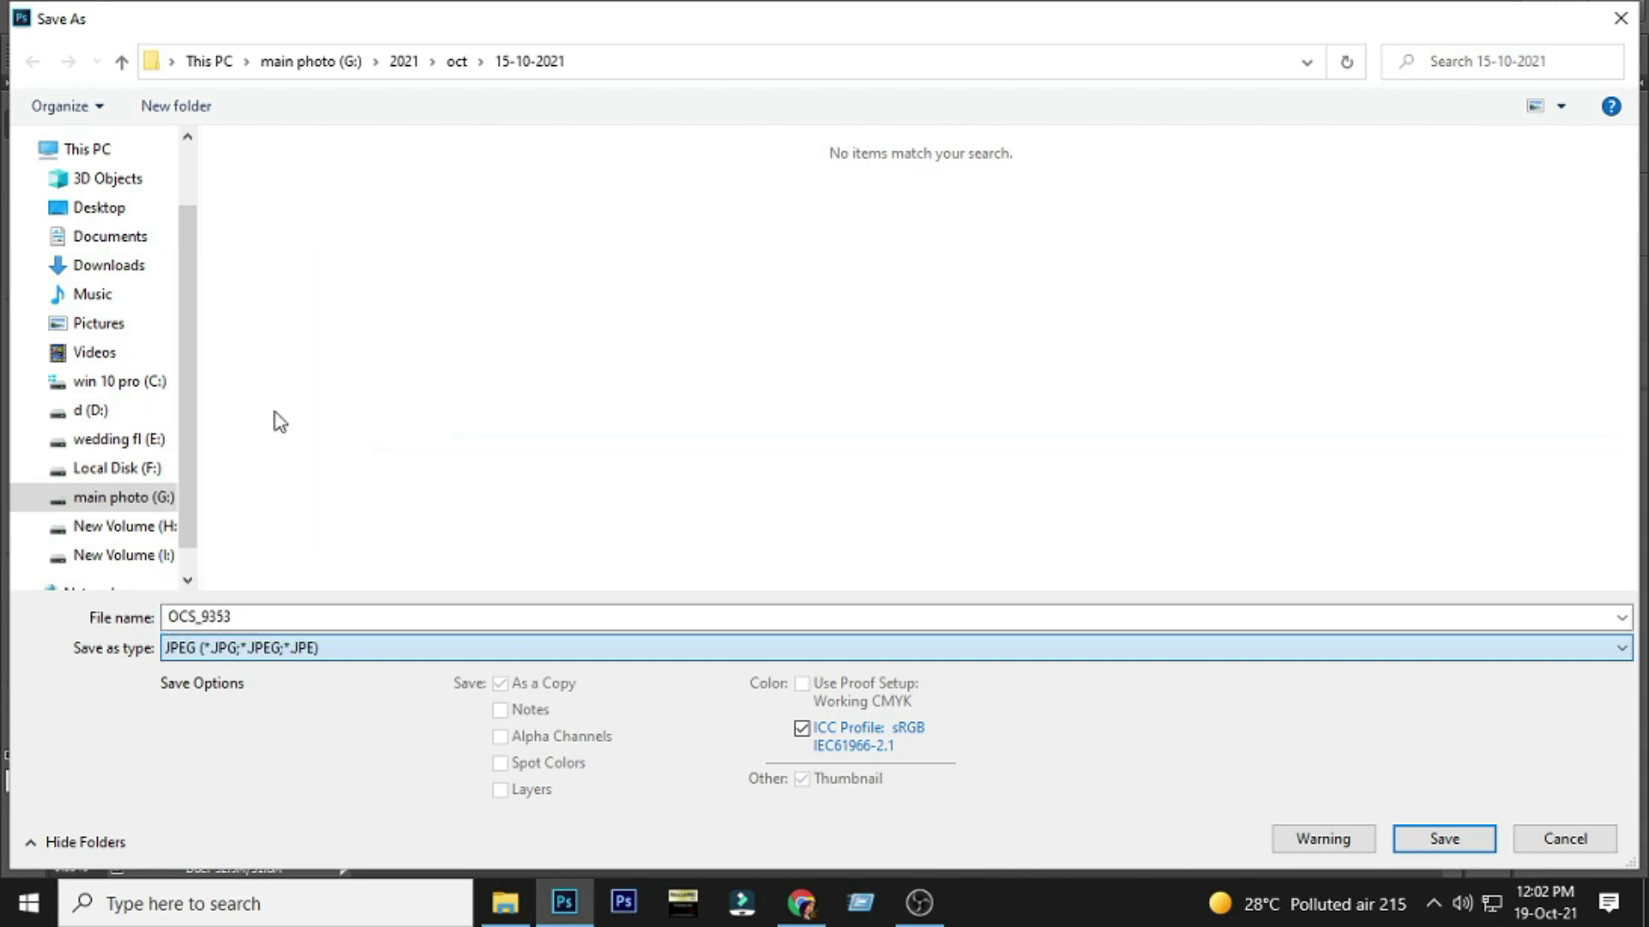
double_click(245, 617)
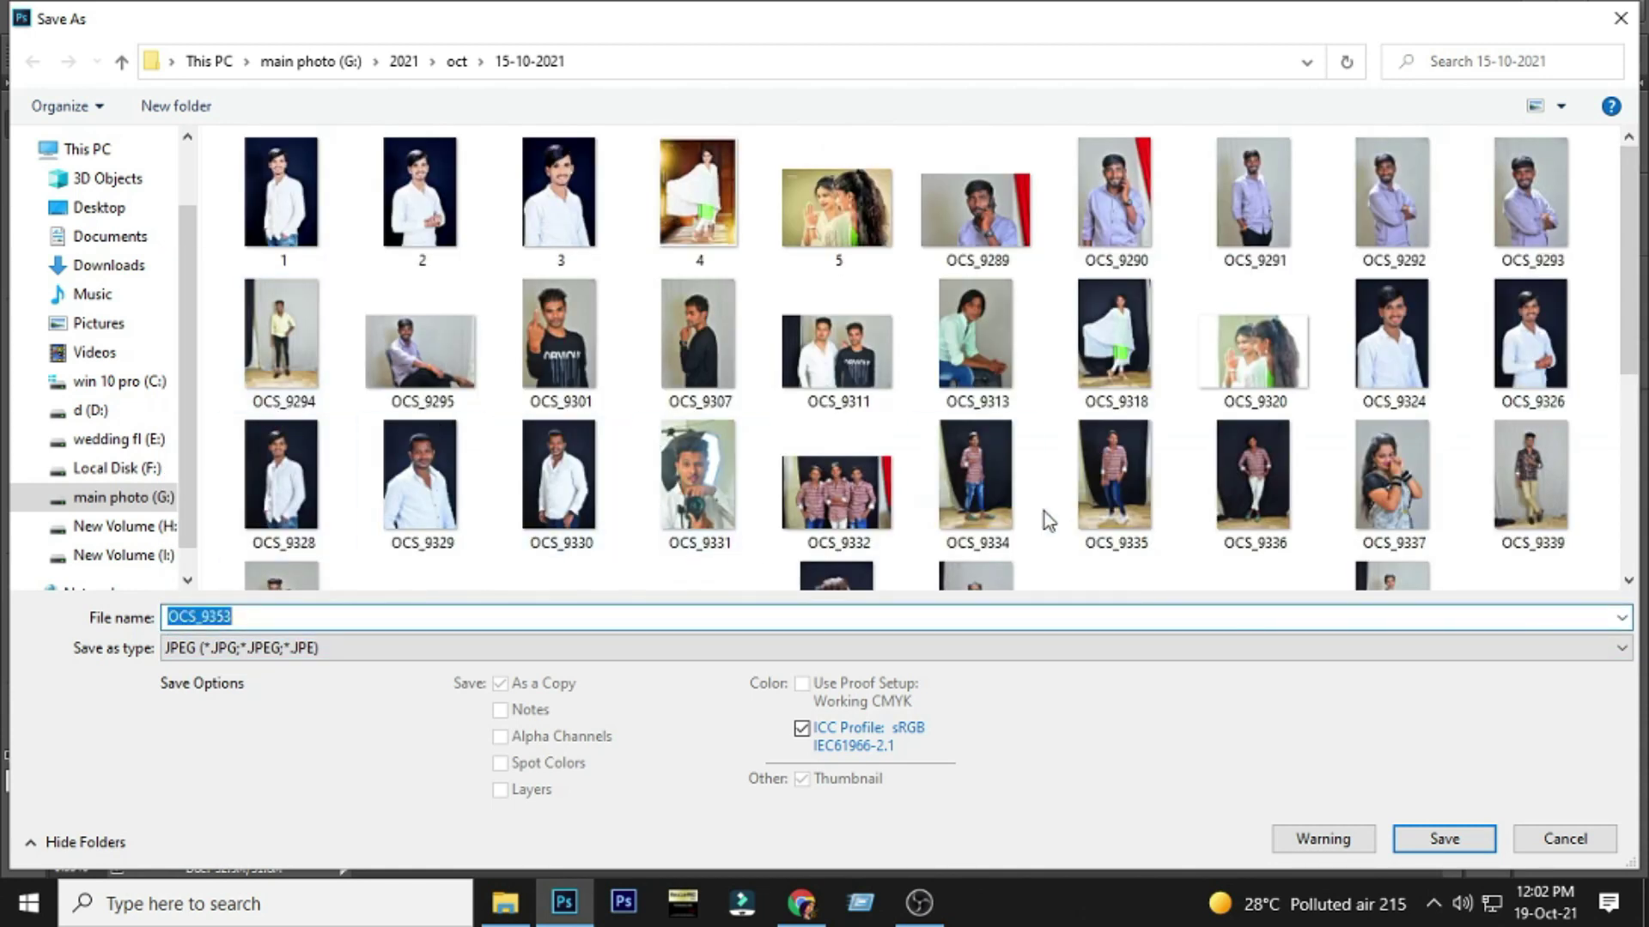
type("6")
key("Return")
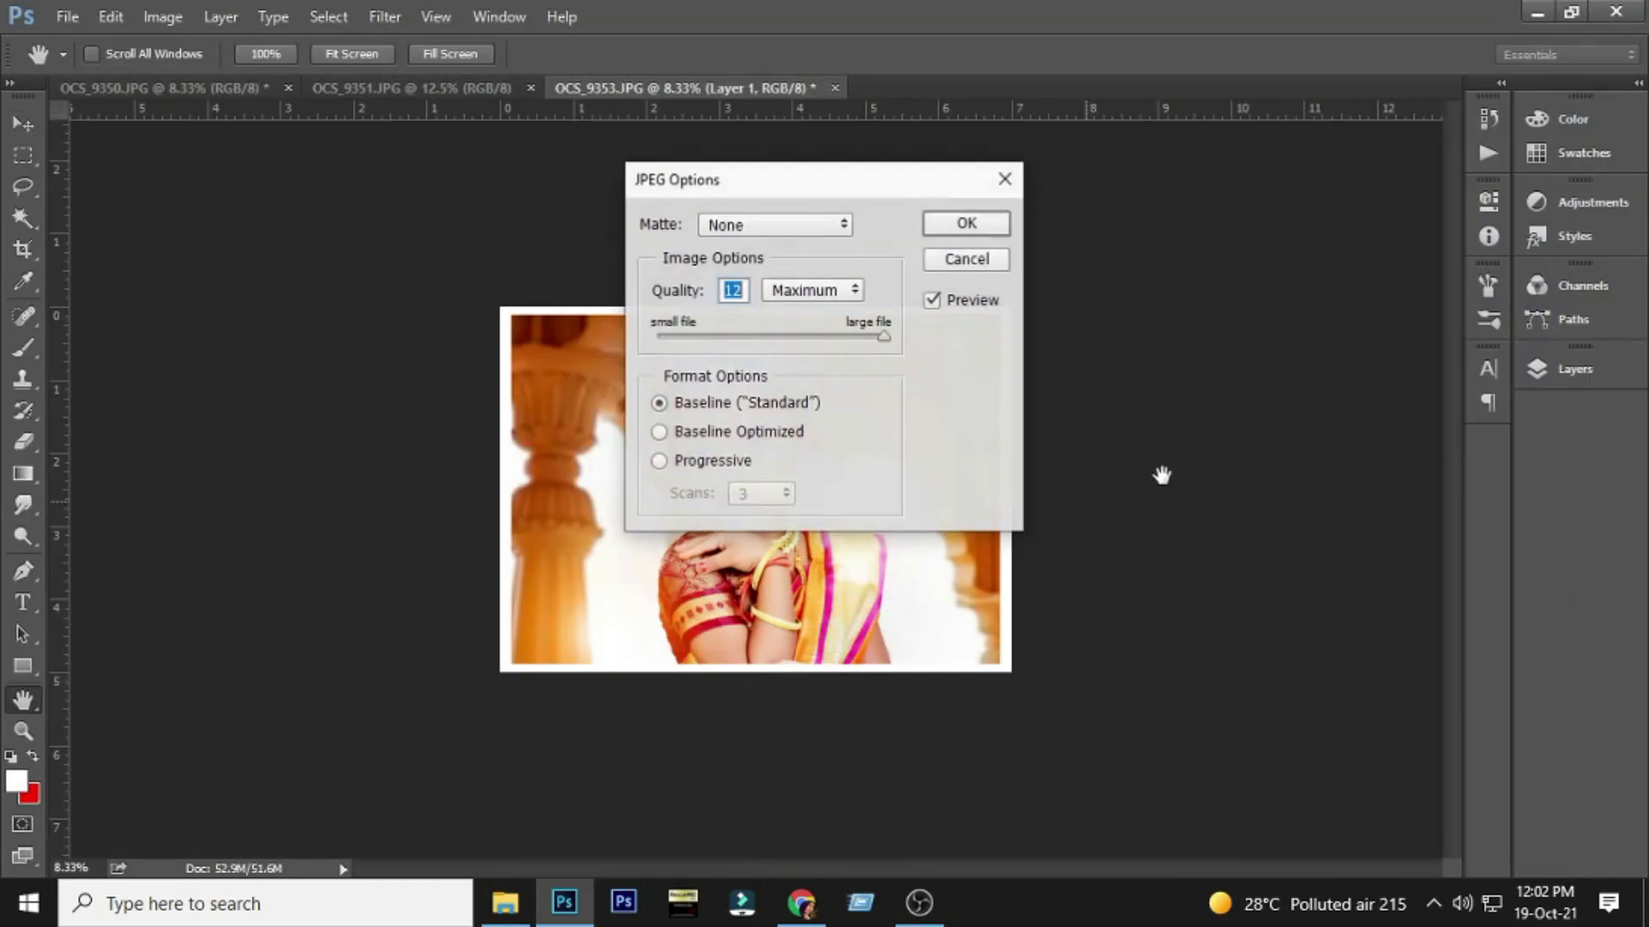
key("Return")
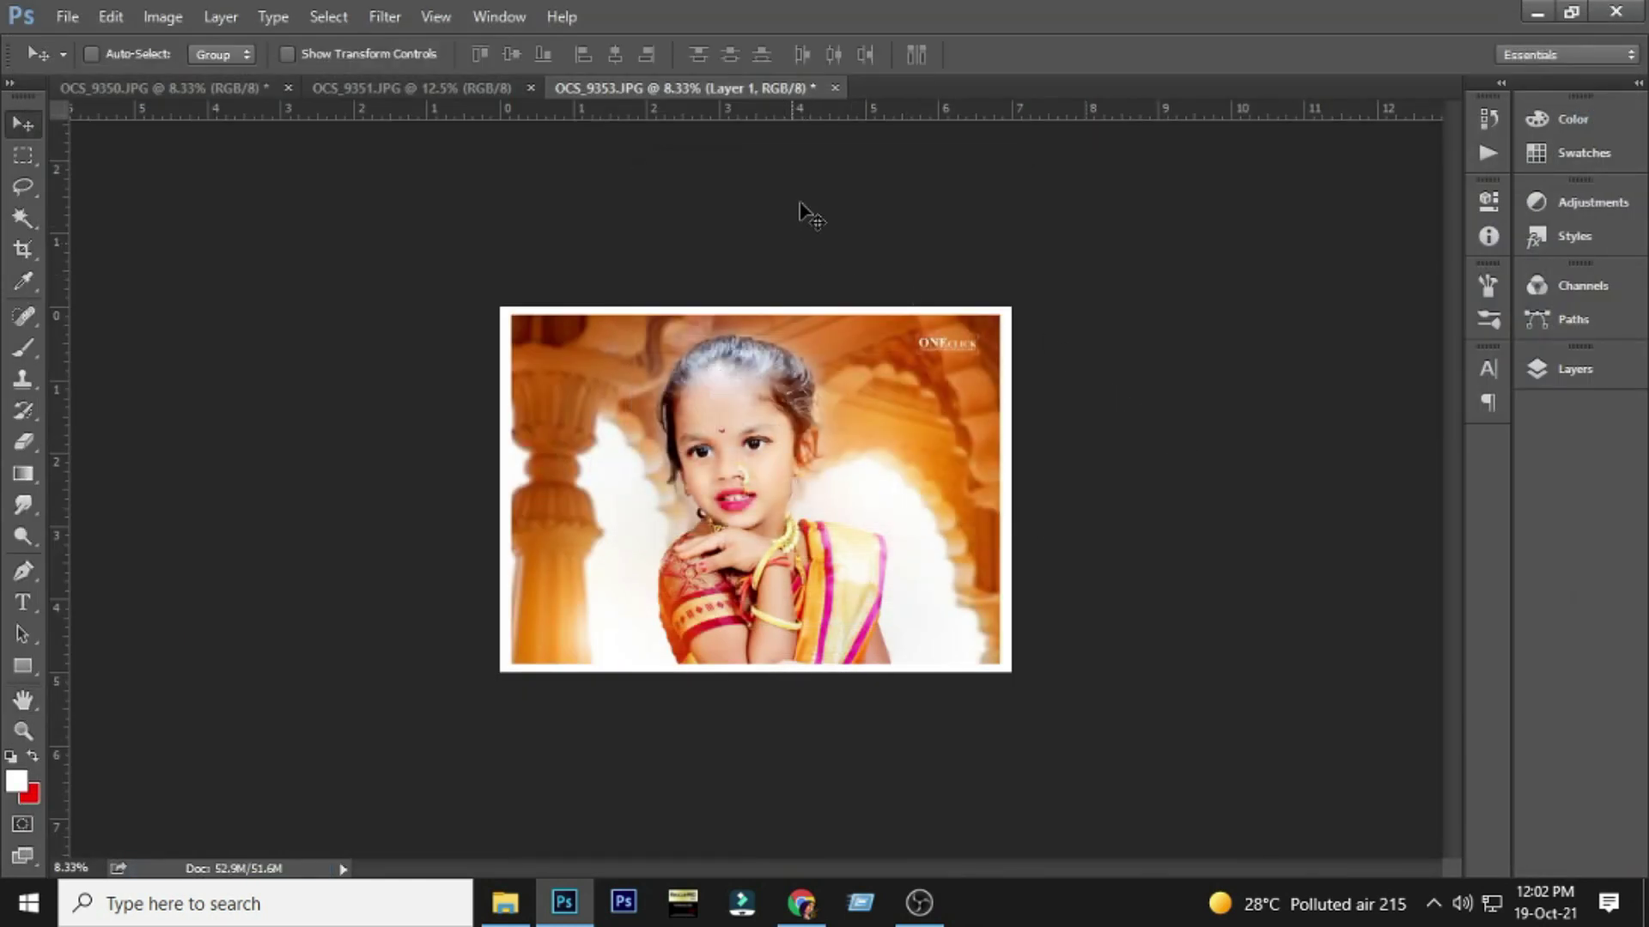
- Close the OCS_9353.JPG document without saving its changes
left_click(833, 87)
left_click(827, 352)
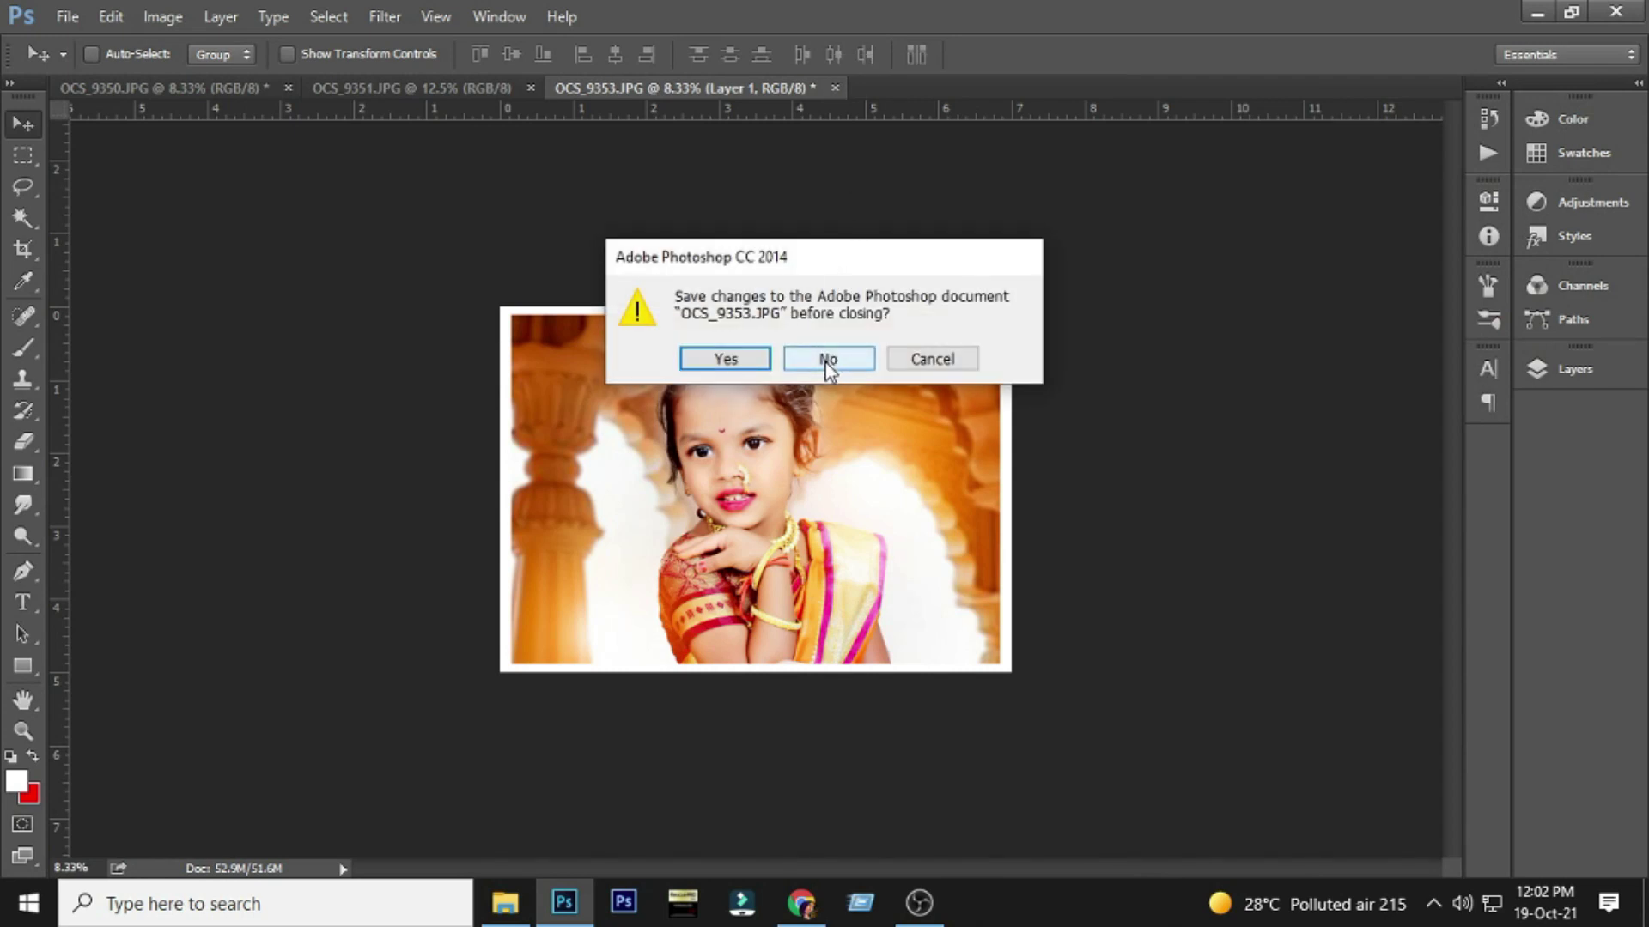
left_click(827, 365)
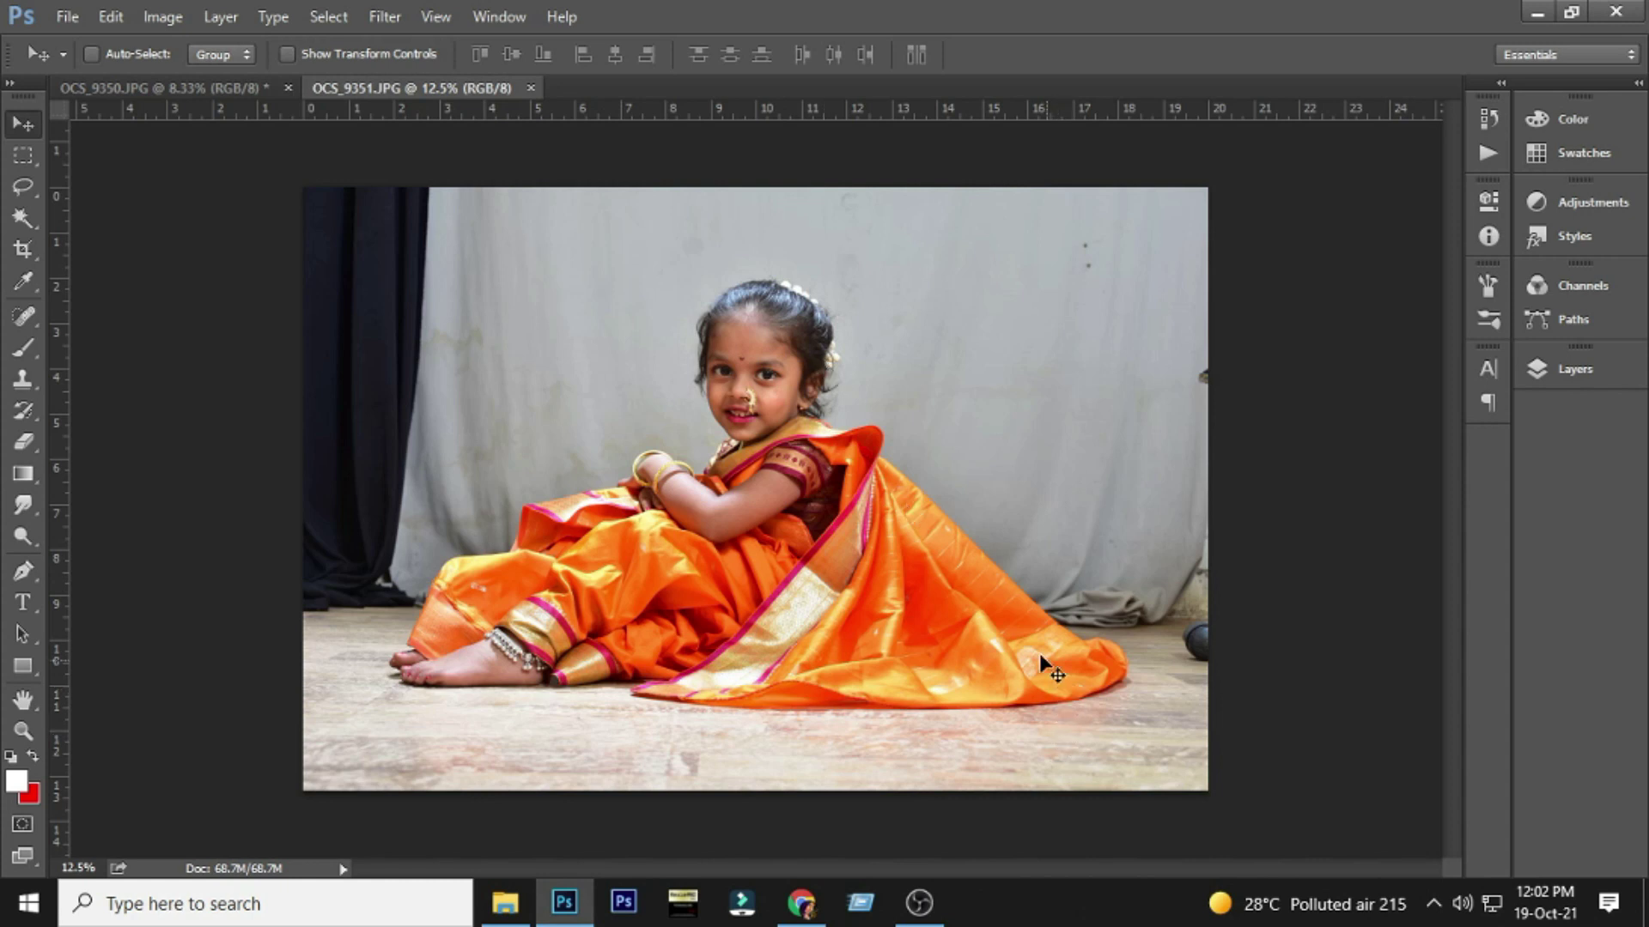
- Look over the two remaining source photos and close OCS_9350.JPG and OCS_9351.JPG
scroll(784, 369, "up", 3)
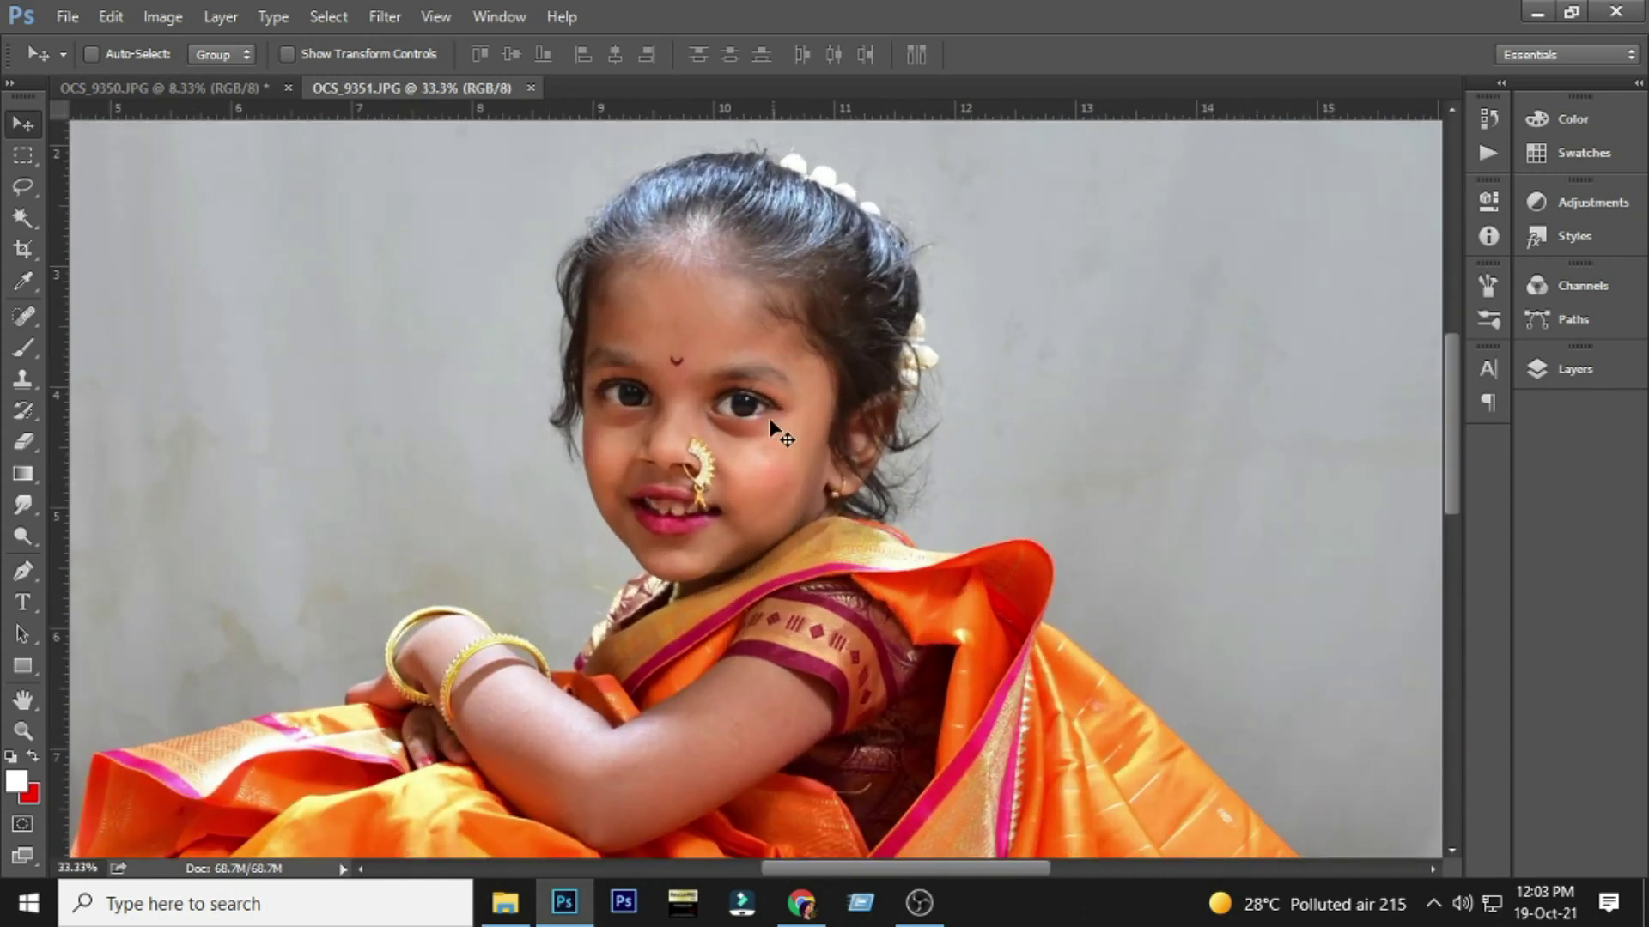
scroll(770, 420, "down", 2)
left_click(207, 86)
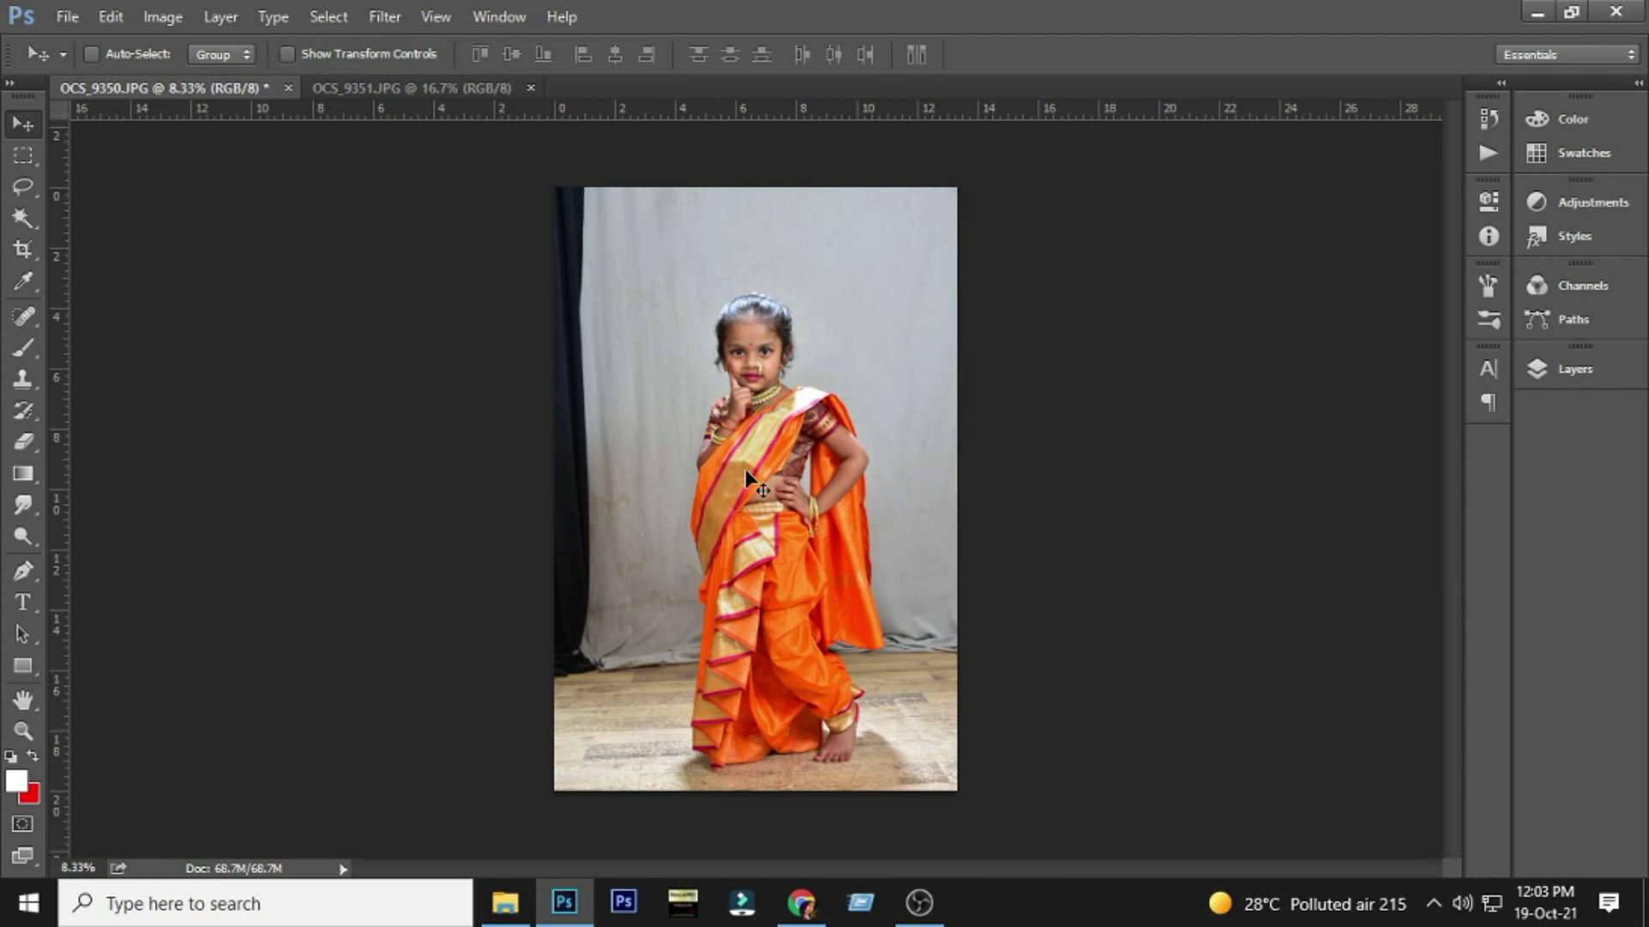
scroll(746, 471, "up", 5)
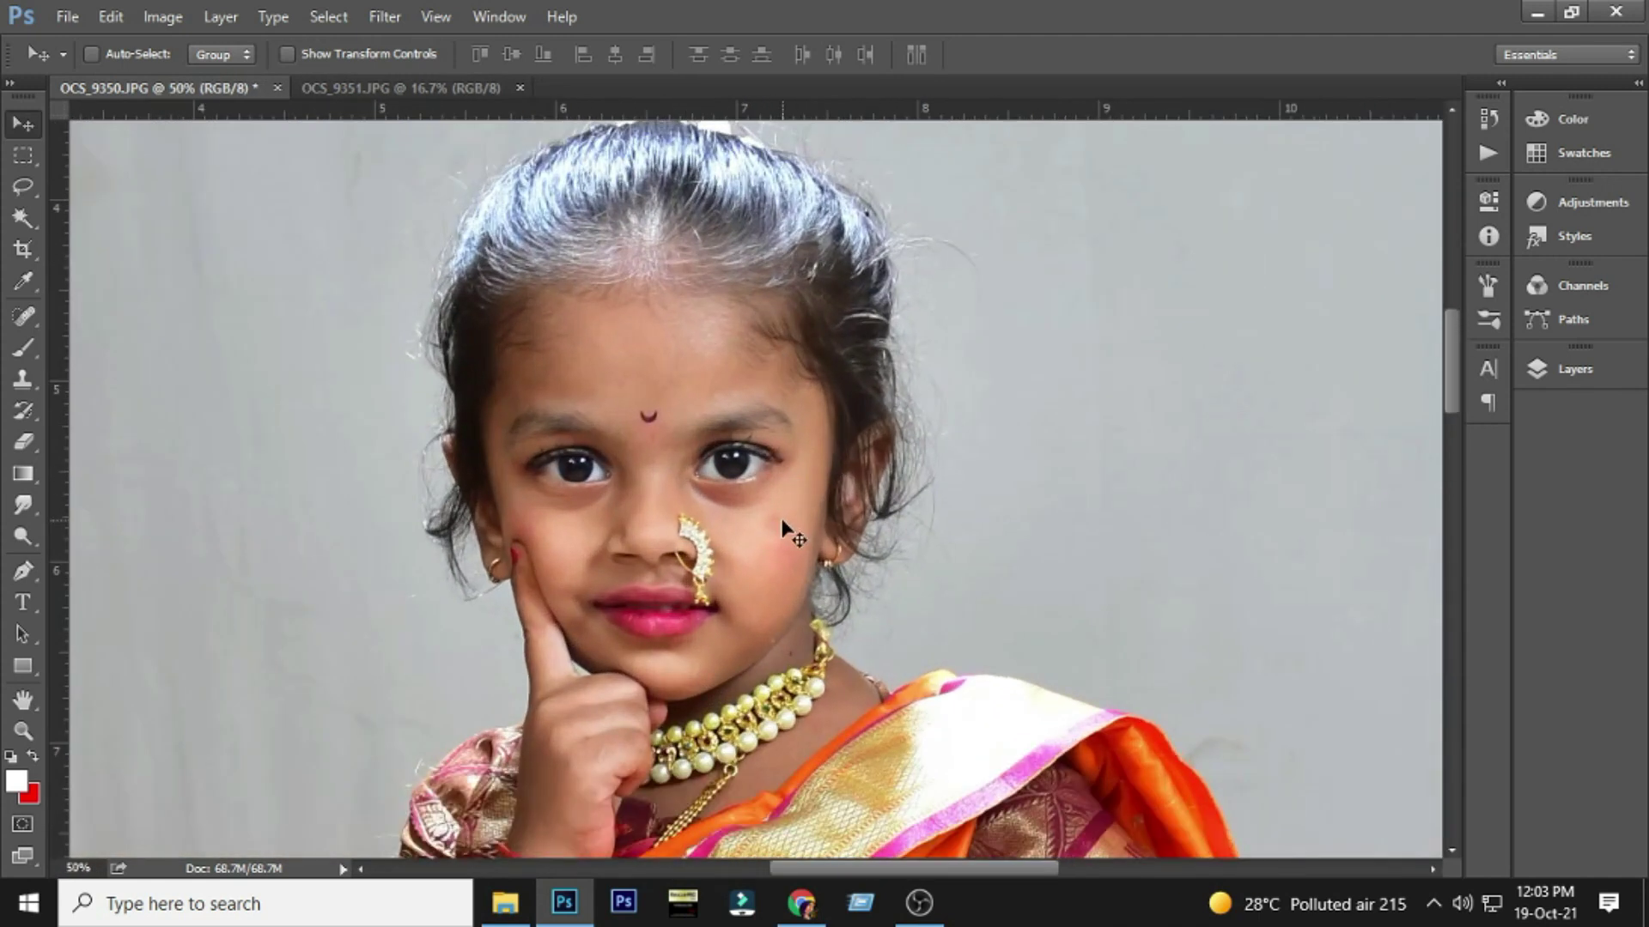
scroll(640, 498, "down", 3)
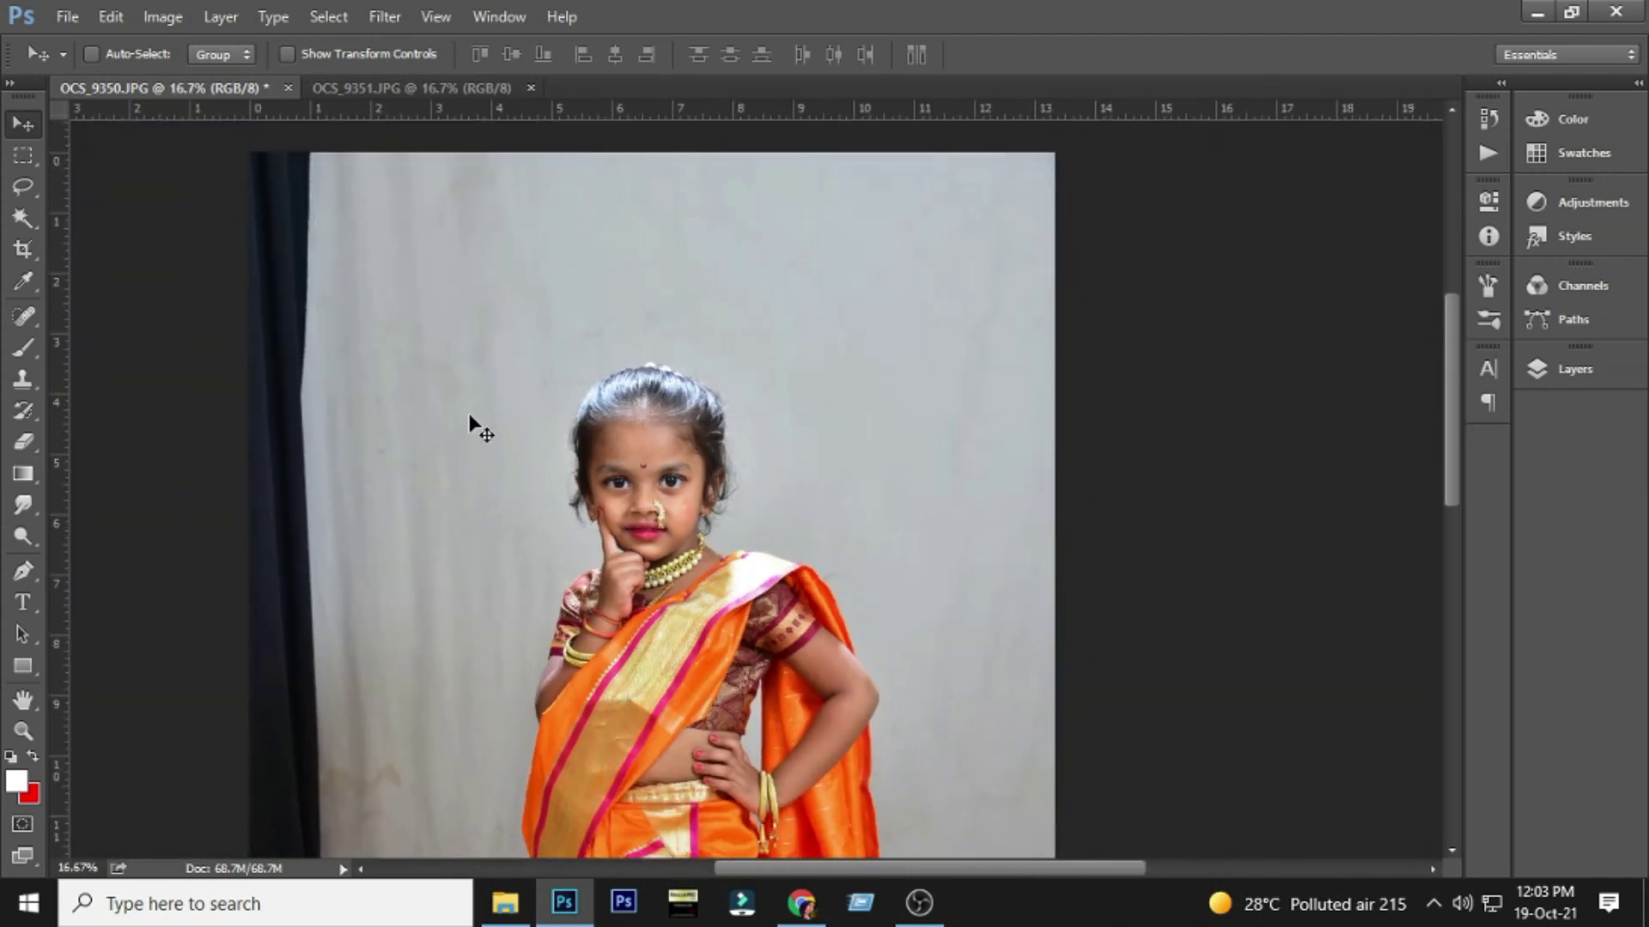
left_click(287, 88)
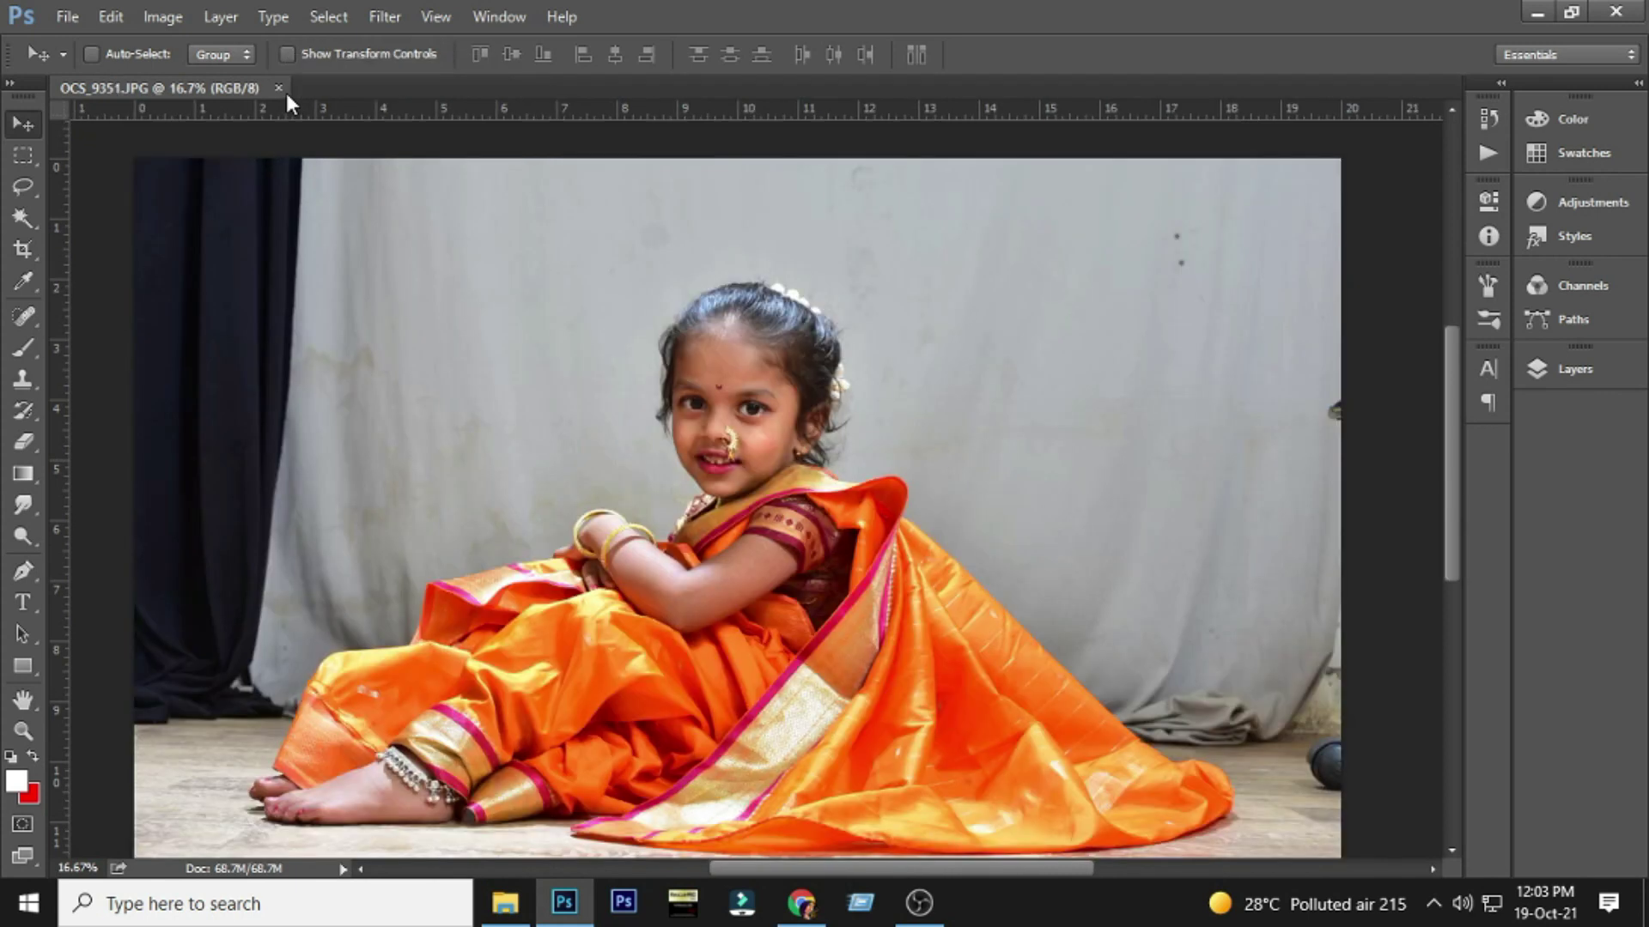
left_click(285, 89)
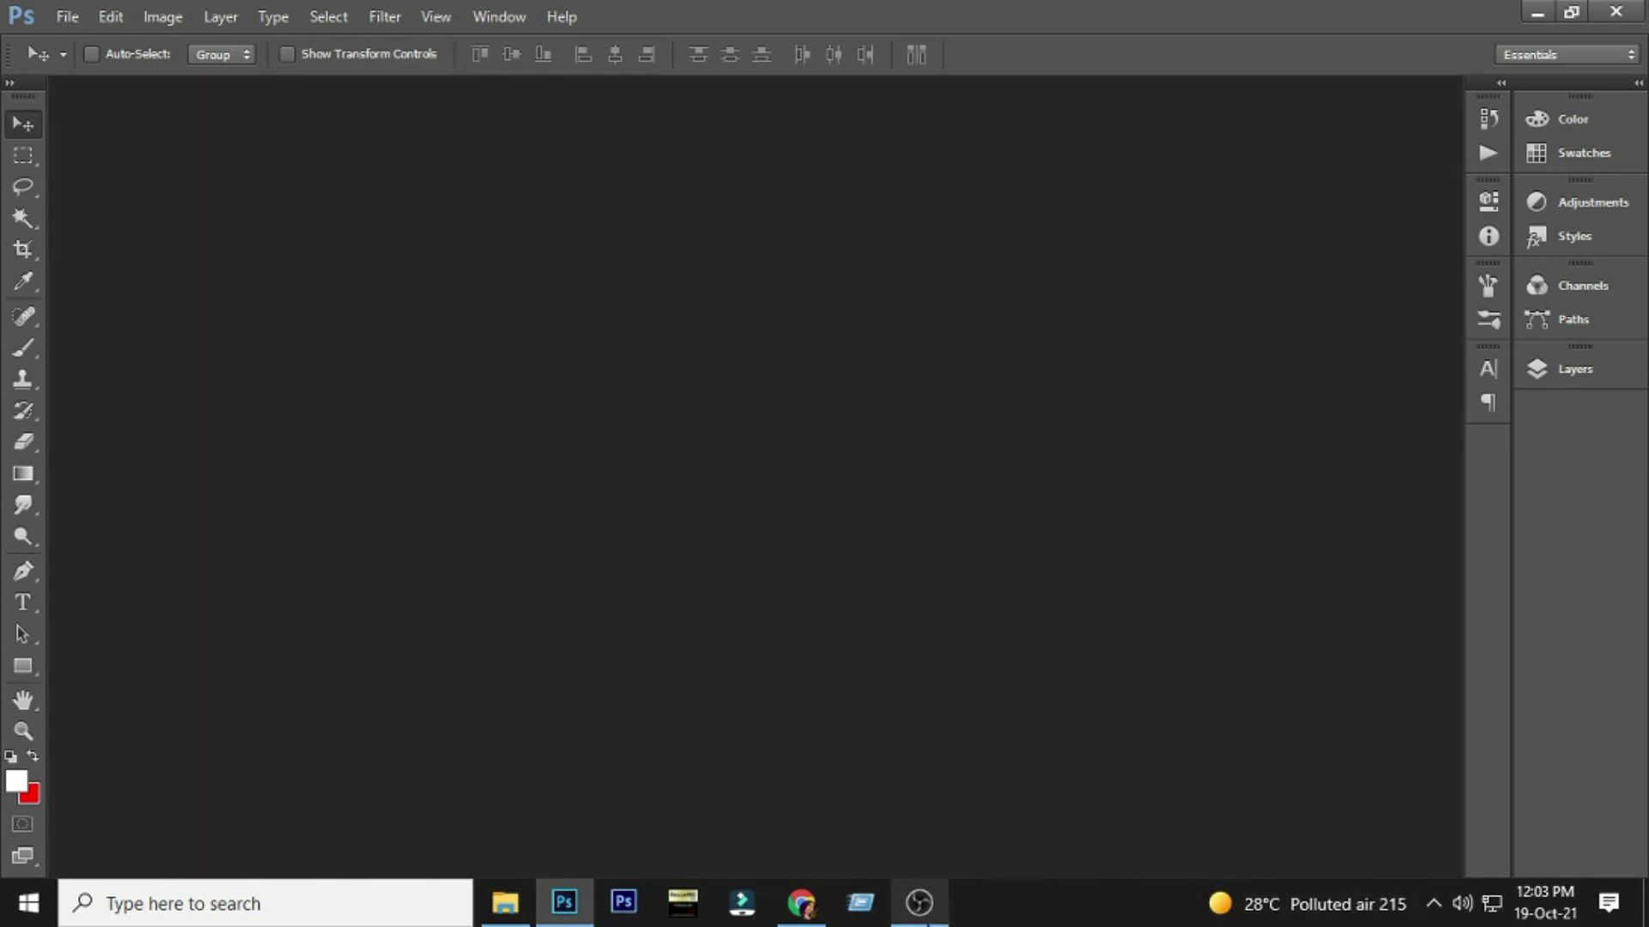
left_click(919, 903)
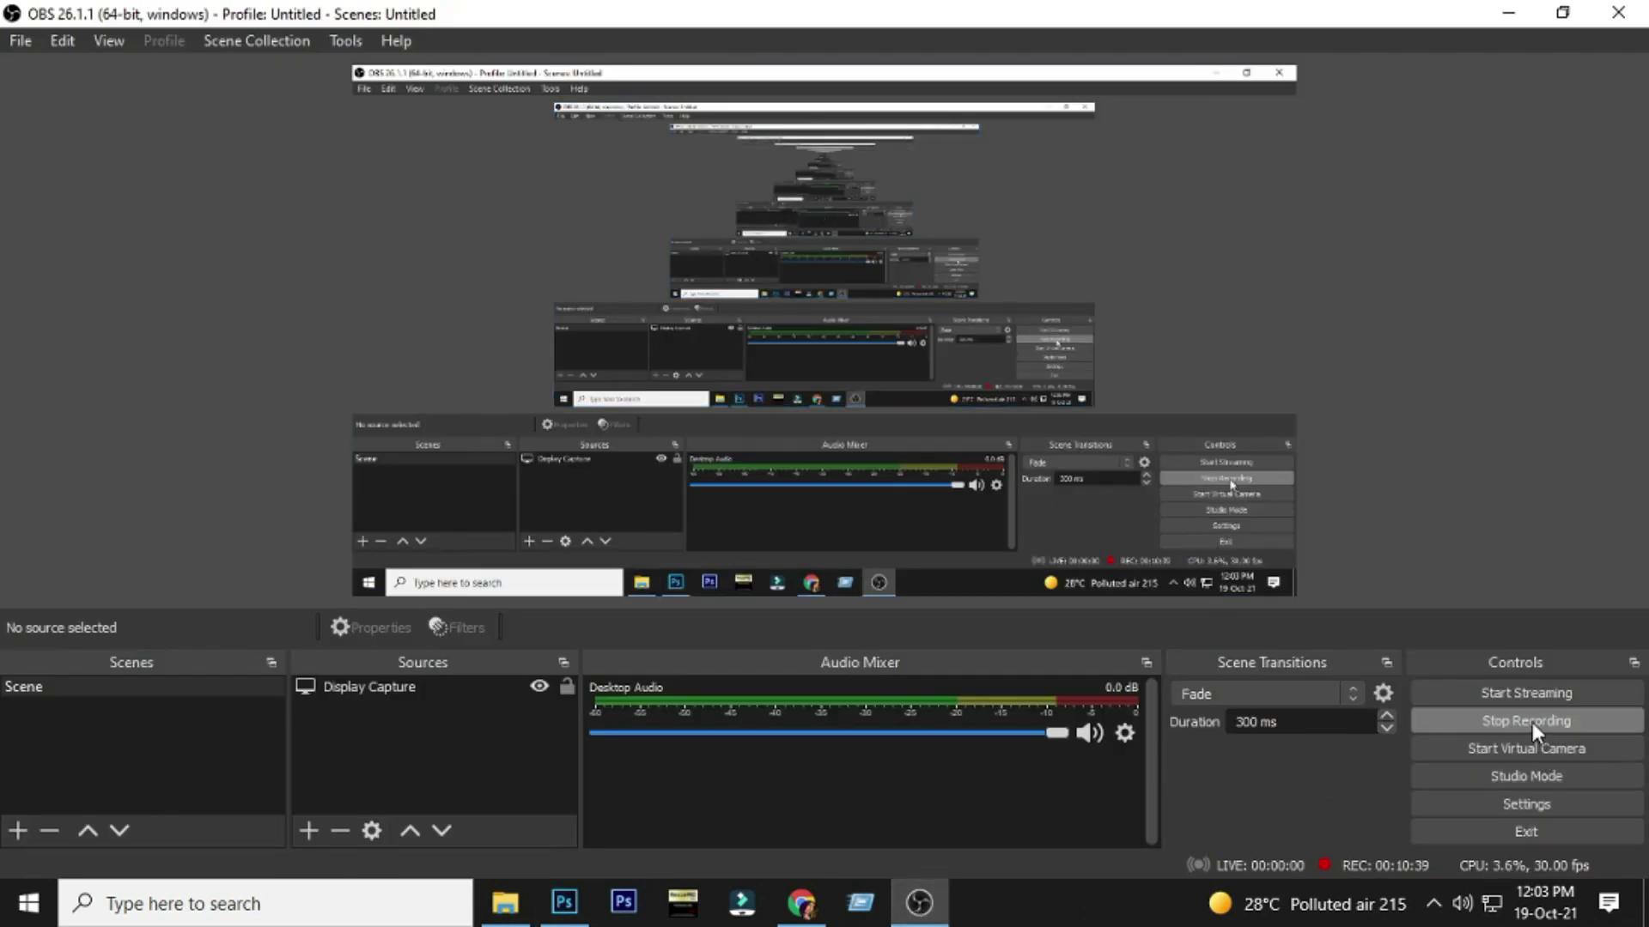
left_click(1532, 723)
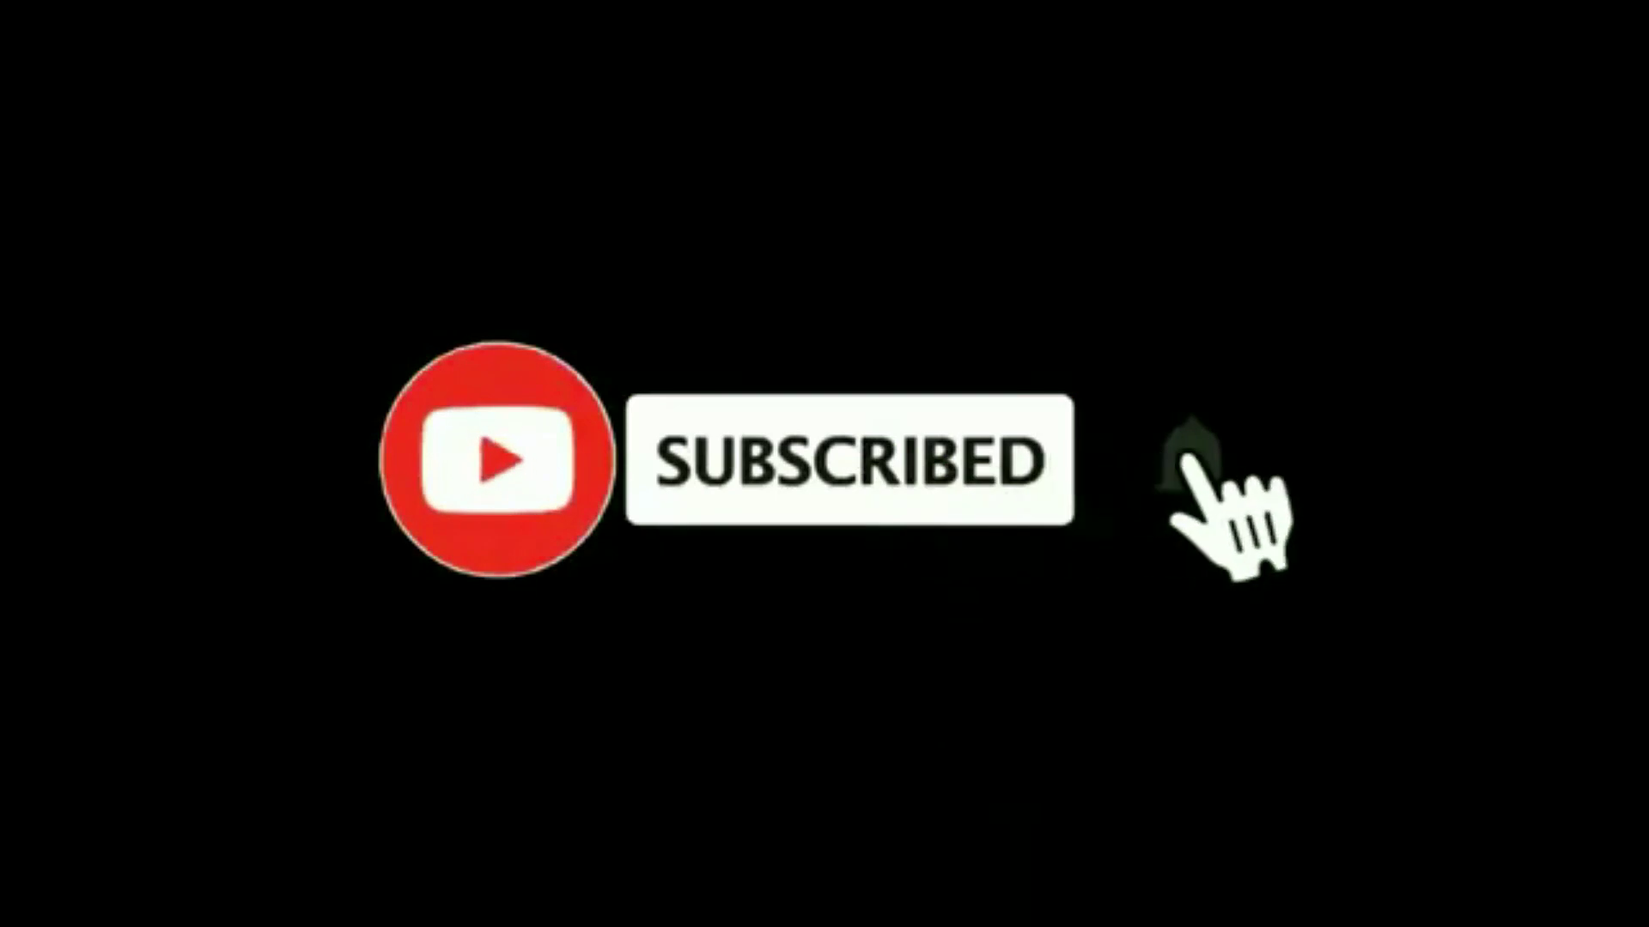